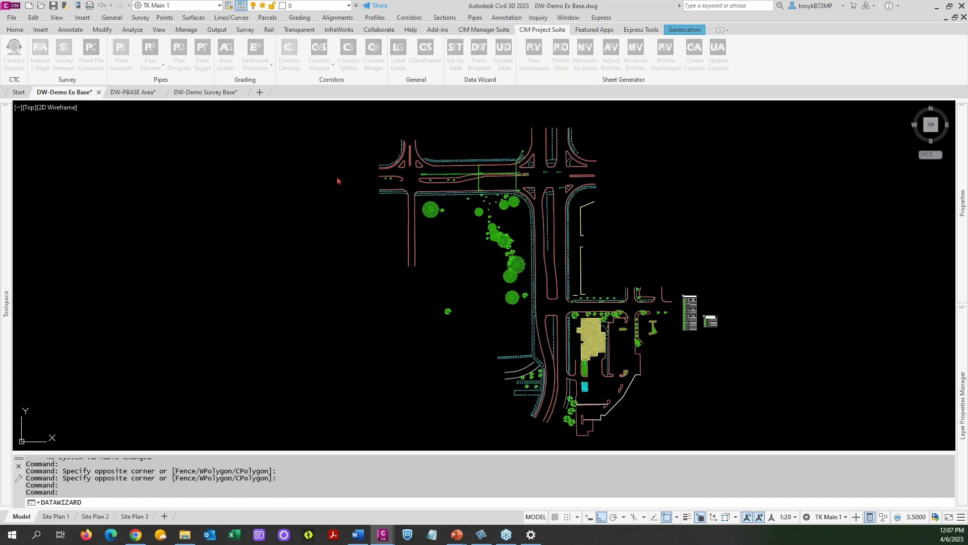
left_click(386, 538)
left_click(546, 461)
mouse_move(383, 534)
mouse_move(546, 458)
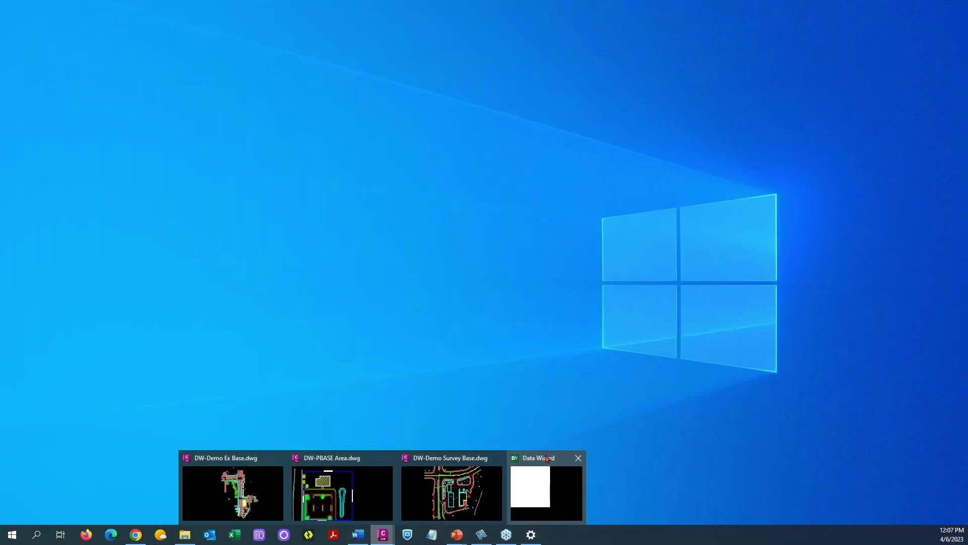
left_click(577, 458)
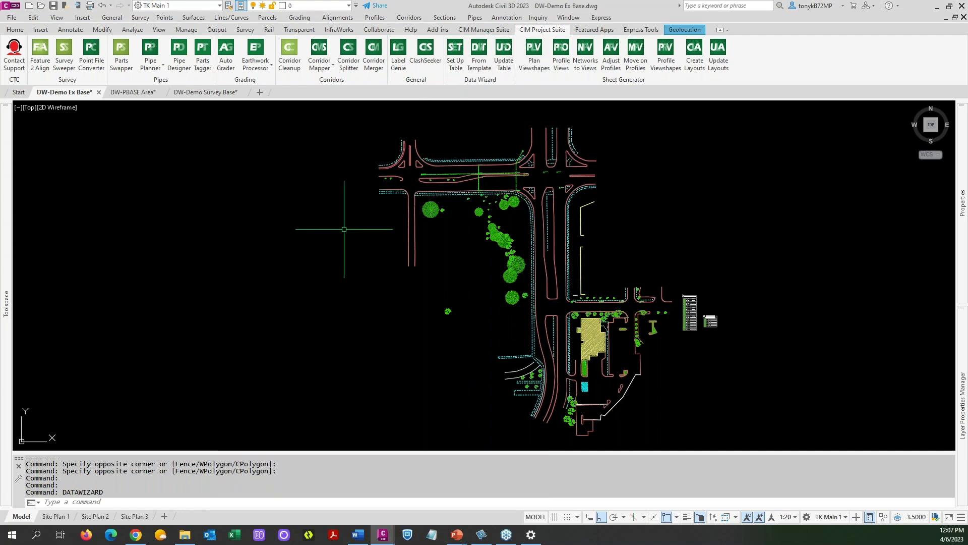
Start the Data Wizard table setup, bring its off-screen window into view over the drawing, resize it, and close it
left_click(455, 53)
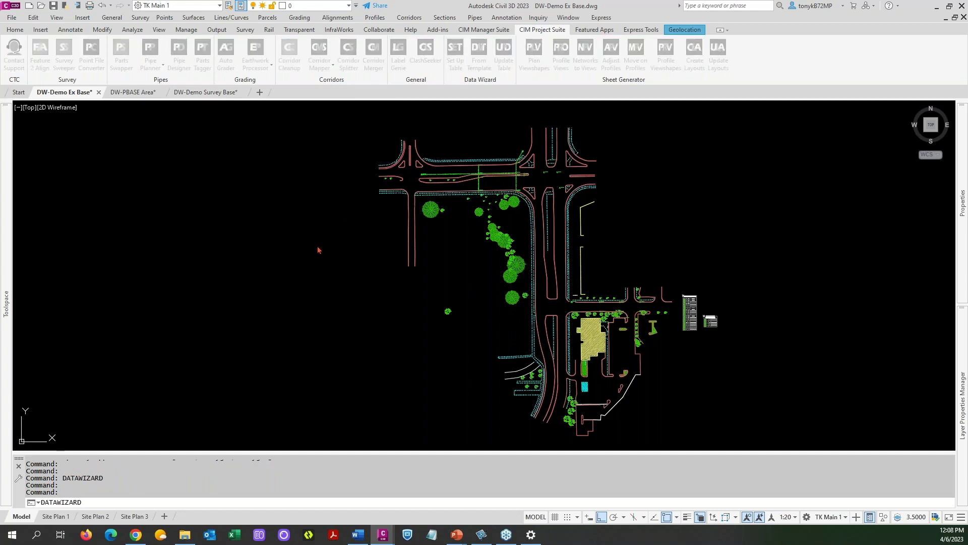
mouse_move(380, 539)
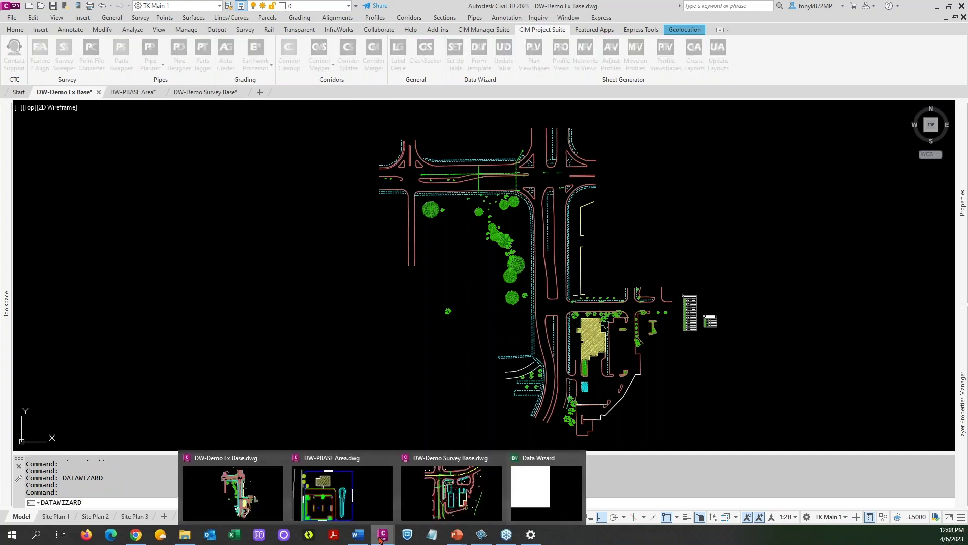
mouse_move(538, 474)
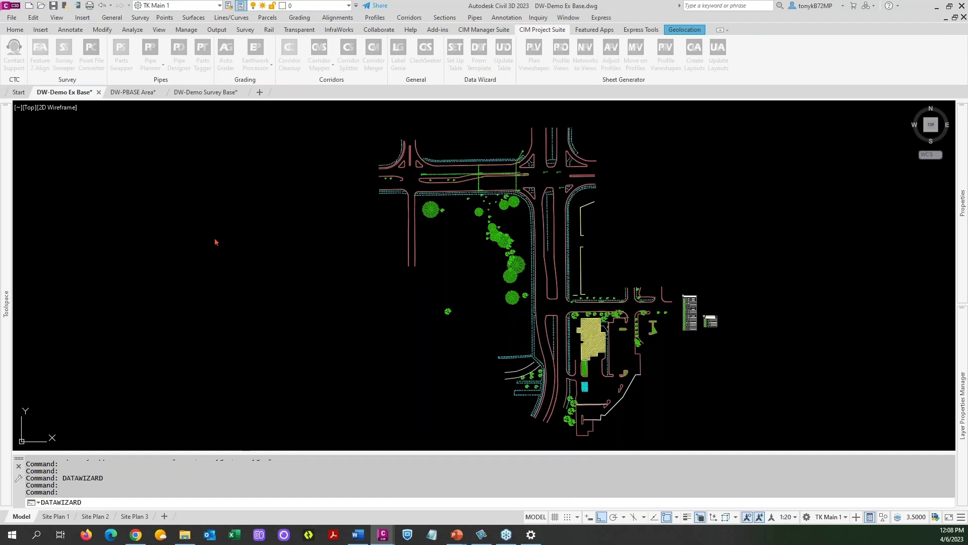
left_click_drag(1, 81, 398, 19)
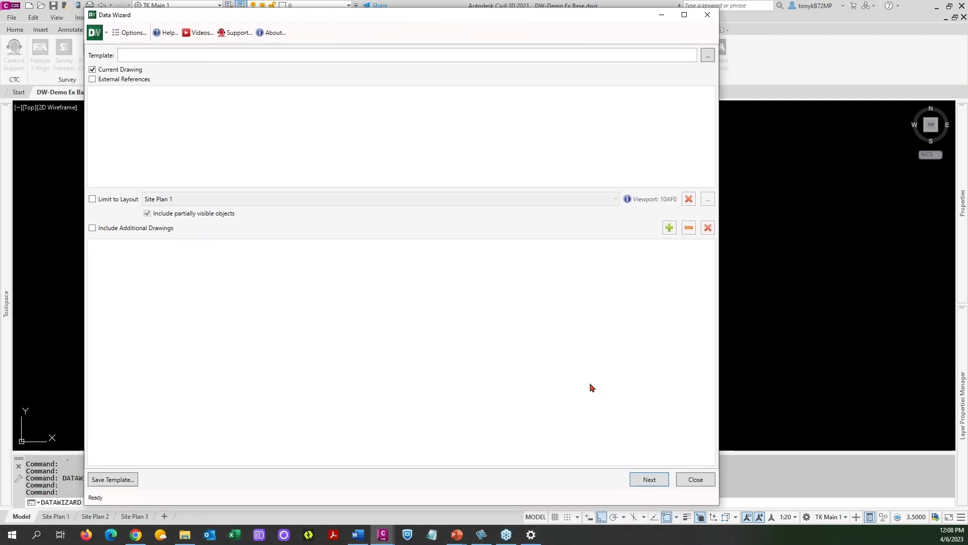
left_click_drag(720, 507, 758, 506)
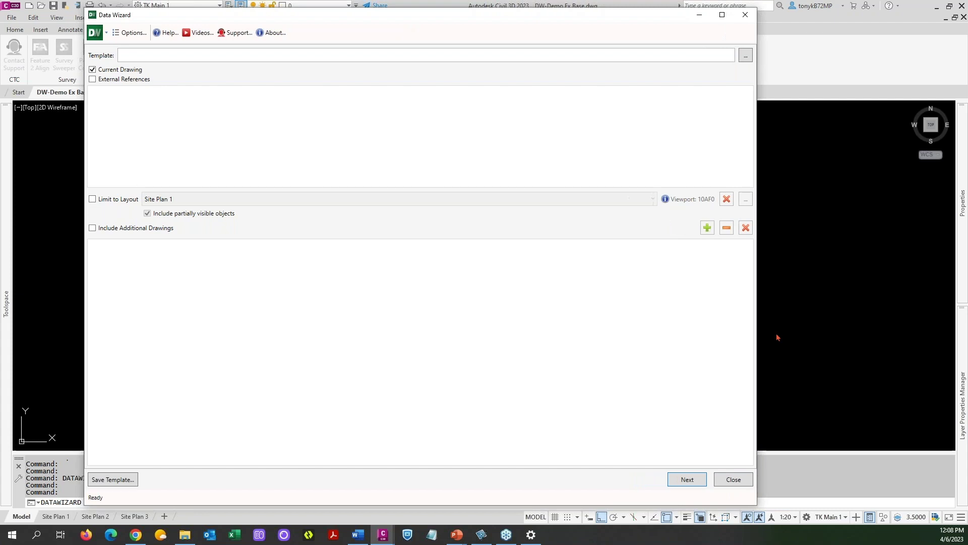
left_click_drag(646, 17, 649, 23)
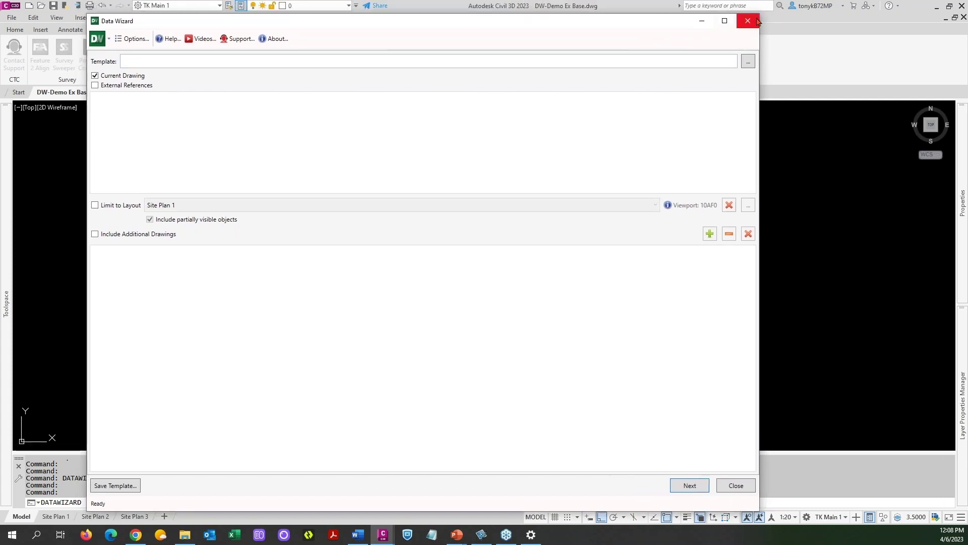
left_click_drag(760, 20, 695, 59)
left_click_drag(596, 65, 651, 26)
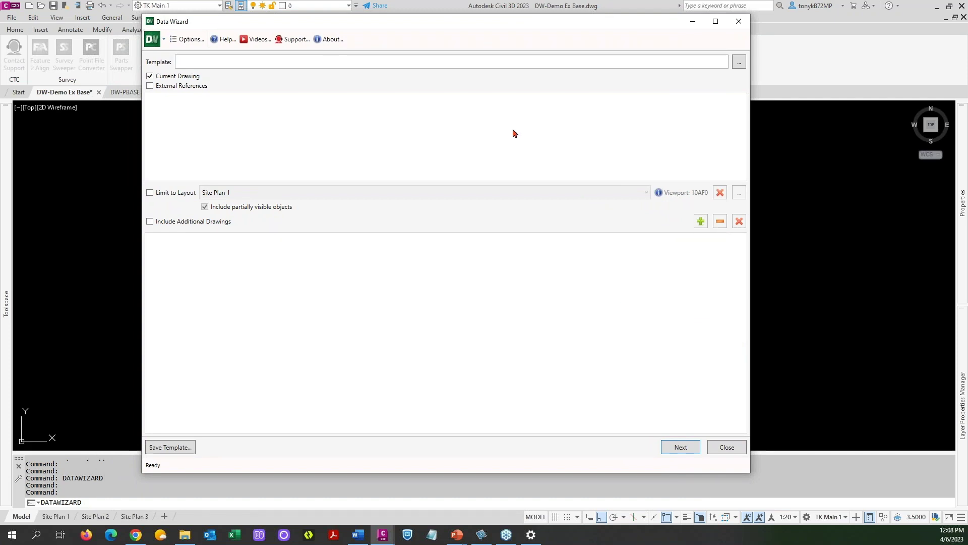
left_click_drag(494, 17, 494, 22)
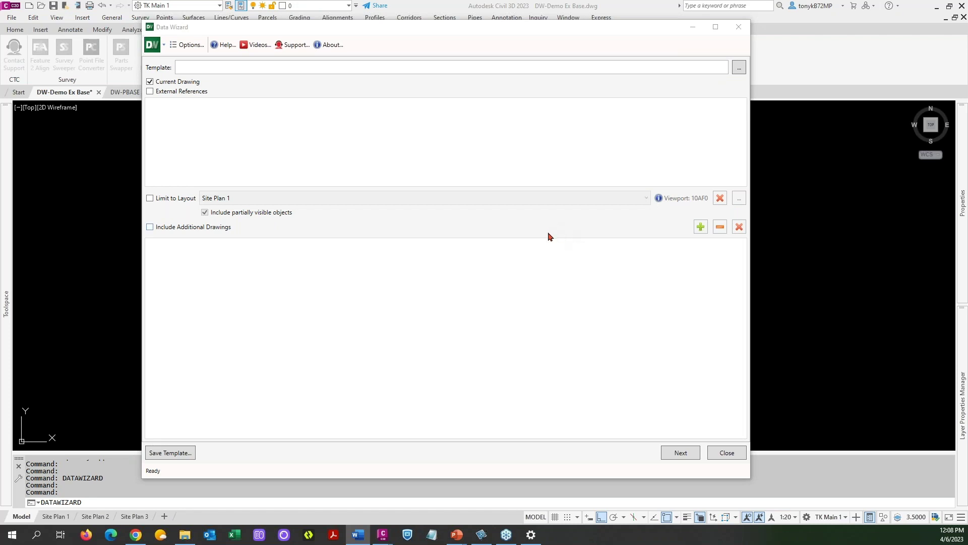
left_click_drag(525, 28, 564, 28)
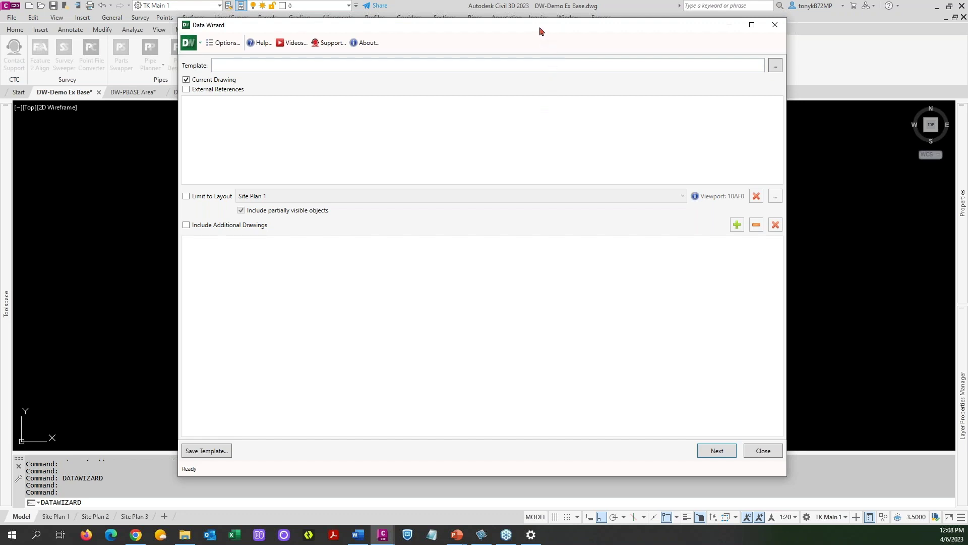
left_click(762, 450)
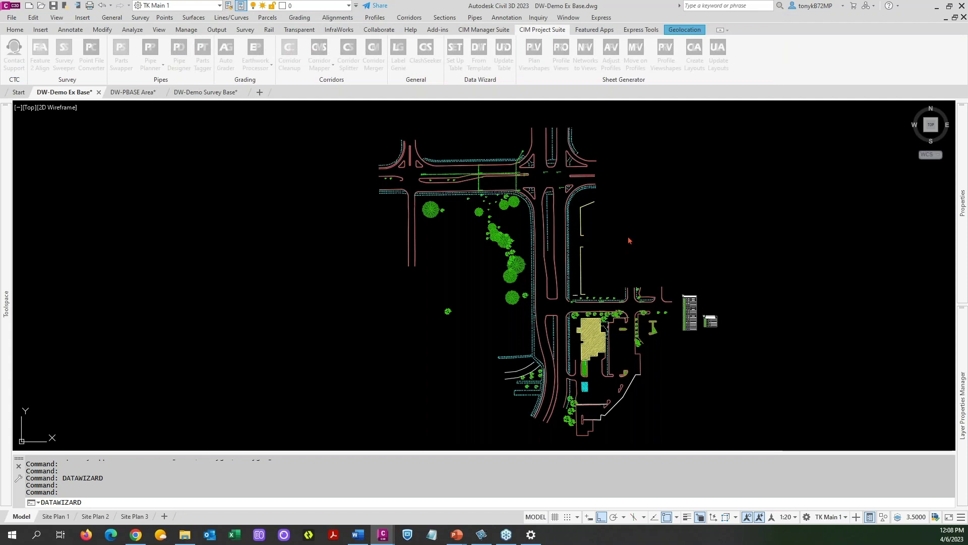
mouse_move(618, 234)
middle_mouse_down()
mouse_move(526, 227)
mouse_move(580, 221)
middle_mouse_up()
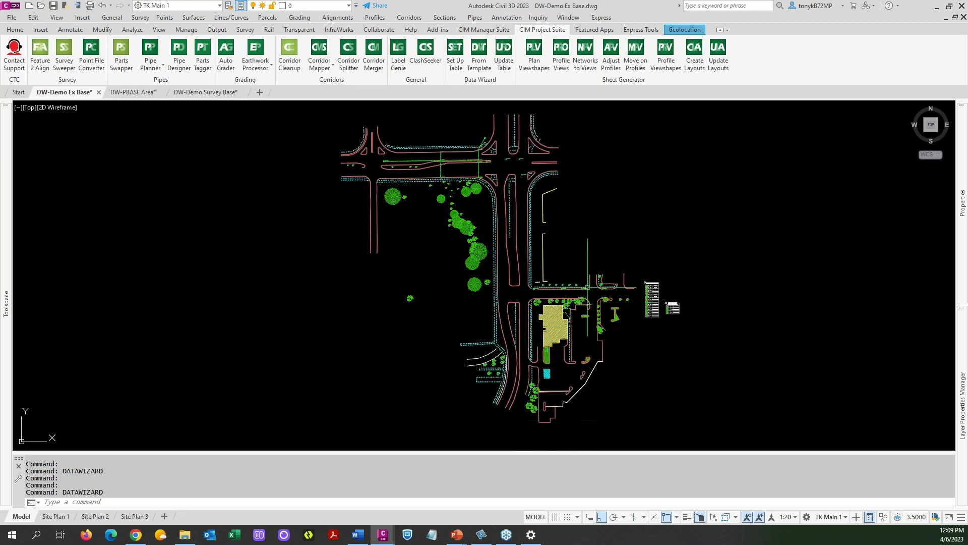
scroll(555, 328, "up", 4)
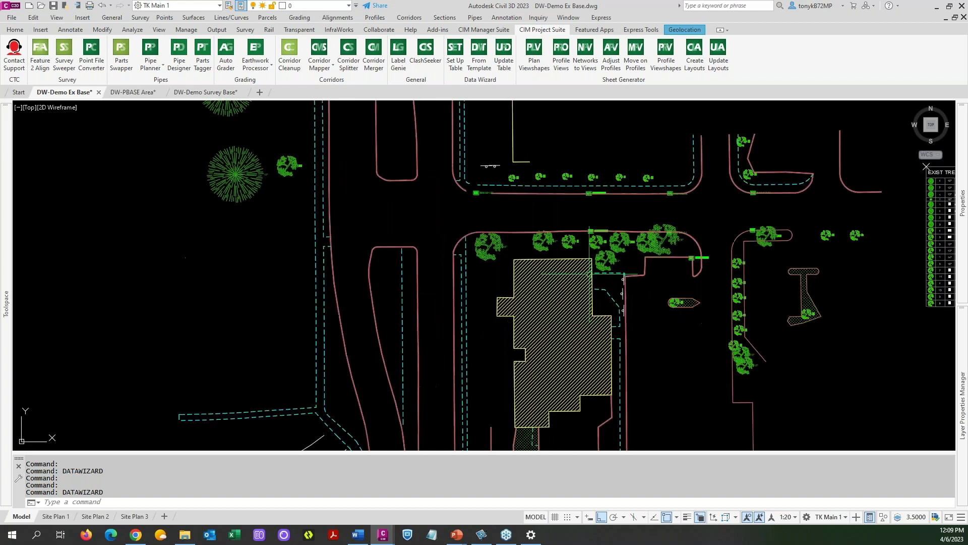
scroll(577, 356, "down", 2)
scroll(577, 356, "down", 2)
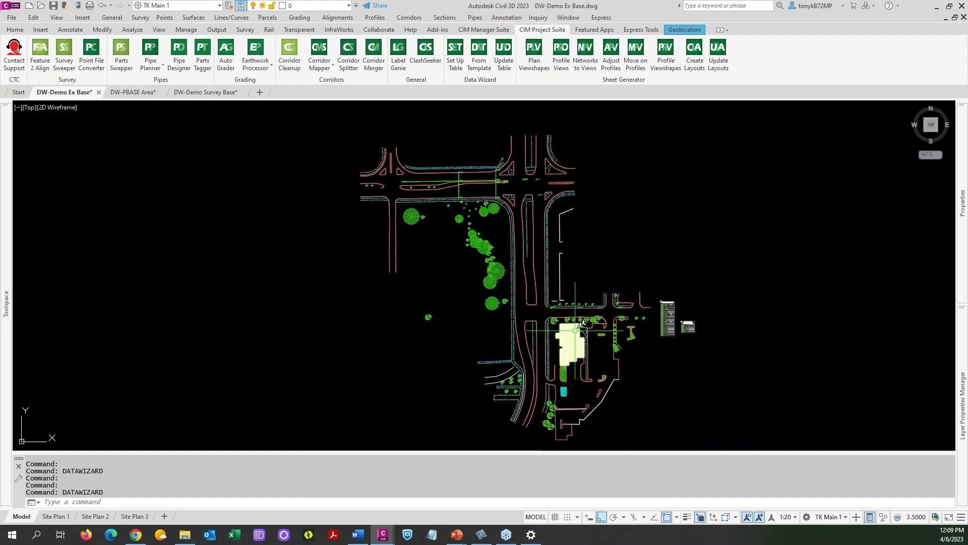
middle_click_drag(605, 240, 595, 232)
left_click(455, 63)
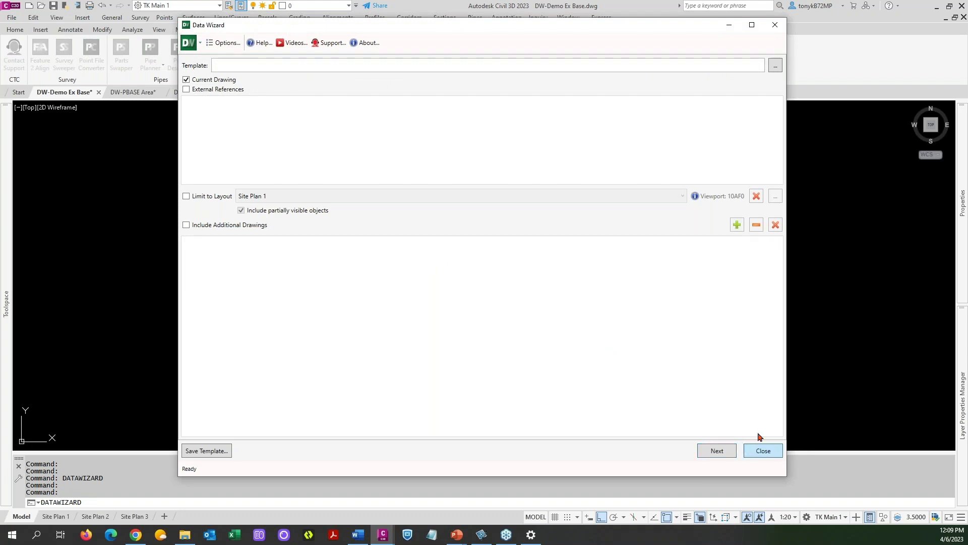
left_click(757, 451)
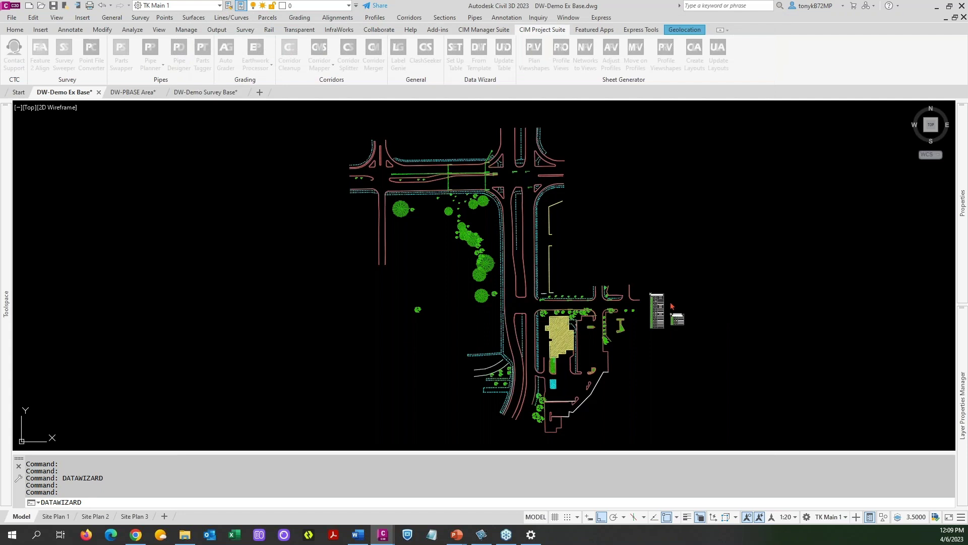
Examine the EXIST TREE COUNT and MS SITE TREE COUNT LEGEND tables beside the site plan
scroll(671, 306, "up", 10)
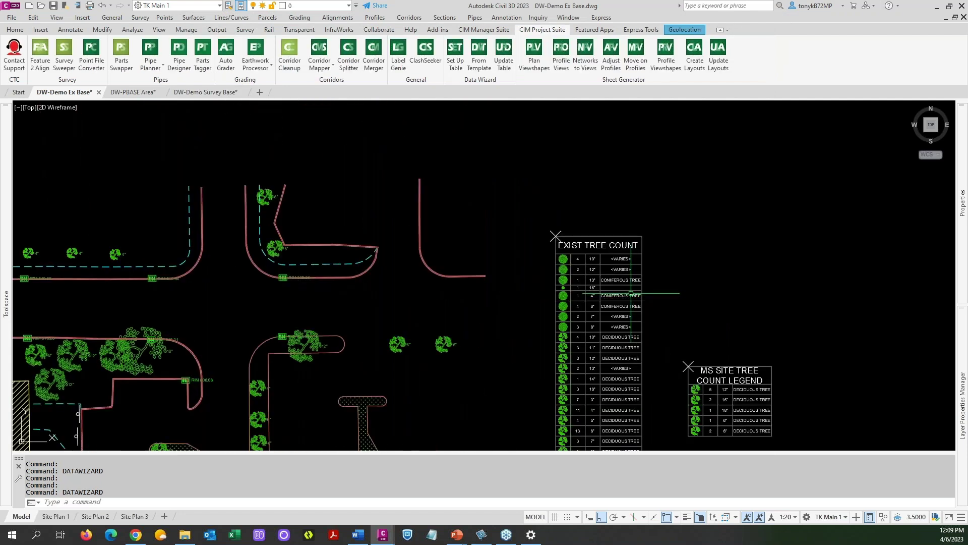
scroll(655, 312, "down", 3)
middle_click_drag(692, 320, 573, 179)
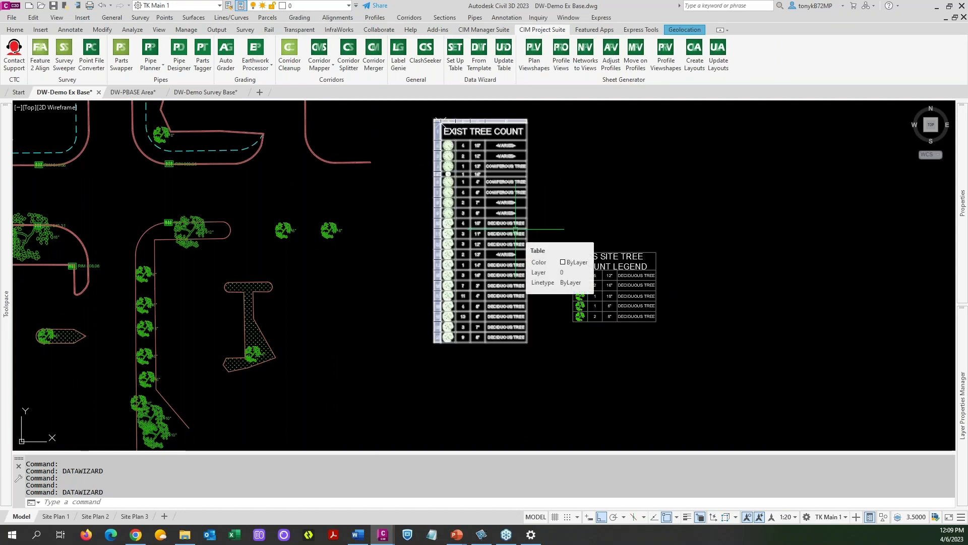
middle_click_drag(555, 195, 564, 219)
key("Escape")
key("Escape")
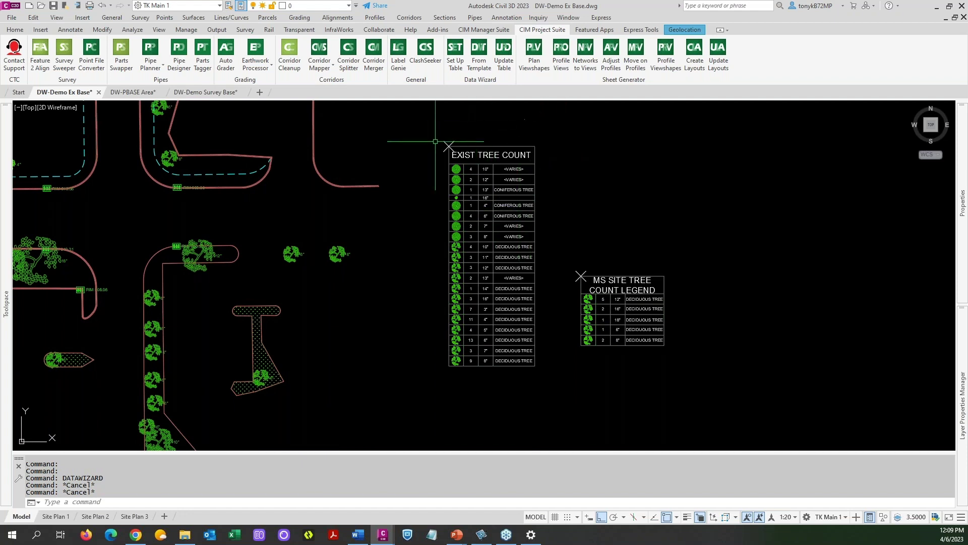
scroll(424, 171, "down", 4)
middle_click_drag(353, 212, 545, 232)
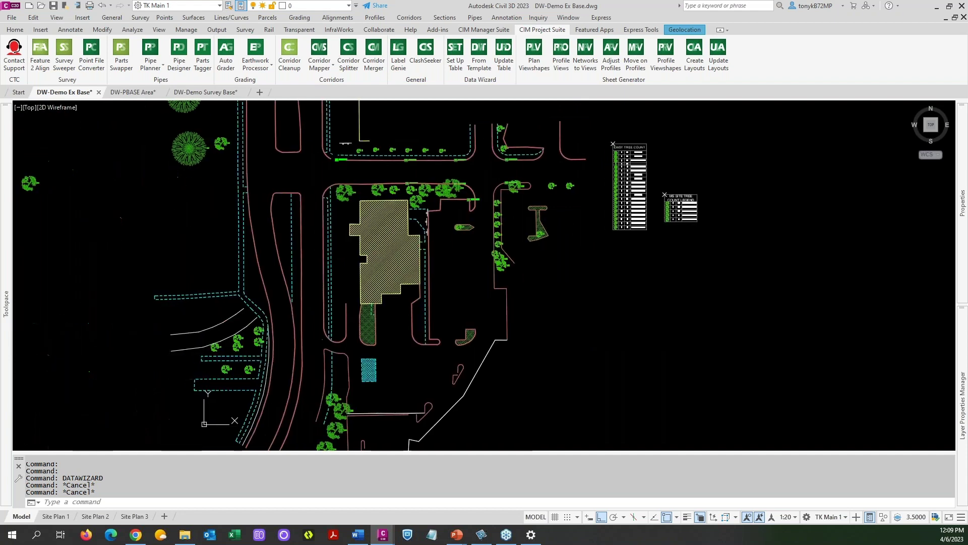
Reopen the Data Wizard table setup, load the MS-Legend 1 Full List template, and continue to the object type list
left_click(450, 66)
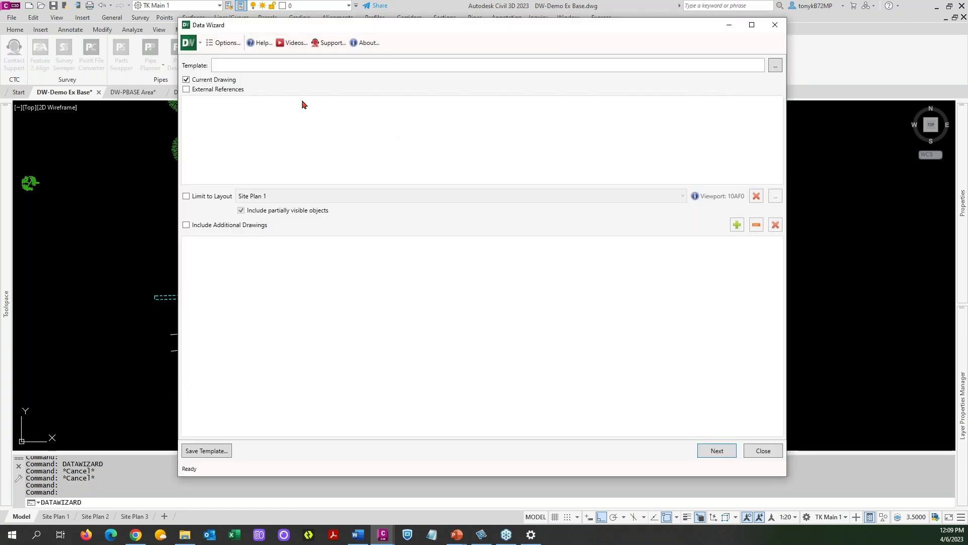
left_click(775, 66)
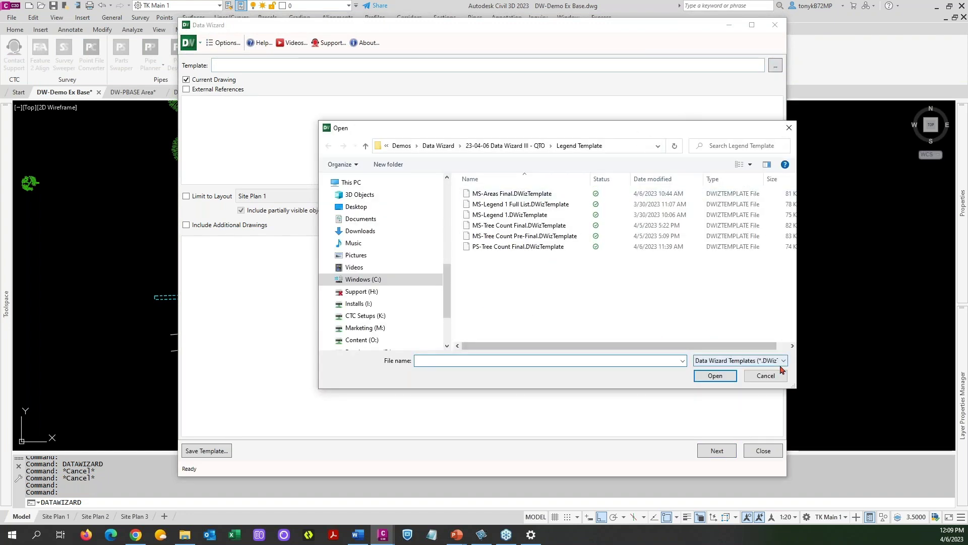
left_click(765, 375)
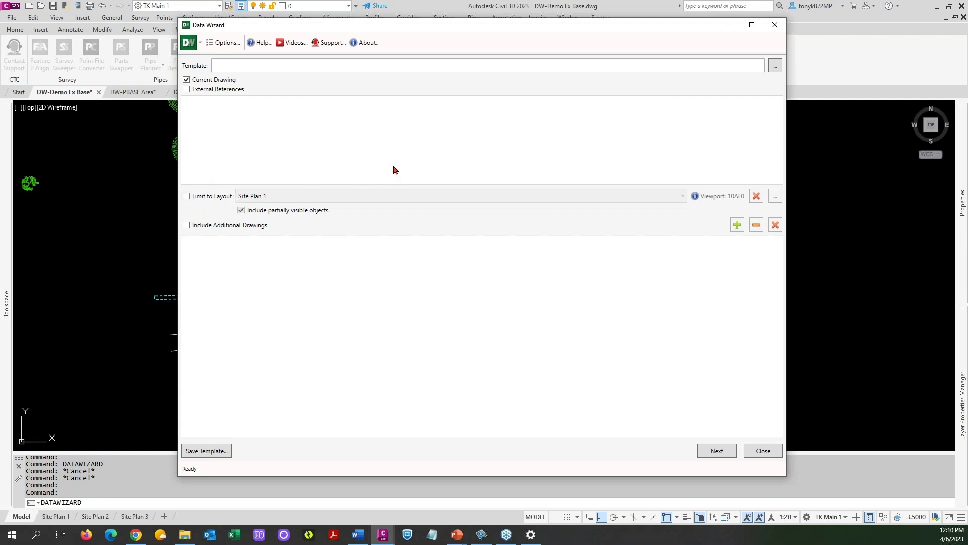
left_click_drag(520, 29, 523, 26)
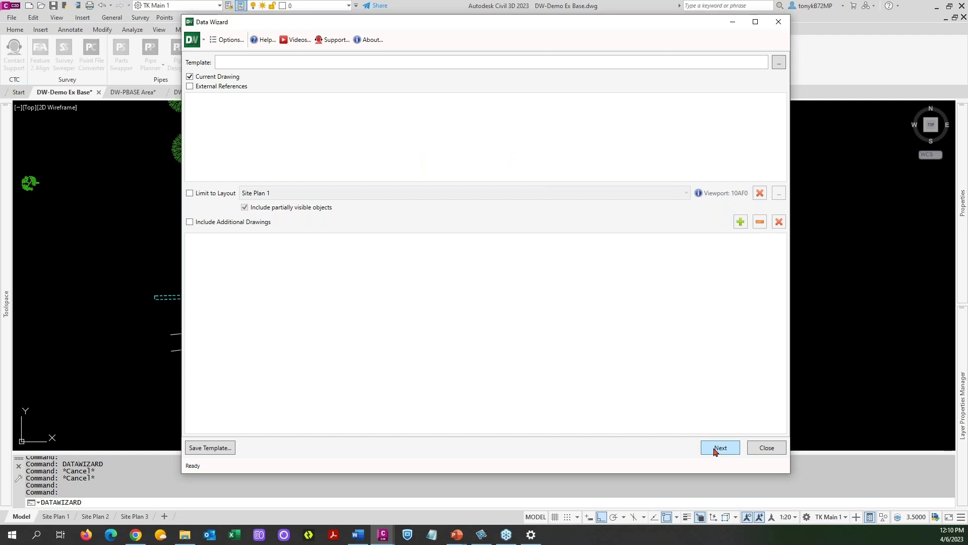
left_click(778, 64)
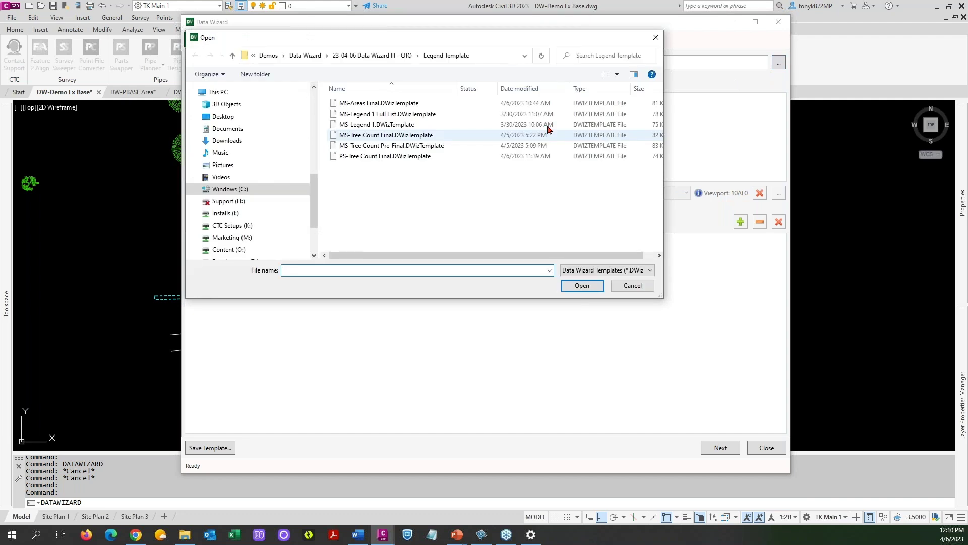
left_click(380, 115)
left_click(582, 286)
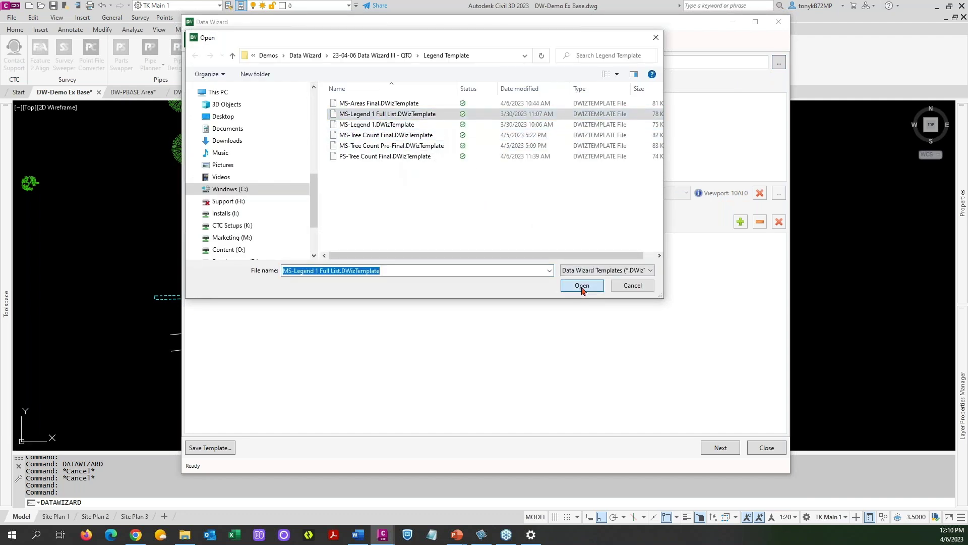
left_click(721, 449)
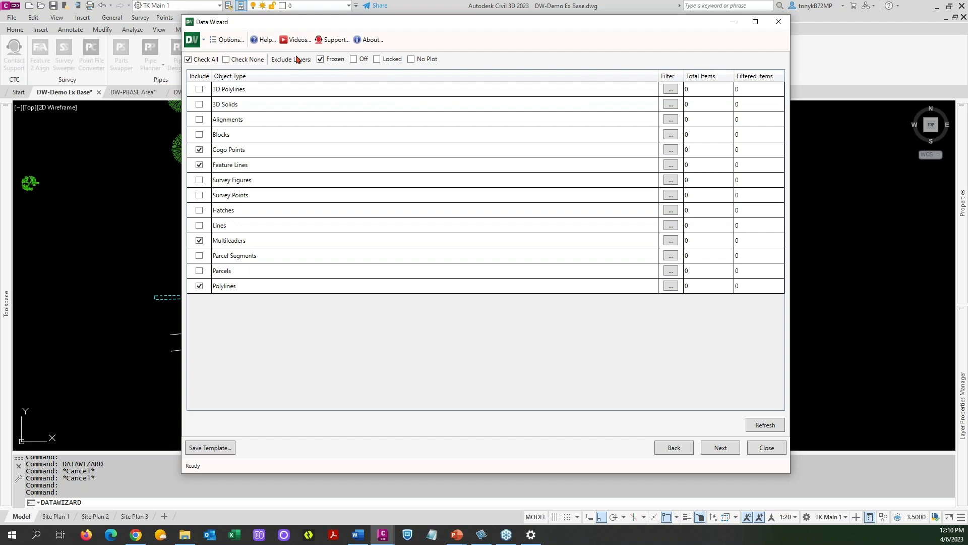
Turn off the exclusion of frozen layers and refresh the object type item counts
left_click(227, 42)
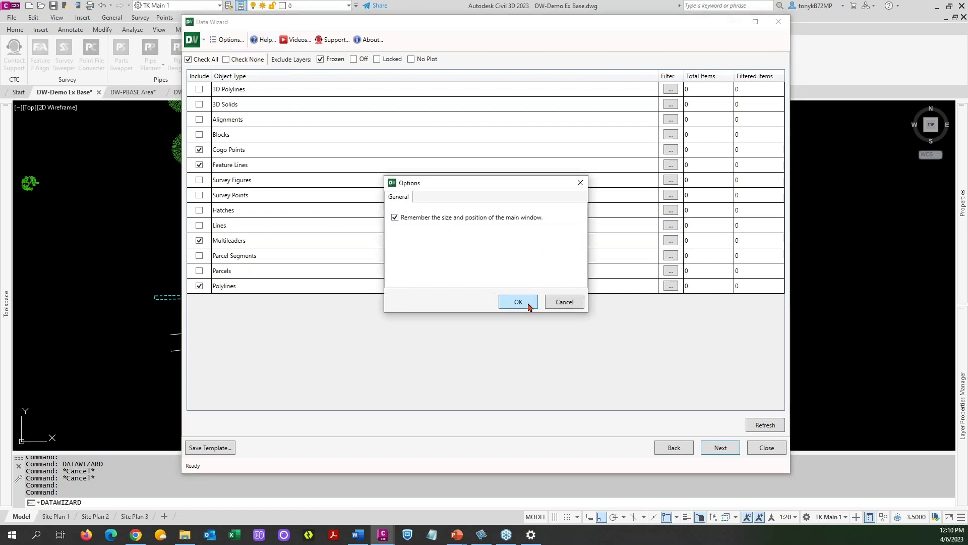
left_click(564, 302)
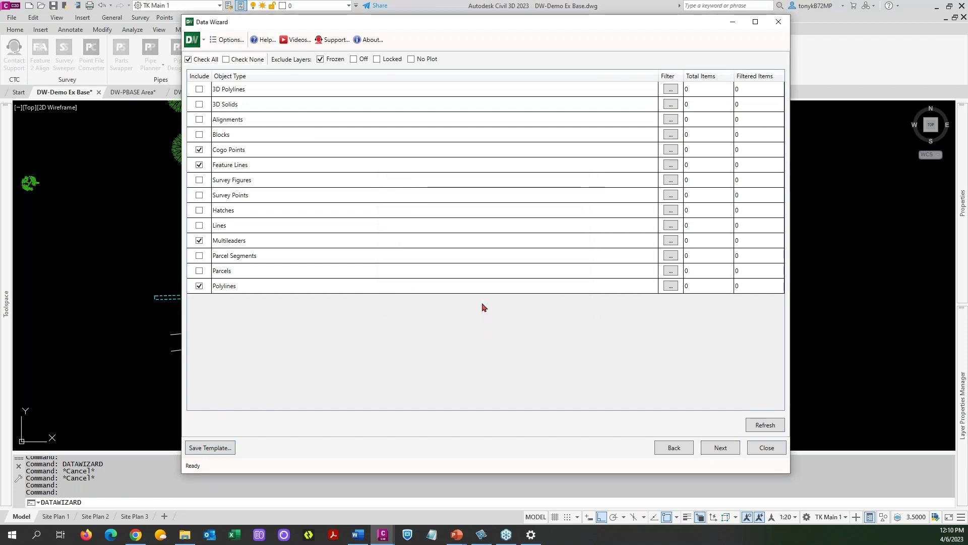
left_click(773, 427)
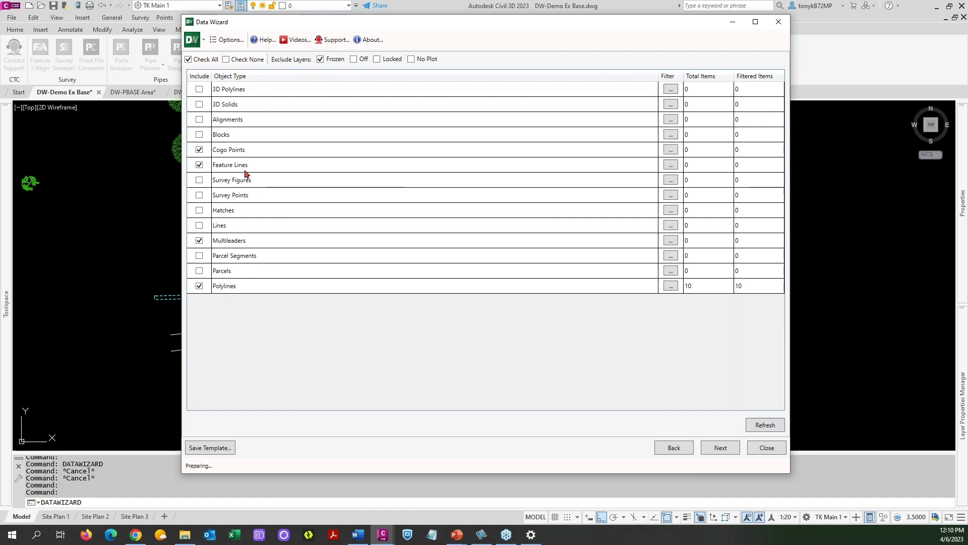
left_click_drag(353, 29, 274, 30)
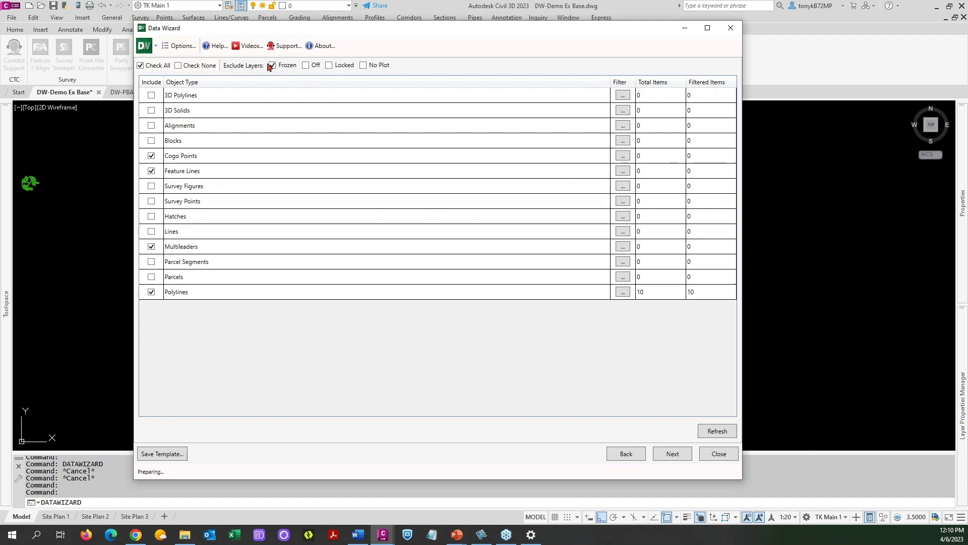
left_click(713, 432)
Include Survey Points among the object types with refreshed item counts, and open their object filters
left_click(150, 203)
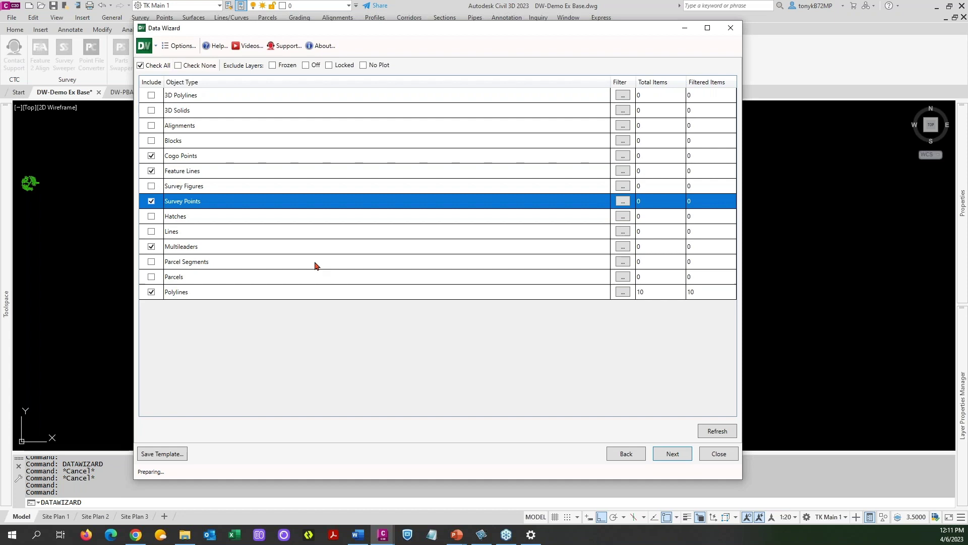
left_click(715, 432)
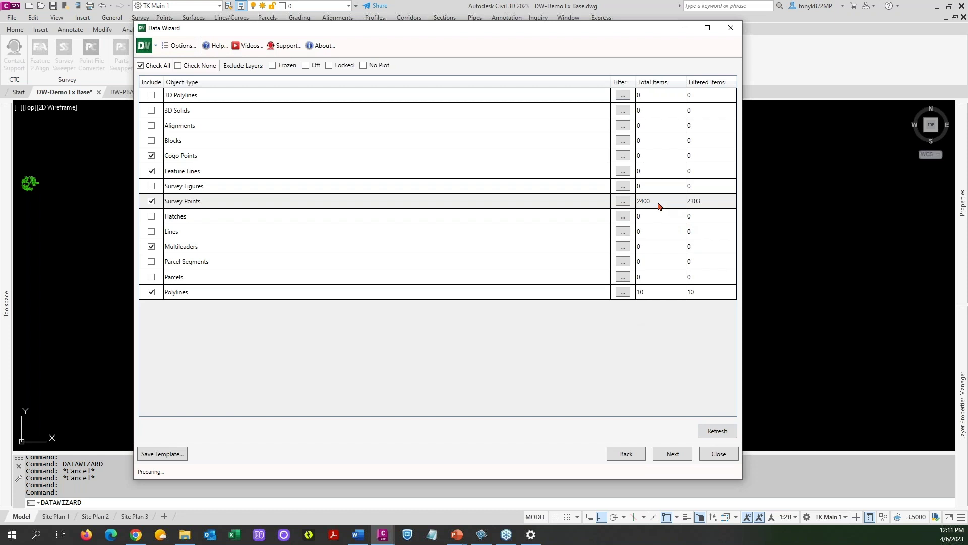
left_click(621, 202)
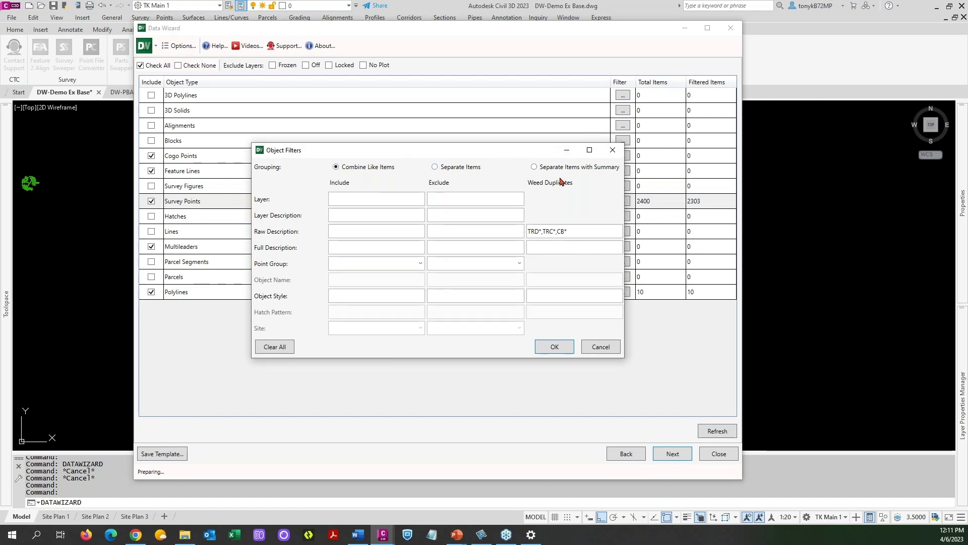
Clear the raw description duplicate-weeding filter for Survey Points and continue to the extracted data list
left_click_drag(572, 231, 467, 241)
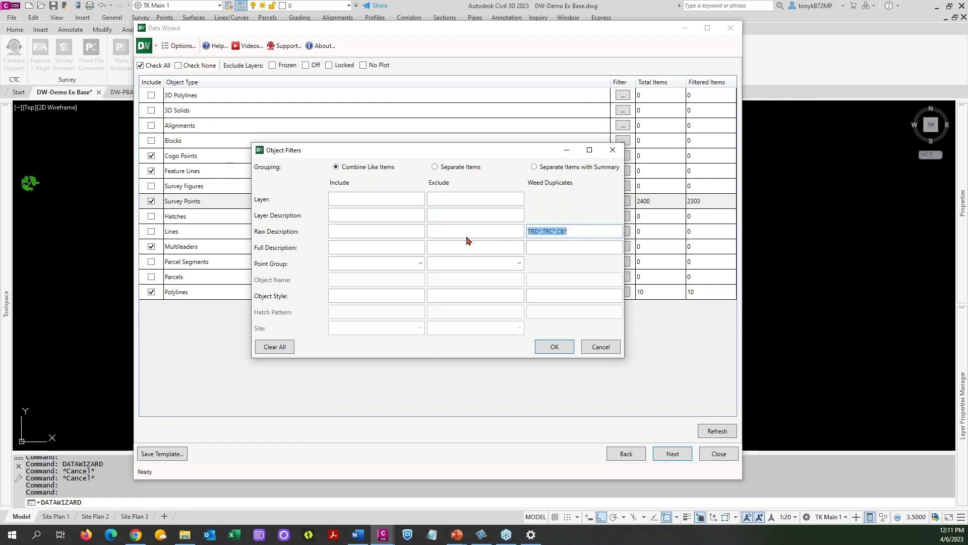
key("Delete")
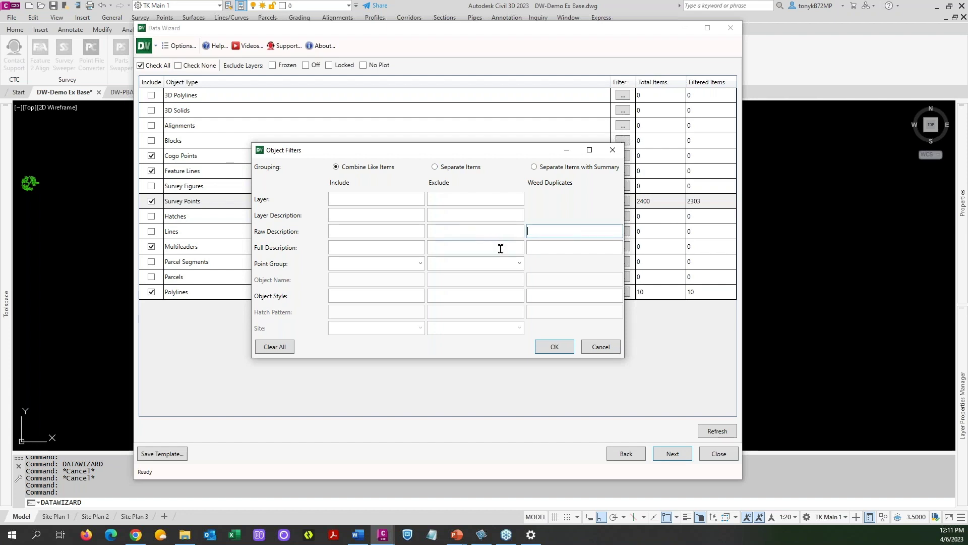
left_click(557, 345)
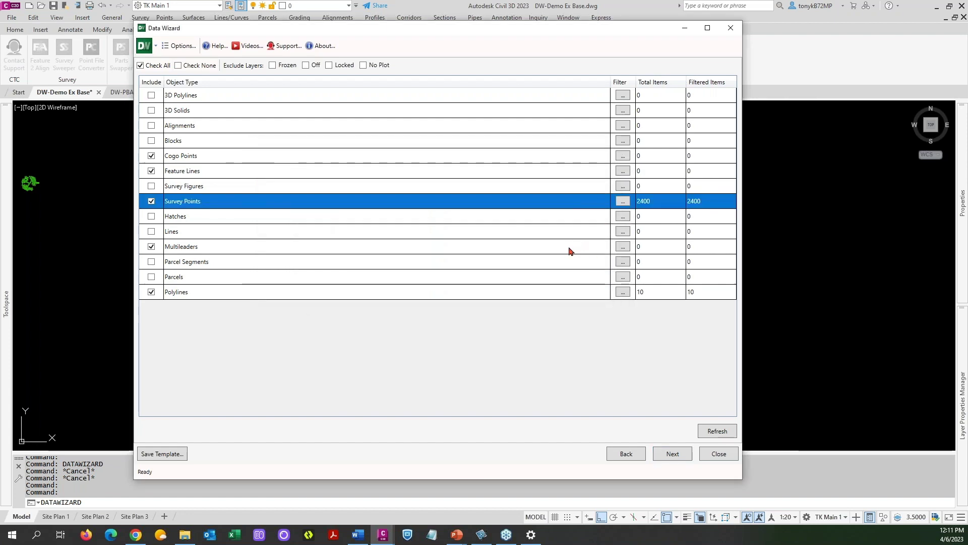
left_click(672, 453)
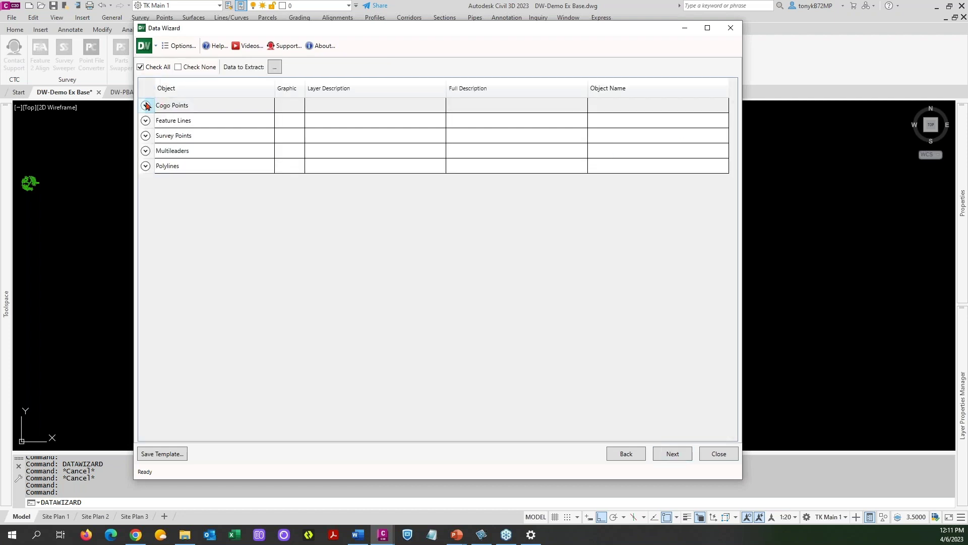
Examine the items listed under Cogo Points, Feature Lines, Survey Points, Multileaders and Polylines
left_click(146, 105)
left_click(146, 105)
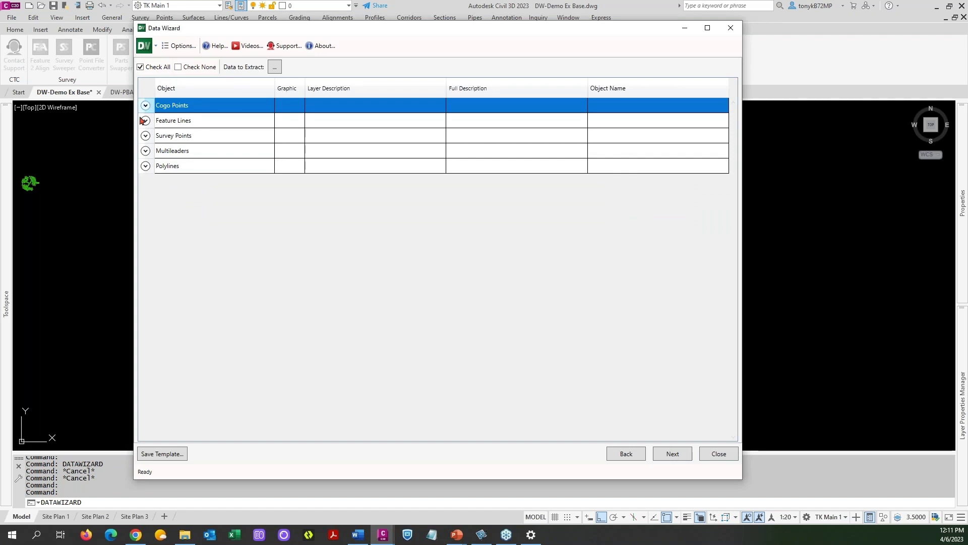
left_click(143, 122)
left_click(144, 121)
left_click(144, 121)
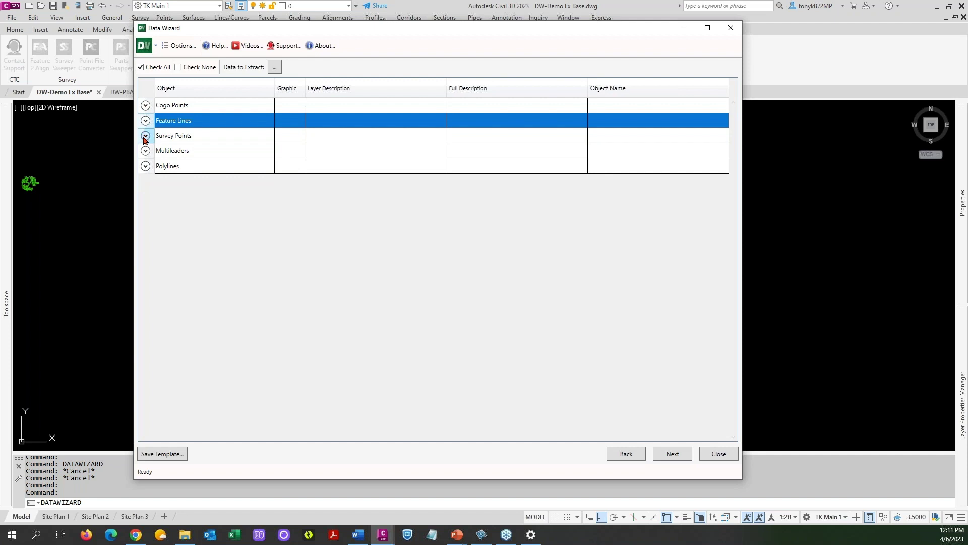
left_click(145, 135)
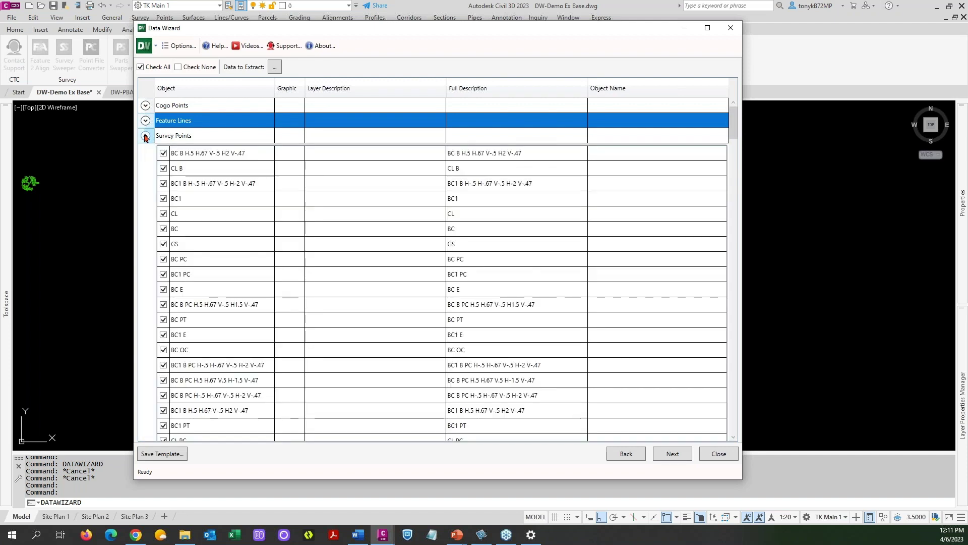
scroll(413, 250, "down", 3)
scroll(443, 258, "up", 5)
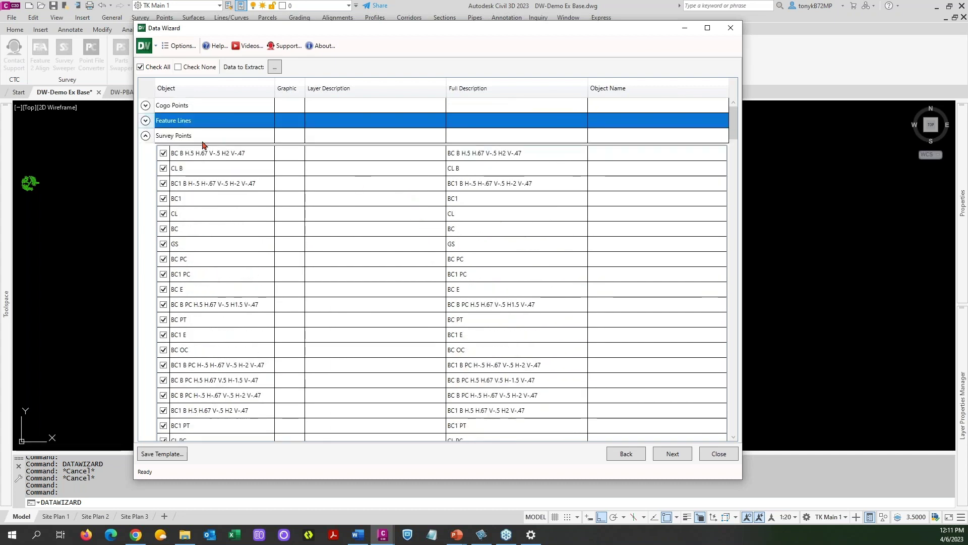
left_click(145, 136)
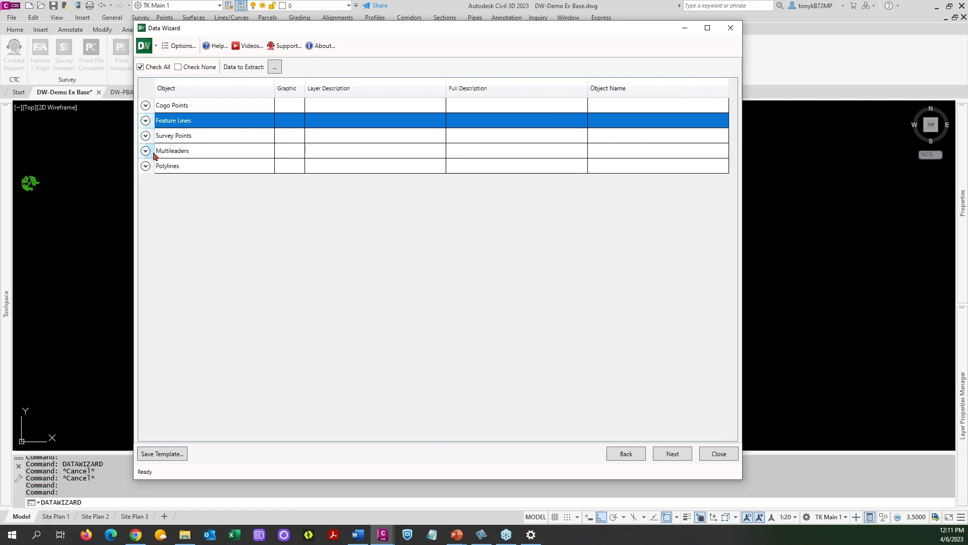
left_click(145, 151)
left_click(144, 151)
left_click(146, 166)
left_click(146, 166)
left_click(145, 166)
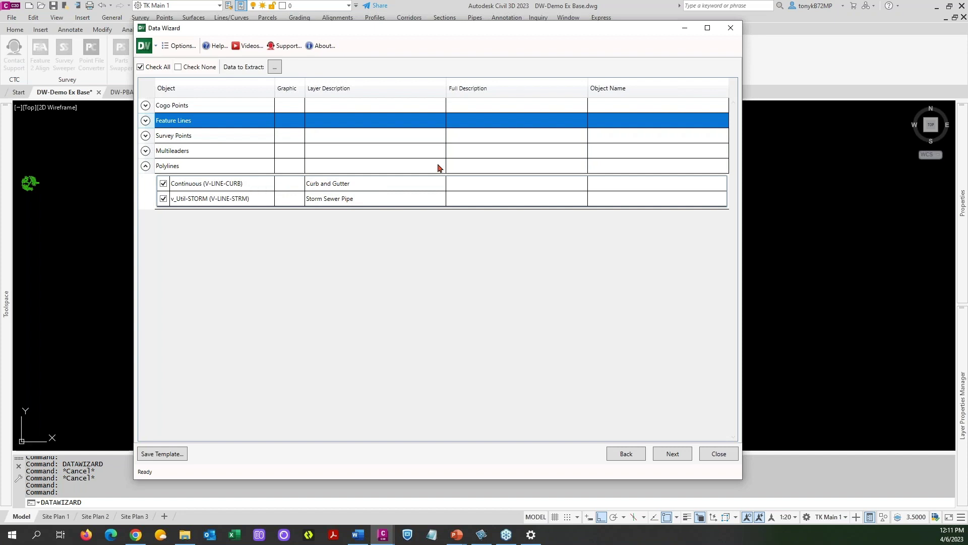
left_click(146, 167)
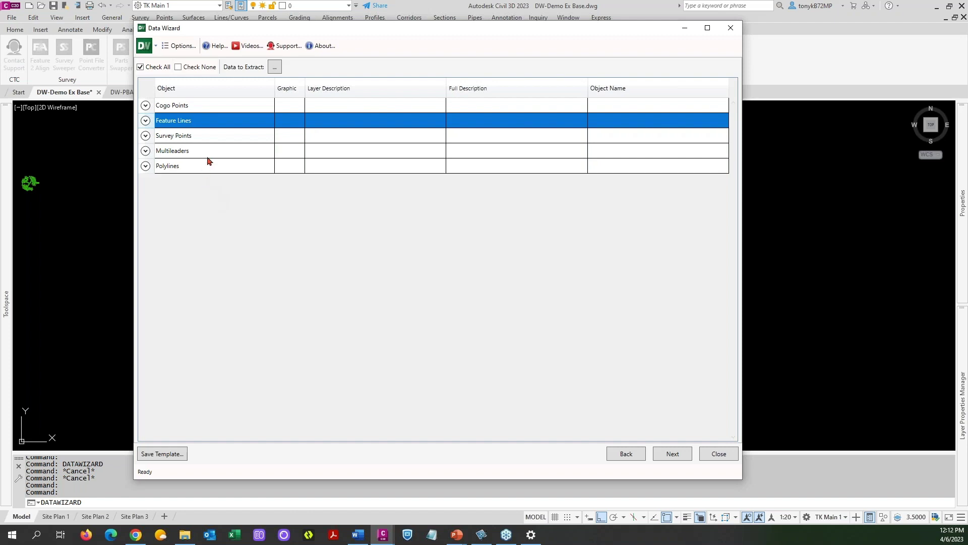
Add Count to the data to extract and expand the Survey Points items
left_click(275, 67)
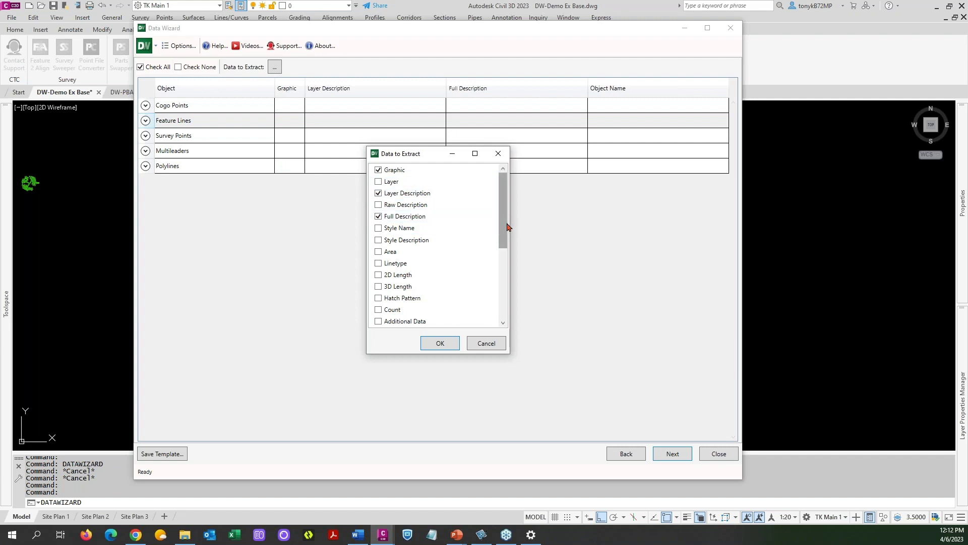
mouse_move(504, 231)
left_mouse_down()
mouse_move(501, 306)
mouse_move(497, 247)
left_mouse_up()
left_click(383, 275)
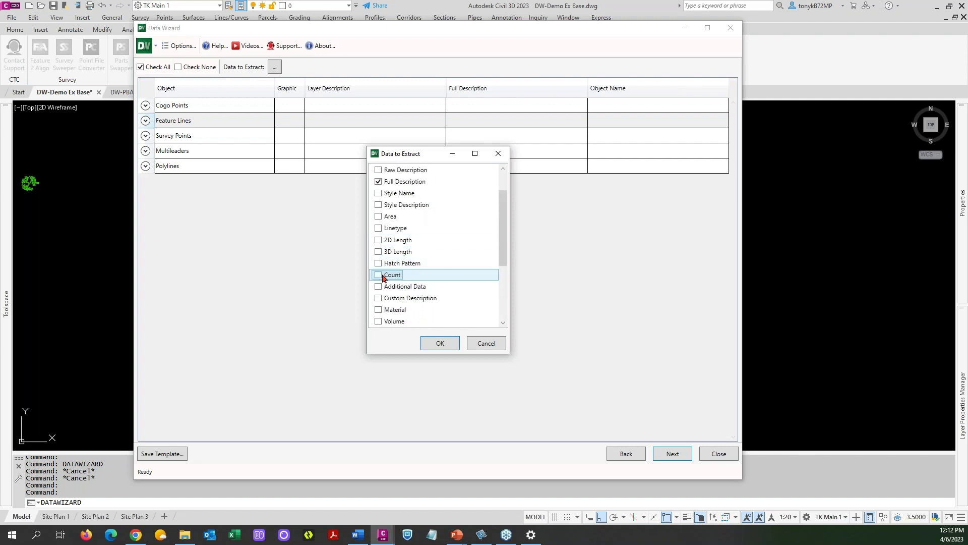
left_click(382, 275)
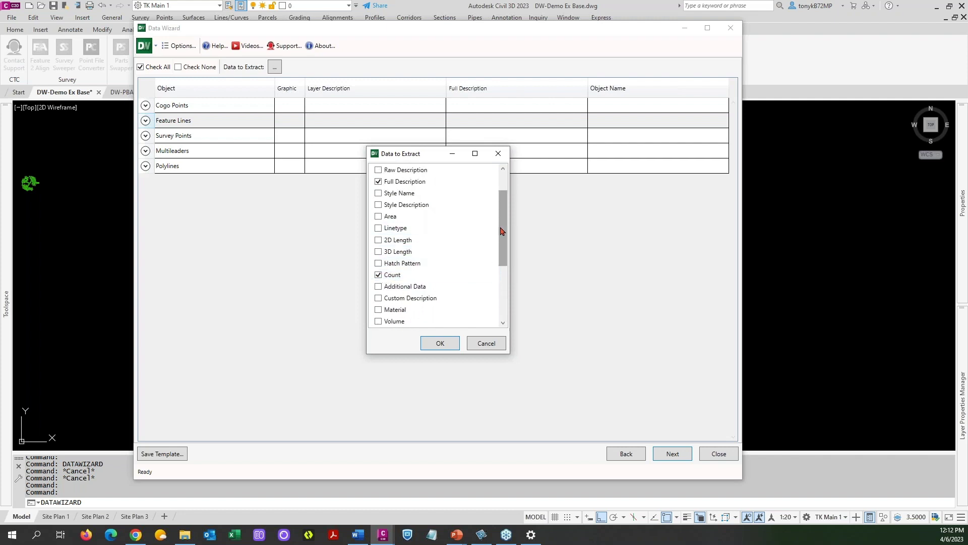
left_click_drag(504, 222, 500, 201)
left_click(379, 183)
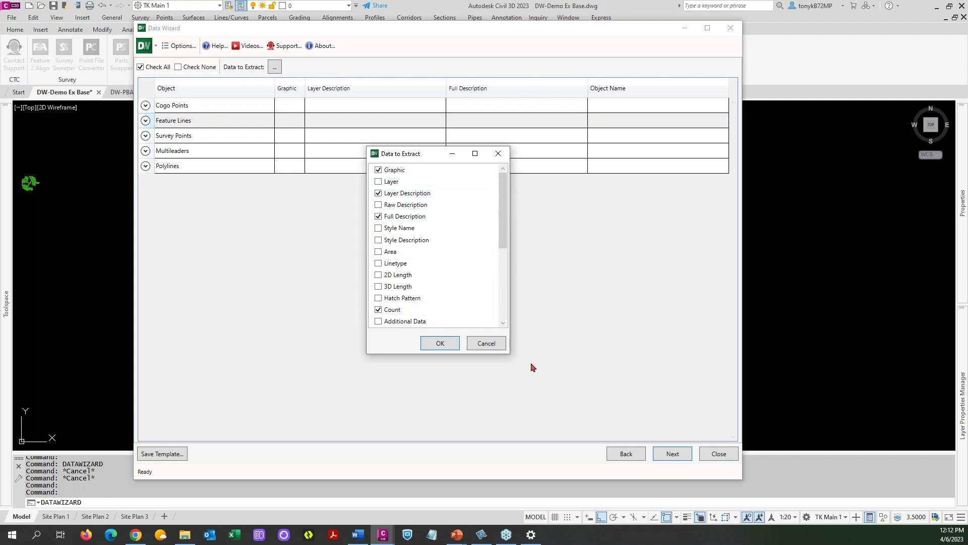
left_click(439, 344)
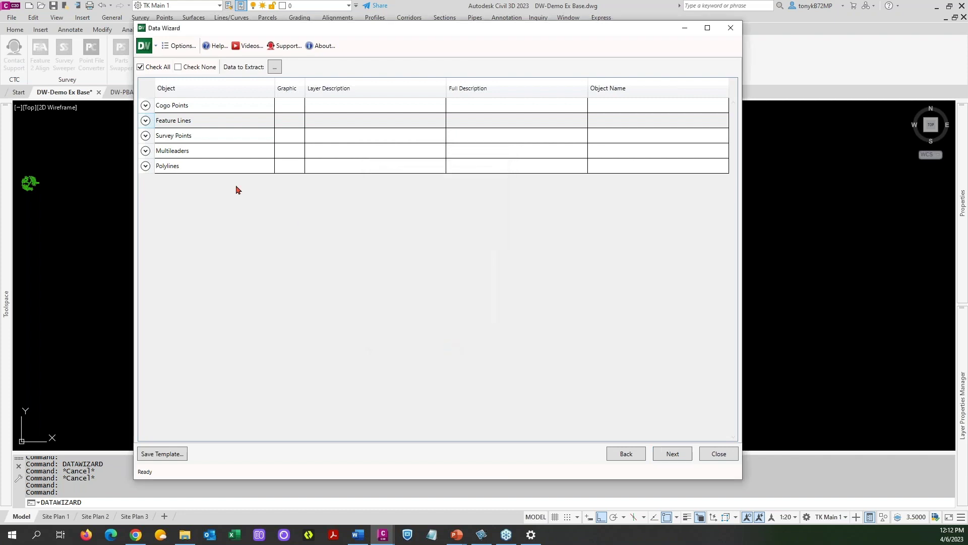
left_click(146, 136)
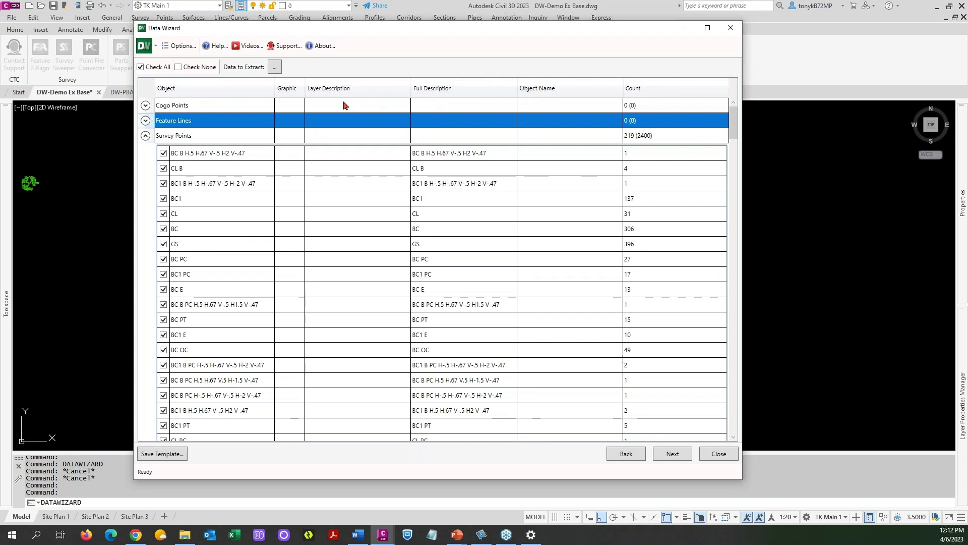
Add Raw Description to the data to extract
left_click(275, 67)
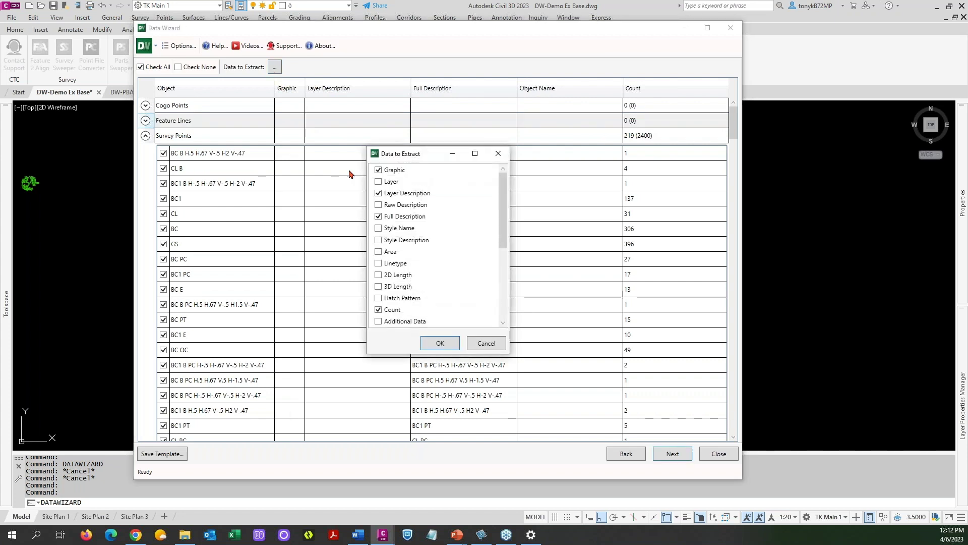
left_click(377, 204)
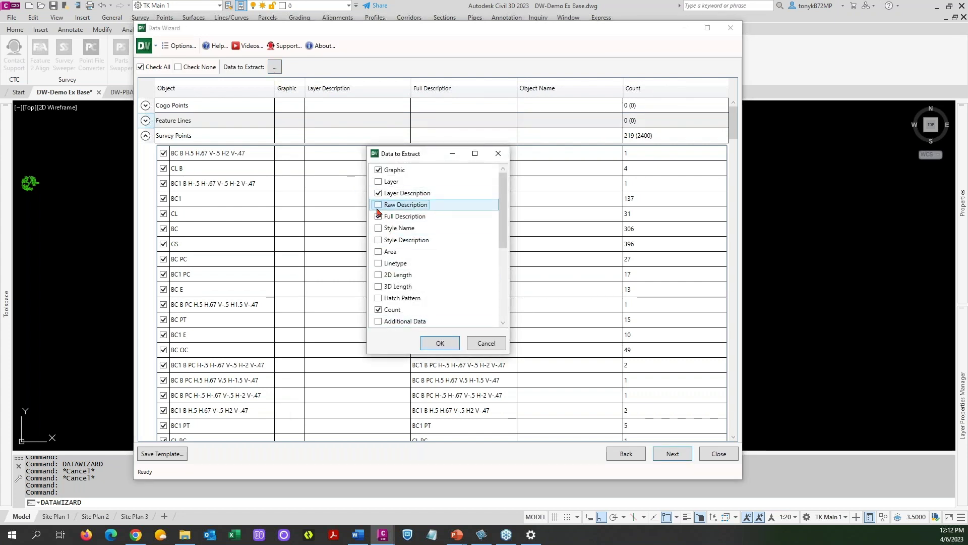
left_click(440, 343)
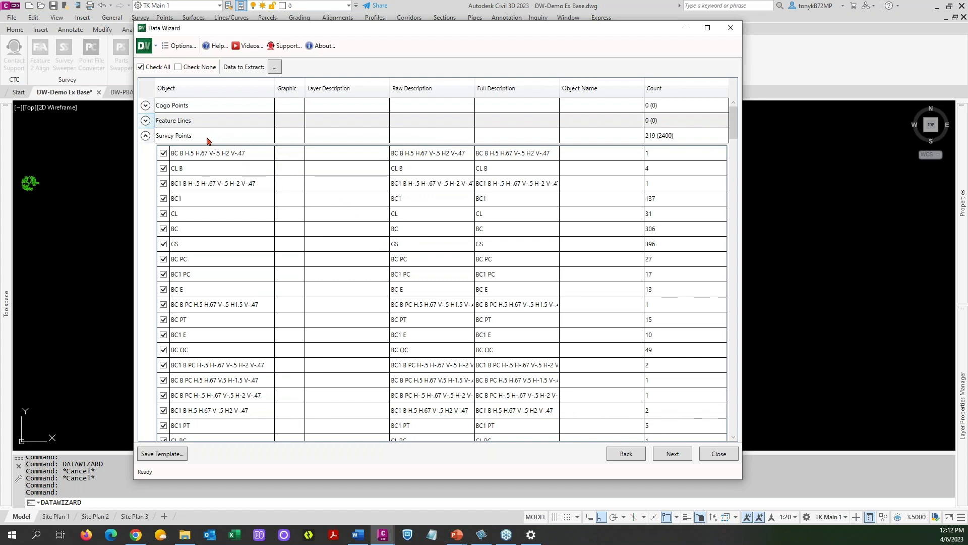
Review the other available data-to-extract options and dismiss them without changing the selection
left_click(275, 68)
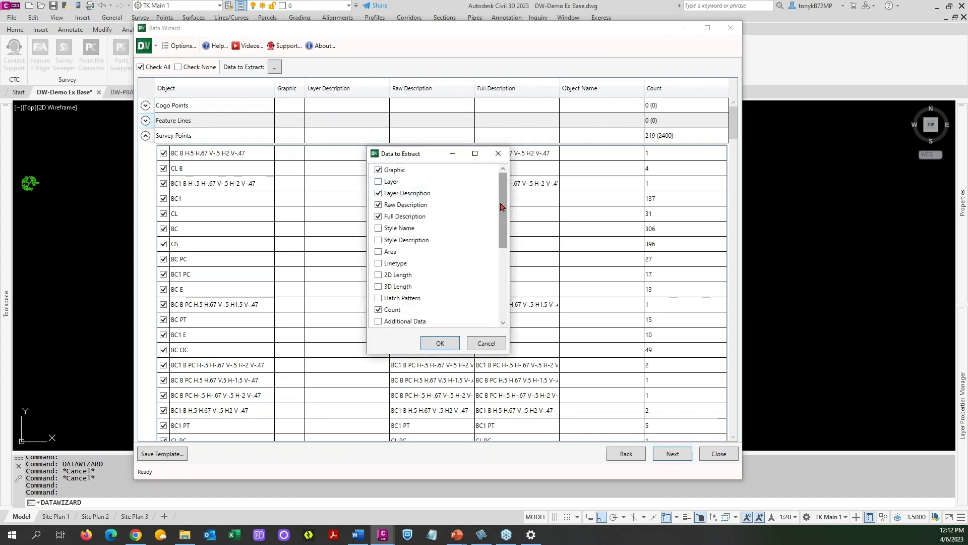
left_click_drag(501, 206, 501, 240)
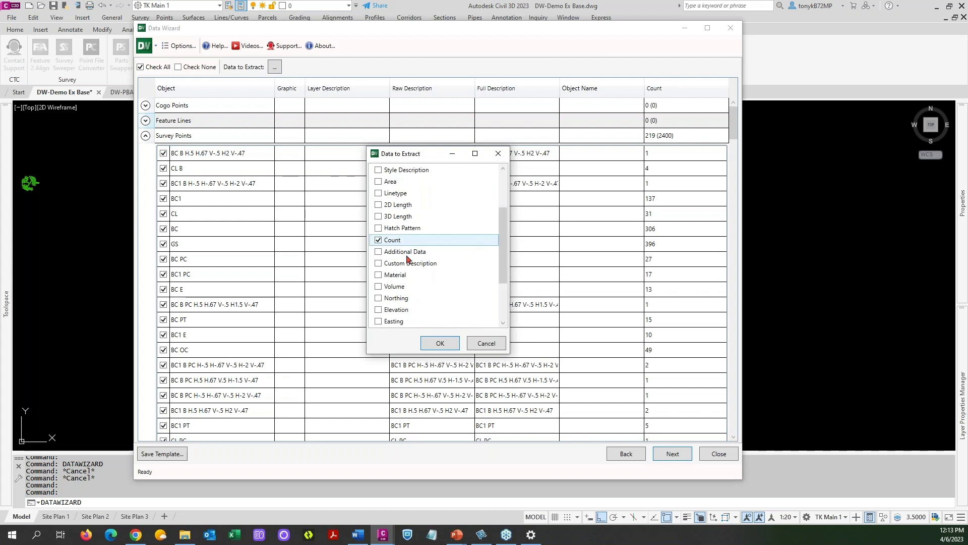
left_click(487, 344)
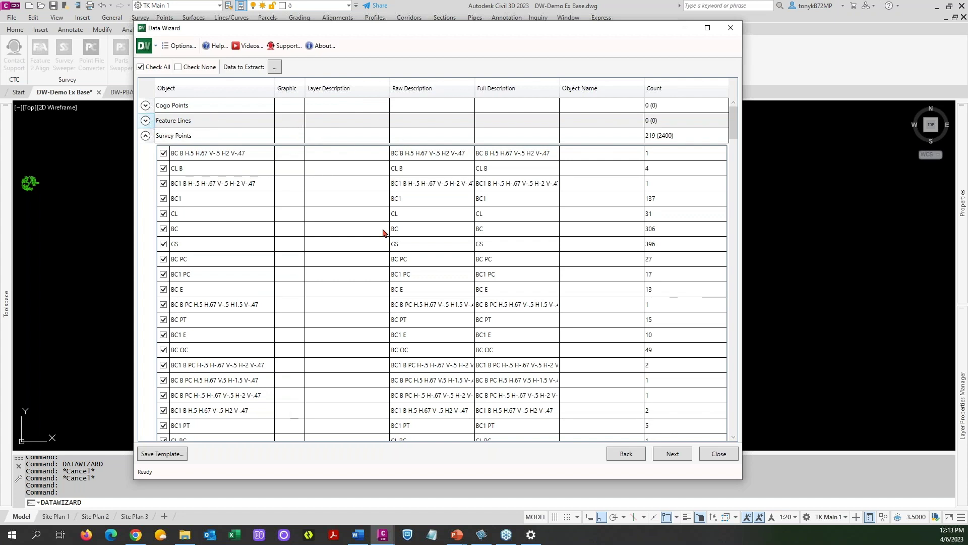
Return to the object types and filter Survey Points to include only layers matching *SYMB*
left_click(623, 453)
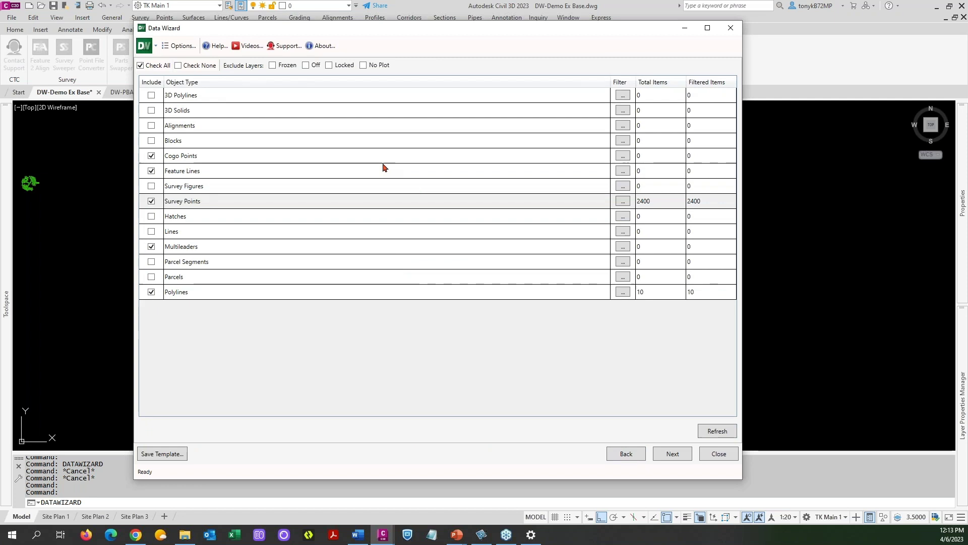
left_click(621, 201)
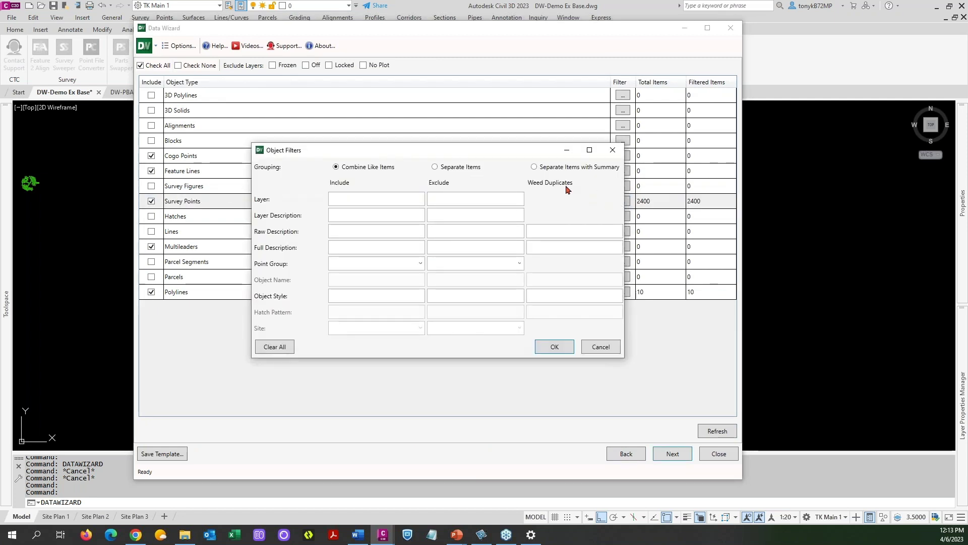
left_click(370, 196)
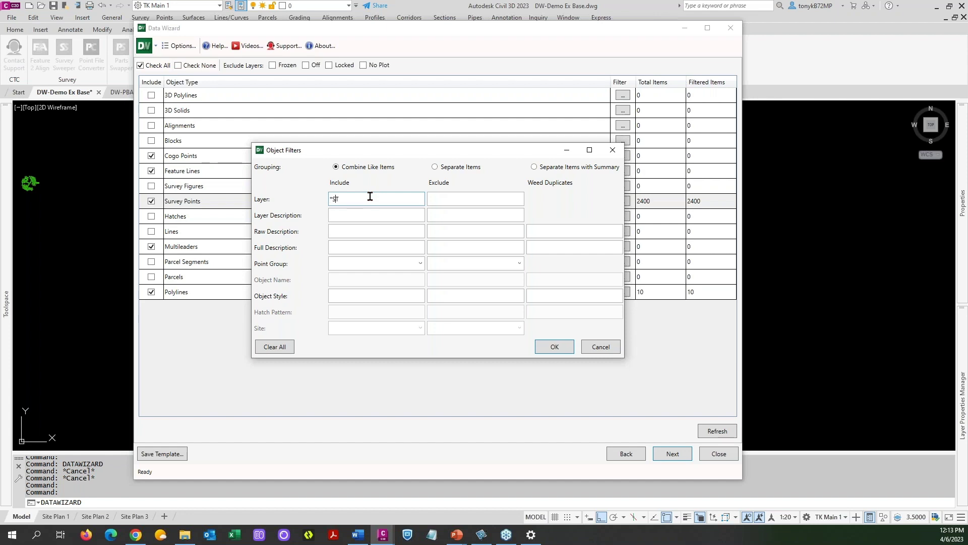
type("*SY")
type("YM")
left_click(555, 347)
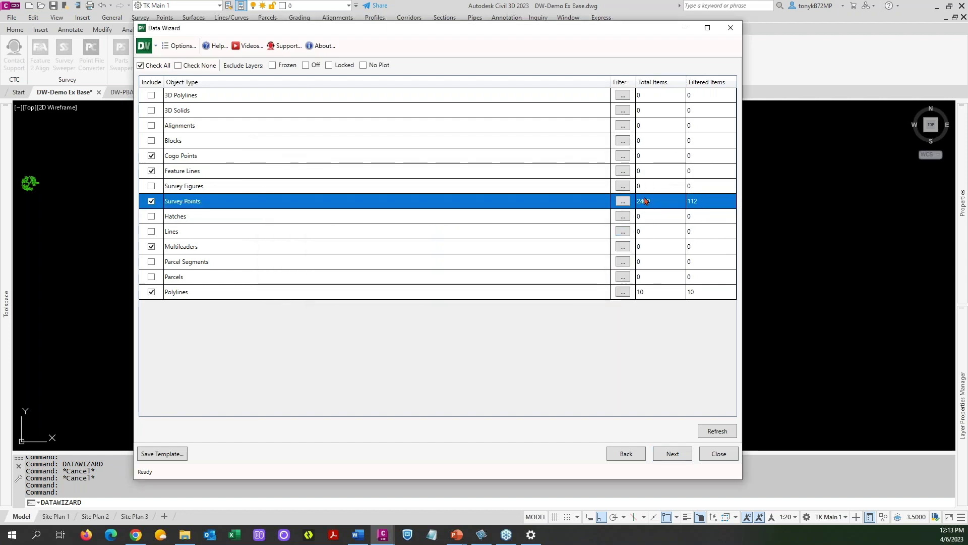
Recheck the Survey Points layer filter and examine the filtered survey point items in the extracted data list
left_click(624, 201)
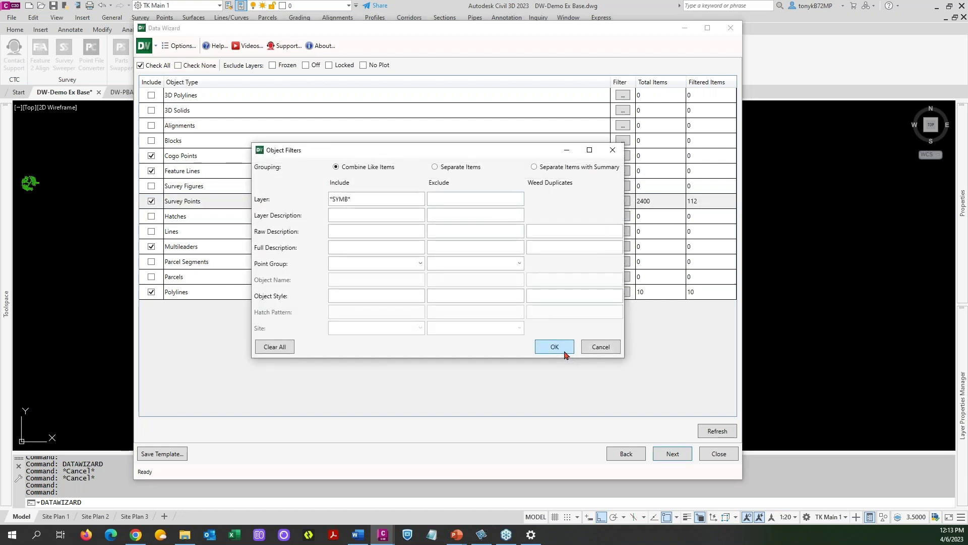
left_click(555, 347)
left_click(670, 454)
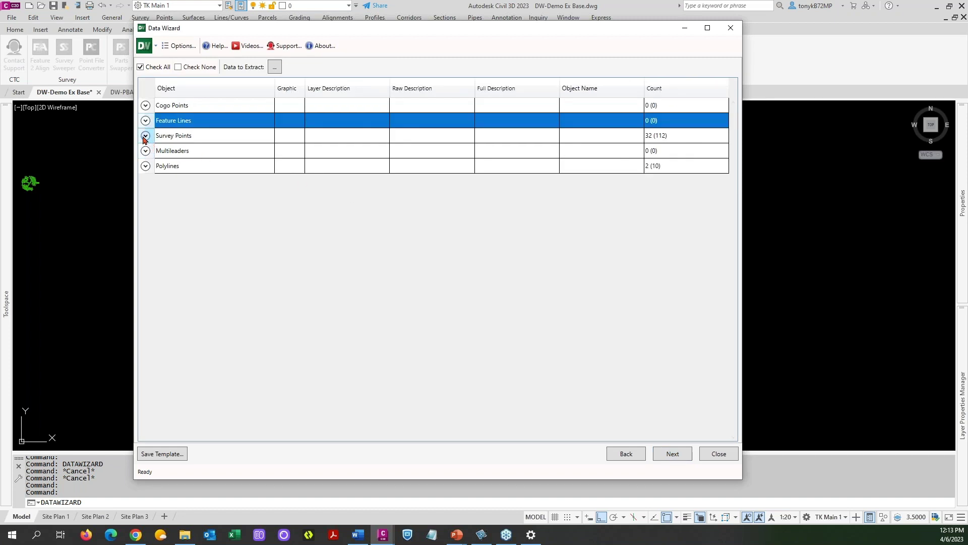
left_click(145, 135)
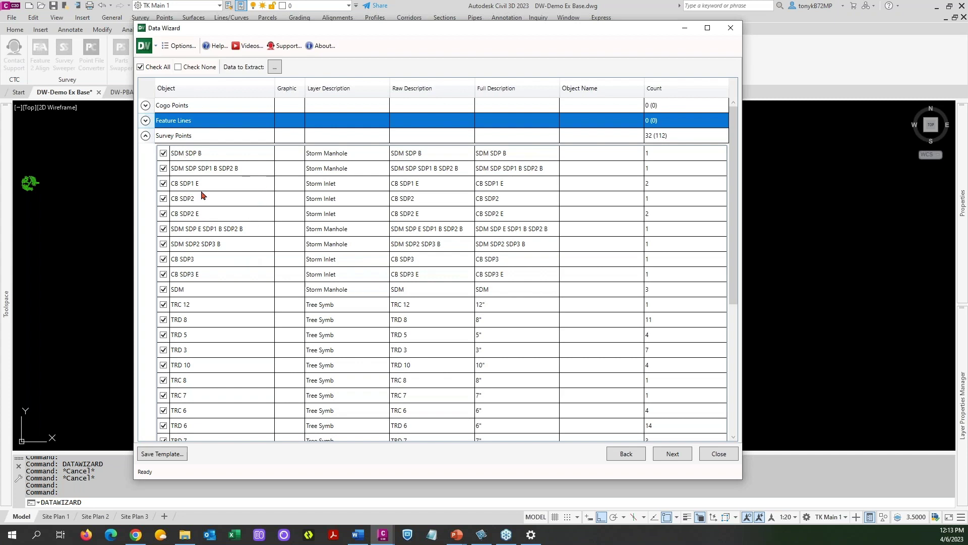
scroll(218, 224, "down", 2)
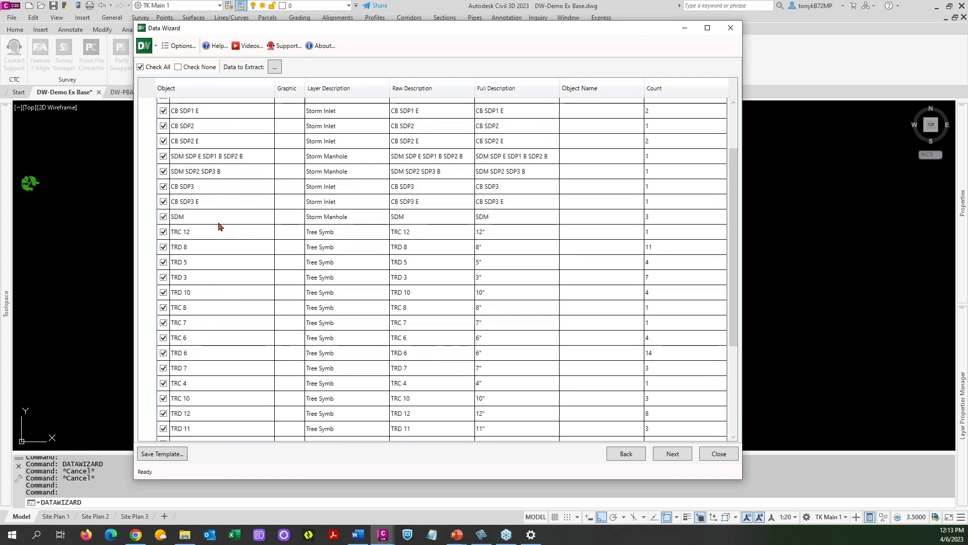
scroll(219, 225, "down", 3)
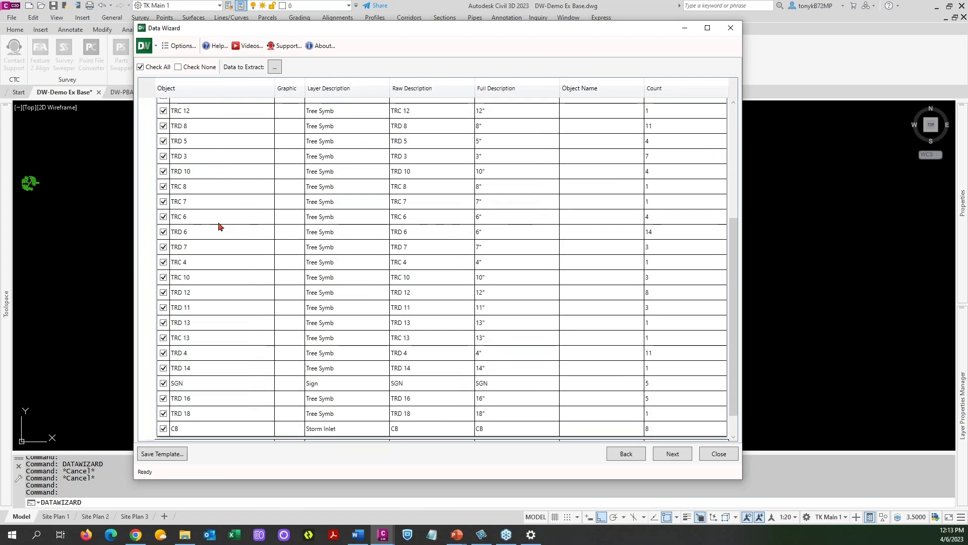
scroll(234, 309, "up", 3)
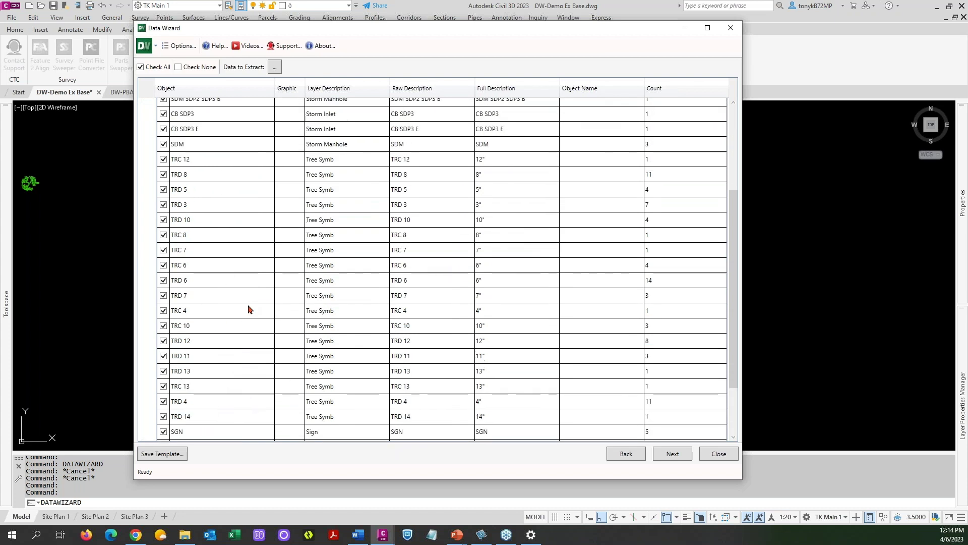
Return to the object types and set the Survey Points grouping to Separate Items, keeping the *SYMB* layer filter
left_click(635, 455)
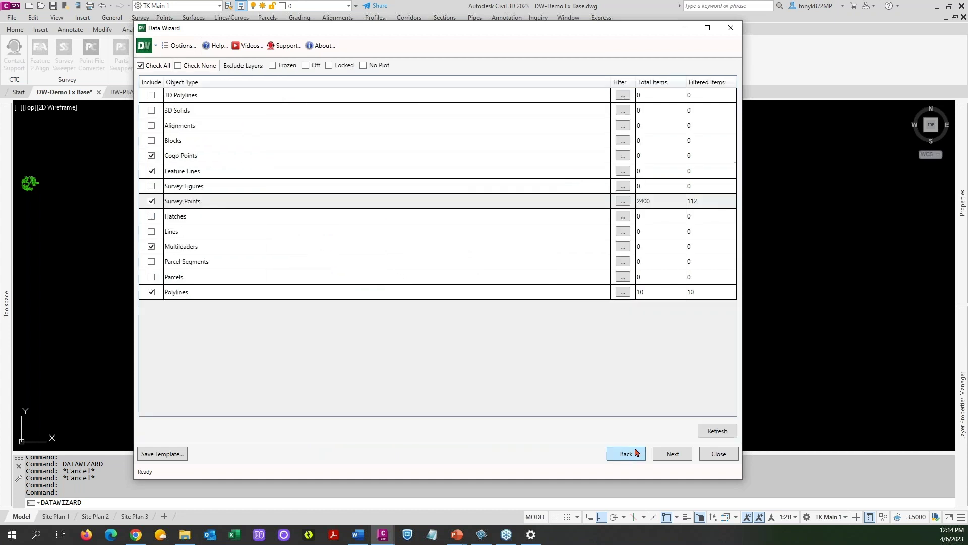
left_click(623, 202)
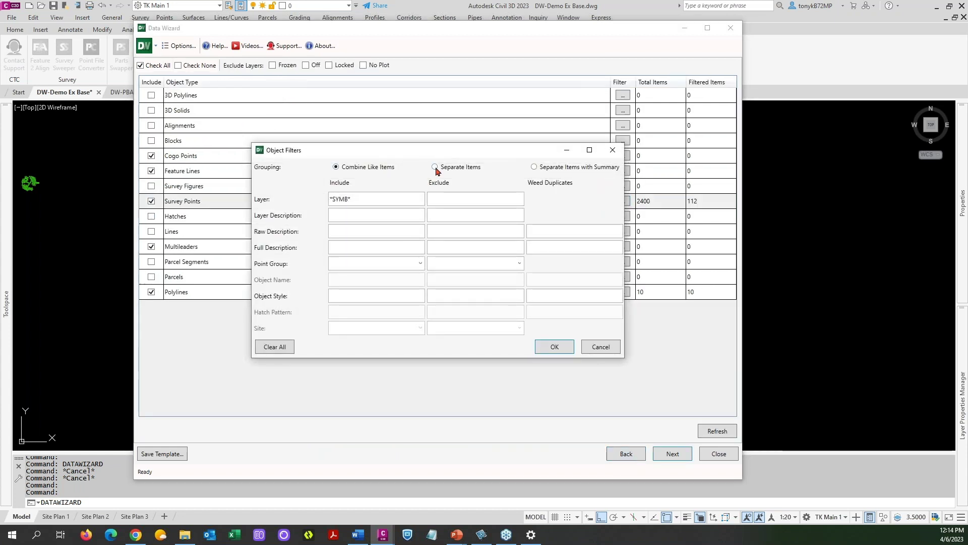
left_click(551, 347)
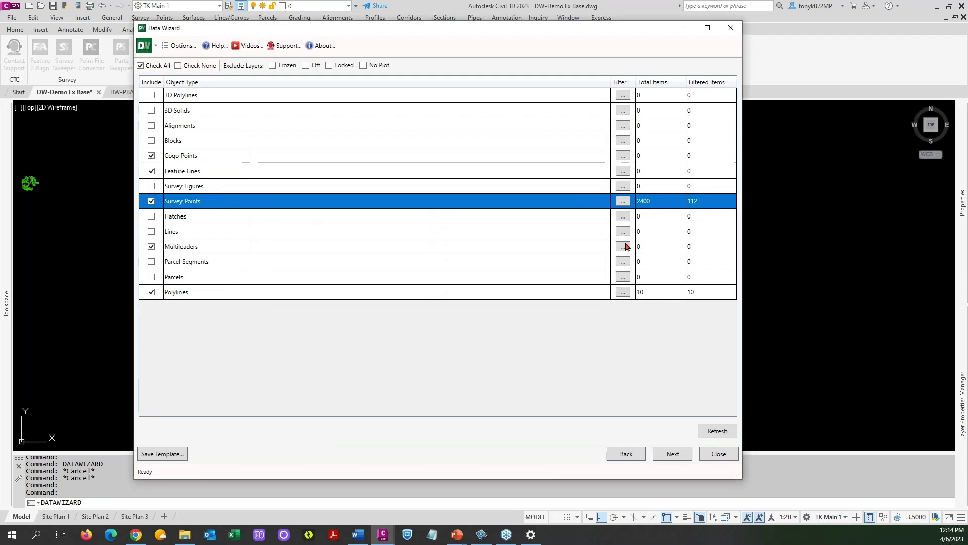
left_click(672, 457)
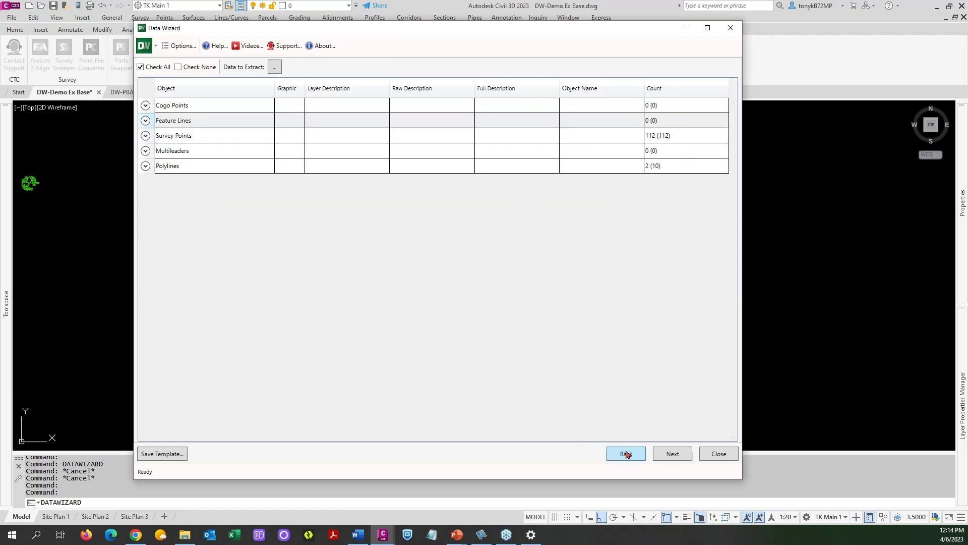
Check the selected data-to-extract options and cancel without changing them
left_click(274, 67)
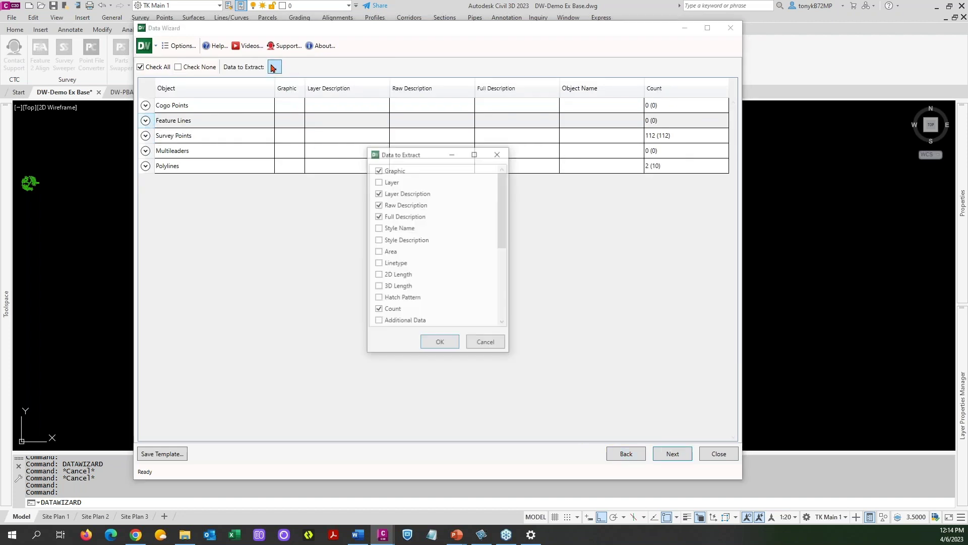
left_click(377, 194)
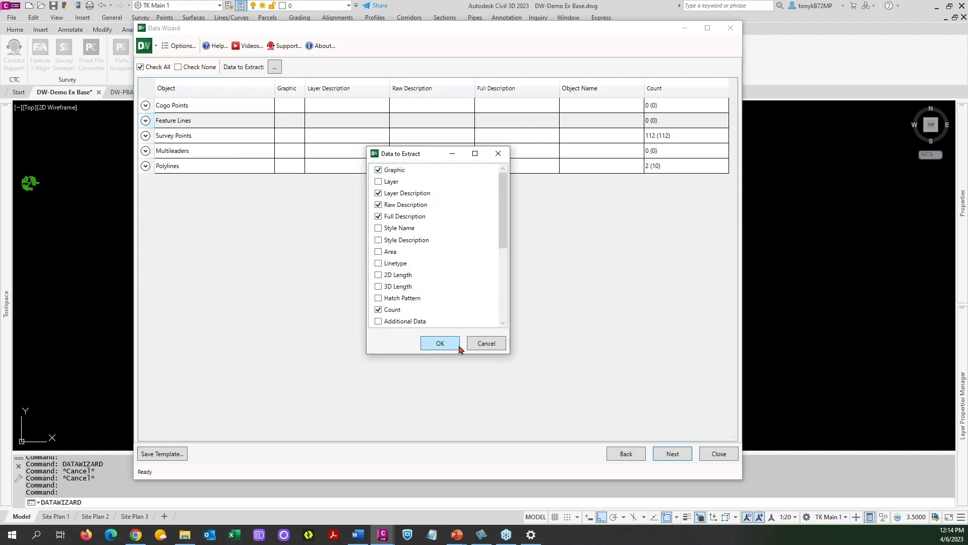
left_click(486, 347)
Exclude Feature Lines and Polylines from the object types, refresh the item counts, and check the extracted data list
left_click(627, 454)
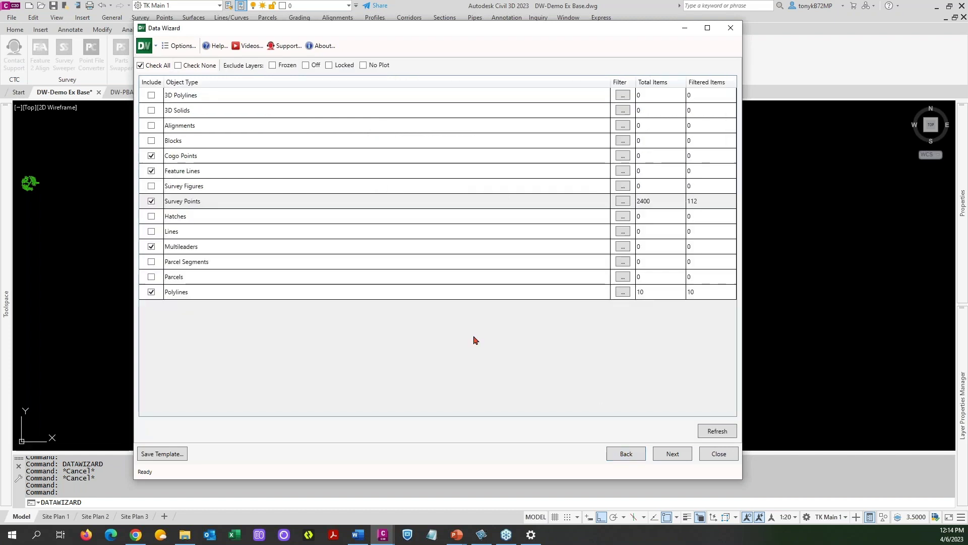
left_click(152, 155)
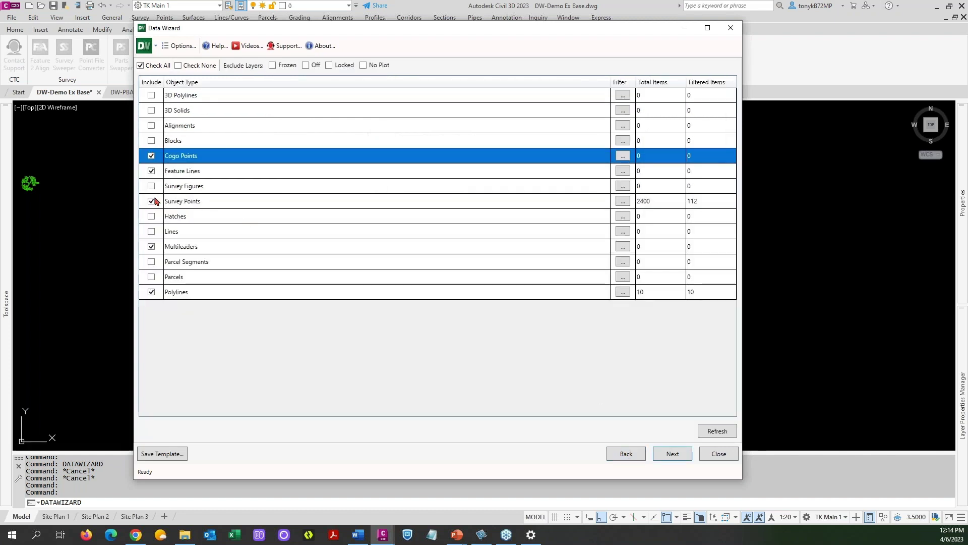
left_click(151, 170)
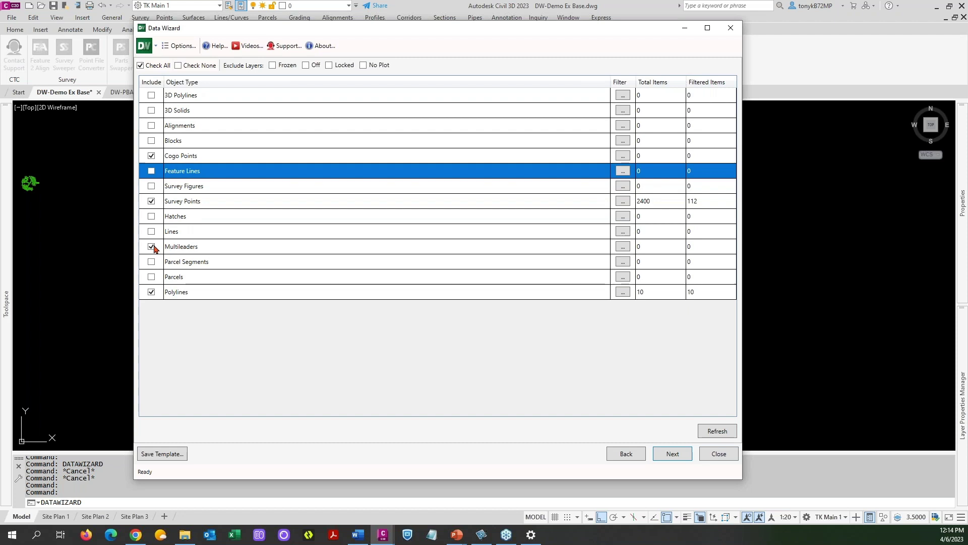
left_click(151, 246)
left_click(152, 292)
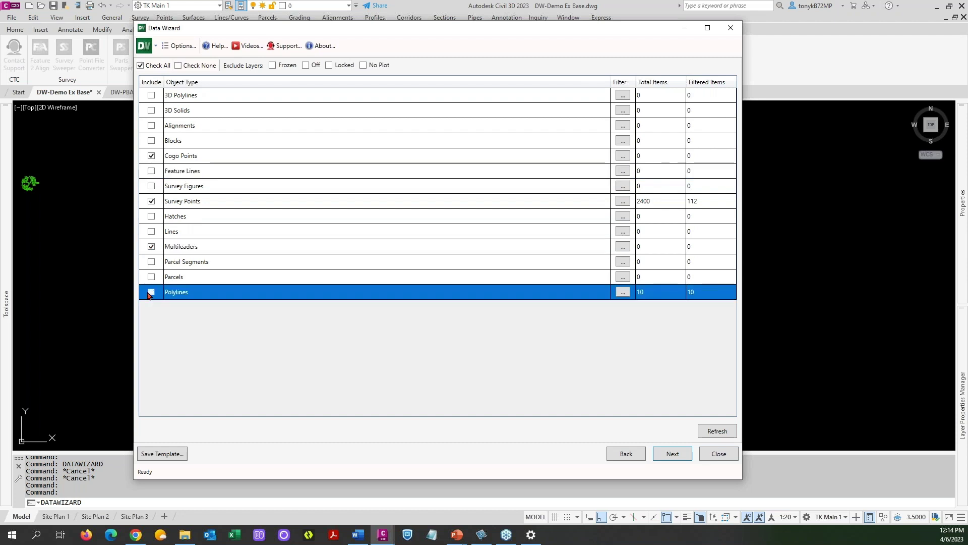
left_click(726, 431)
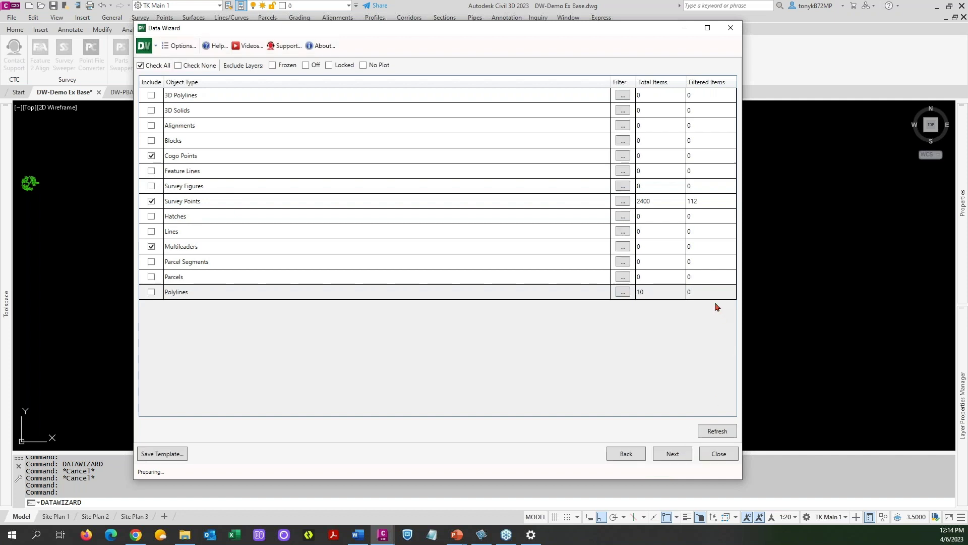
left_click(673, 454)
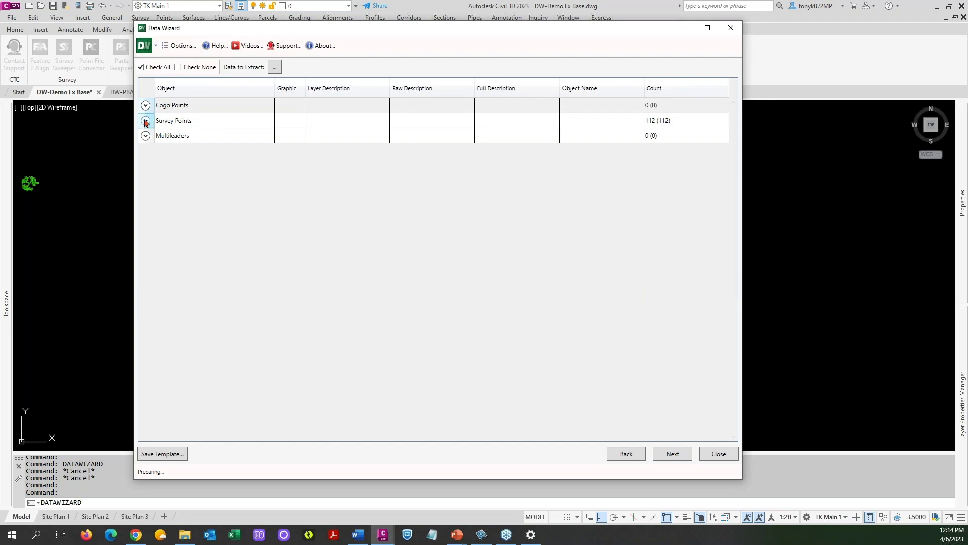
Exclude Cogo Points and Multileaders so that Survey Points is the only included object type, and proceed to the extracted data
left_click(625, 454)
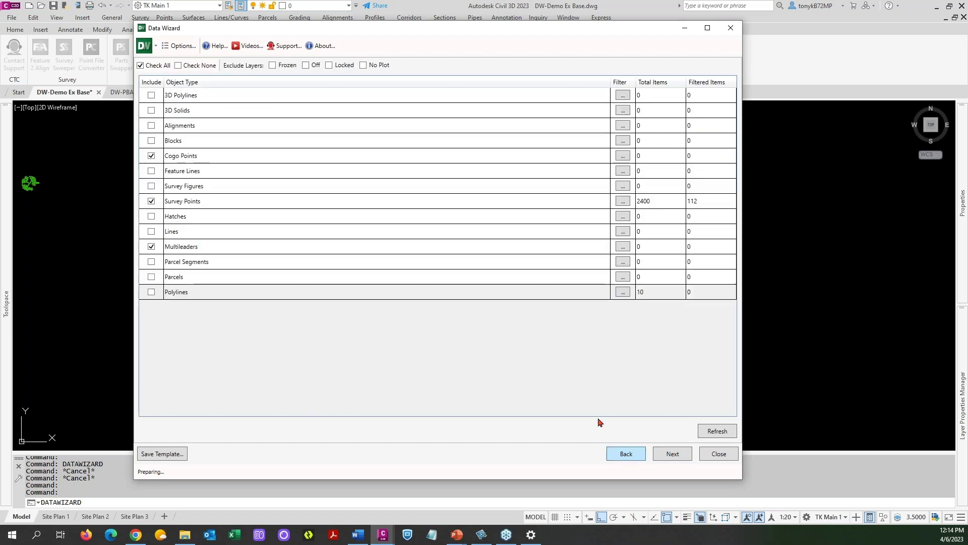
left_click(152, 156)
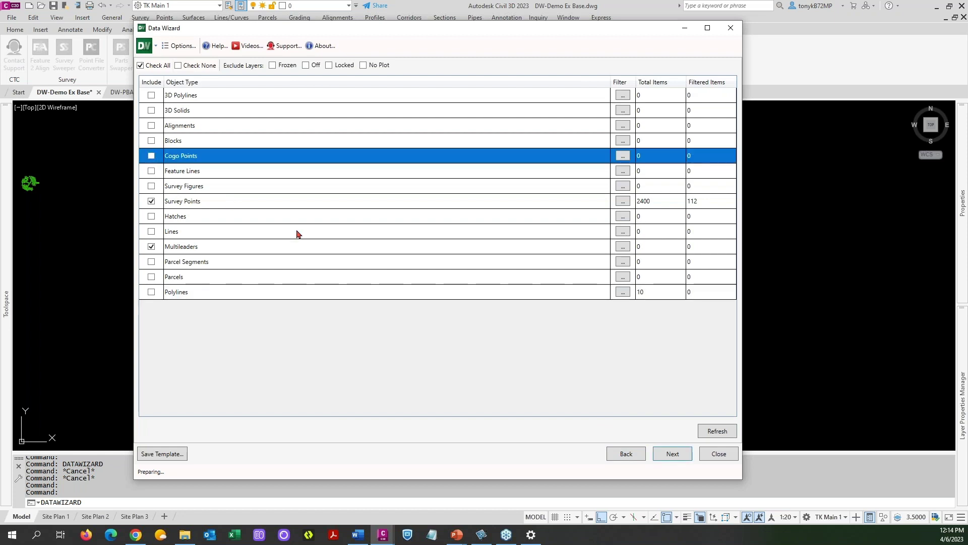
left_click(672, 454)
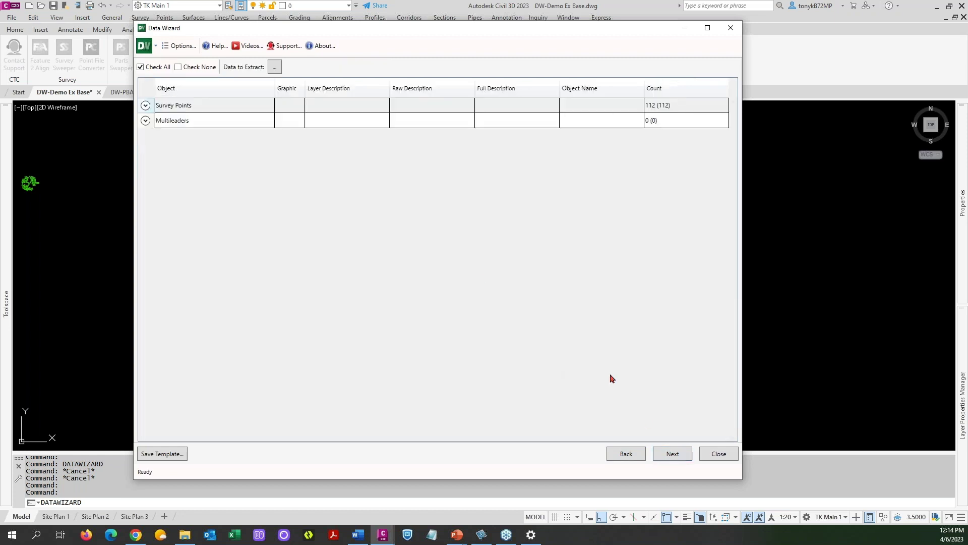
left_click(625, 453)
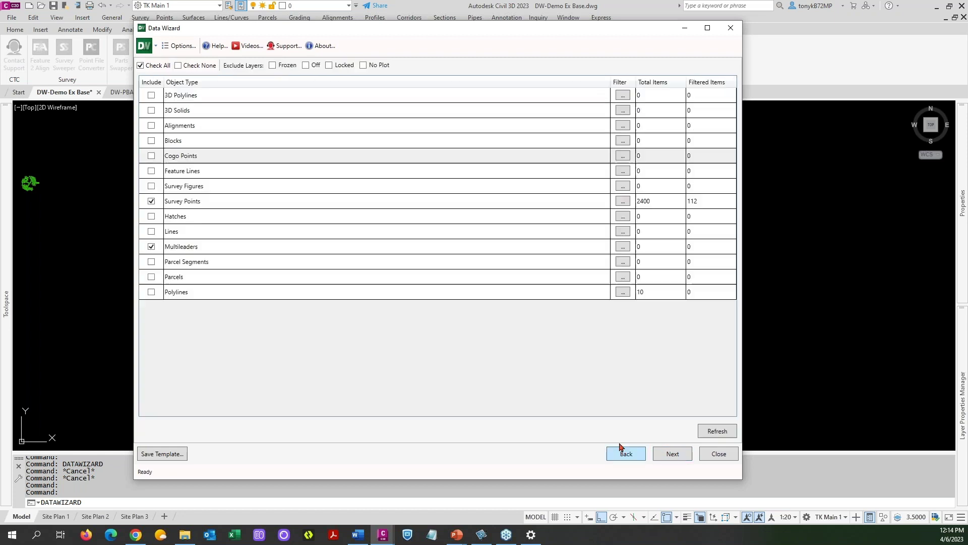
left_click(151, 247)
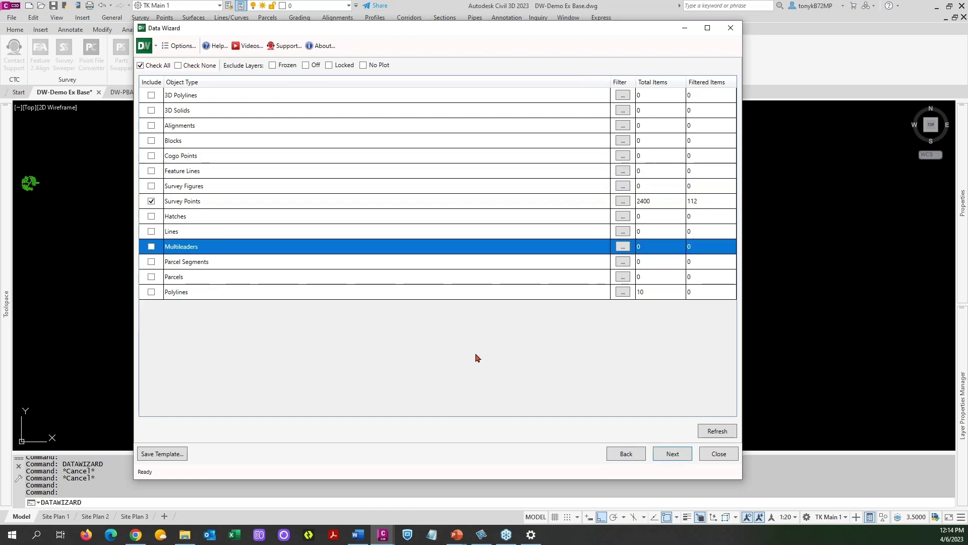
left_click(672, 454)
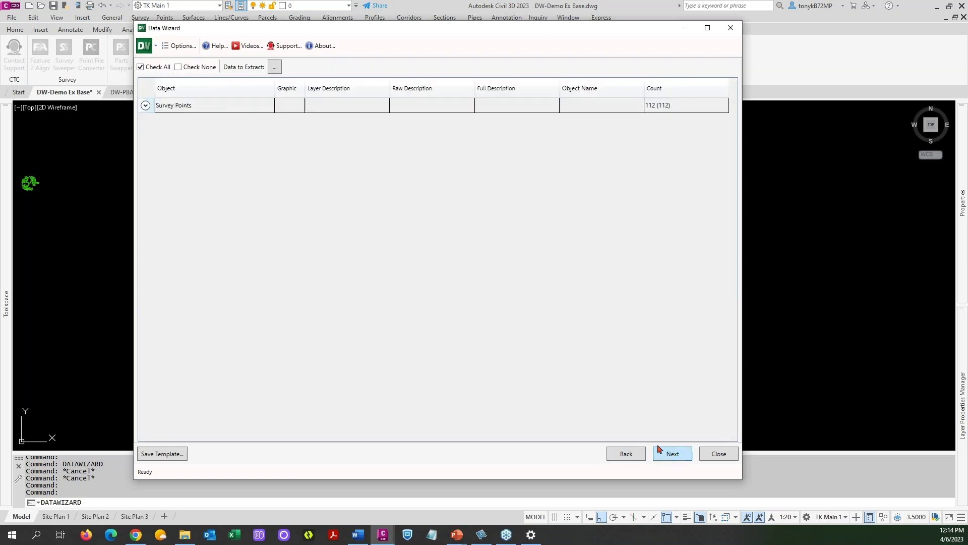
Expand Survey Points in the extracted data and examine how the individual points are listed as separate items
left_click(146, 106)
left_click(146, 106)
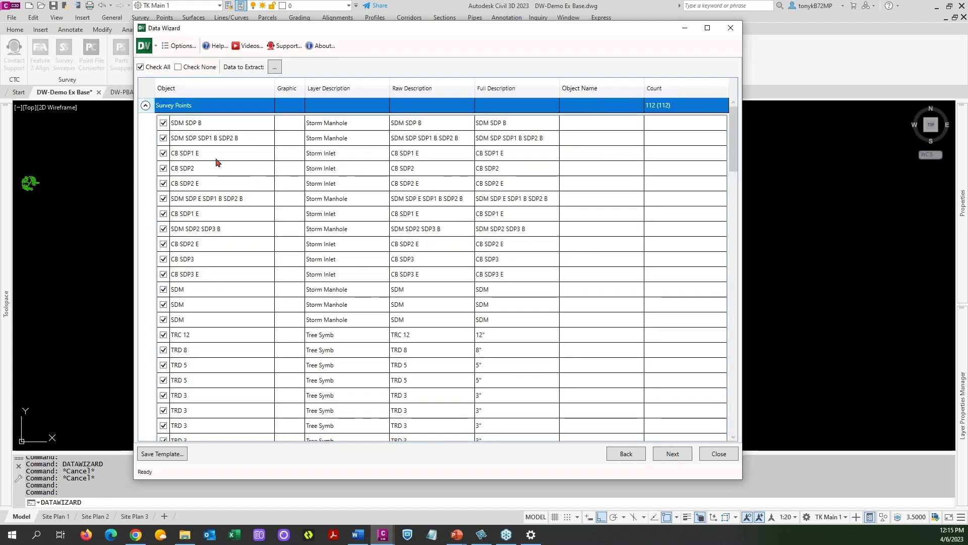
scroll(217, 162, "down", 6)
scroll(225, 174, "down", 5)
scroll(225, 177, "down", 1)
scroll(228, 189, "up", 4)
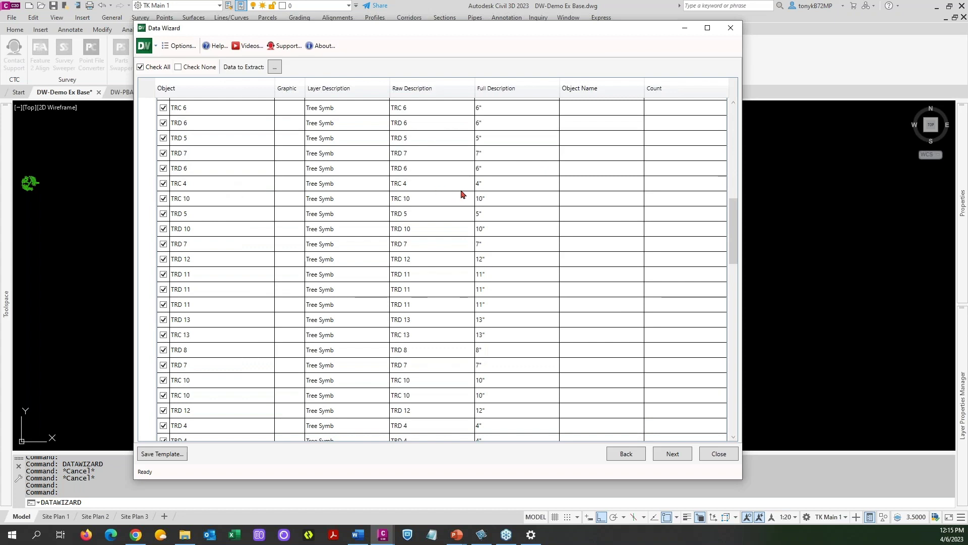
scroll(551, 155, "up", 6)
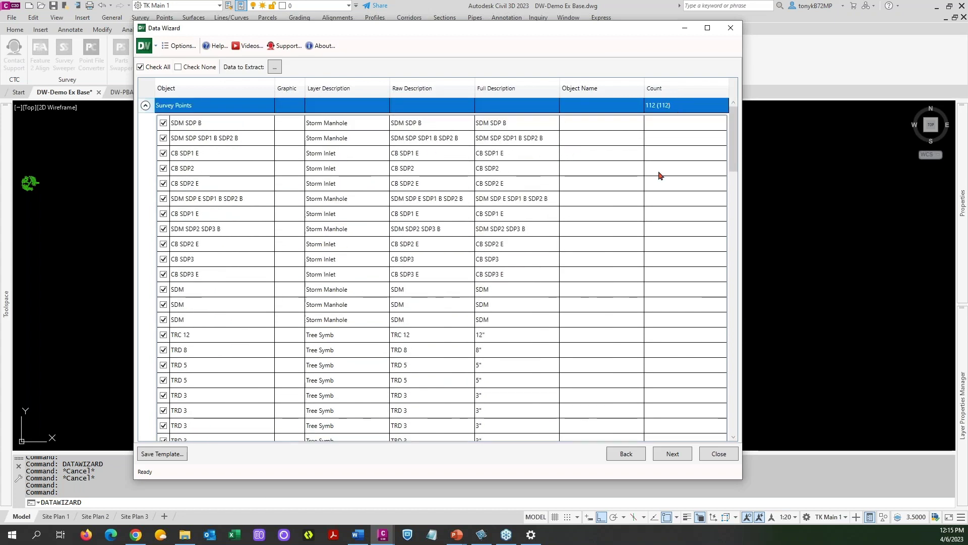
Change the Survey Points grouping to Separate Items with Summary and proceed to the extracted data
left_click(626, 453)
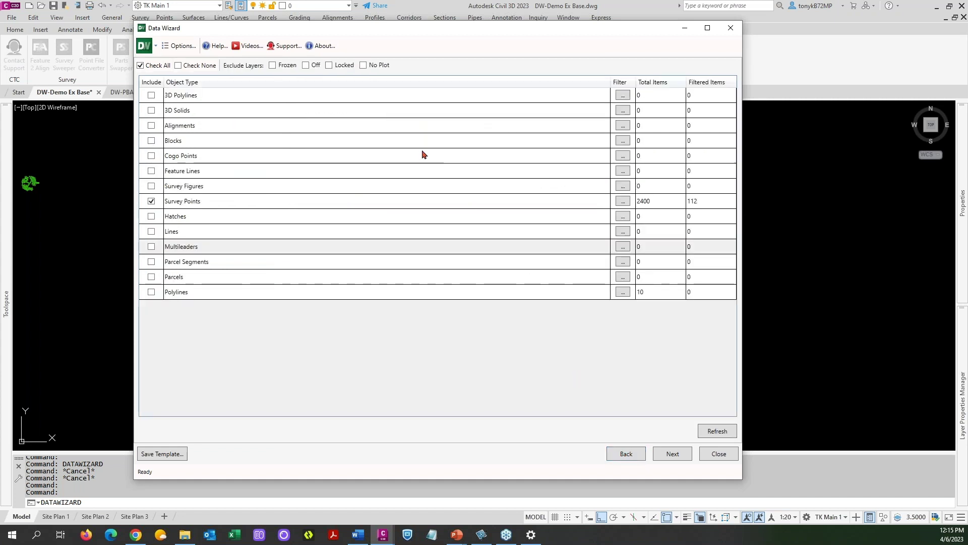
left_click(623, 201)
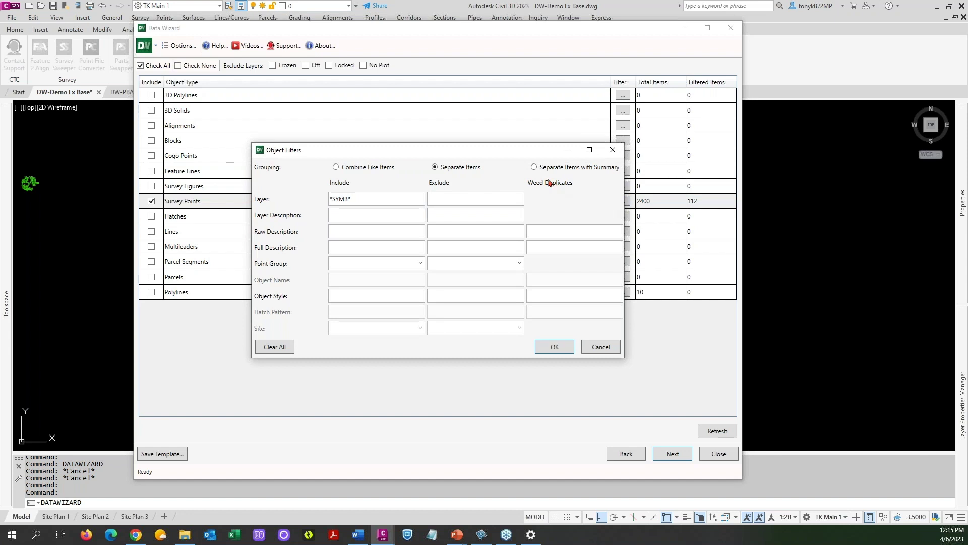
left_click(537, 169)
left_click(553, 346)
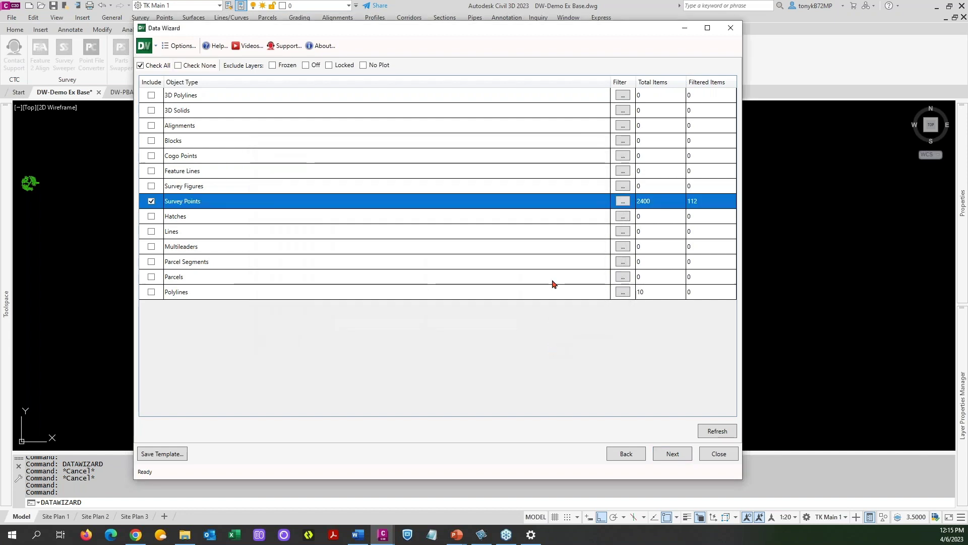
left_click(672, 454)
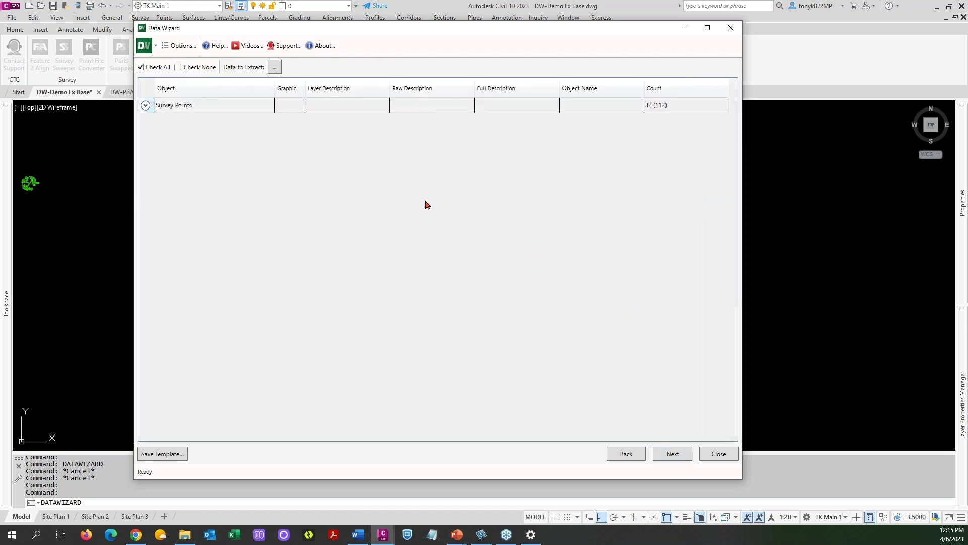
Expand the Survey Points summary and examine the individual items under SDM SDP B and CB SDP1 E
left_click(145, 106)
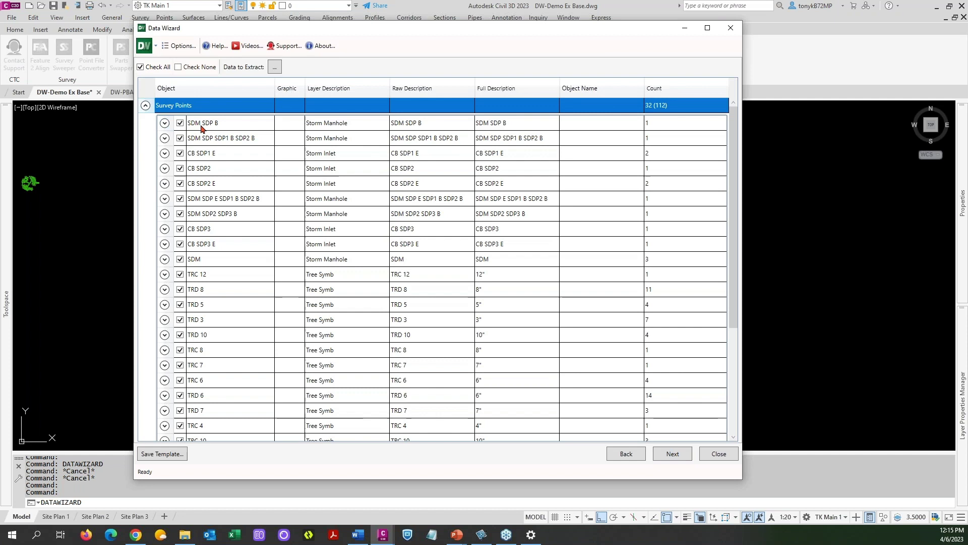
left_click(164, 123)
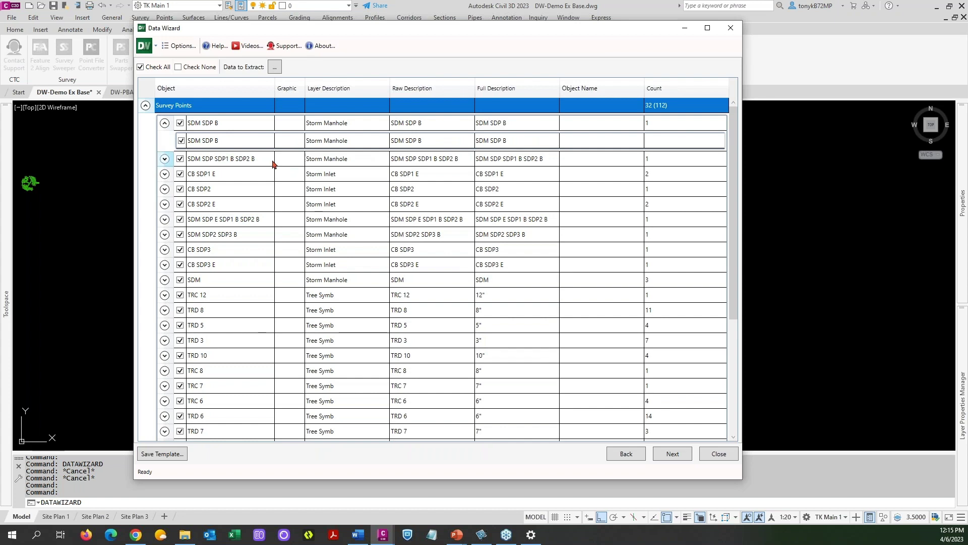
left_click(164, 174)
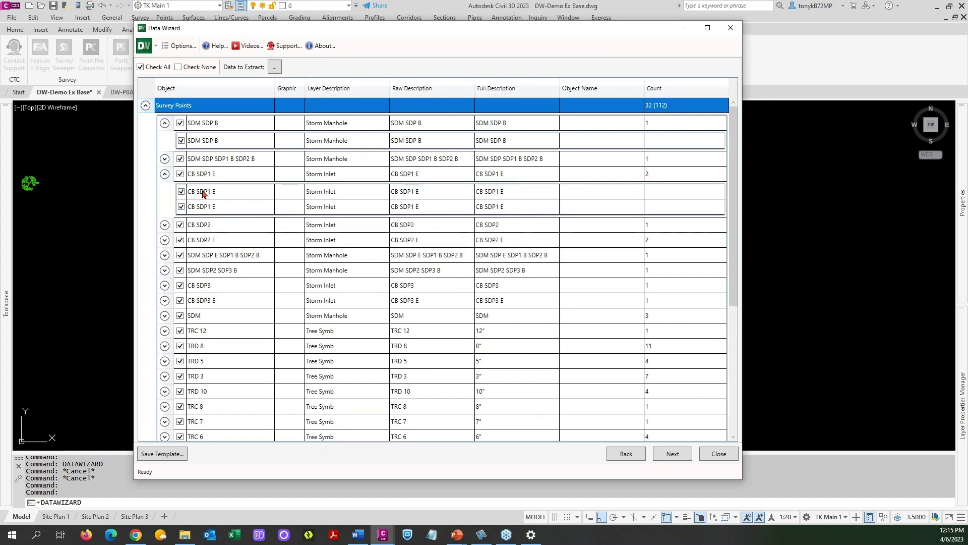
Set Survey Points to Combine Like Items, exclude raw descriptions matching sdm*, CB* and SGN*, and expand the filtered points list
left_click(626, 454)
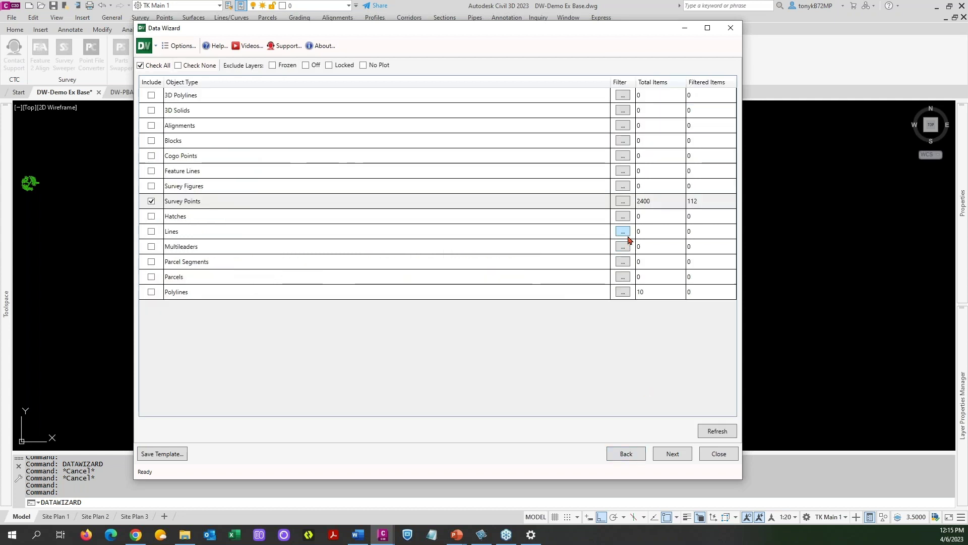
left_click(624, 201)
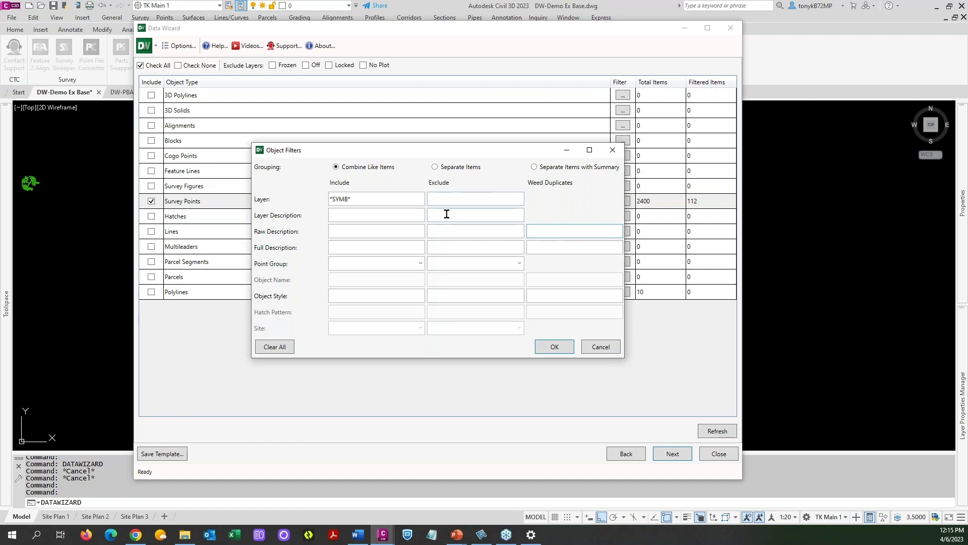
left_click(445, 229)
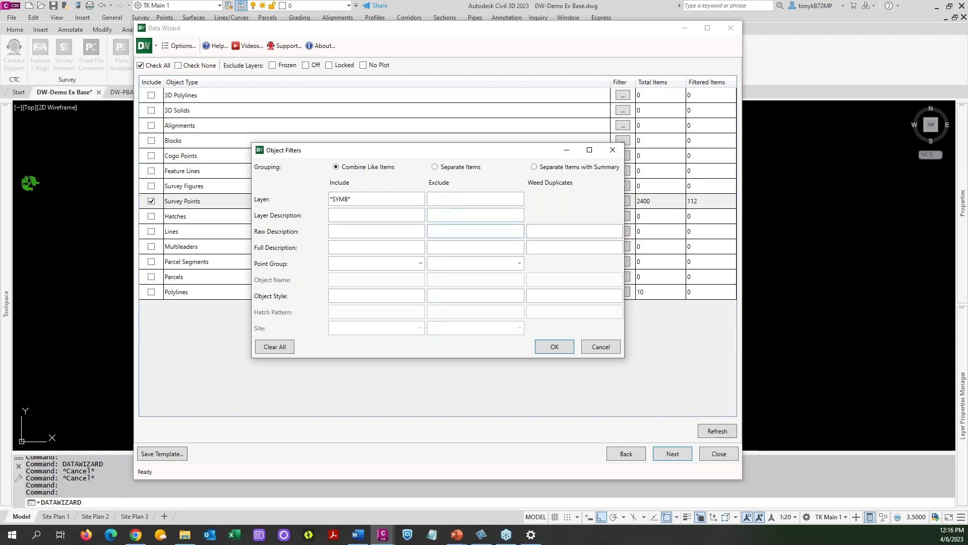
type("sdm*,CB*,")
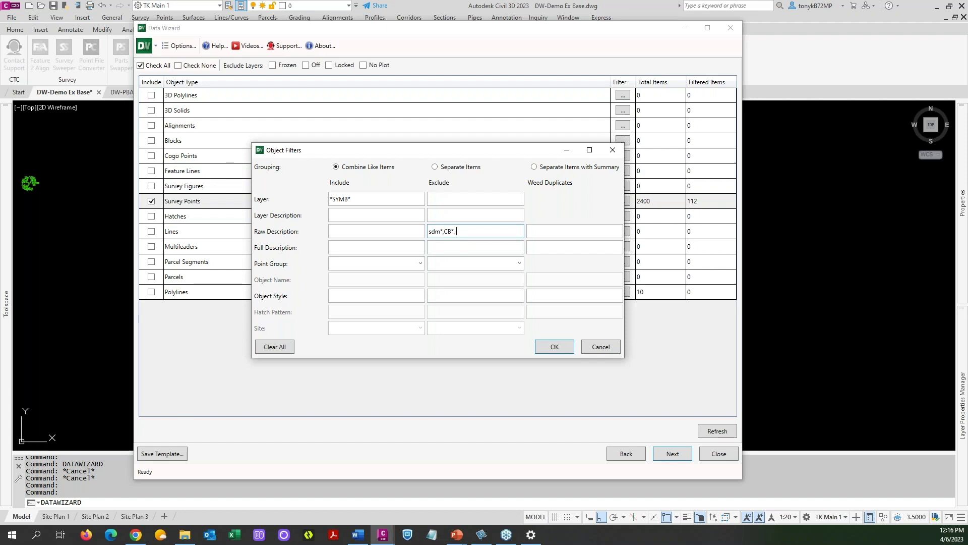
type("GN*")
left_click(555, 347)
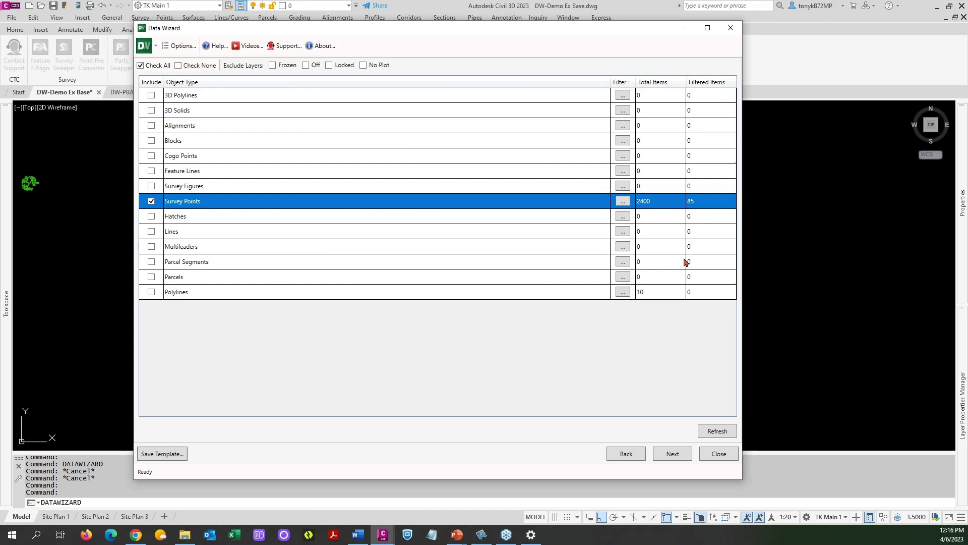
left_click(672, 454)
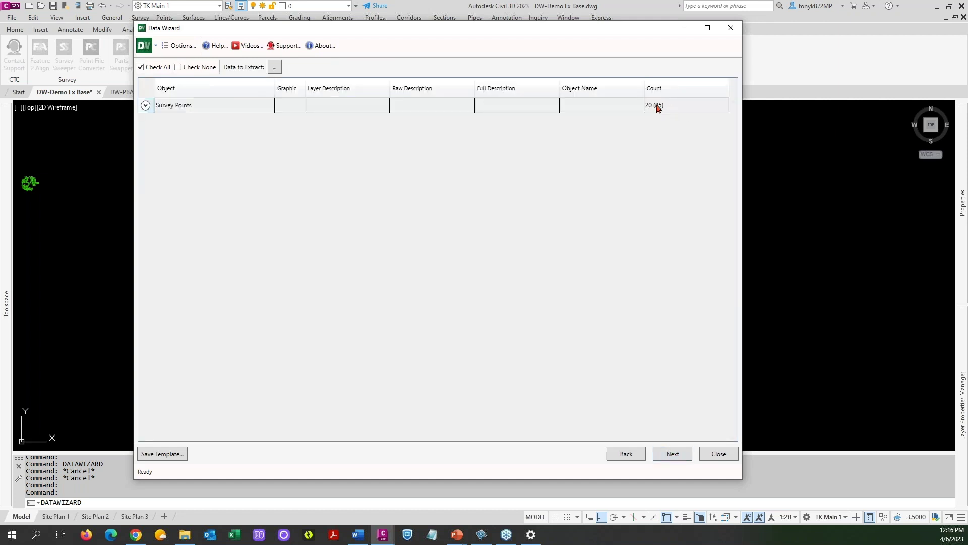
left_click(146, 106)
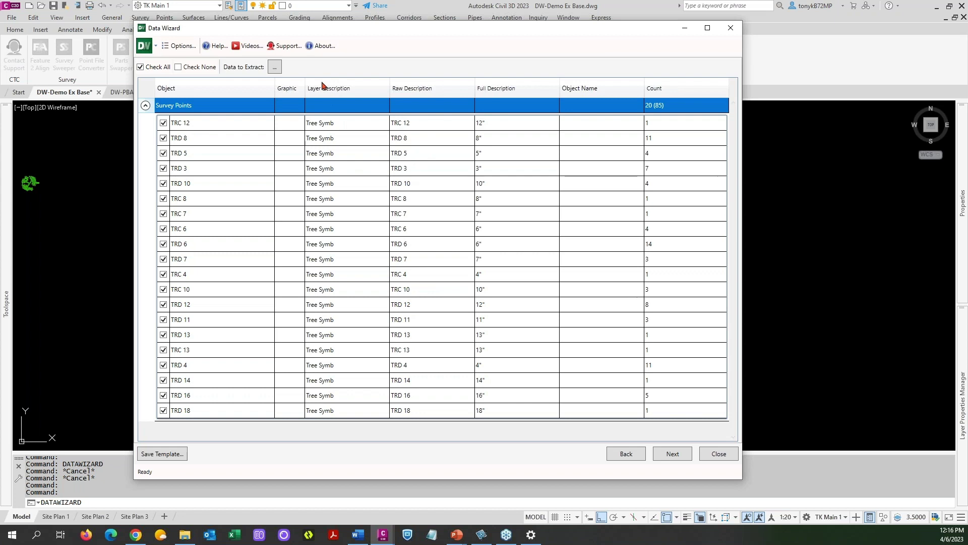
Remove Layer Description from the data to extract for the tree survey points
left_click(274, 68)
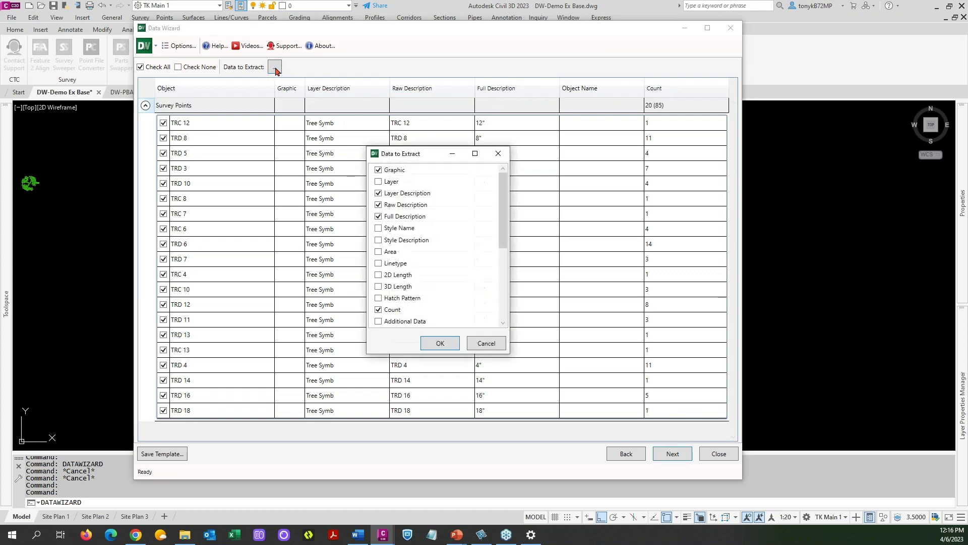
left_click(376, 194)
left_click(378, 194)
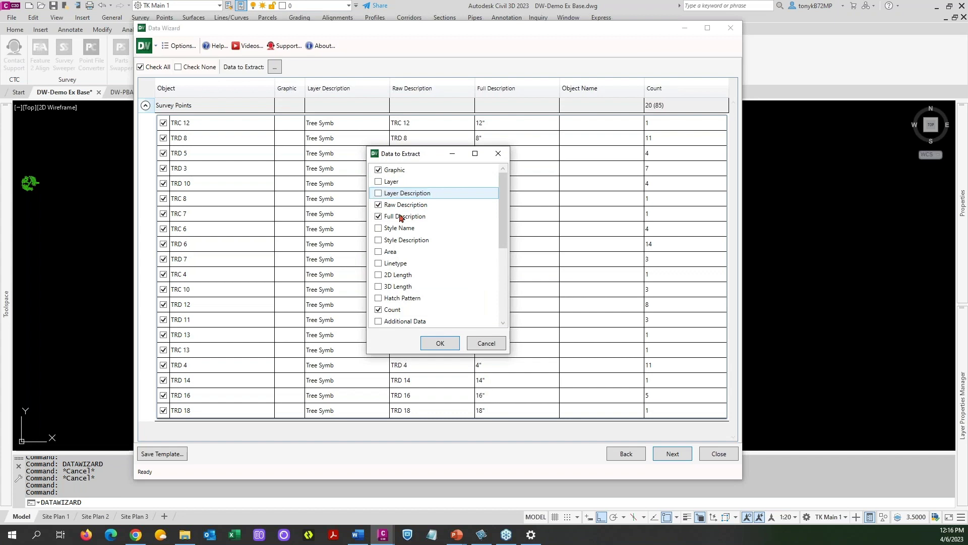
left_click(425, 344)
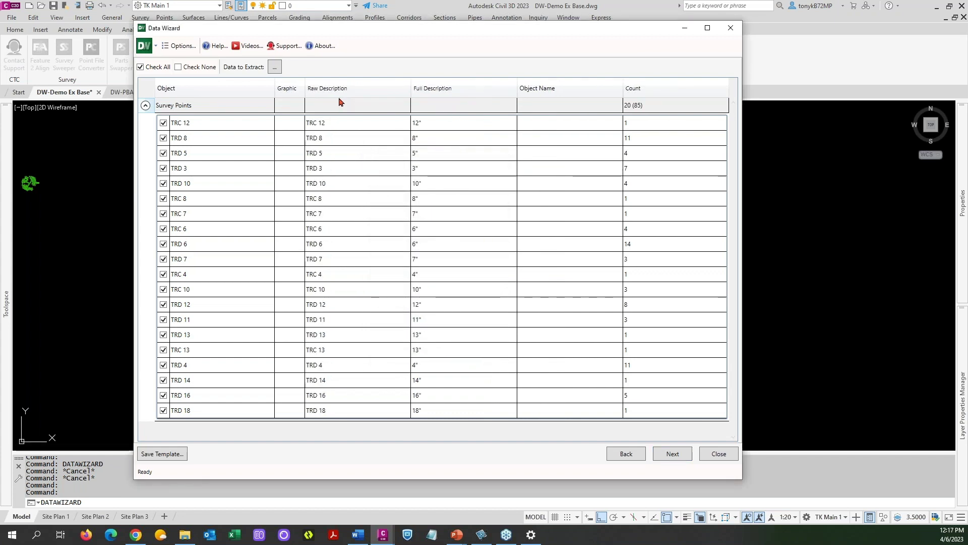
Exclude Raw Description and Object Name from the data to extract
left_click(274, 67)
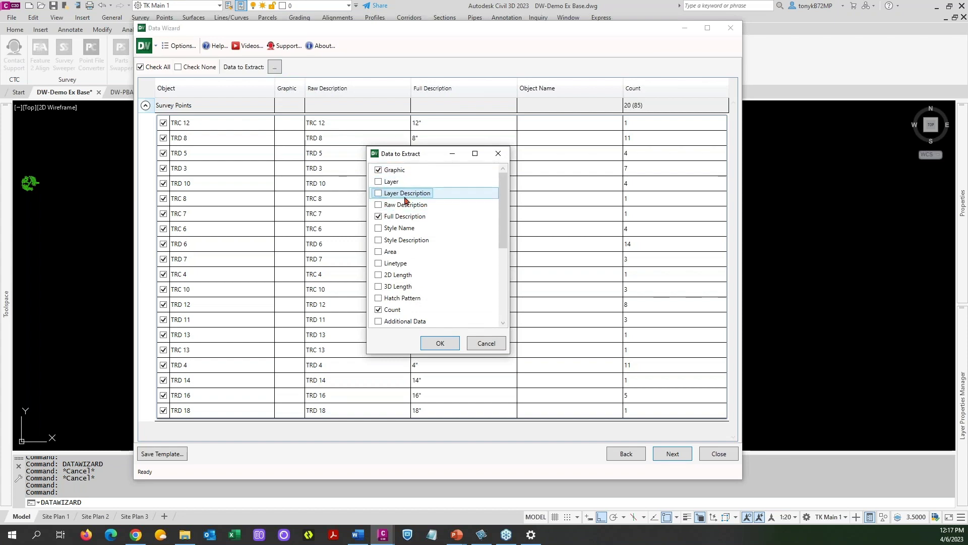
scroll(462, 262, "down", 5)
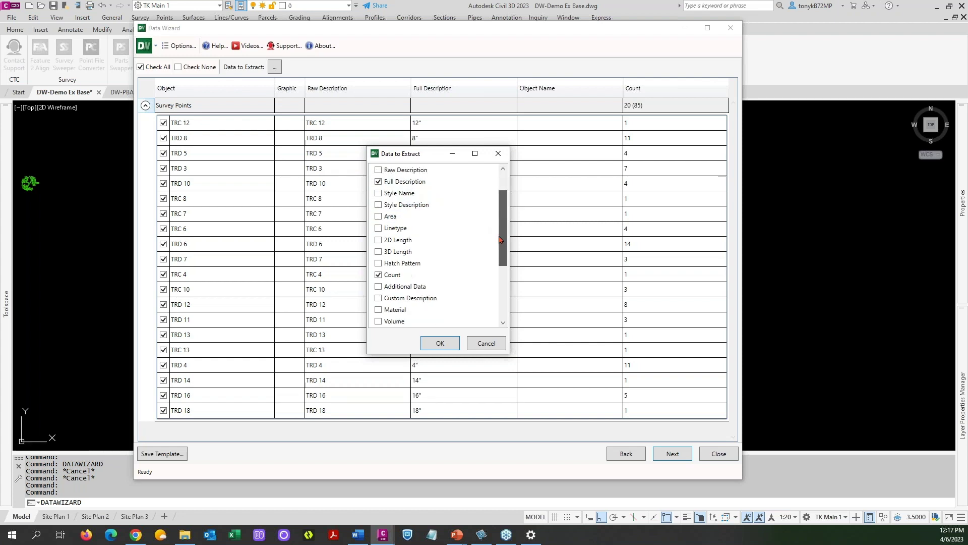
left_click(379, 310)
left_click(439, 342)
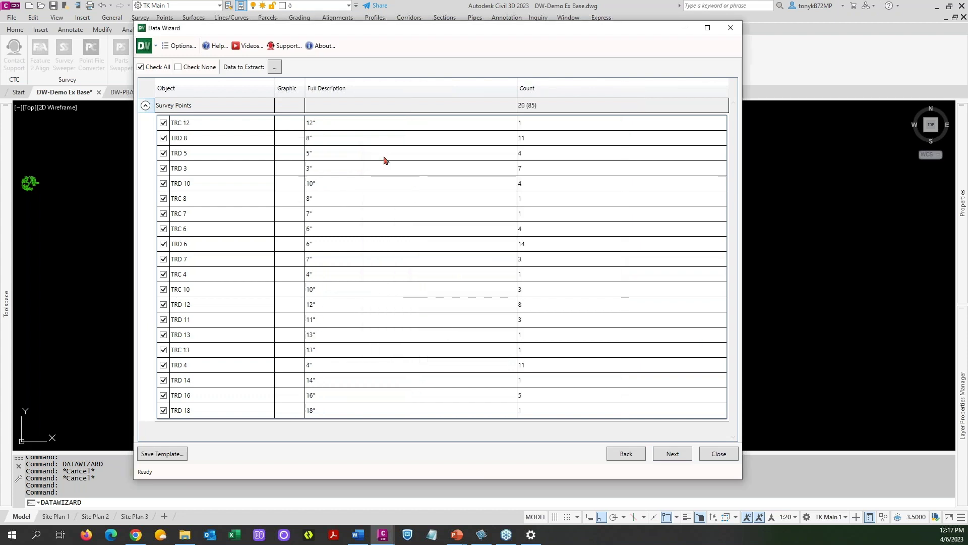
Add Layer Description and Style Description to the data to extract
left_click(274, 67)
left_click(379, 193)
left_click(443, 343)
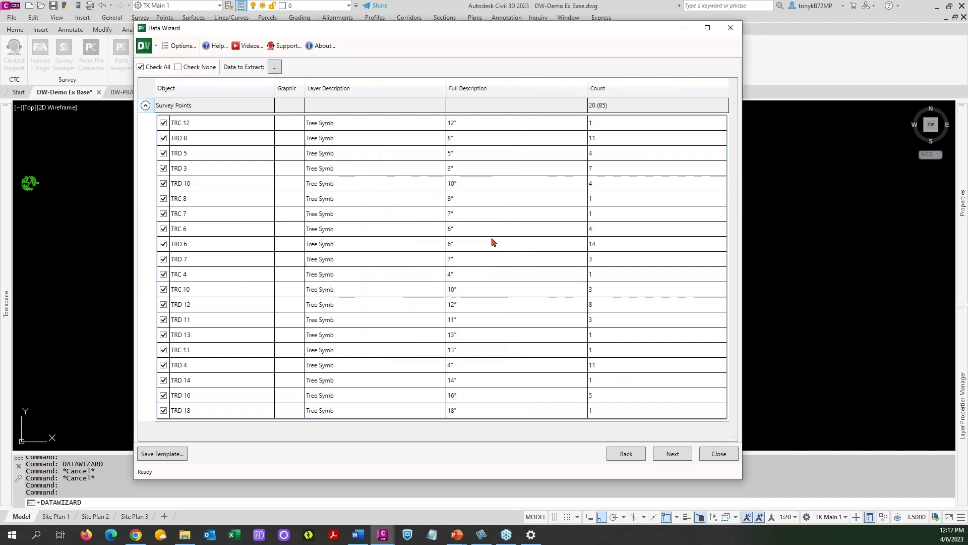
left_click(274, 67)
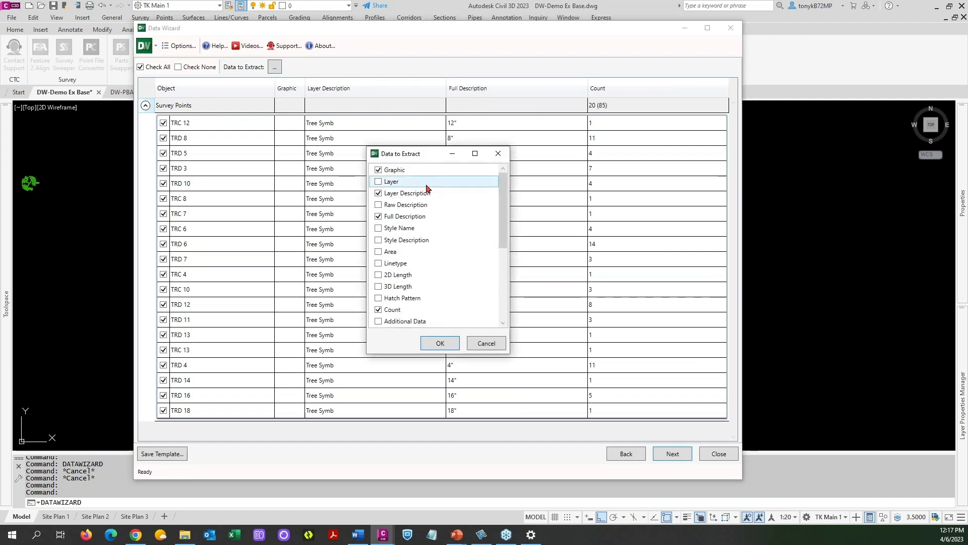
left_click(378, 241)
left_click(439, 343)
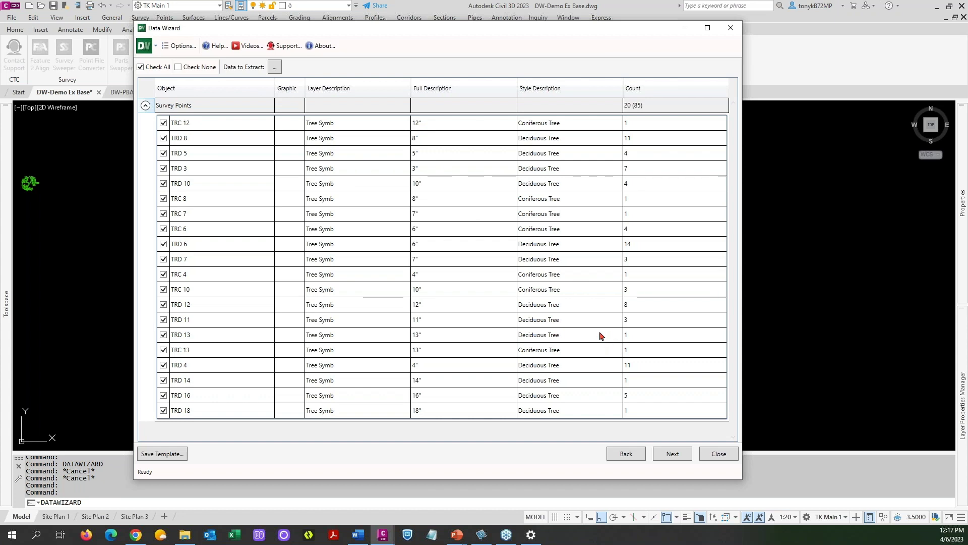
Proceed to the output settings, set the symbols graphics scale factor to 20 and title the legend Existing Trees
left_click(672, 453)
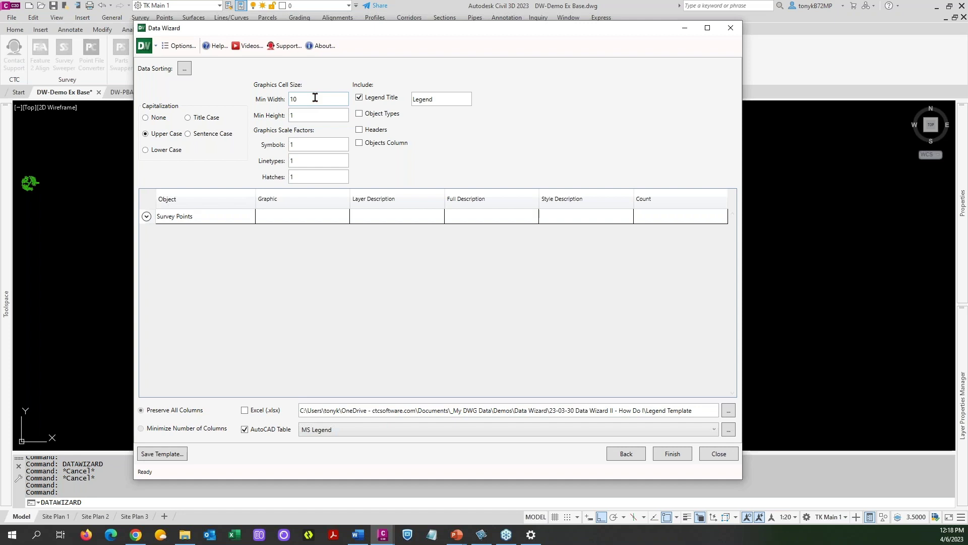
mouse_move(351, 33)
left_mouse_down()
mouse_move(588, 24)
mouse_move(489, 17)
left_mouse_up()
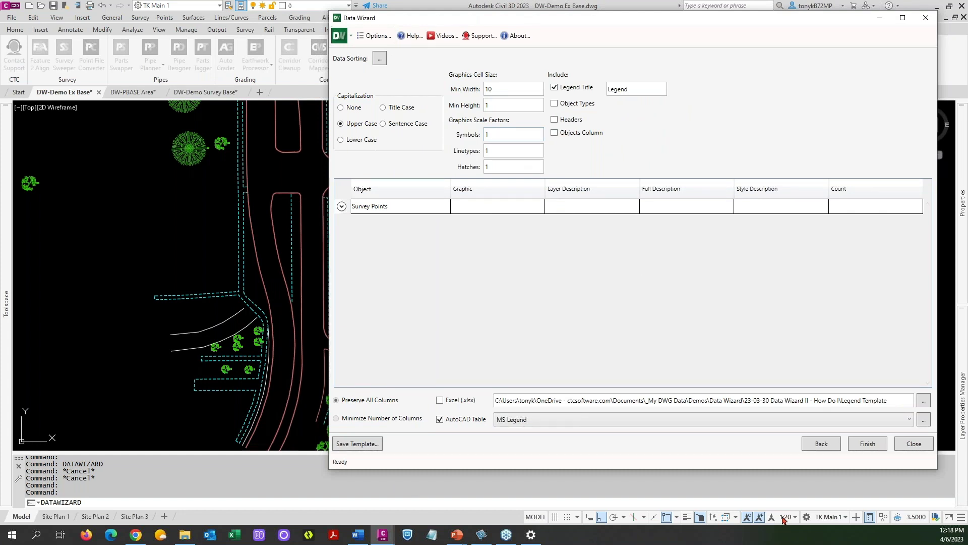
double_click(486, 134)
left_click_drag(624, 23, 570, 24)
left_click_drag(576, 90, 554, 90)
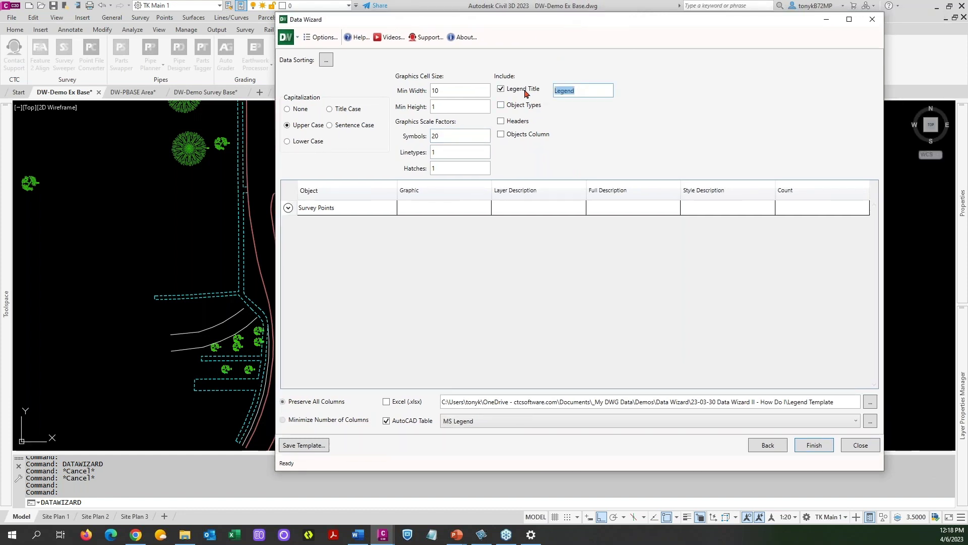
type("Existing Trees")
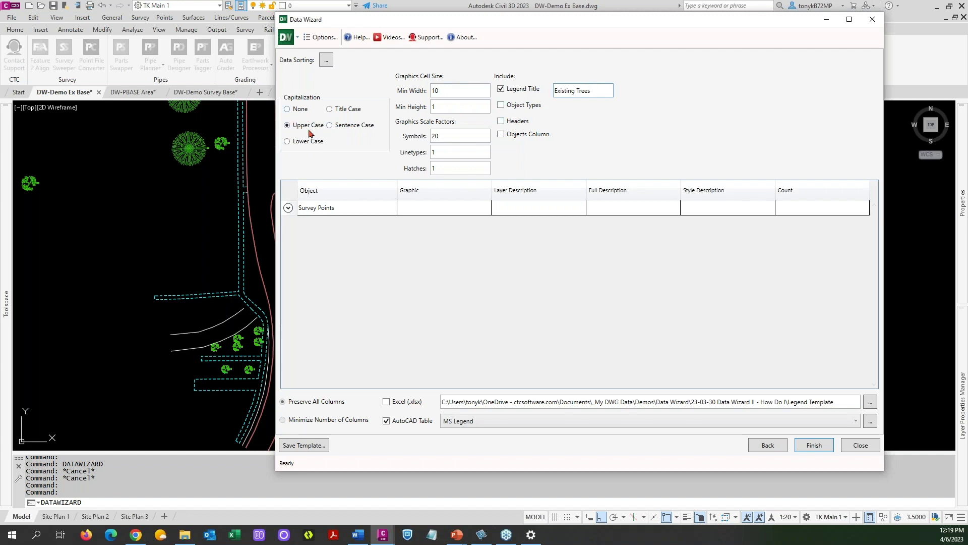
Expand the Survey Points preview, go back to drop Layer Description from the data to extract, and return to the output settings
left_click(288, 208)
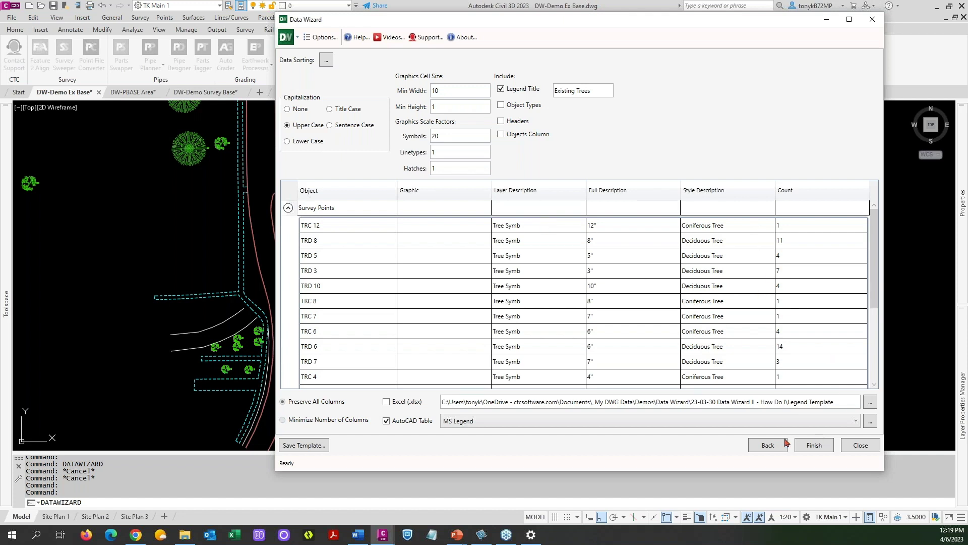
left_click(761, 446)
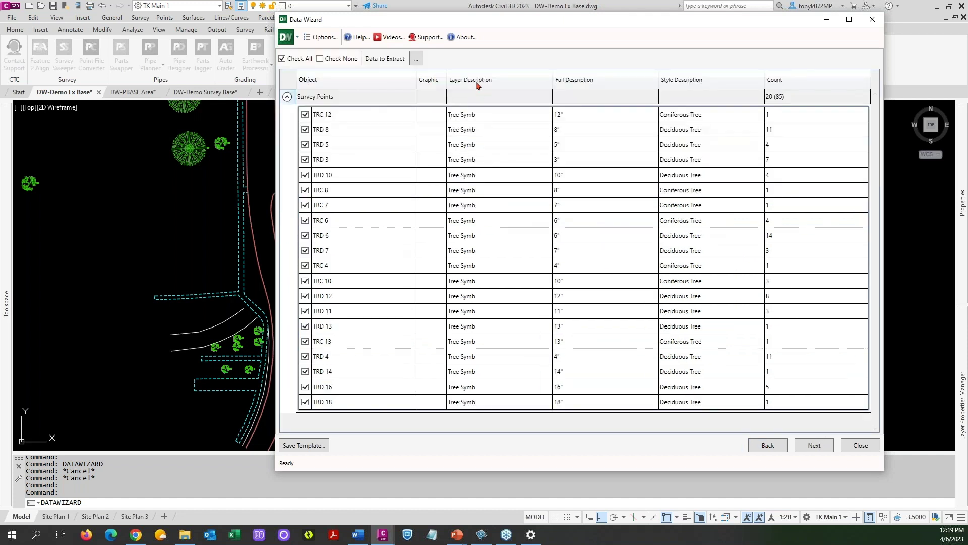
left_click(418, 59)
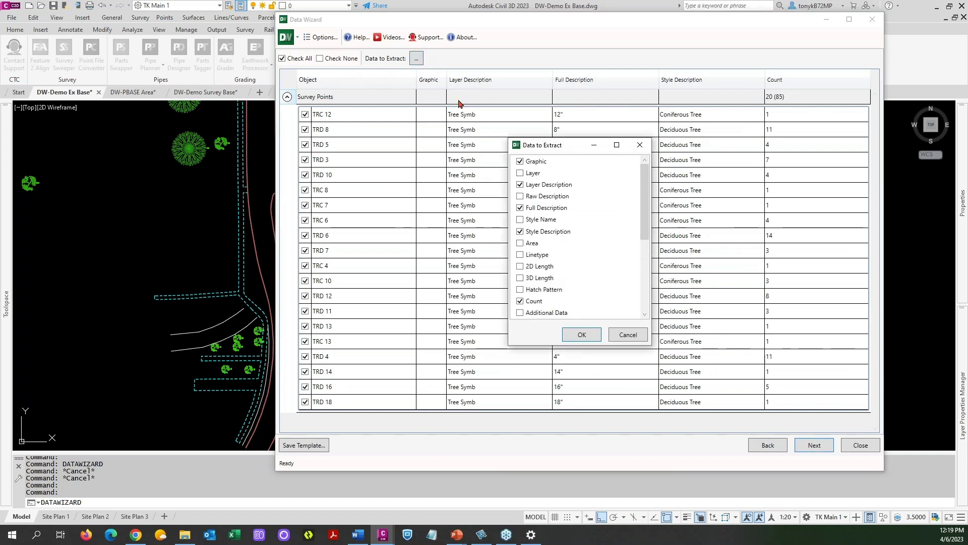
left_click(530, 184)
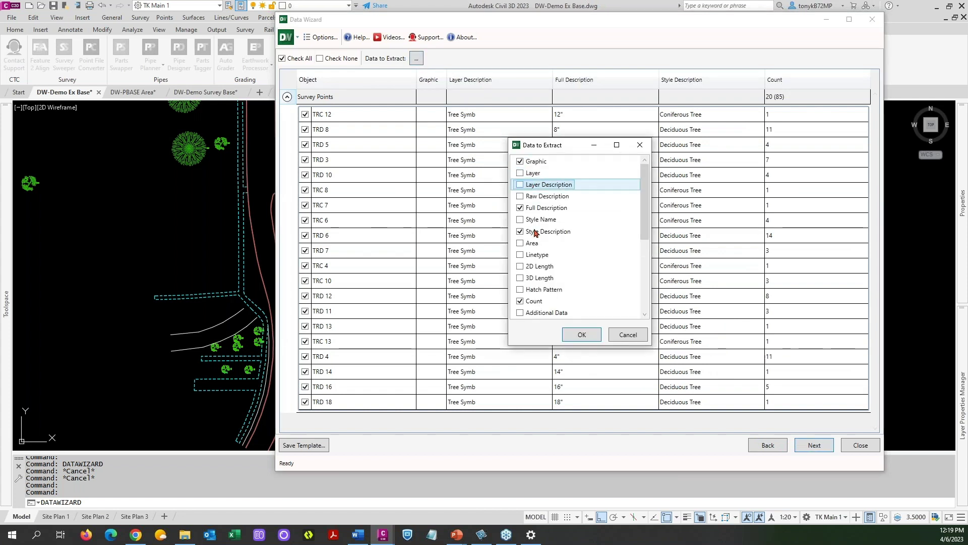
left_click(582, 335)
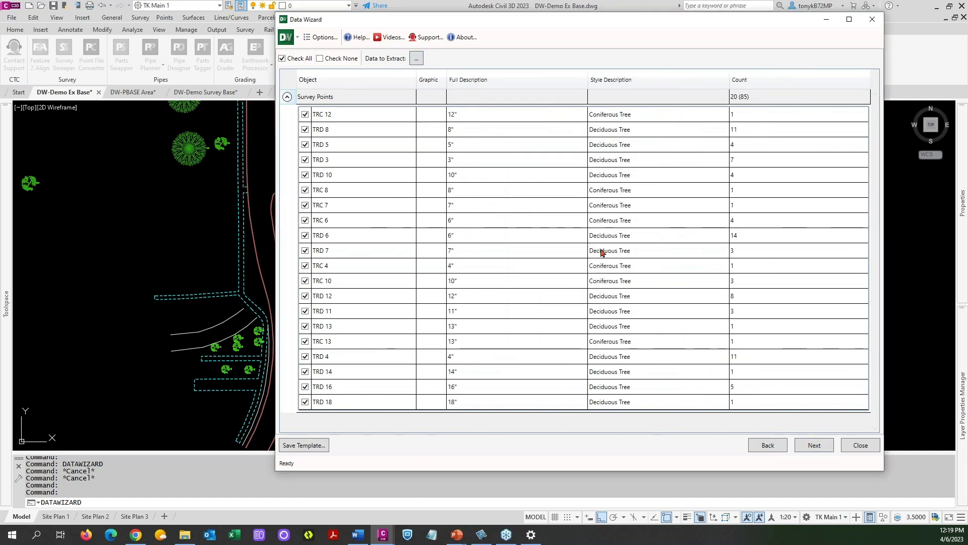
left_click(813, 446)
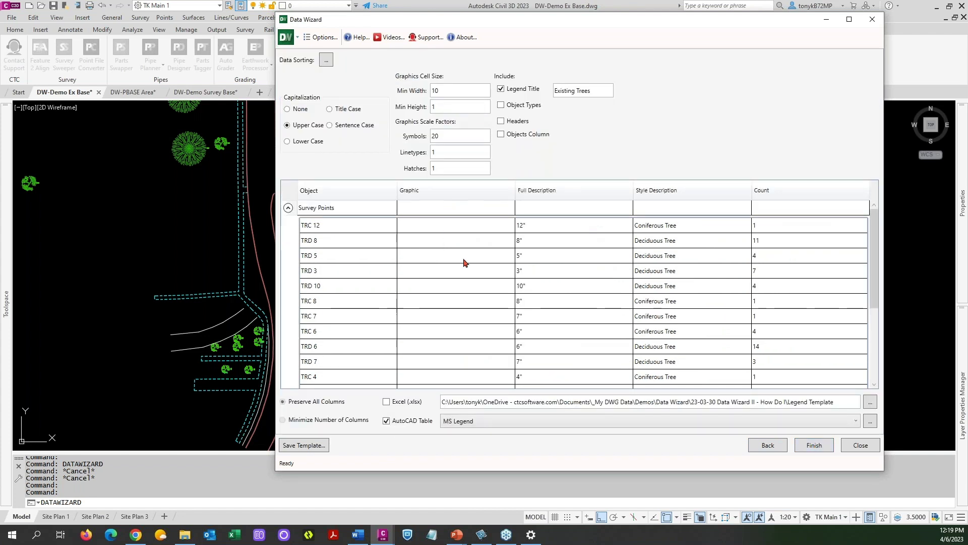
Finish the wizard and place the Existing Trees table in model space below the Exist Tree Count table
left_click(814, 446)
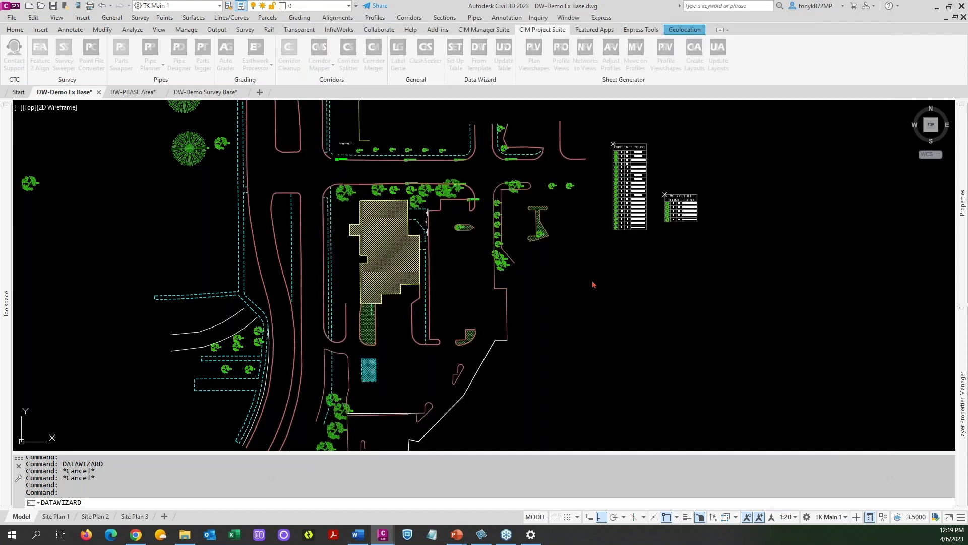
left_click(615, 246)
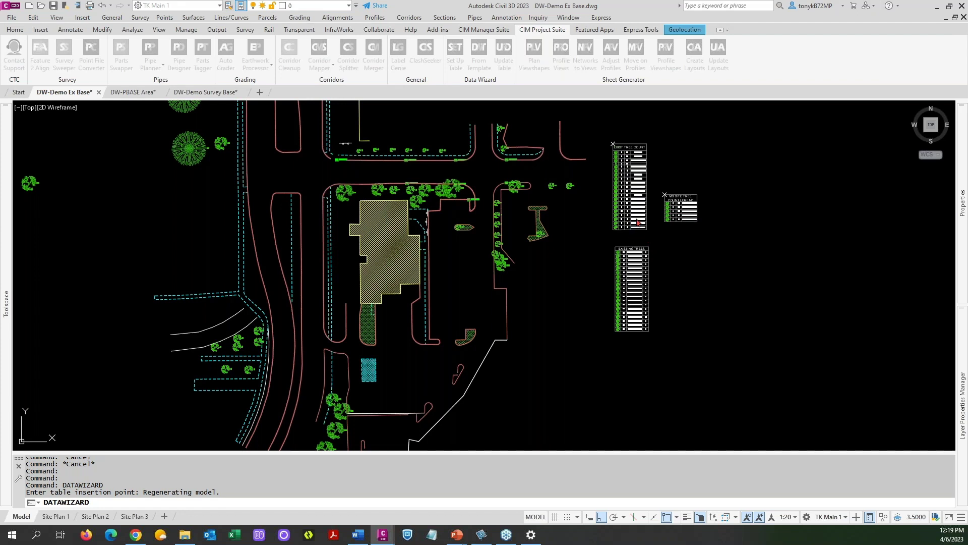
left_click(635, 248)
Examine the Existing Trees table's symbols, sizes, style descriptions and row order, and compare it with the Exist Tree Count table
scroll(637, 244, "up", 5)
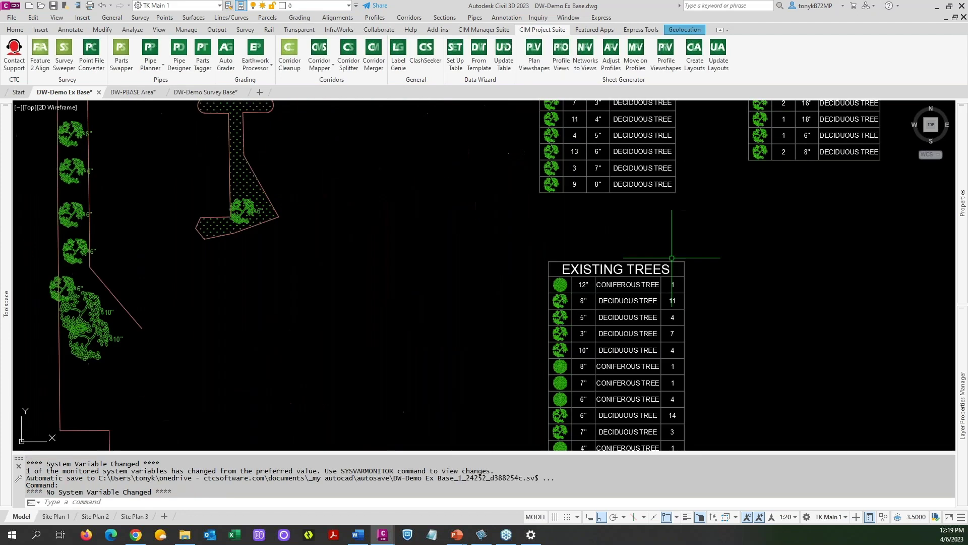
scroll(623, 264, "up", 2)
scroll(623, 264, "down", 2)
middle_click_drag(722, 281, 537, 246)
scroll(576, 226, "down", 2)
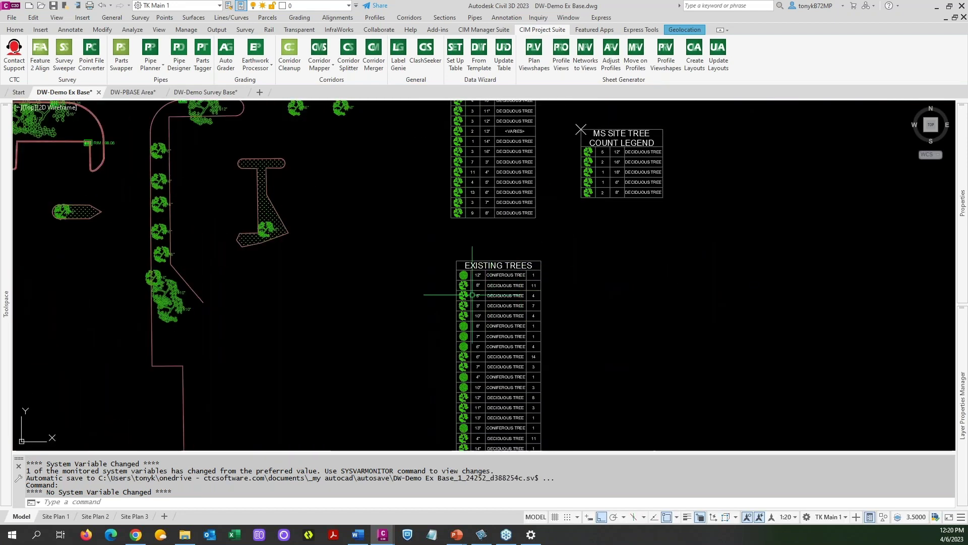
scroll(468, 276, "up", 2)
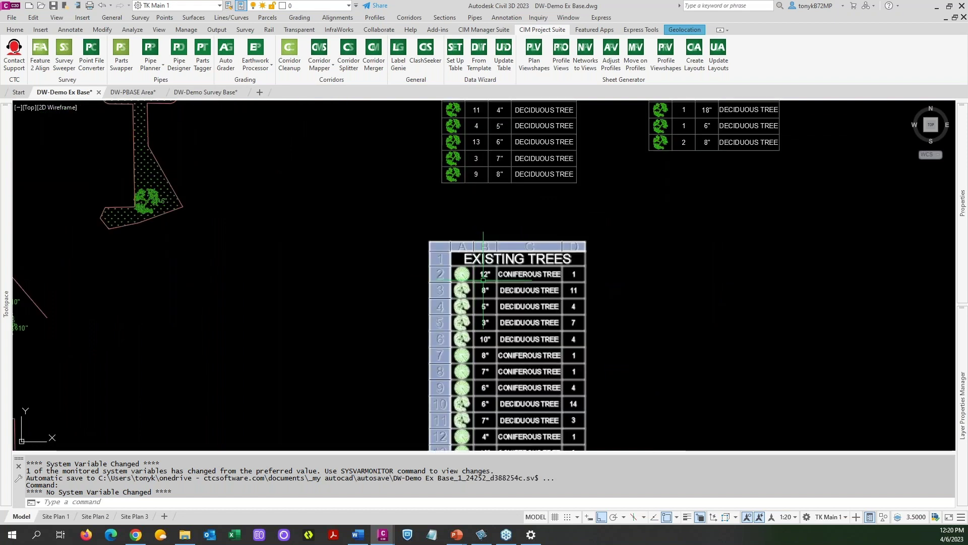
scroll(582, 278, "down", 4)
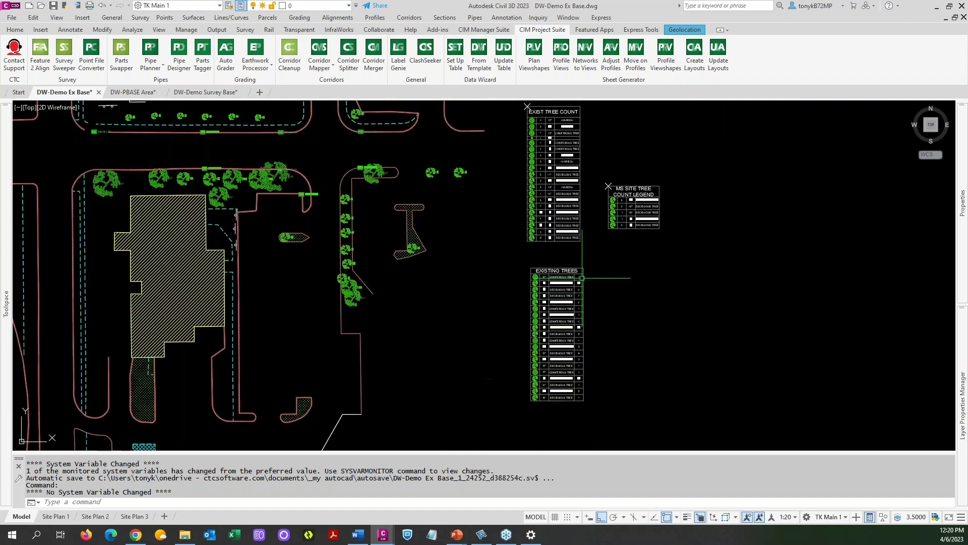
scroll(564, 238, "up", 4)
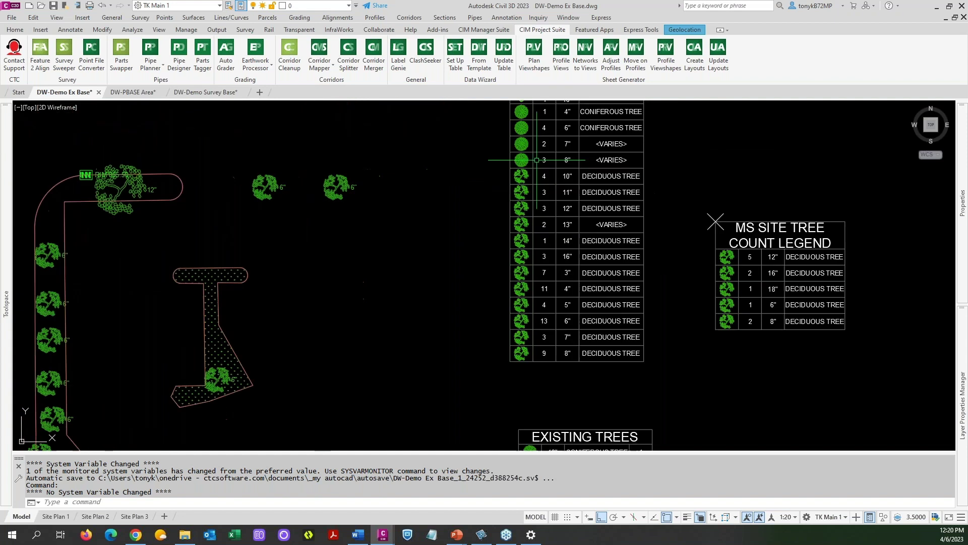
scroll(537, 160, "down", 4)
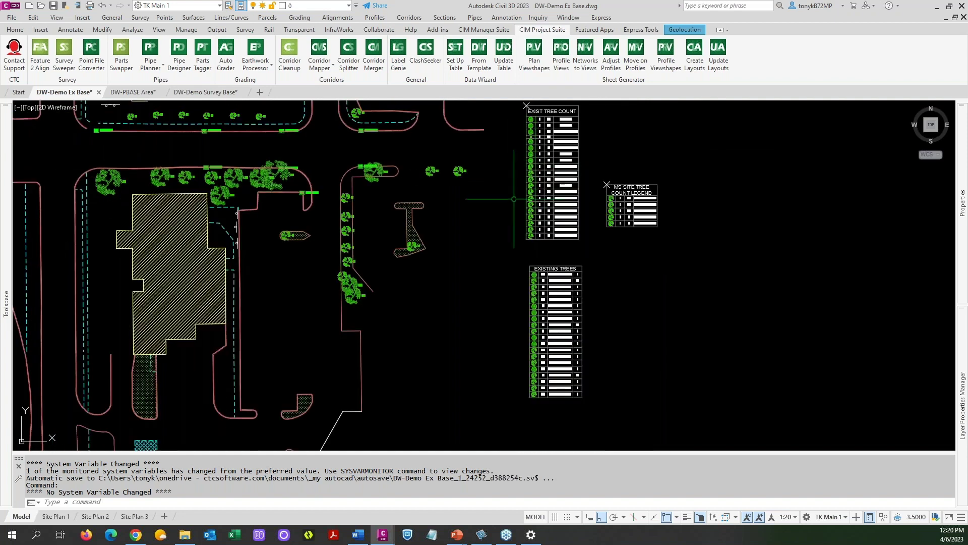
scroll(547, 261, "up", 6)
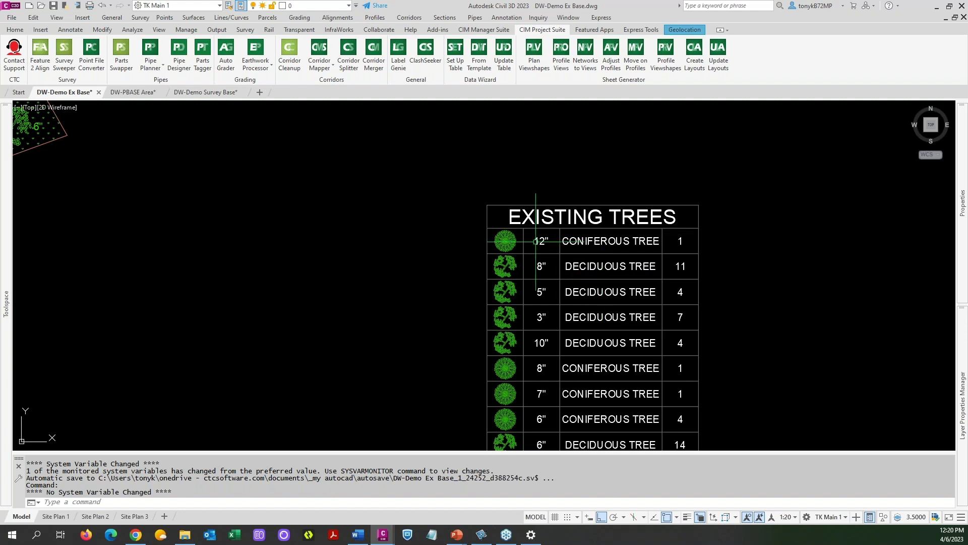
scroll(535, 241, "down", 2)
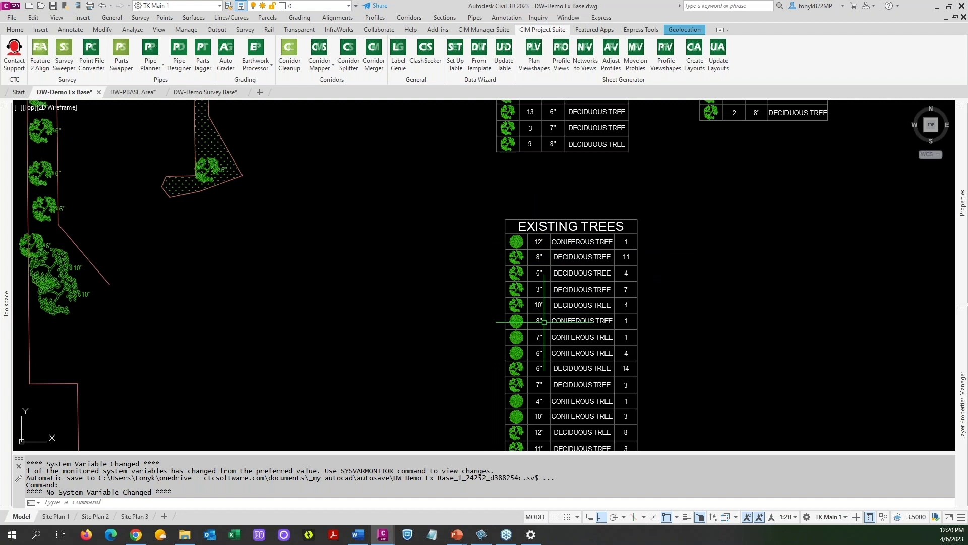
scroll(515, 303, "down", 2)
scroll(676, 277, "down", 2)
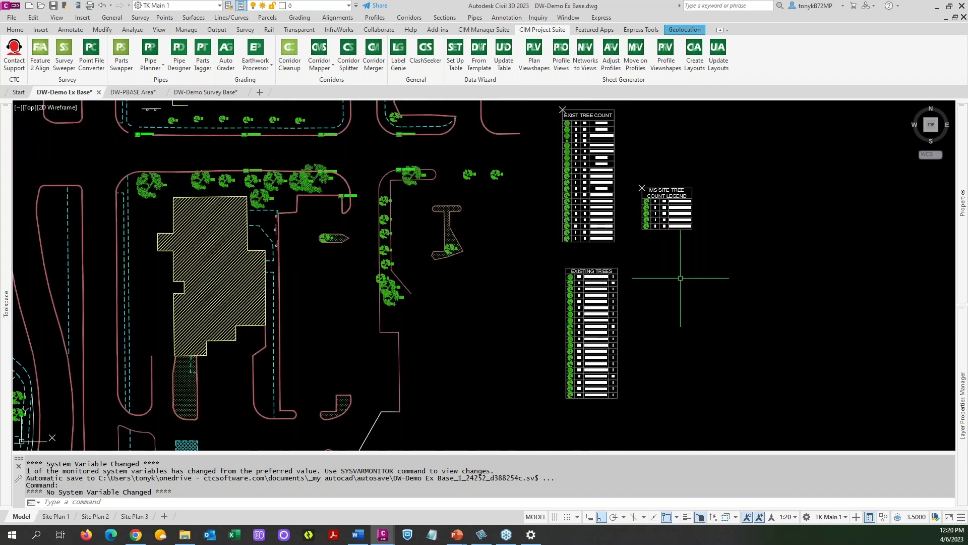
Start another Data Wizard table from the current drawing, keep the filtered Survey Points, and proceed to the output settings
left_click(455, 68)
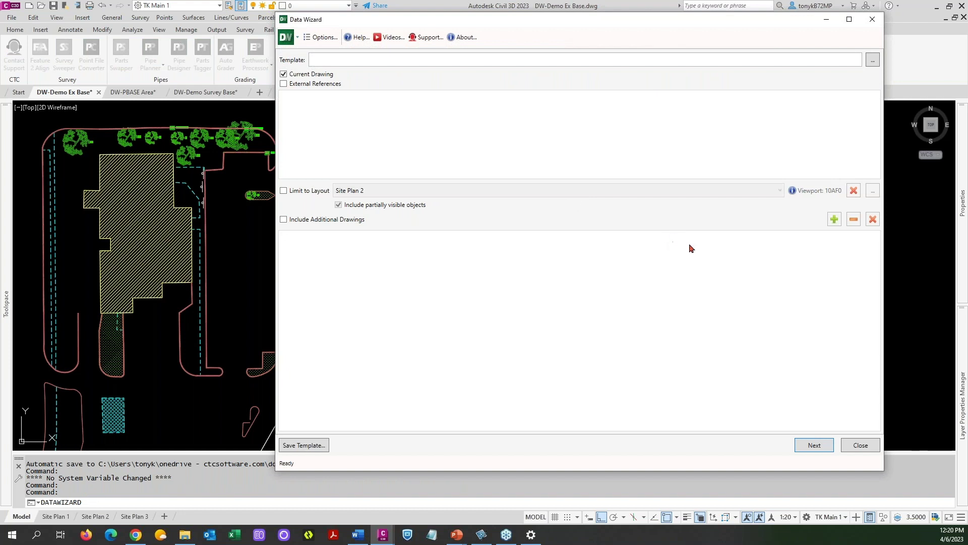
left_click(814, 445)
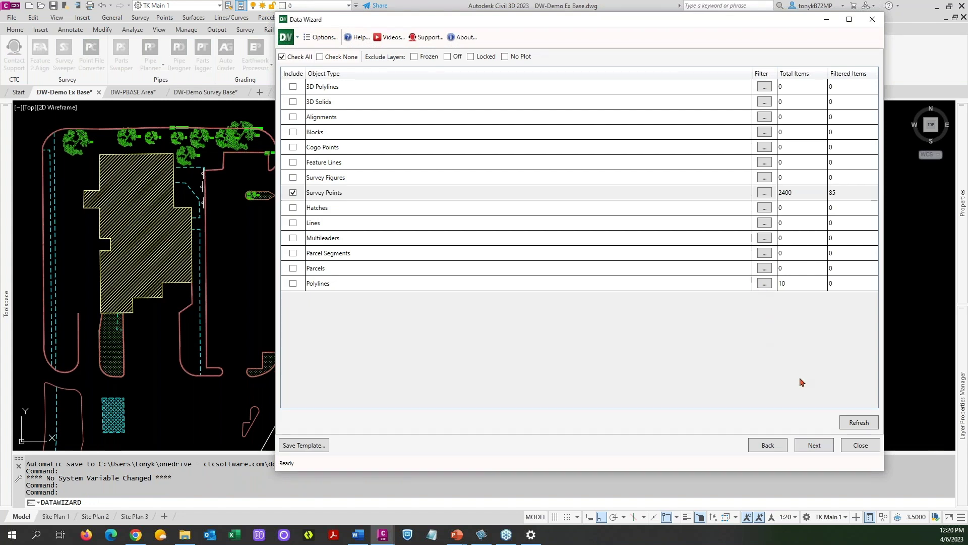
left_click(817, 446)
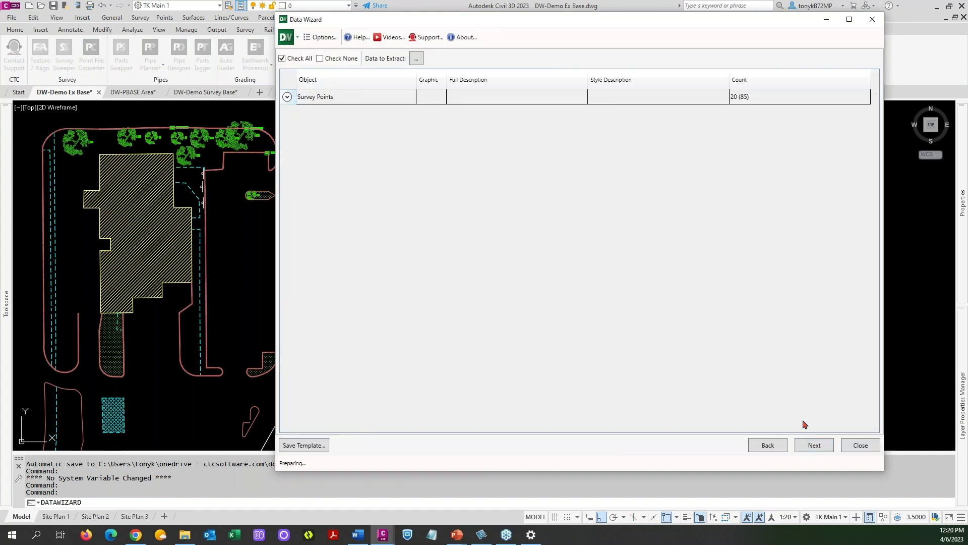
left_click(286, 97)
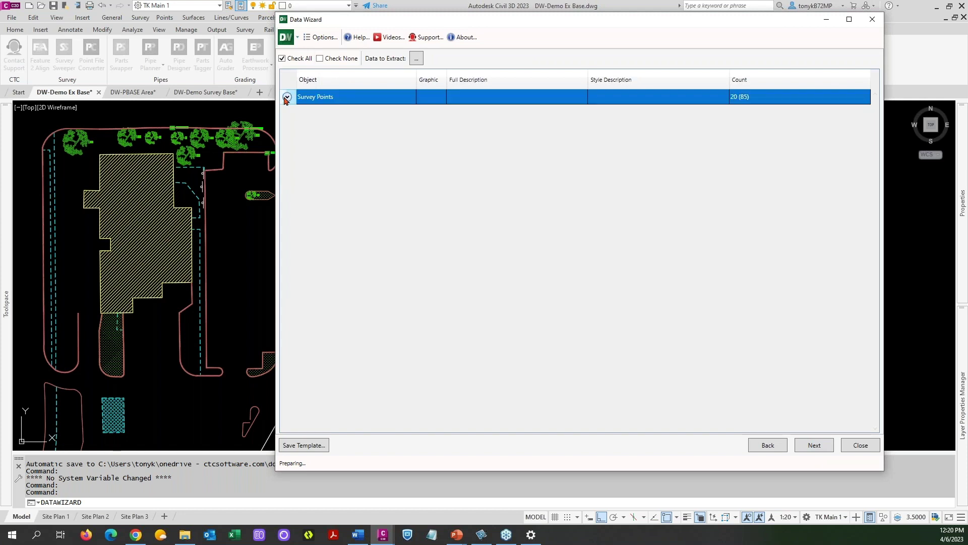
left_click(809, 444)
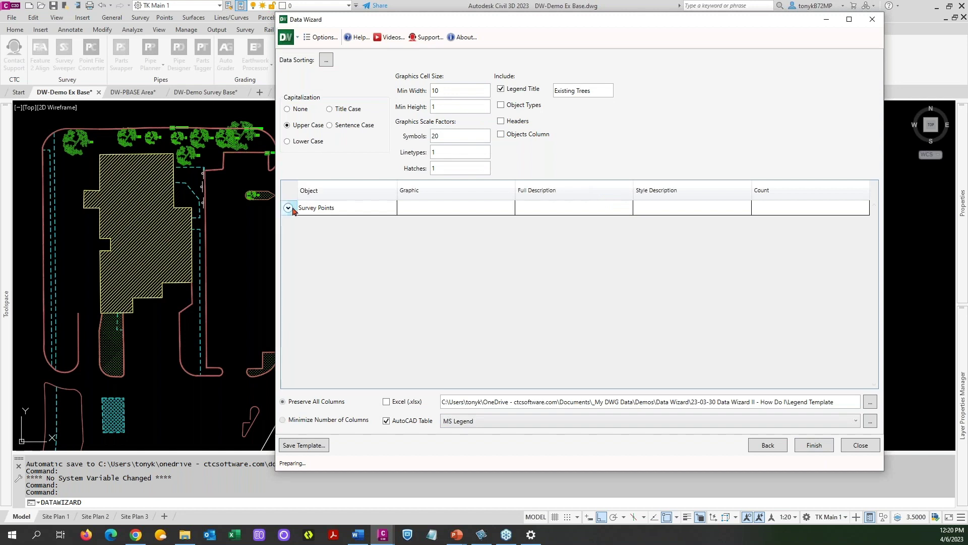
Expand the Survey Points preview and move the Count column between Graphic and Full Description
left_click(288, 208)
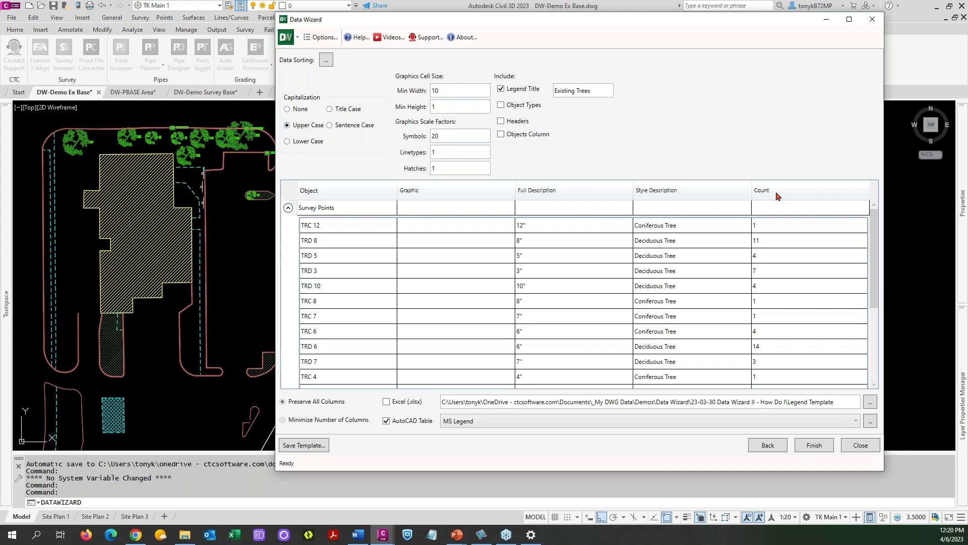
left_click_drag(777, 196, 458, 193)
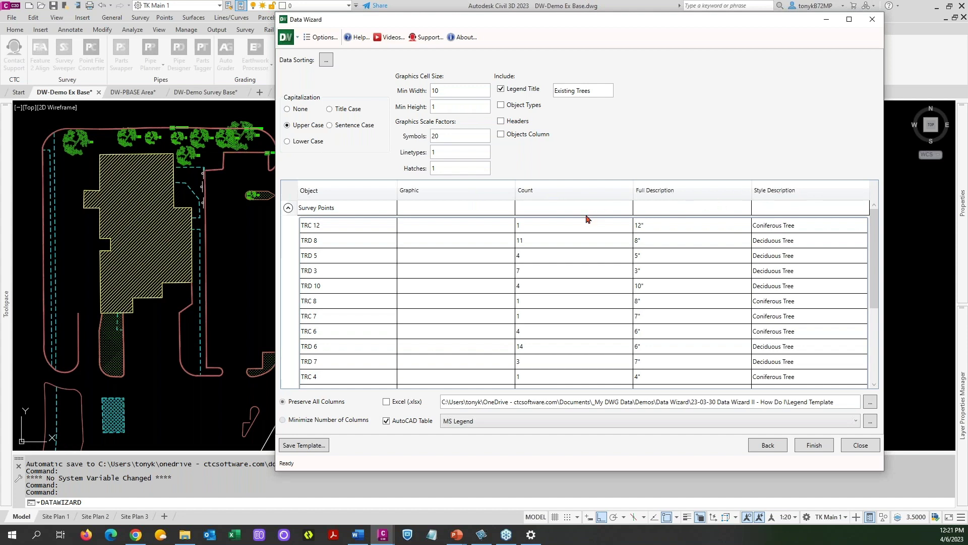
scroll(586, 218, "down", 4)
scroll(586, 219, "down", 2)
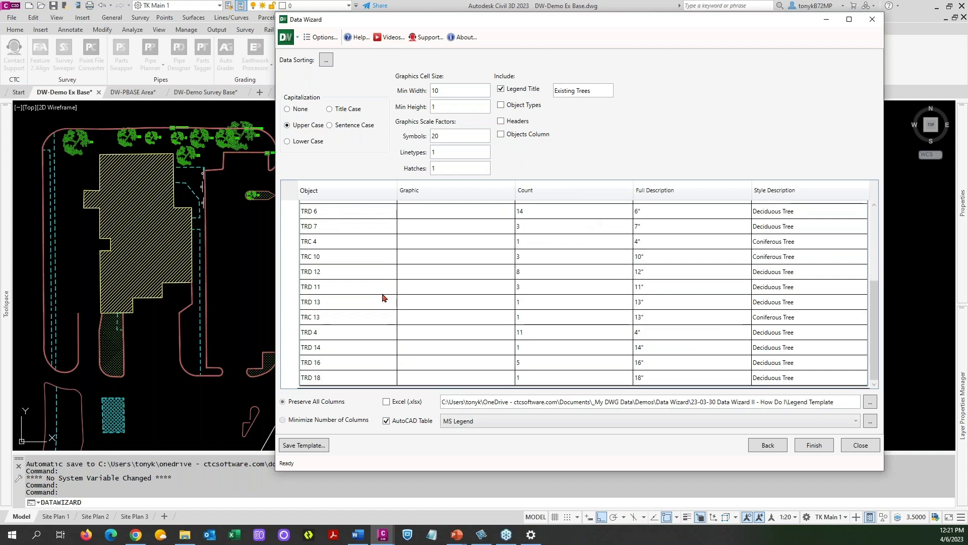
scroll(376, 282, "up", 6)
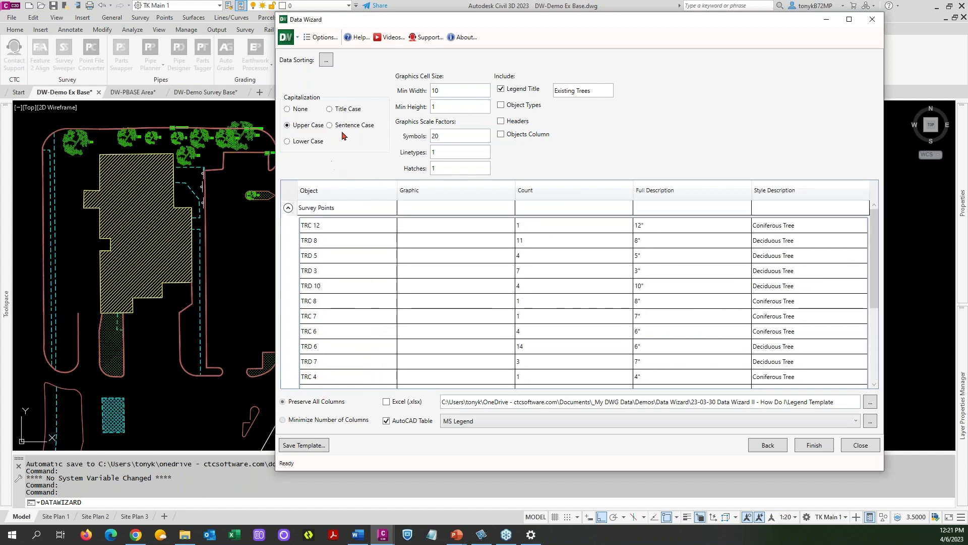
Set the data sorting so the Survey Points are sorted by Object
left_click(326, 60)
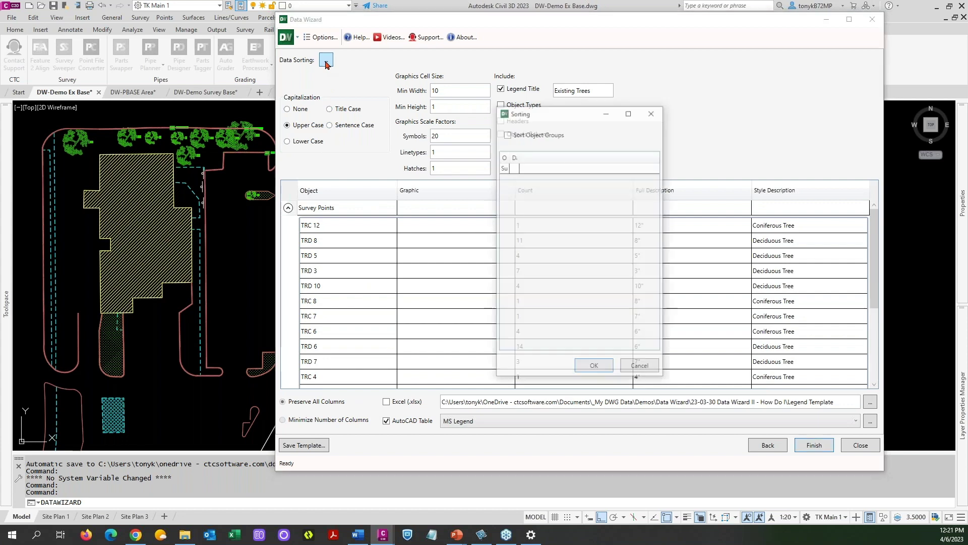
left_click(600, 169)
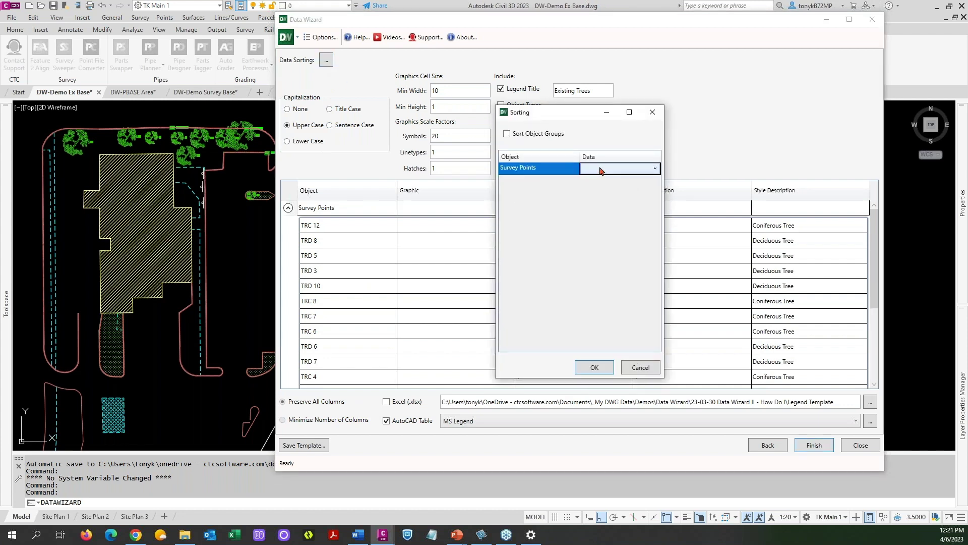
left_click(654, 170)
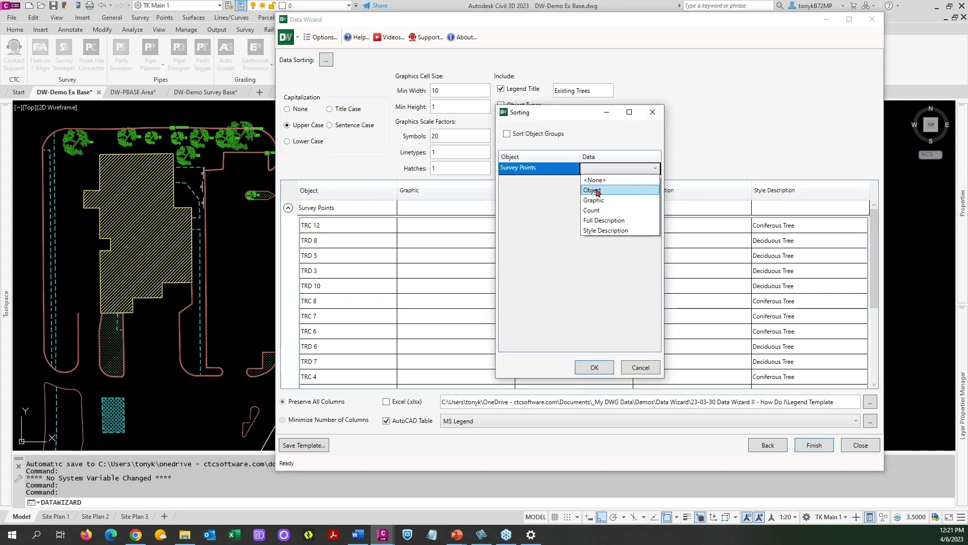
left_click(597, 191)
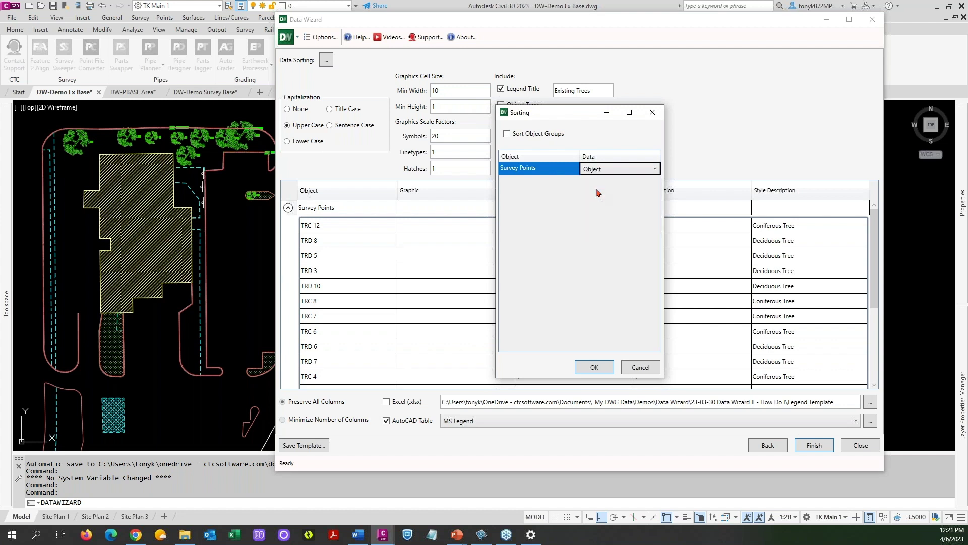
left_click(591, 367)
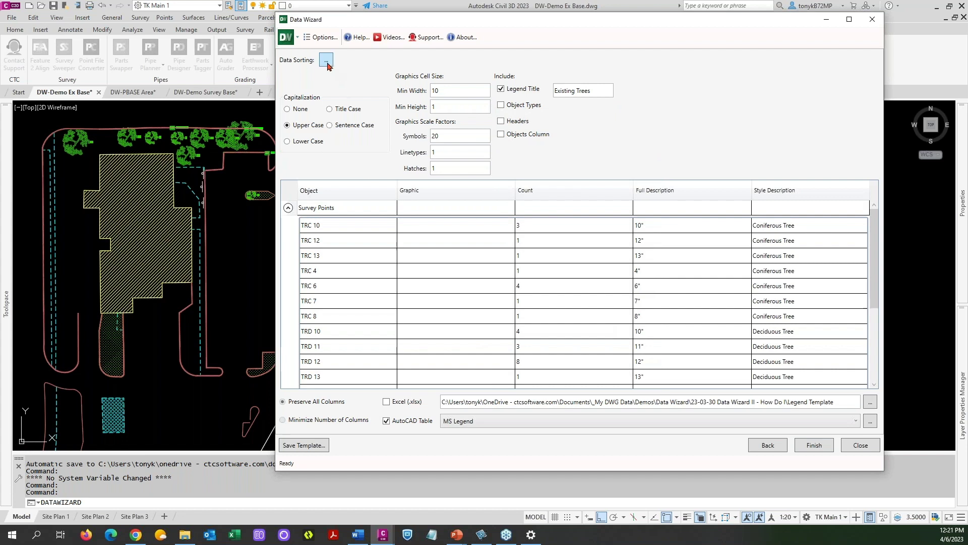
Turn Sort Object Groups on and back off in the data sorting settings
left_click(327, 60)
left_click(507, 134)
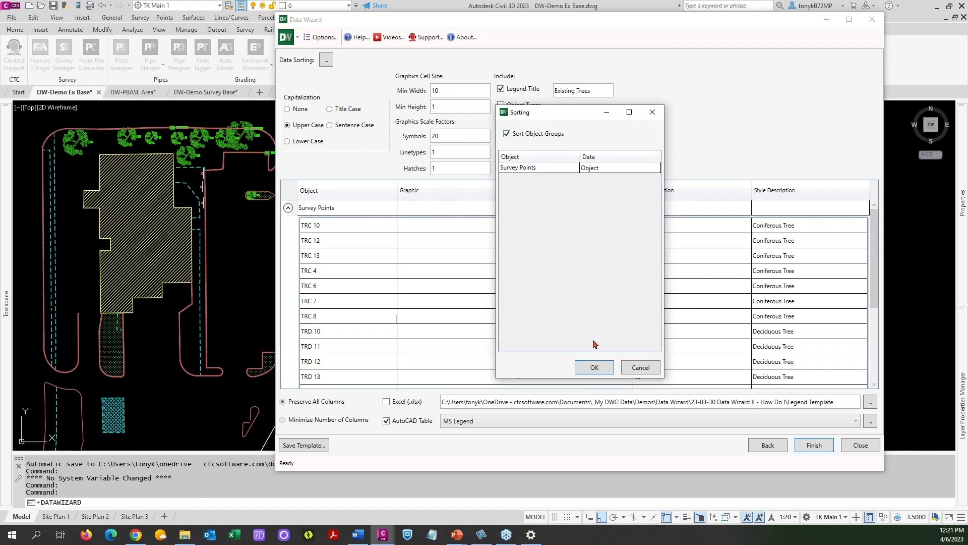
left_click(595, 368)
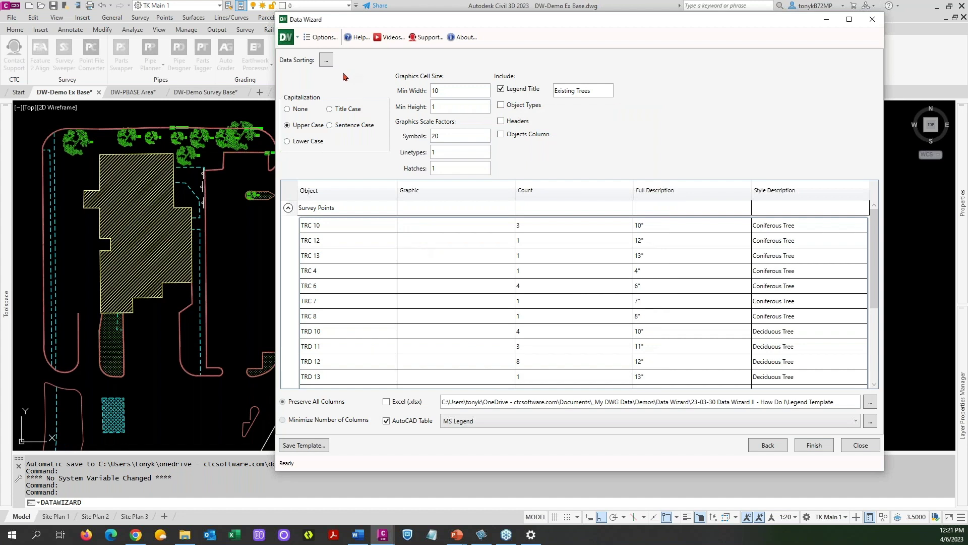
left_click(325, 61)
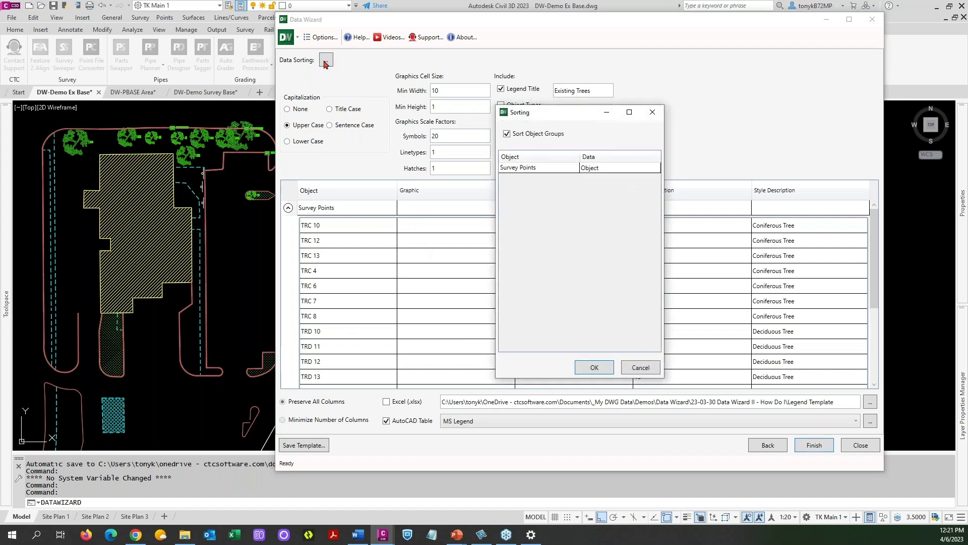
left_click(508, 134)
left_click(595, 368)
Reorder the coniferous rows by size, moving TRC 4, TRC 6, TRC 7 and TRC 8 ahead of TRC 10
left_click(373, 209)
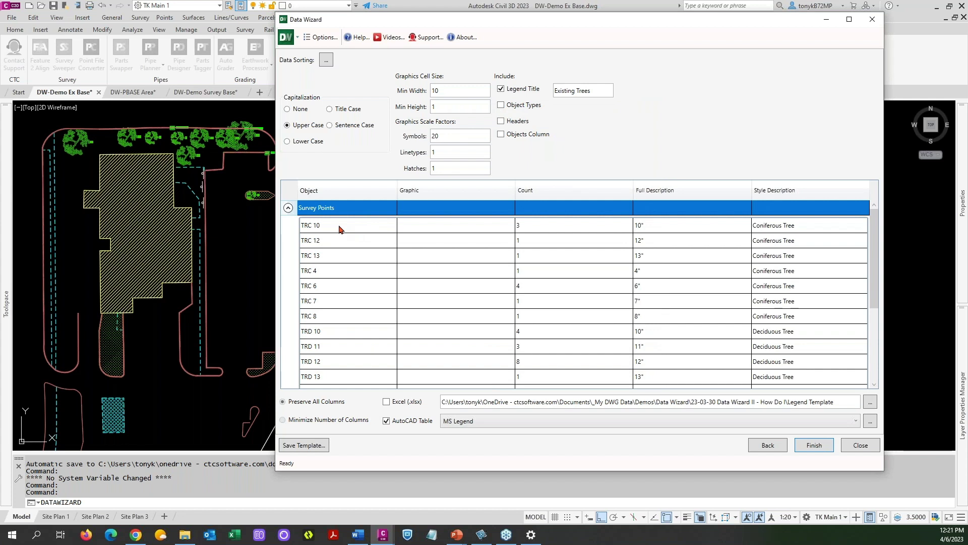
scroll(339, 229, "down", 1)
scroll(341, 237, "up", 1)
scroll(328, 247, "down", 1)
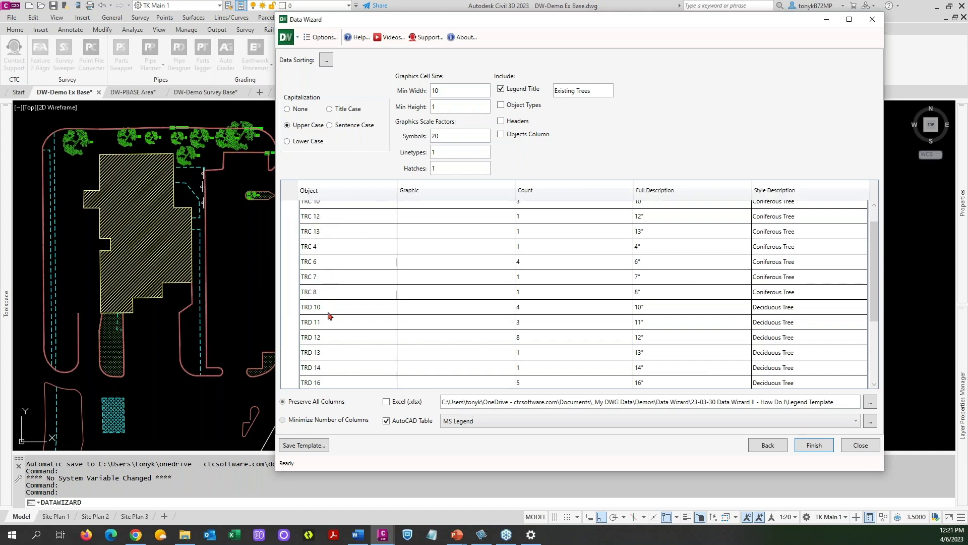
scroll(337, 291, "up", 1)
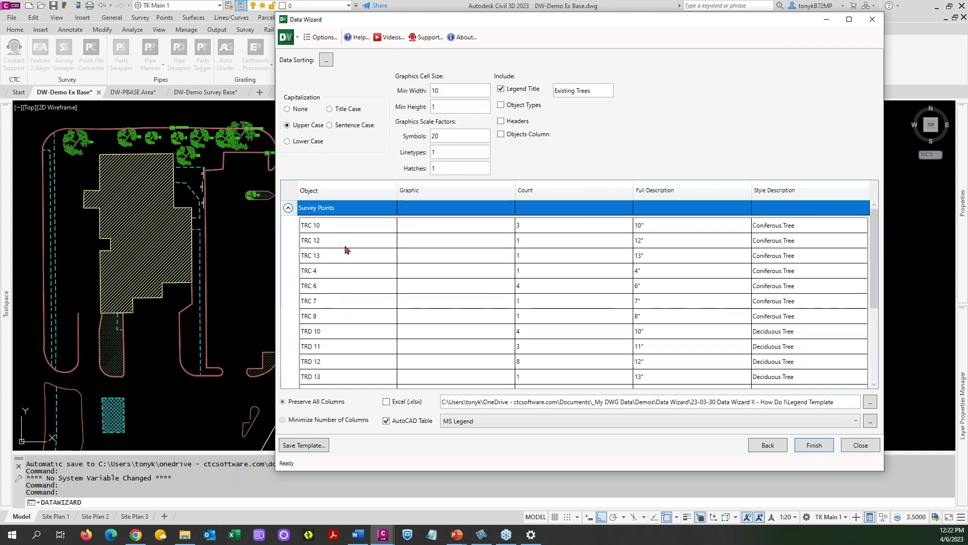
left_click(320, 273)
left_click_drag(321, 272, 325, 225)
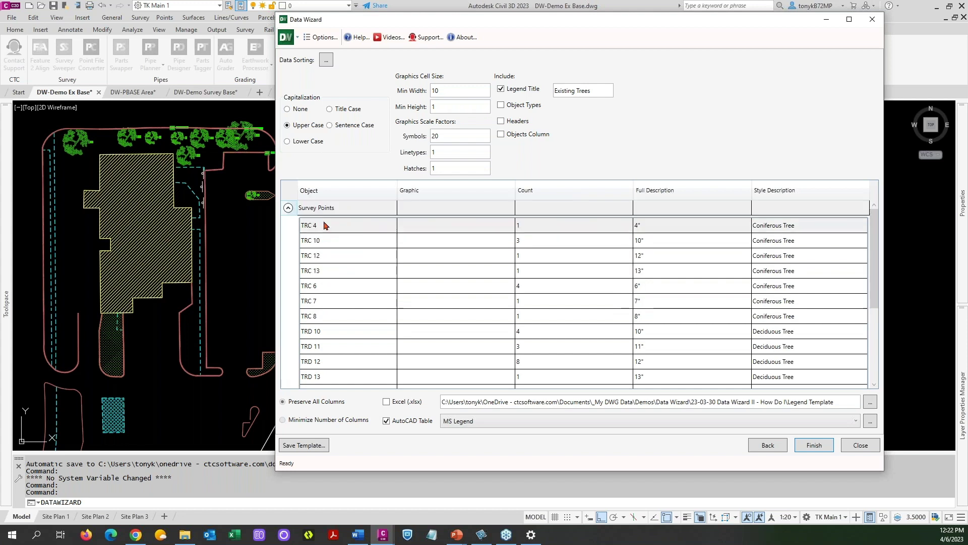
left_click(326, 289)
left_click_drag(326, 288, 328, 240)
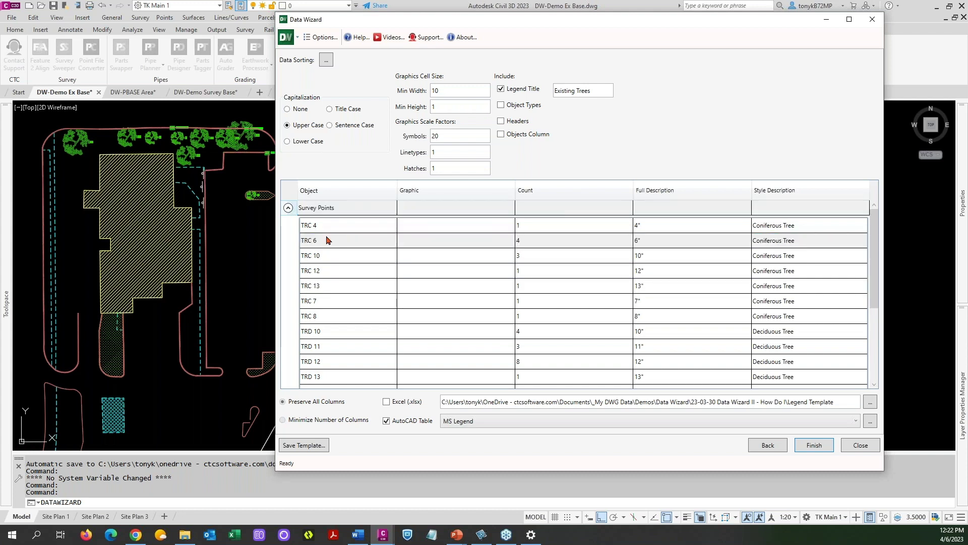
left_click(324, 302)
left_click_drag(324, 302, 326, 259)
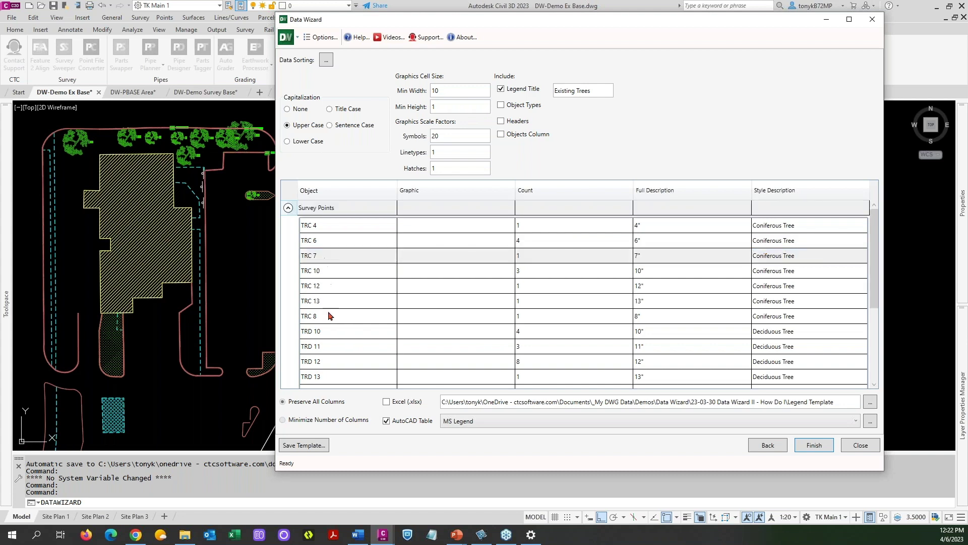
left_click_drag(328, 320, 327, 275)
Try moving the TRC 13 row down below TRD 12 and return it to its place below TRC 12
scroll(328, 280, "down", 2)
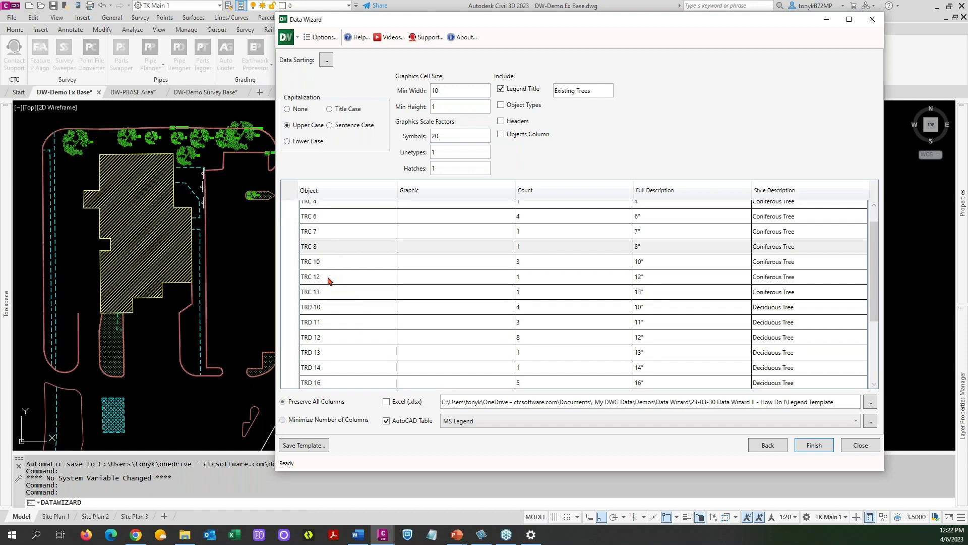
scroll(328, 280, "down", 1)
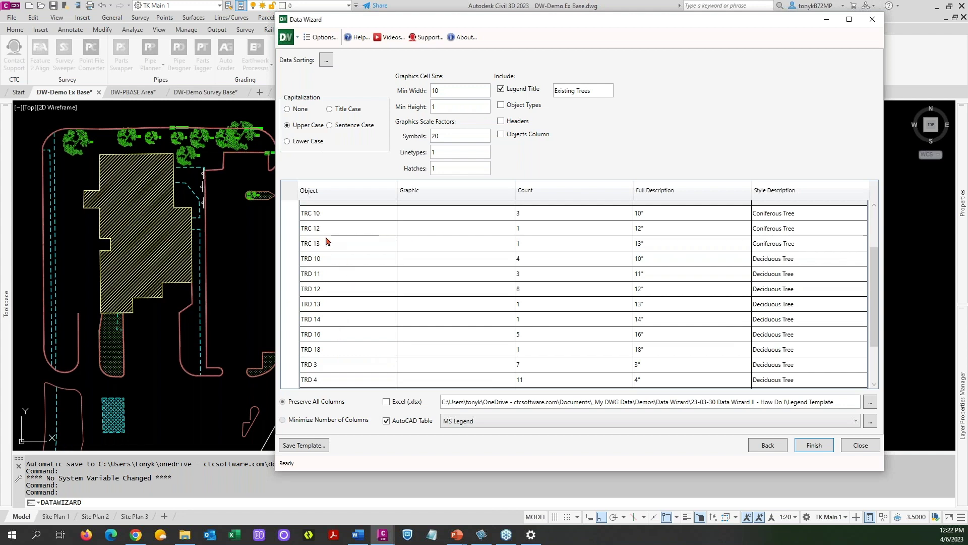
left_click(328, 264)
mouse_move(328, 264)
left_mouse_down()
mouse_move(330, 246)
mouse_move(328, 274)
left_mouse_up()
left_click(326, 293)
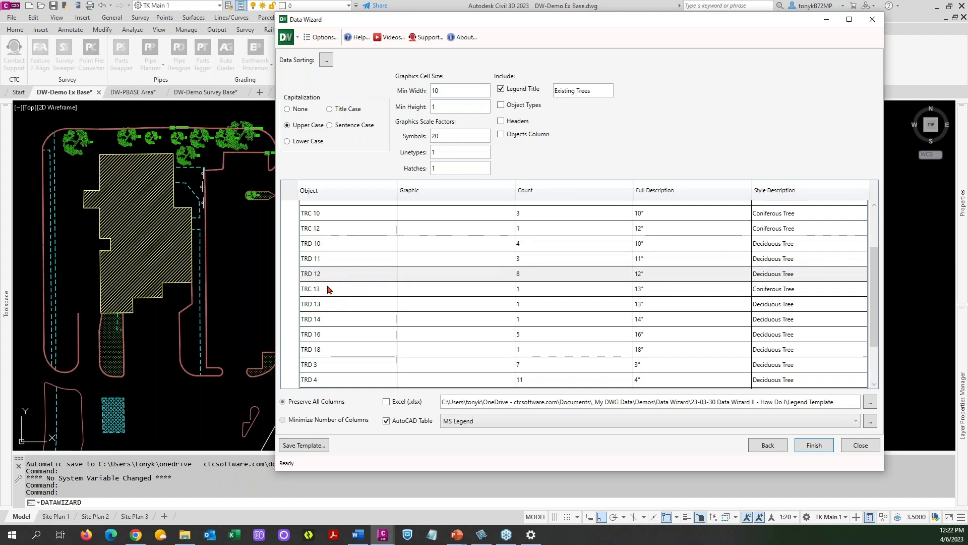
left_click_drag(328, 289, 333, 244)
Move the TRD 3, TRD 4 and TRD 5 rows up in ascending order directly below TRD 10
scroll(337, 268, "down", 2)
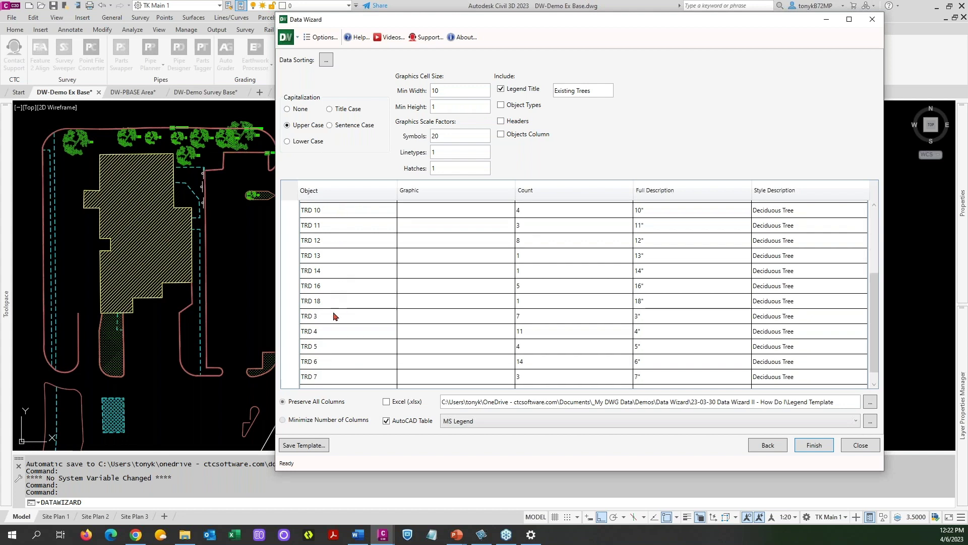
left_click_drag(335, 317, 348, 225)
left_click_drag(339, 331, 343, 244)
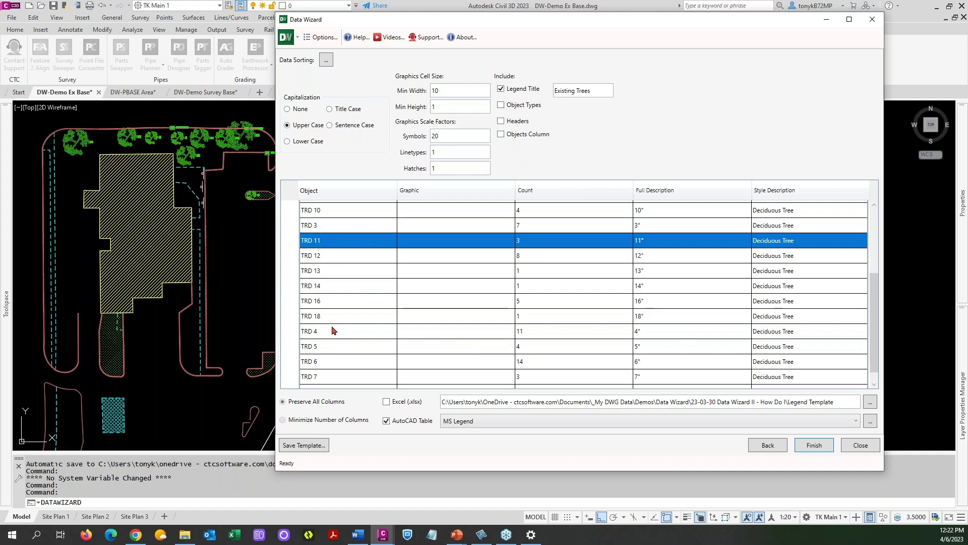
left_click_drag(332, 331, 338, 240)
left_click_drag(328, 348, 335, 258)
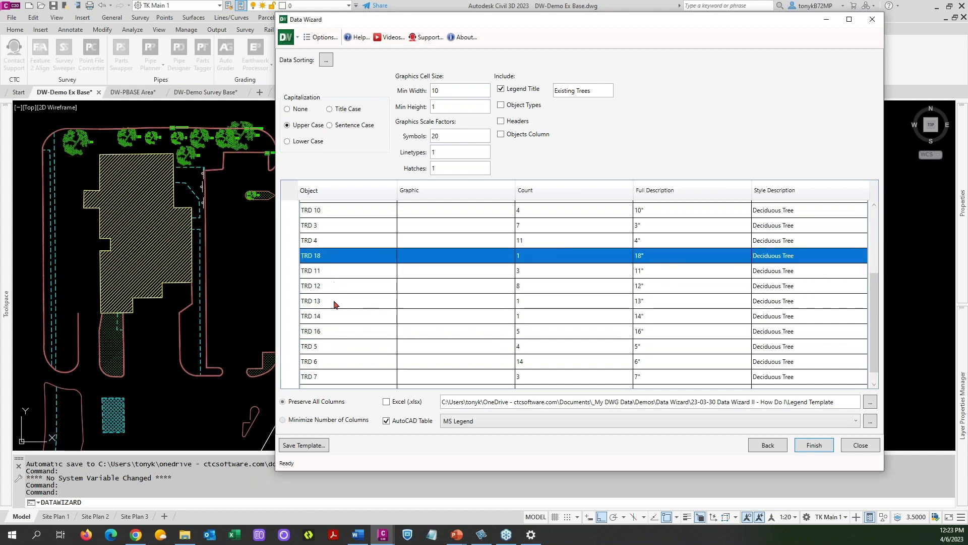
left_click_drag(333, 342, 332, 256)
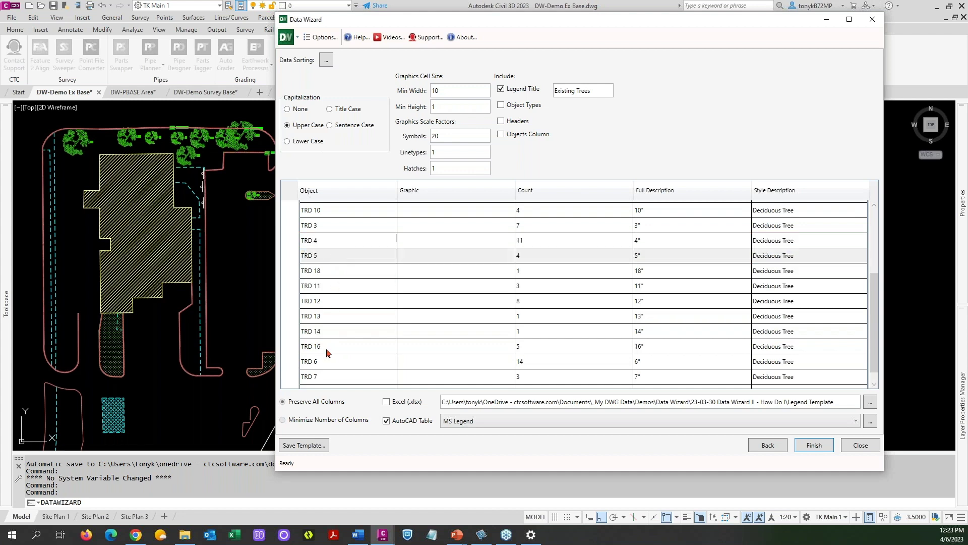
Move the TRD 6, TRD 7 and TRD 8 rows up in ascending order directly below TRD 5
left_click_drag(329, 363, 325, 279)
left_click(327, 377)
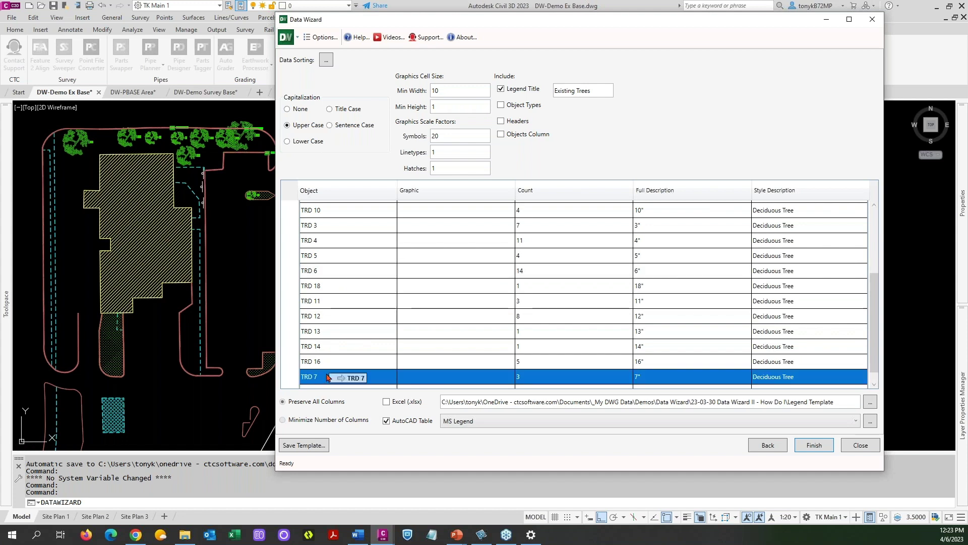
left_click_drag(327, 376, 337, 296)
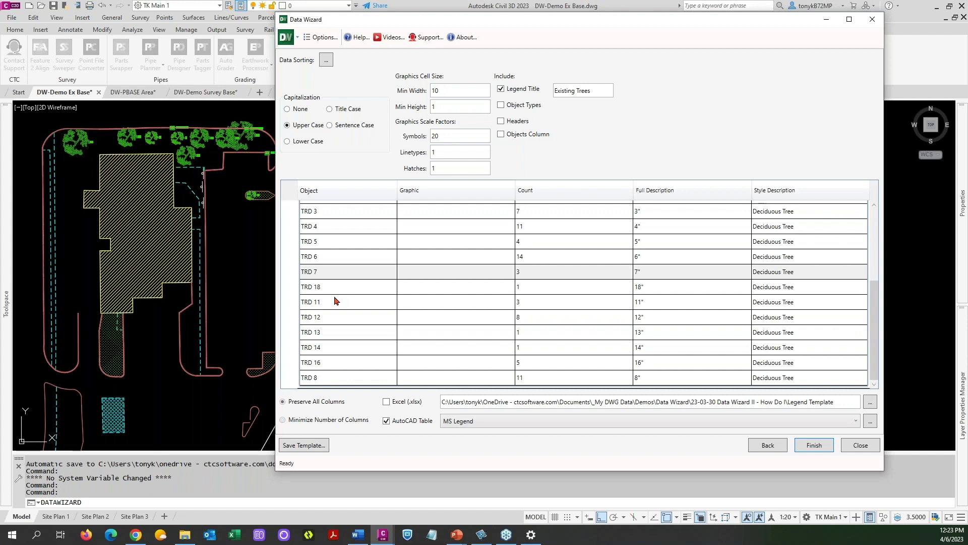
left_click(336, 384)
left_click_drag(337, 346, 343, 297)
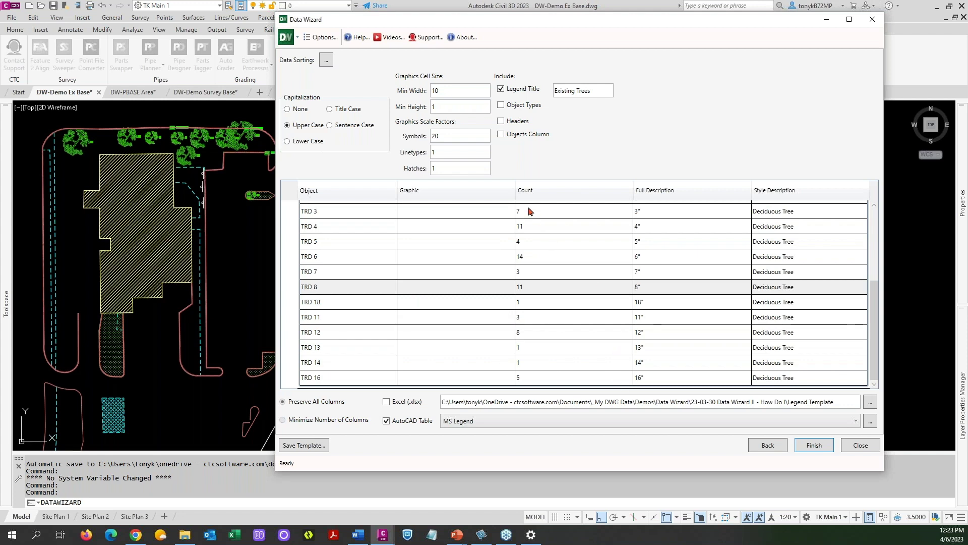
Narrow the Graphic and Full Description columns and save the setup as a Data Wizard template named "DEmo 4-6-23 Trees"
left_click_drag(515, 189, 453, 190)
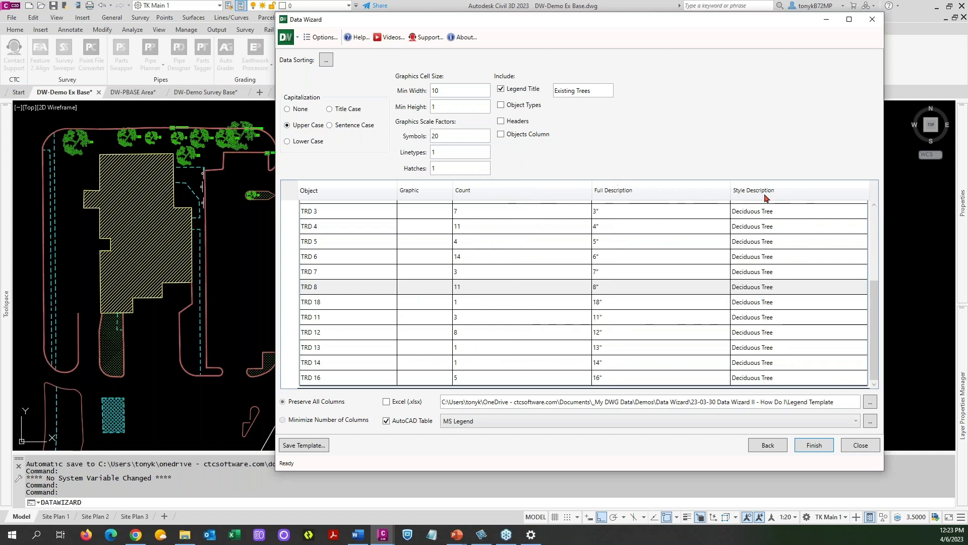
double_click(730, 190)
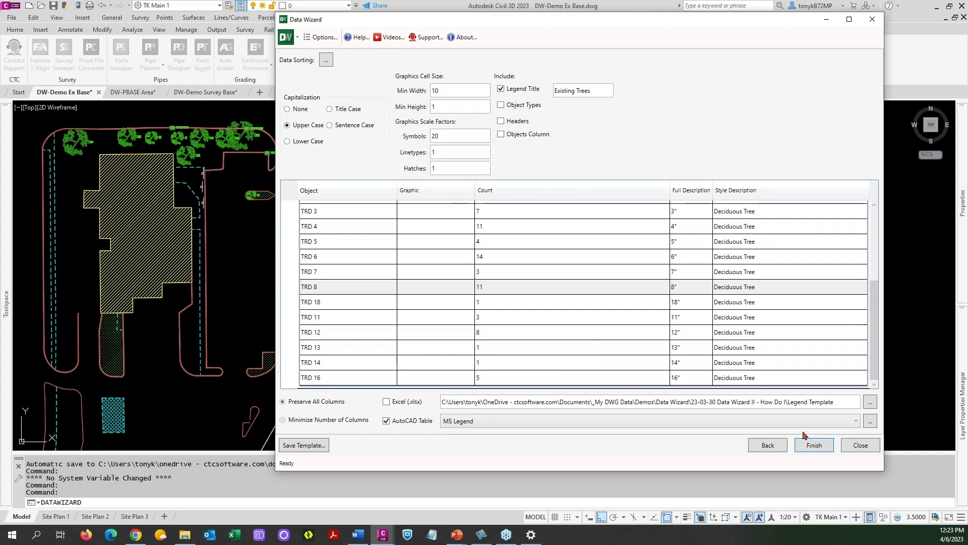
left_click(303, 446)
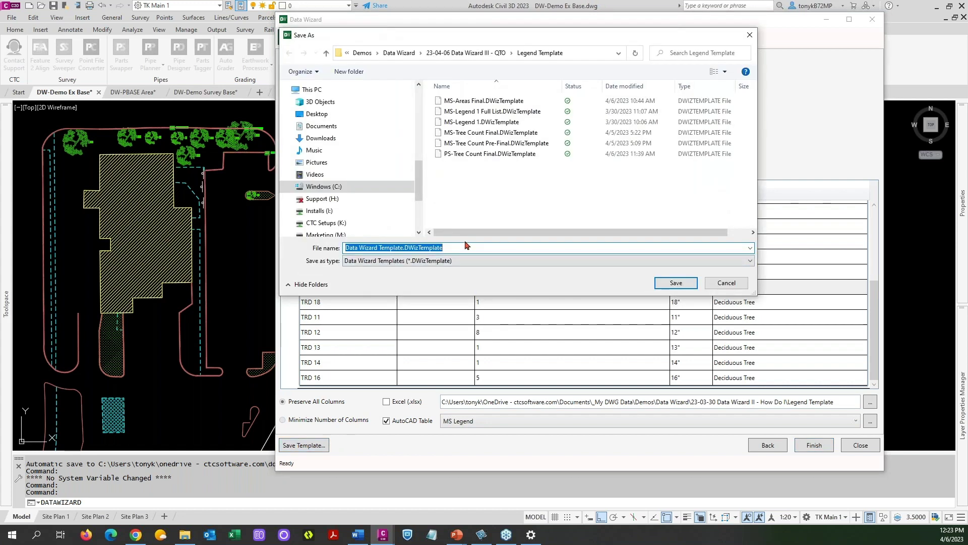
type("DEmo")
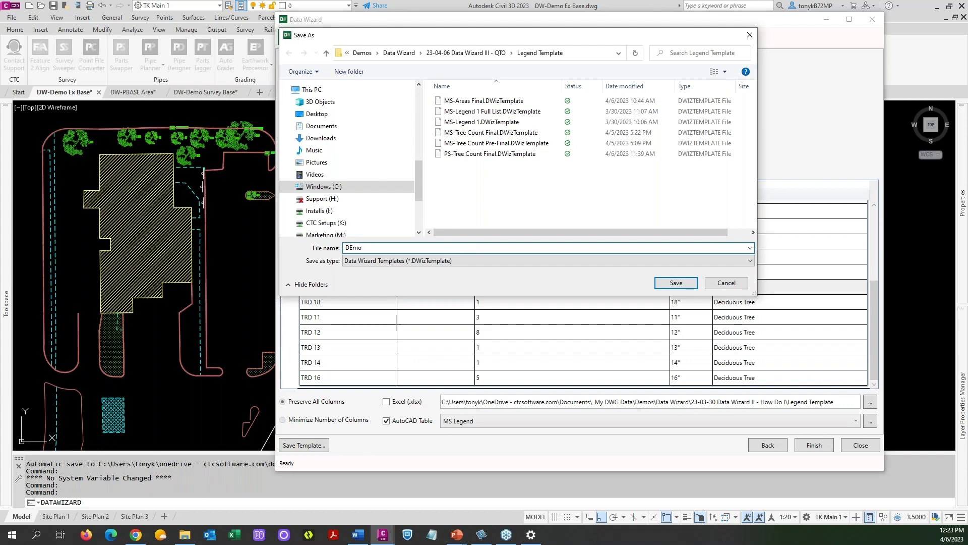
type(" 4-6-23 Trees")
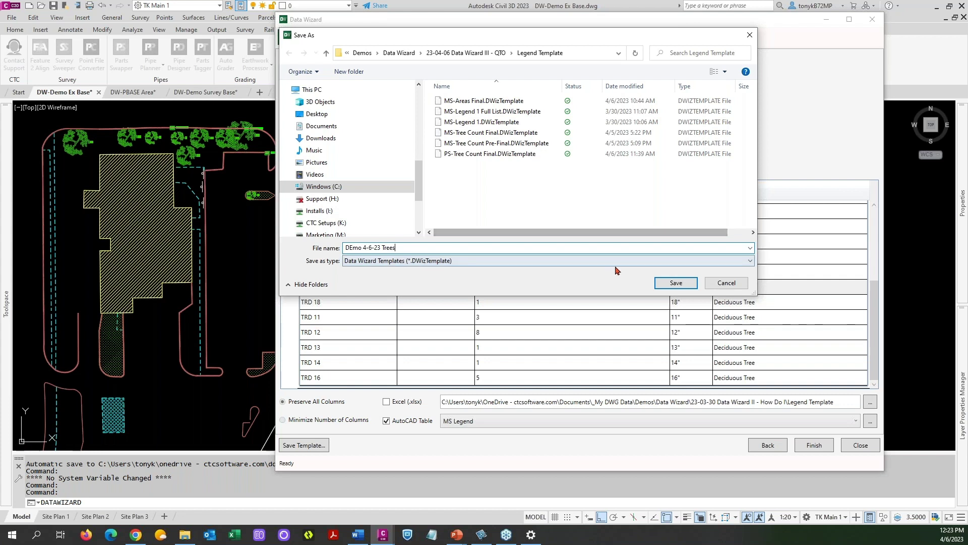
left_click(669, 286)
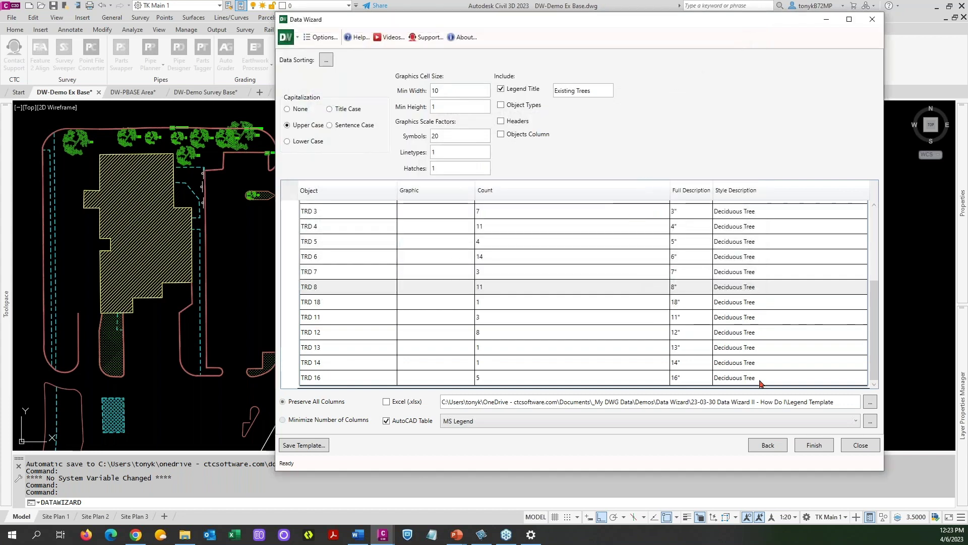
Finish the Data Wizard setup and place the new Existing Trees table to the right of the earlier Existing Trees table
left_click(812, 445)
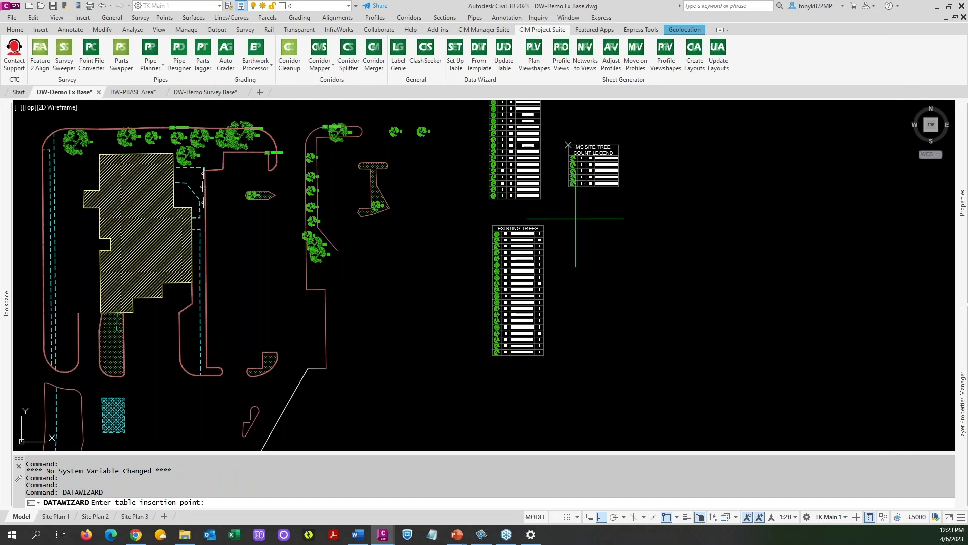
left_click(589, 226)
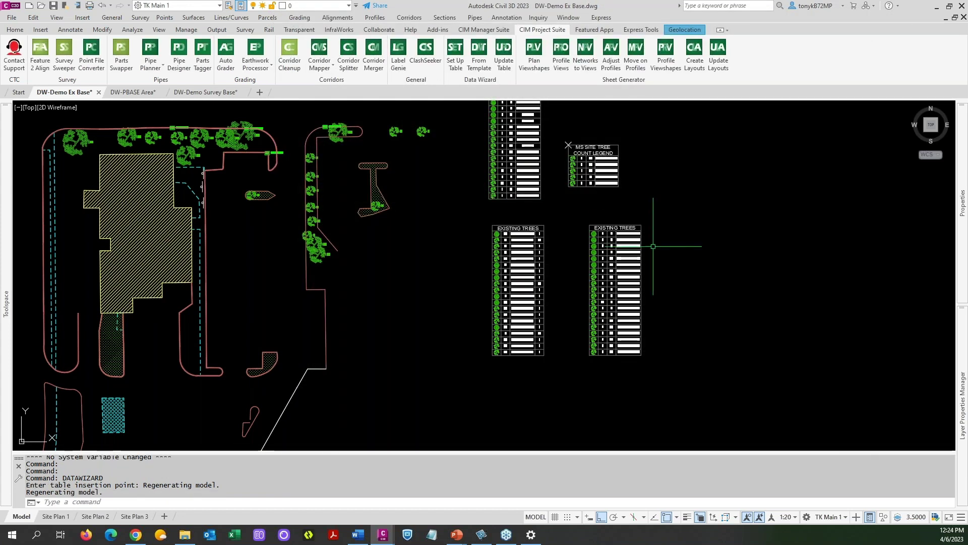
scroll(649, 241, "up", 4)
scroll(650, 242, "down", 1)
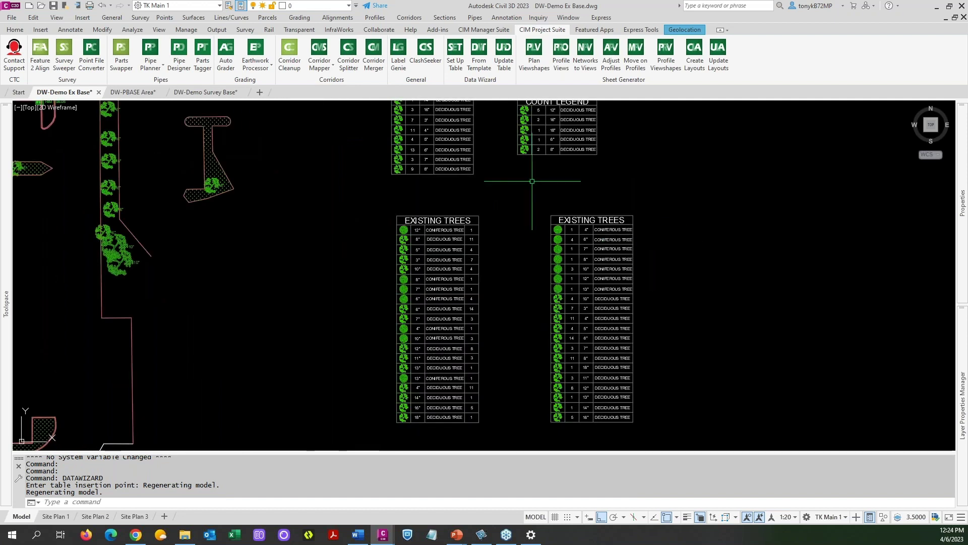
Erase the old Exist Tree Count table above the Existing Trees tables
scroll(578, 207, "down", 3)
middle_click_drag(524, 182, 500, 262)
scroll(468, 218, "up", 4)
scroll(468, 218, "down", 4)
scroll(469, 218, "up", 4)
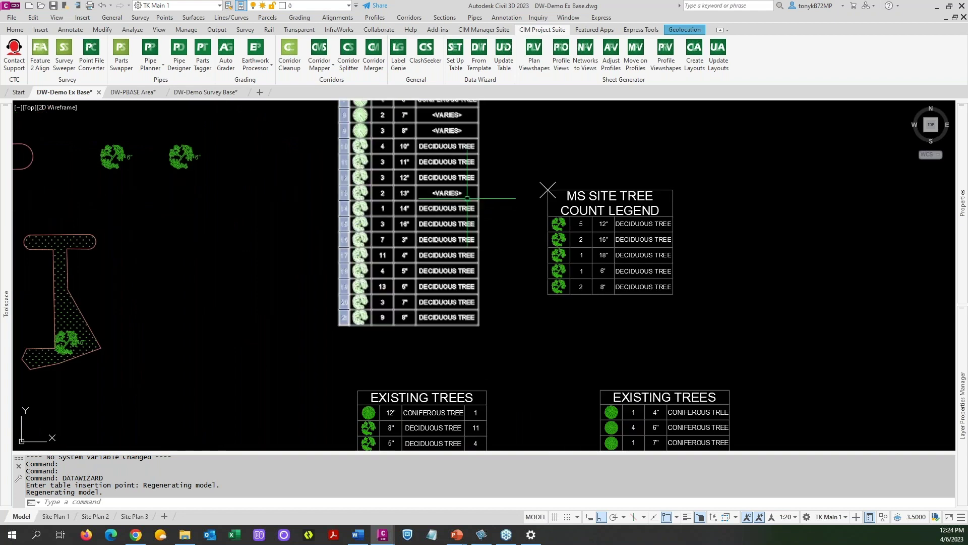
scroll(462, 219, "down", 4)
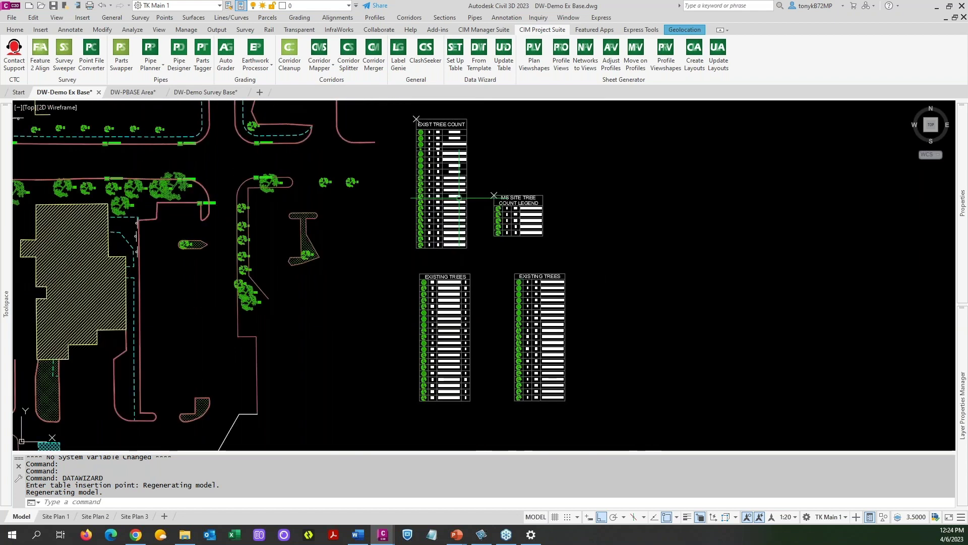
type("e")
key("Return")
left_click(457, 235)
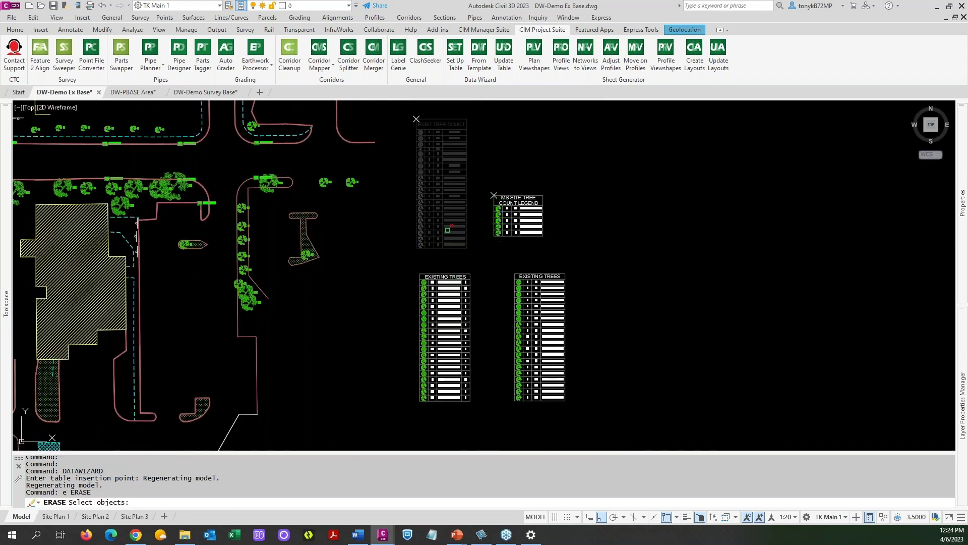
key("Return")
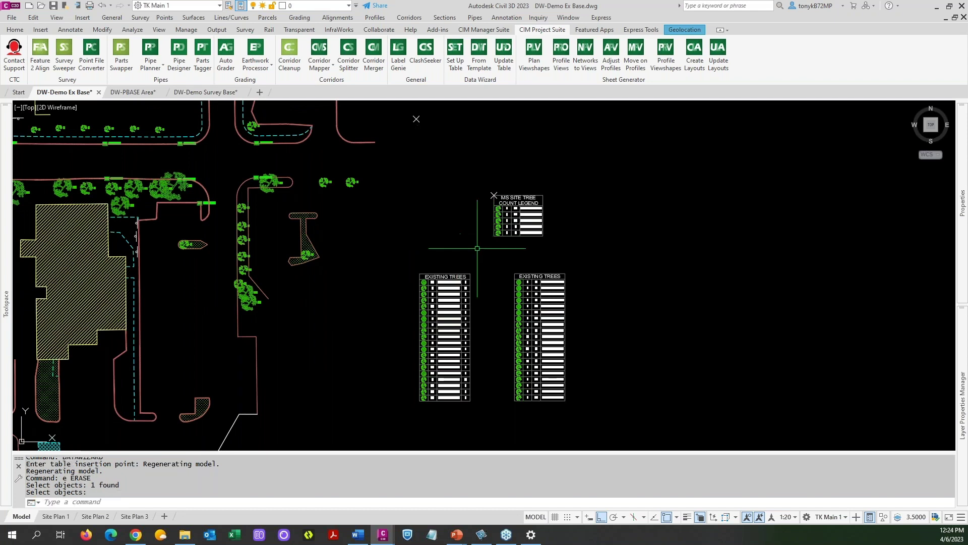
key("Escape")
key("Escape")
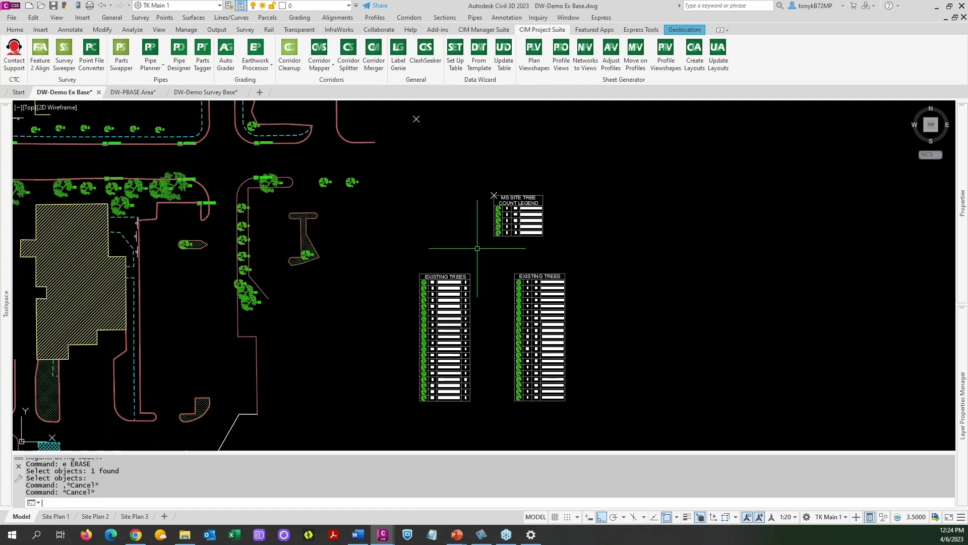
Move the newly placed Existing Trees table up to the point marker where the Exist Tree Count table stood
type("m")
key("Return")
left_click(515, 275)
key("Return")
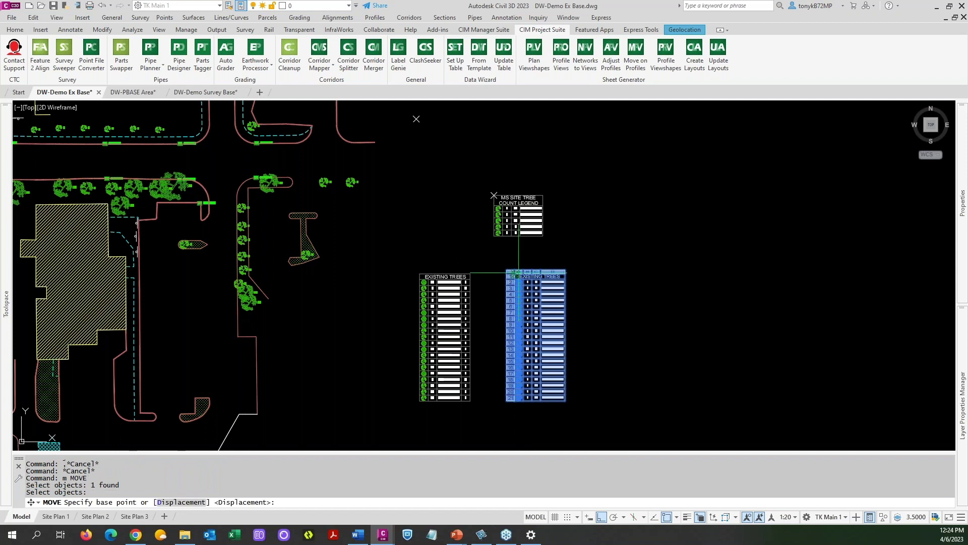
left_click(510, 273)
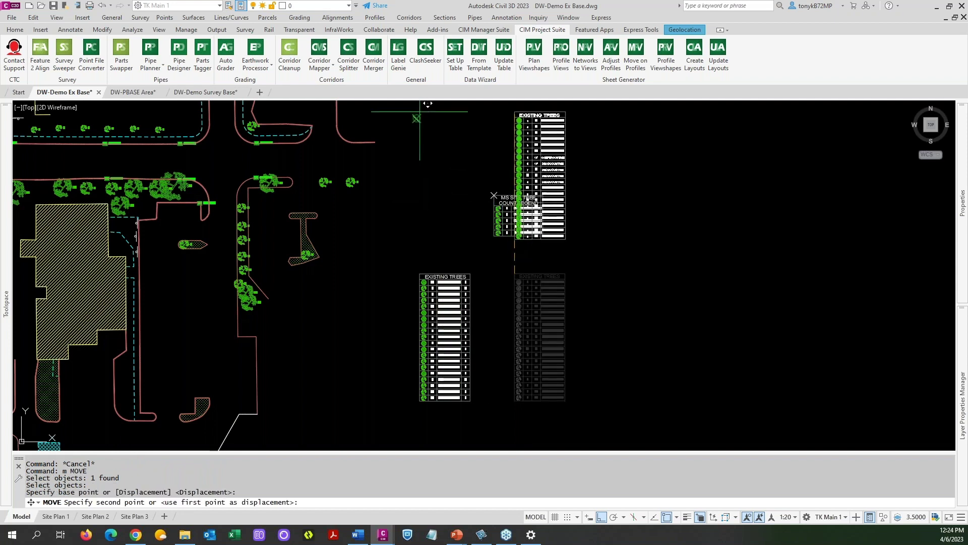
left_click(416, 130)
key("Escape")
Erase the earlier Existing Trees table that remains below the relocated one
left_click(470, 279)
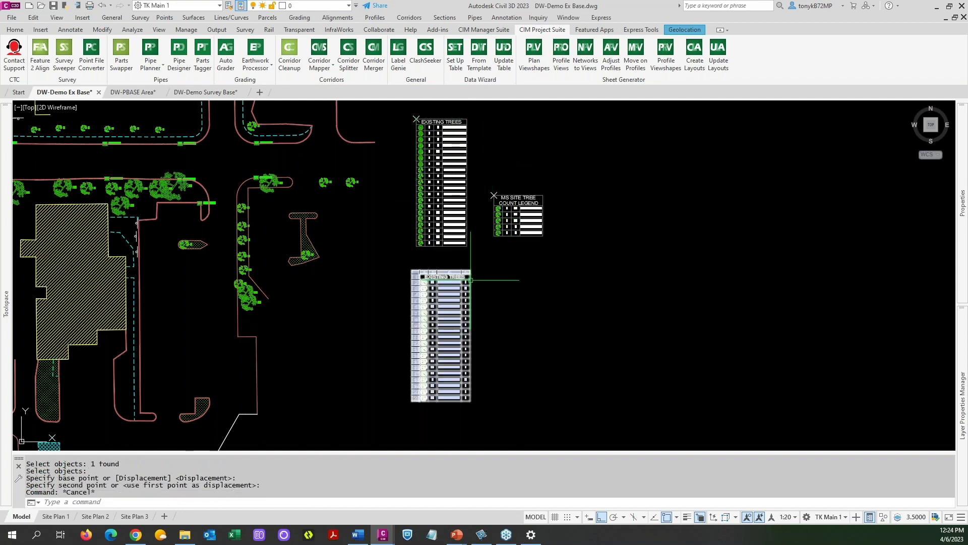
type("e")
key("Return")
left_click(469, 284)
key("Return")
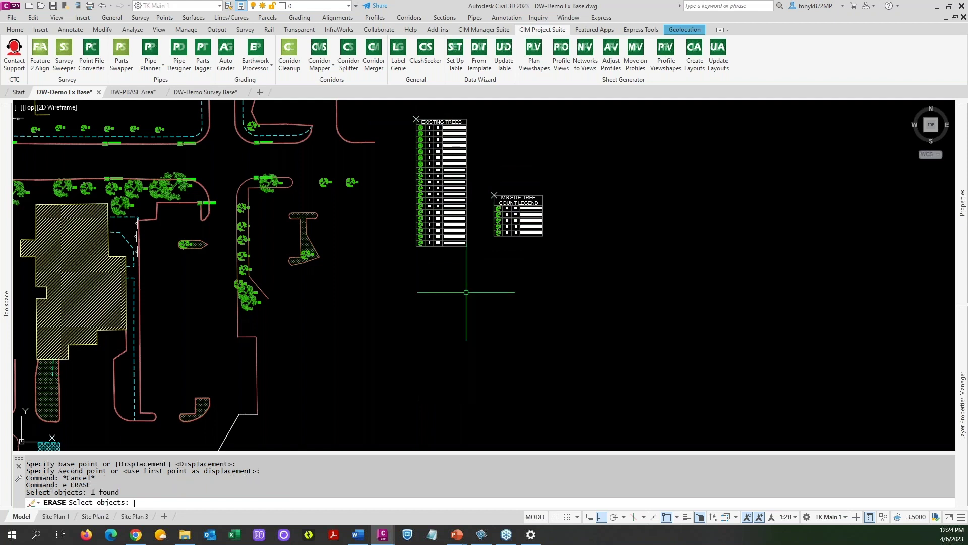
scroll(466, 292, "down", 2)
scroll(468, 276, "up", 4)
scroll(468, 277, "down", 2)
middle_click_drag(468, 277, 483, 336)
key("Escape")
key("Escape")
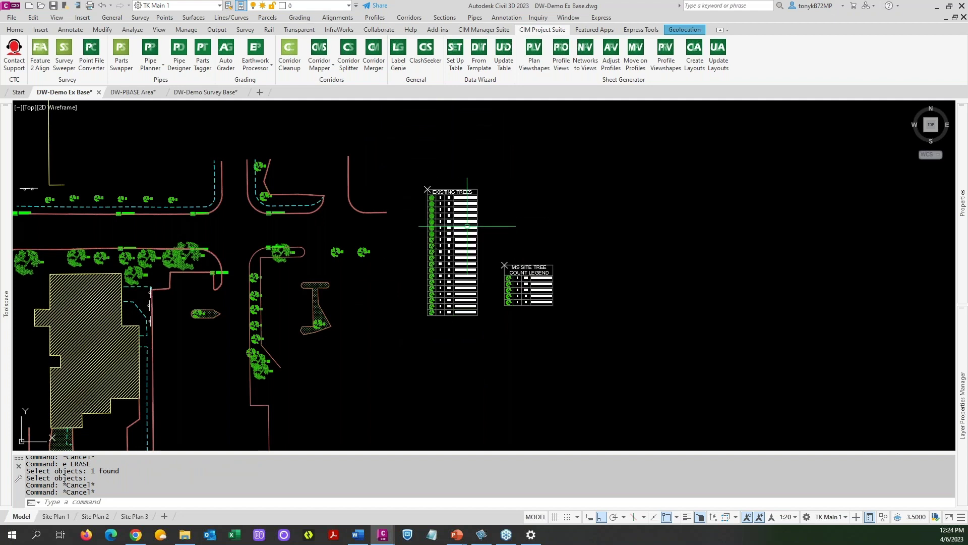
Reopen the Data Wizard and clear the Survey Points filter's included layer and excluded raw descriptions
right_click(509, 200)
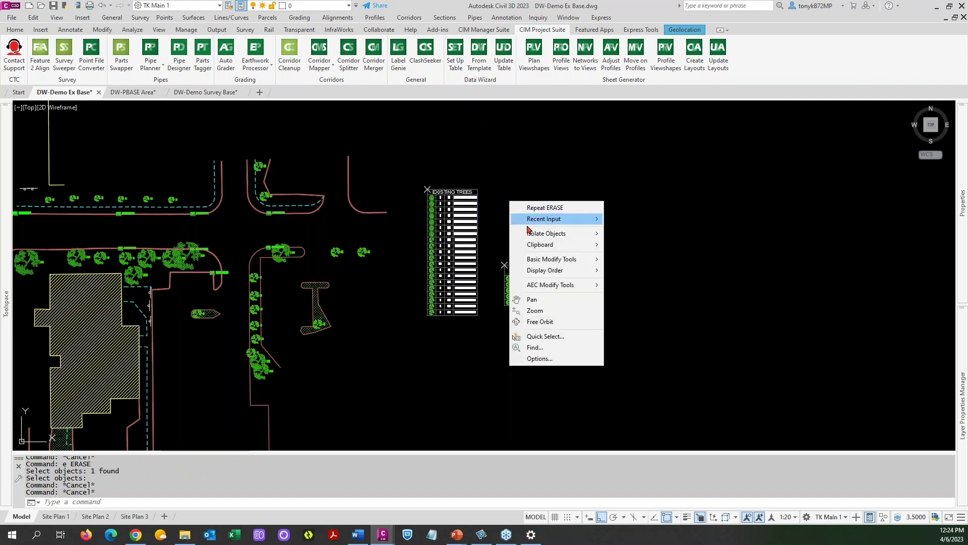
mouse_move(534, 233)
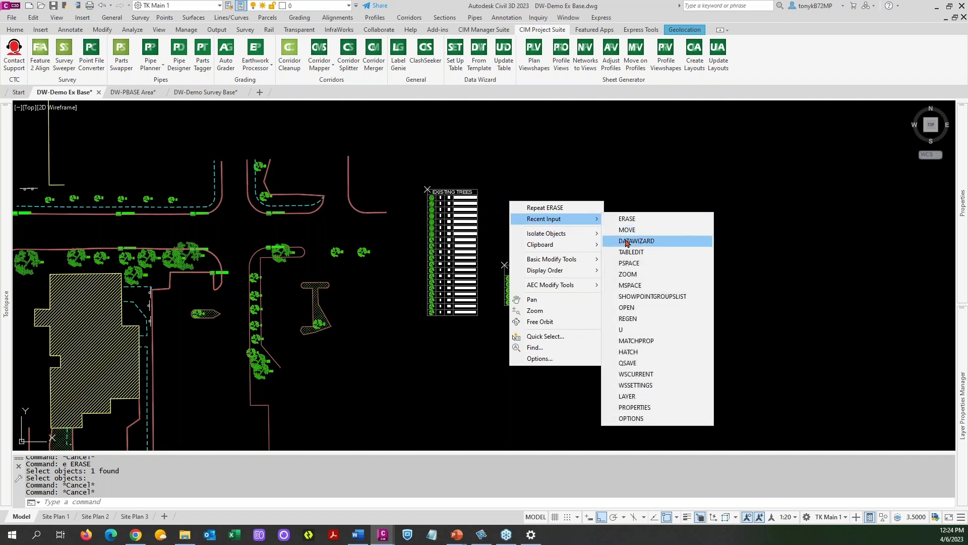
left_click(630, 241)
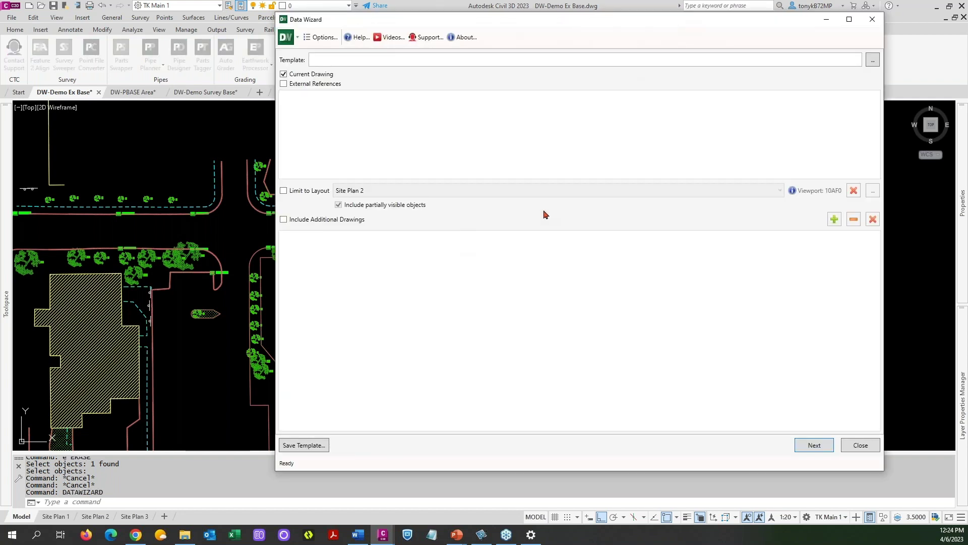
left_click(815, 444)
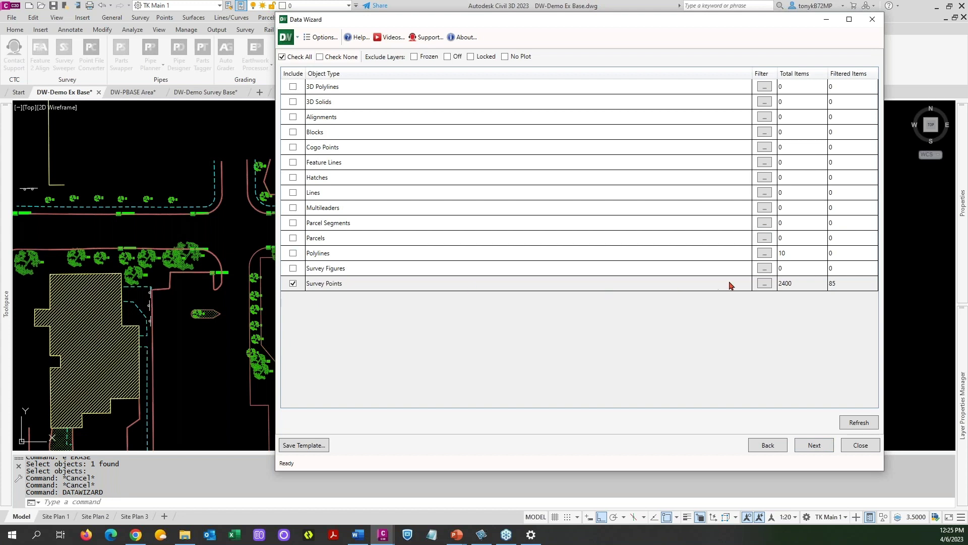
left_click(764, 284)
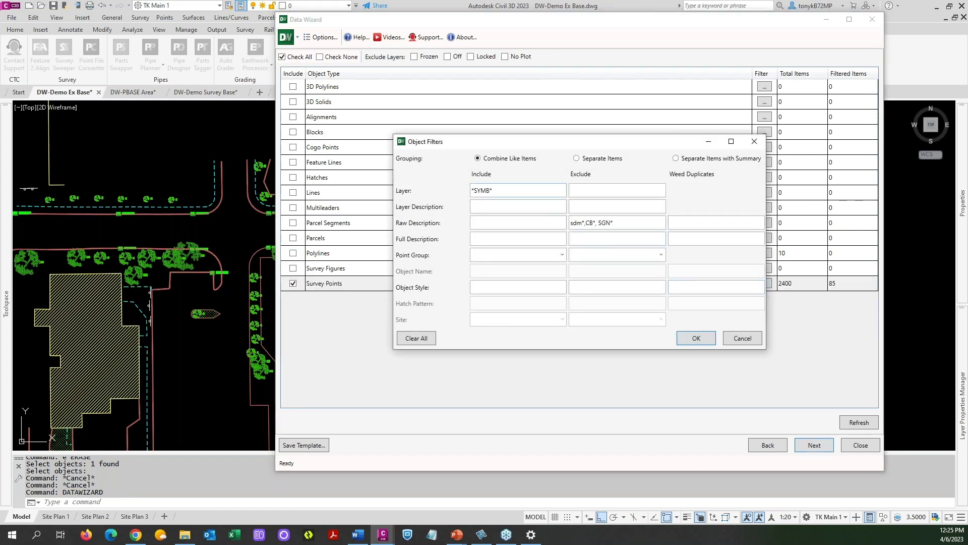
left_click_drag(503, 192, 416, 203)
key("Delete")
left_click_drag(622, 222, 538, 220)
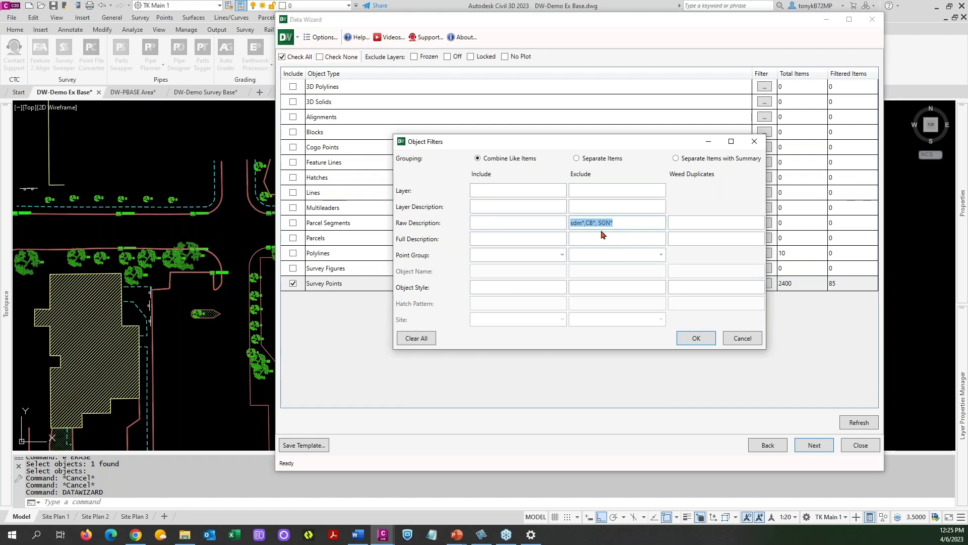
key("Delete")
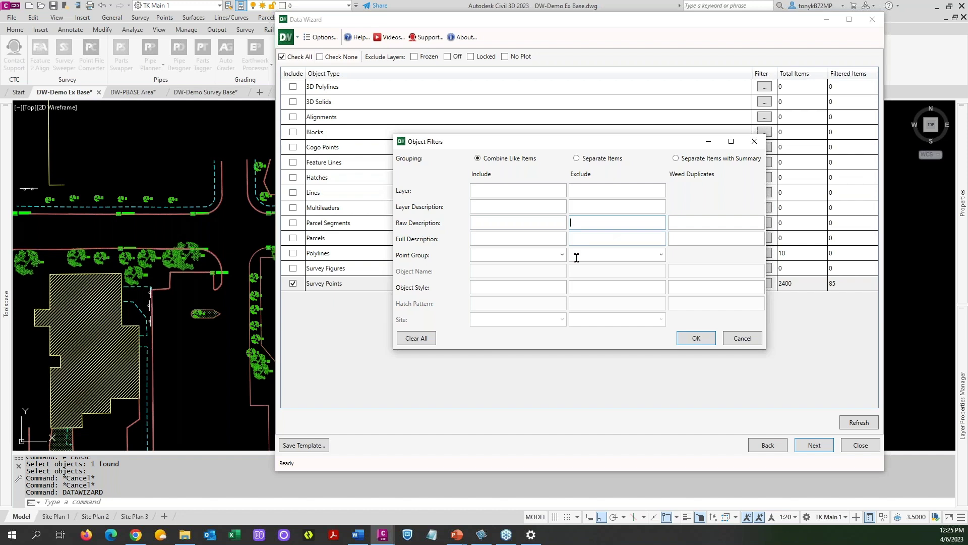
key("ctrl")
key("ctrl")
key("ctrl")
Set the Survey Points filter to include the Trees Existing point group, refresh the item counts and close the Data Wizard
left_click(562, 255)
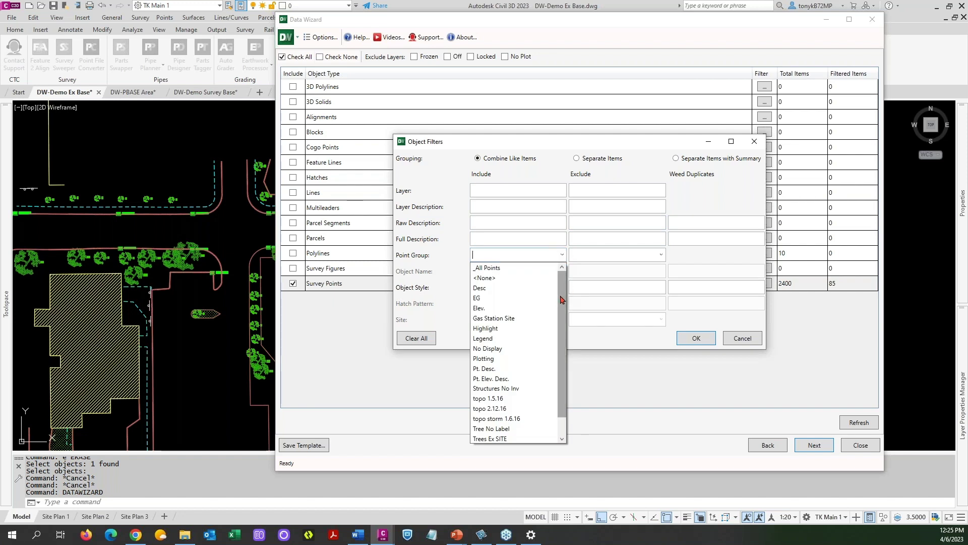
scroll(559, 315, "down", 1)
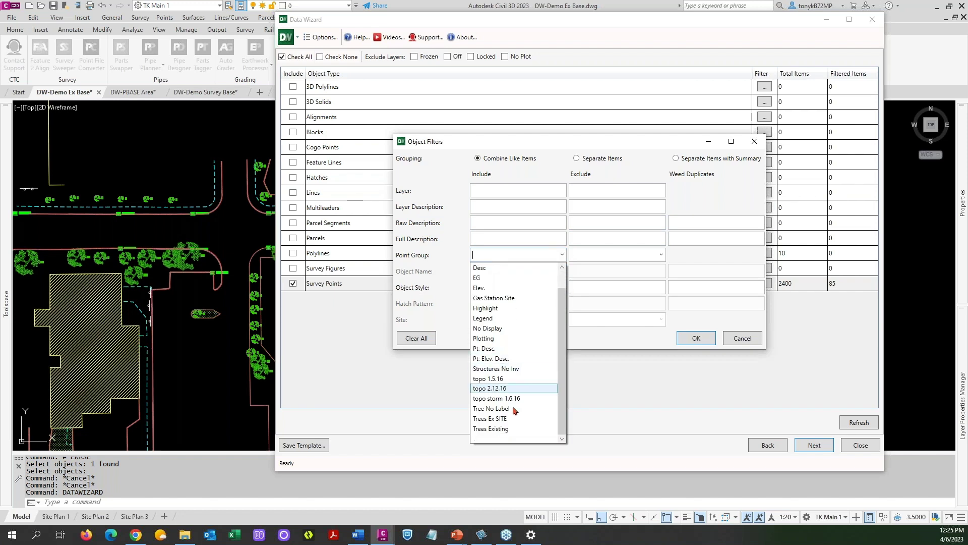
left_click(490, 429)
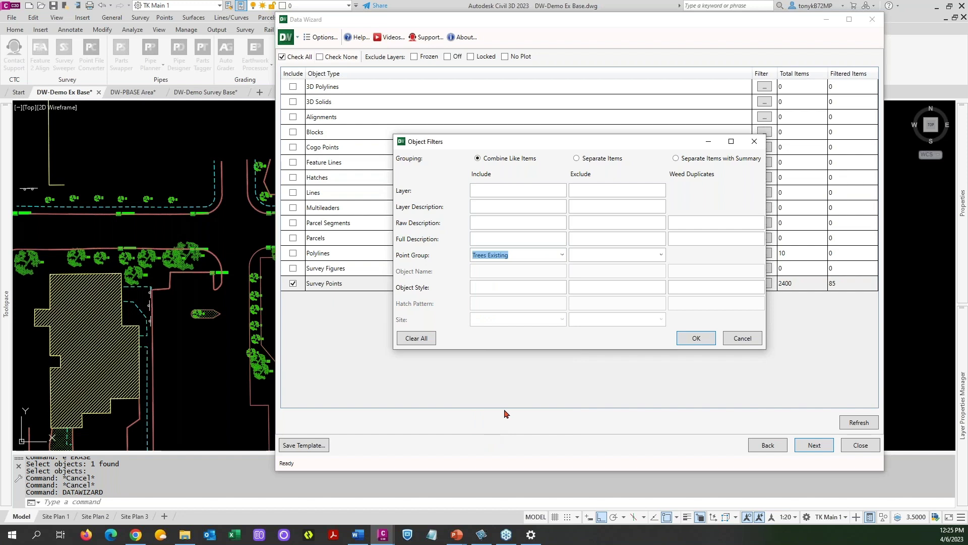
left_click(695, 338)
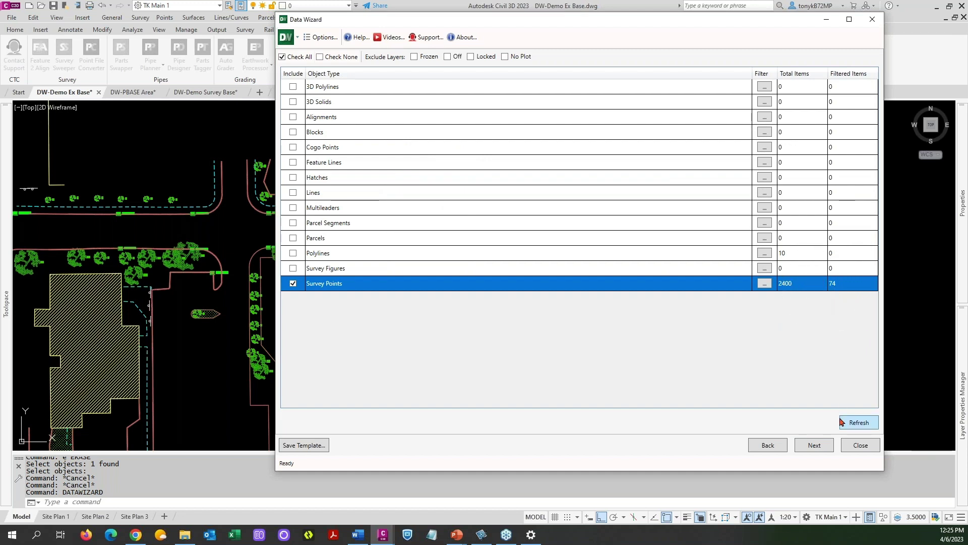
left_click(856, 448)
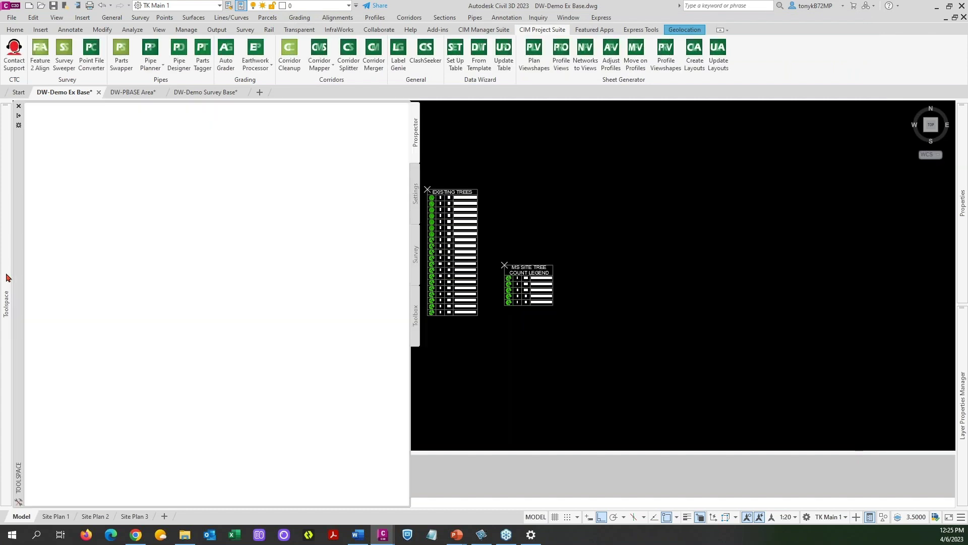
Move the Trees Existing point group to the top of the point group display order and apply the change
mouse_move(7, 278)
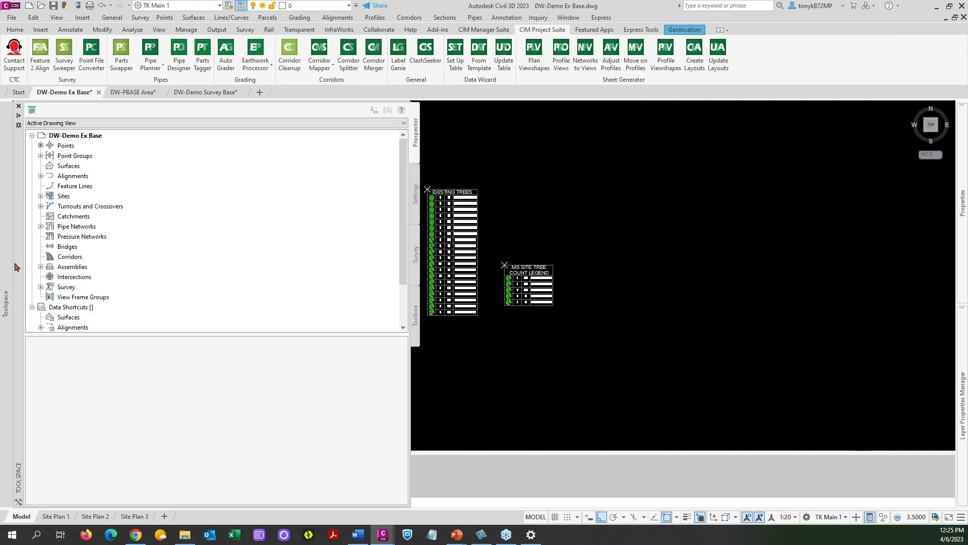
right_click(87, 156)
left_click(122, 159)
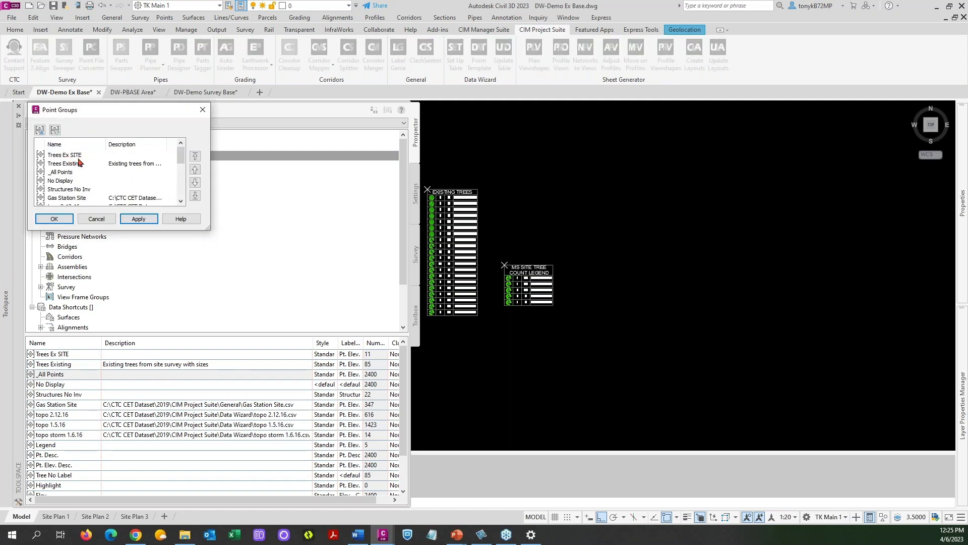
left_click(75, 164)
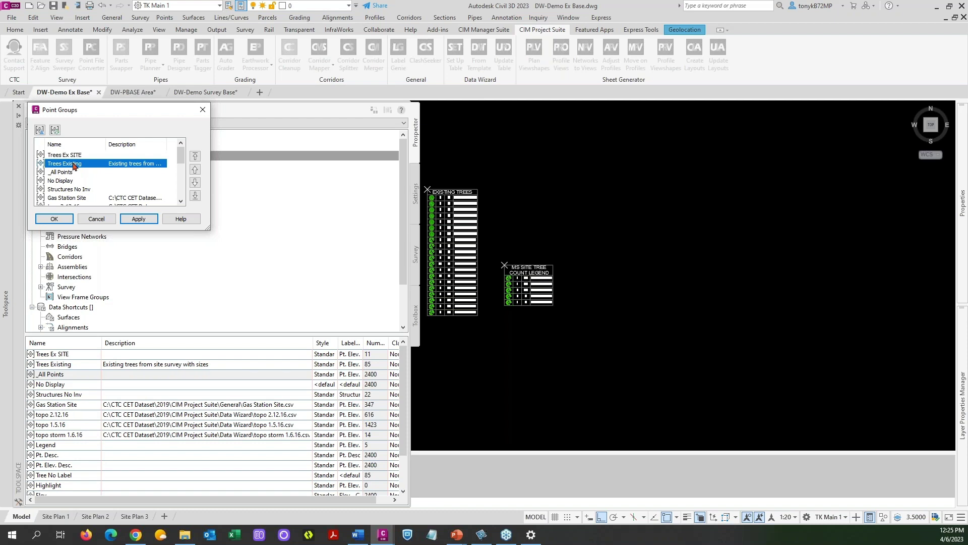
left_click(194, 155)
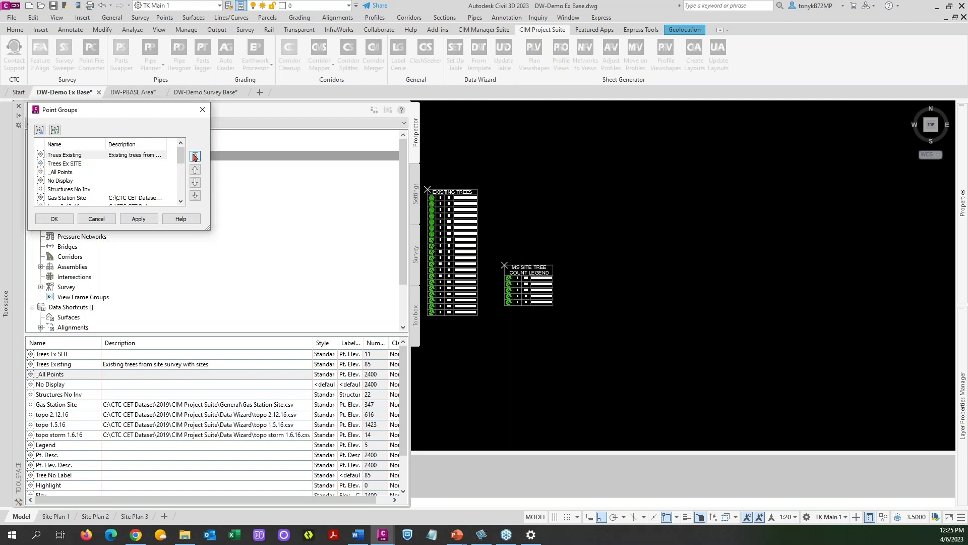
left_click(139, 220)
left_click(53, 219)
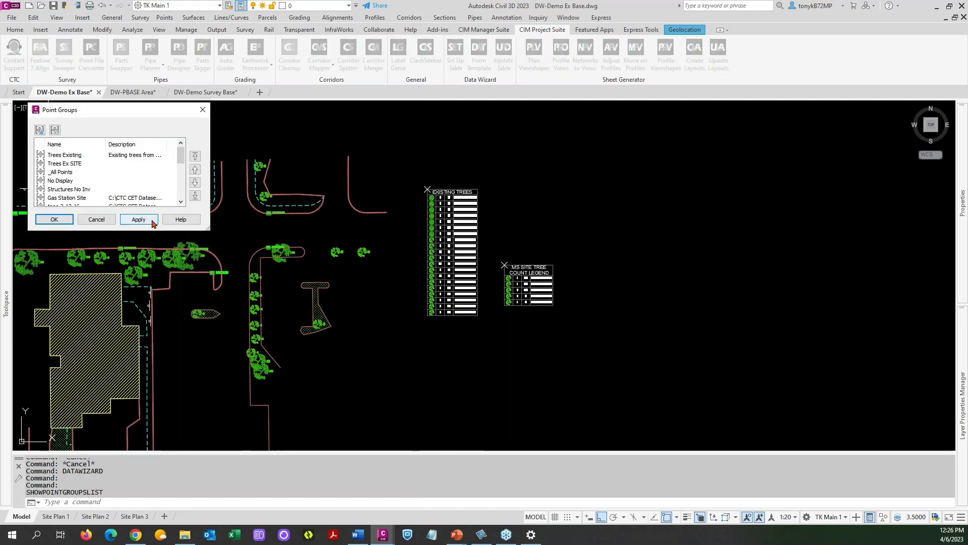
left_click(54, 219)
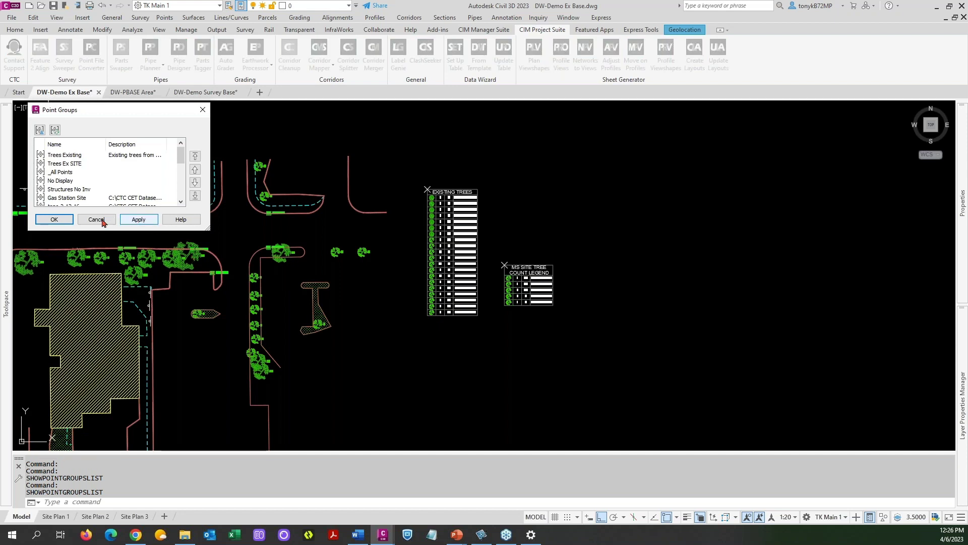
left_click(96, 219)
Rerun the Data Wizard on the current drawing and refresh the object counts for the filtered survey points
right_click(612, 217)
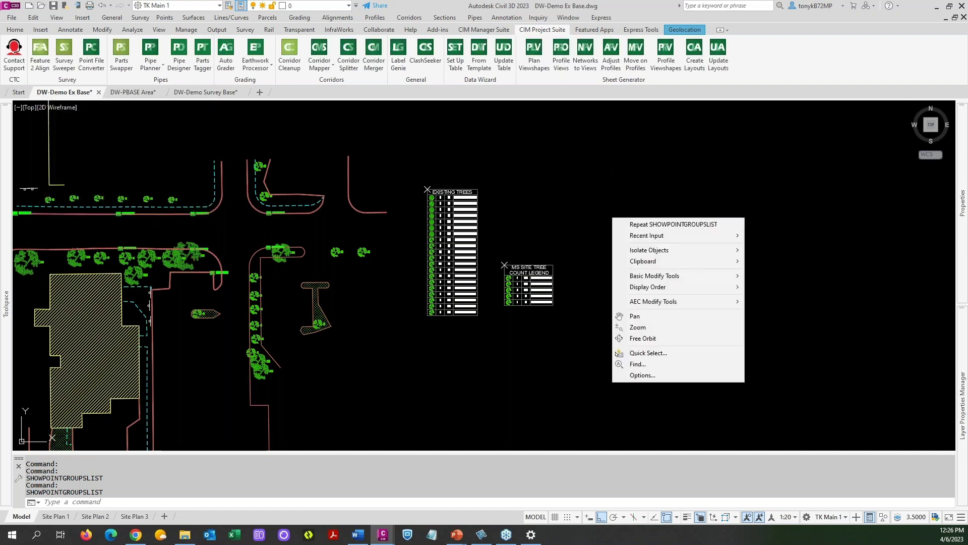
mouse_move(653, 237)
left_click(761, 247)
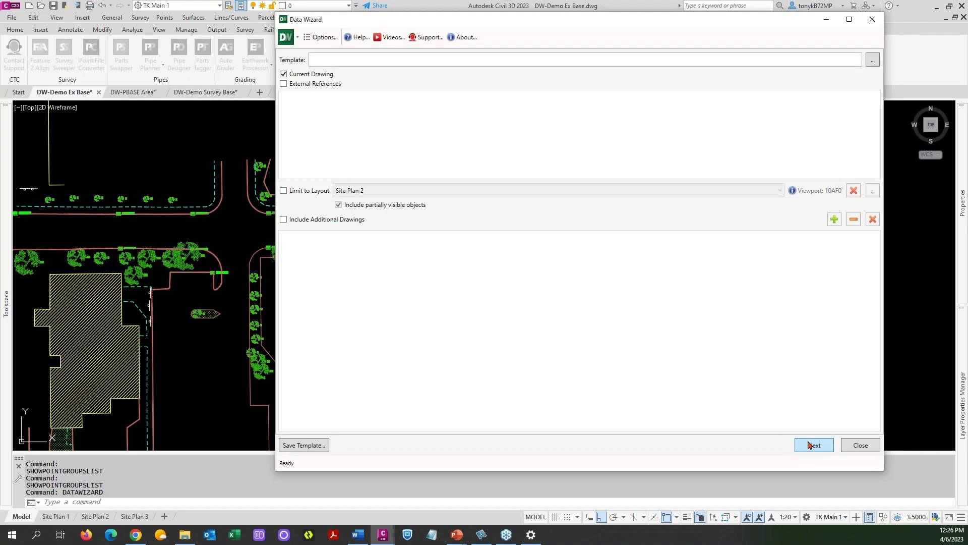
left_click(809, 445)
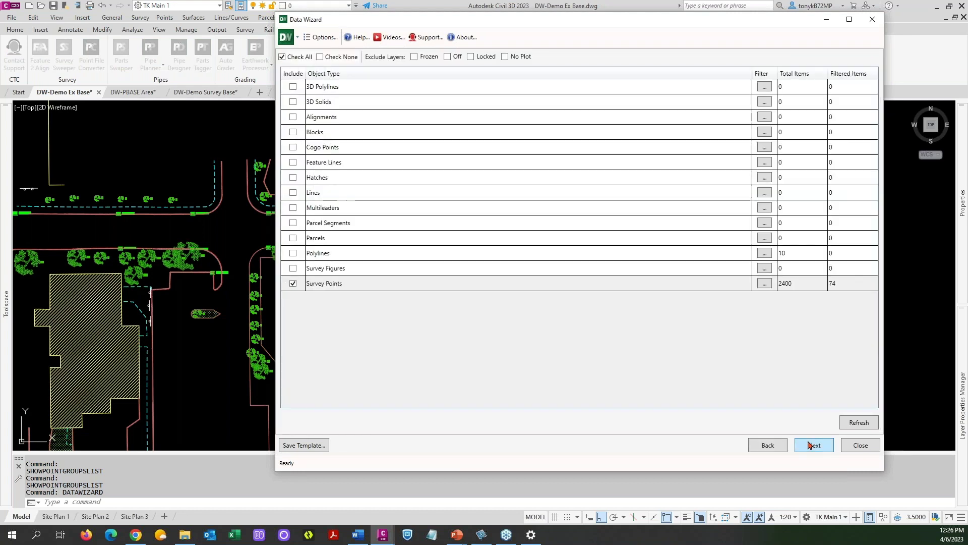
left_click(857, 424)
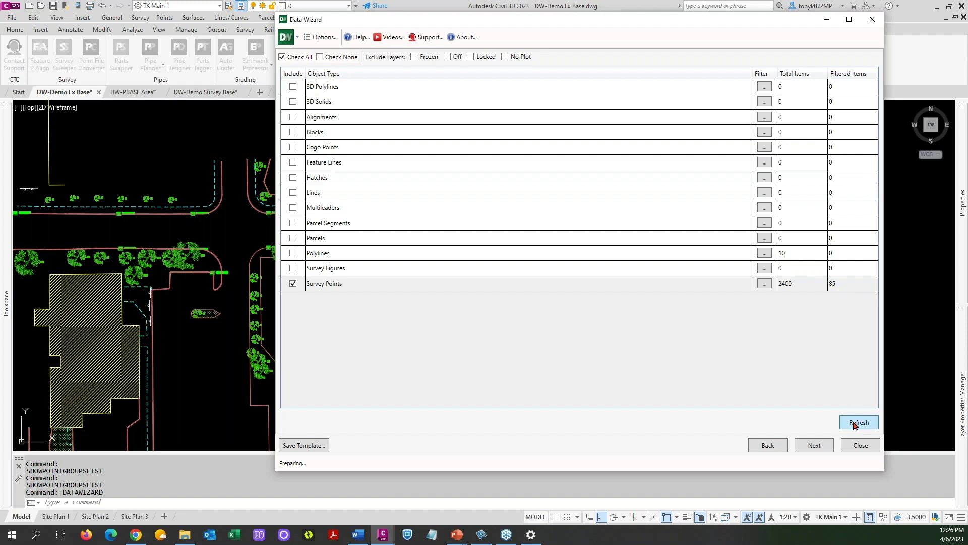
Advance the Data Wizard to its final page and save the settings as template Demo 4-6-23 Trees.DWizTemplate, replacing the existing file
left_click(814, 445)
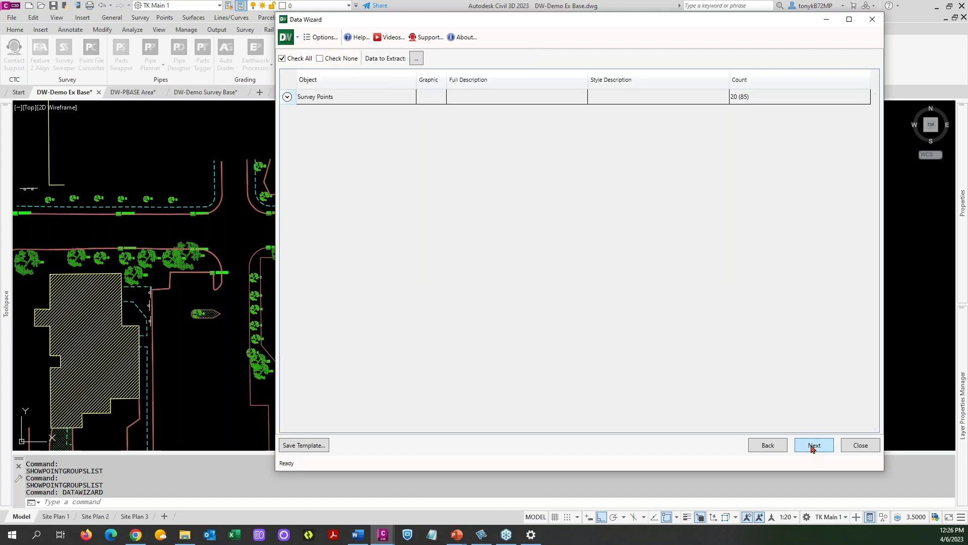
left_click(813, 445)
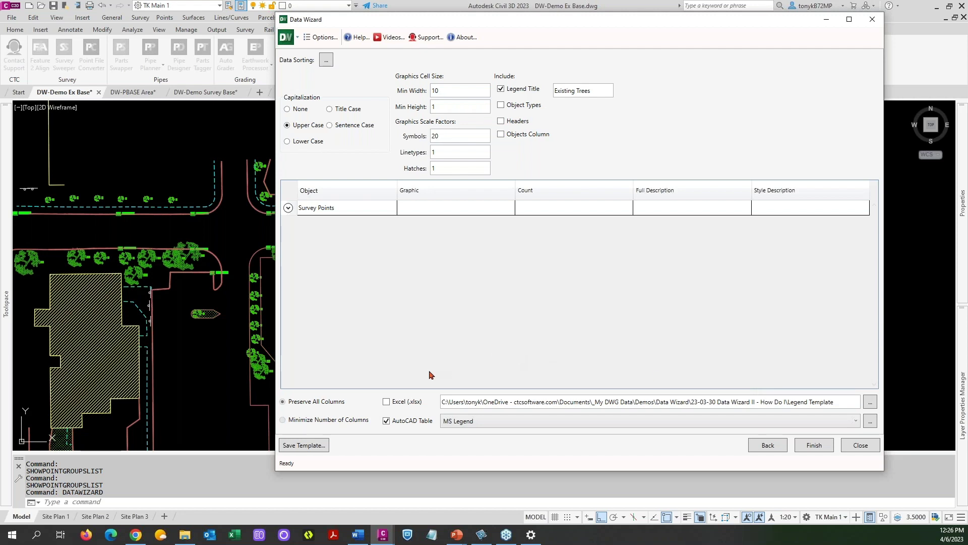
left_click(304, 444)
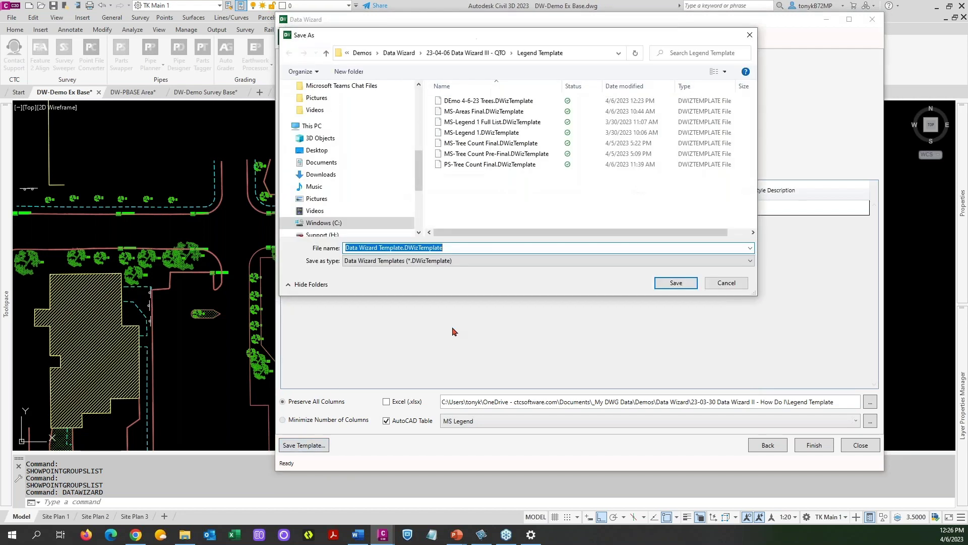
left_click(469, 101)
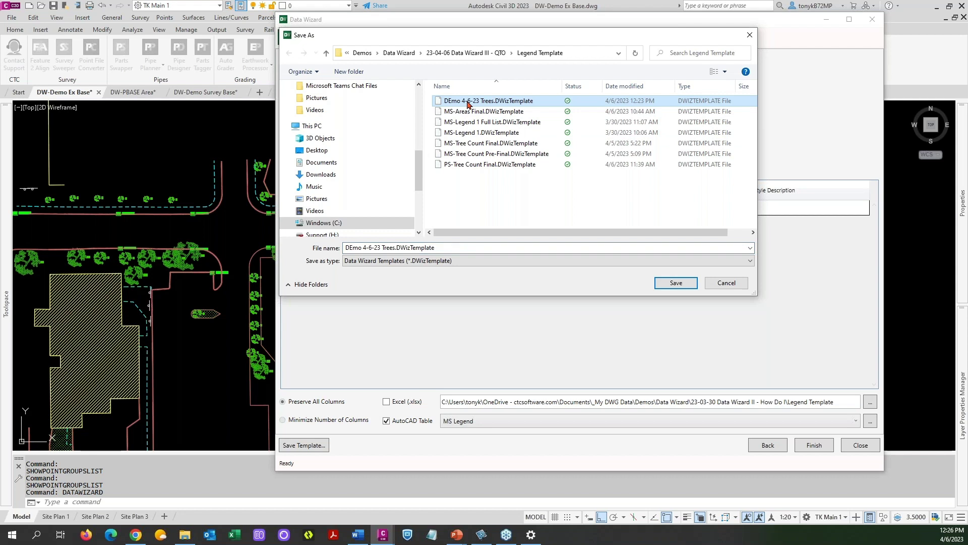
left_click(345, 247)
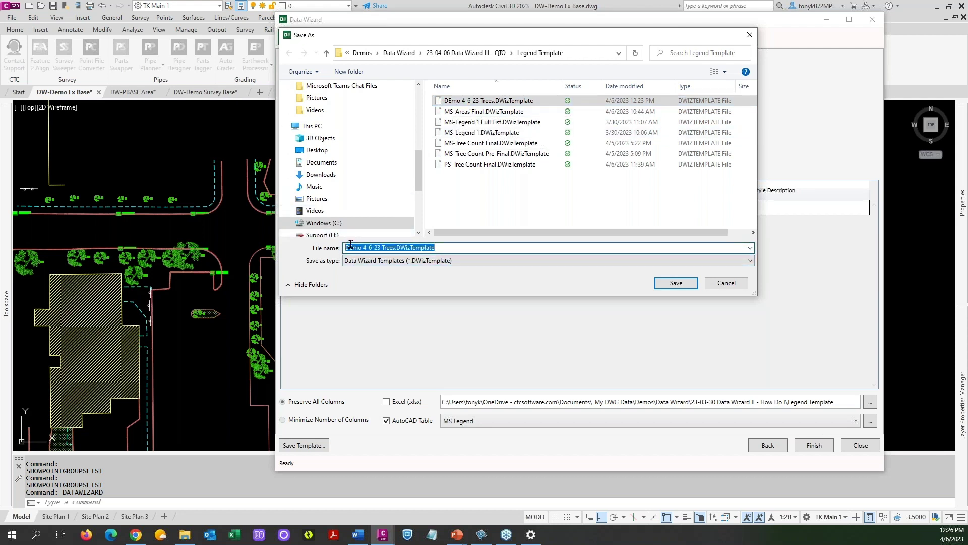
left_click(346, 248)
key("Delete")
type("e")
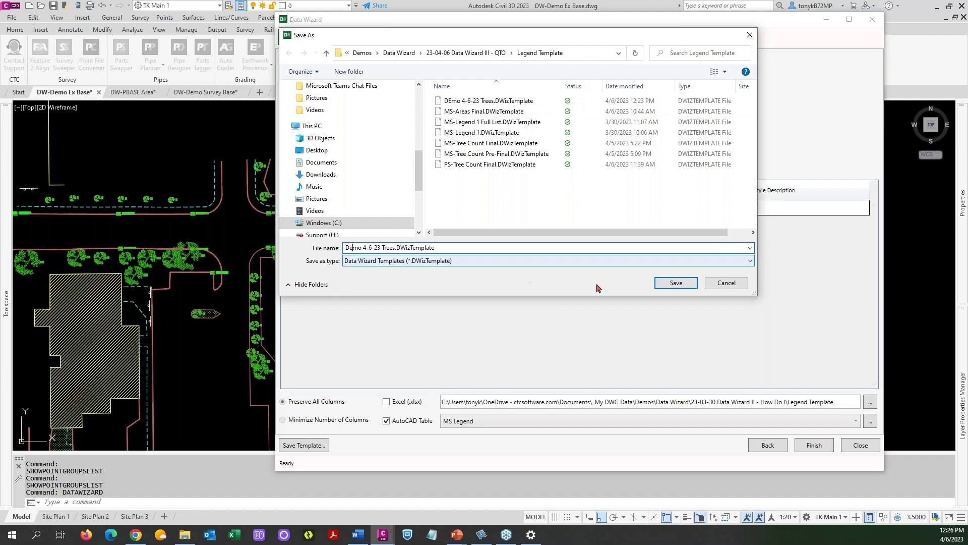
left_click(676, 282)
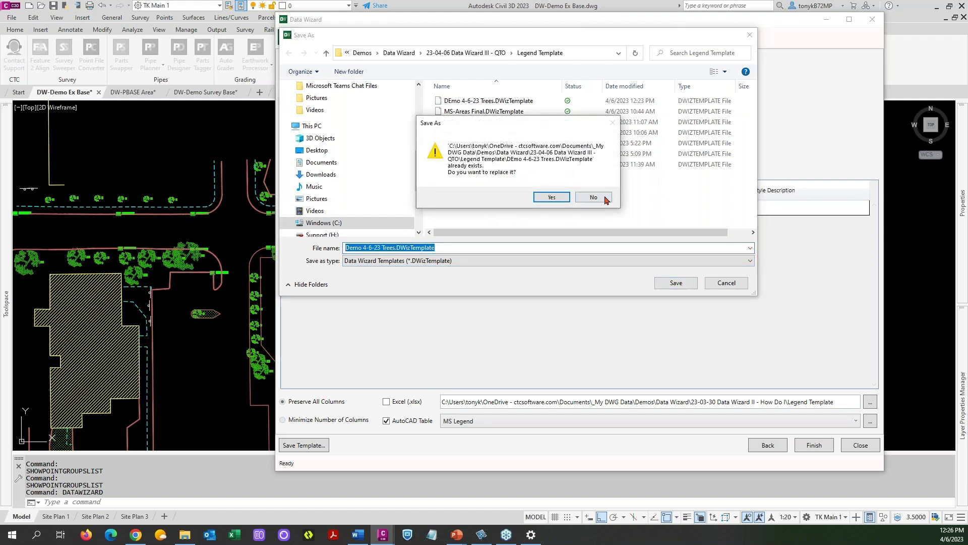
left_click(550, 198)
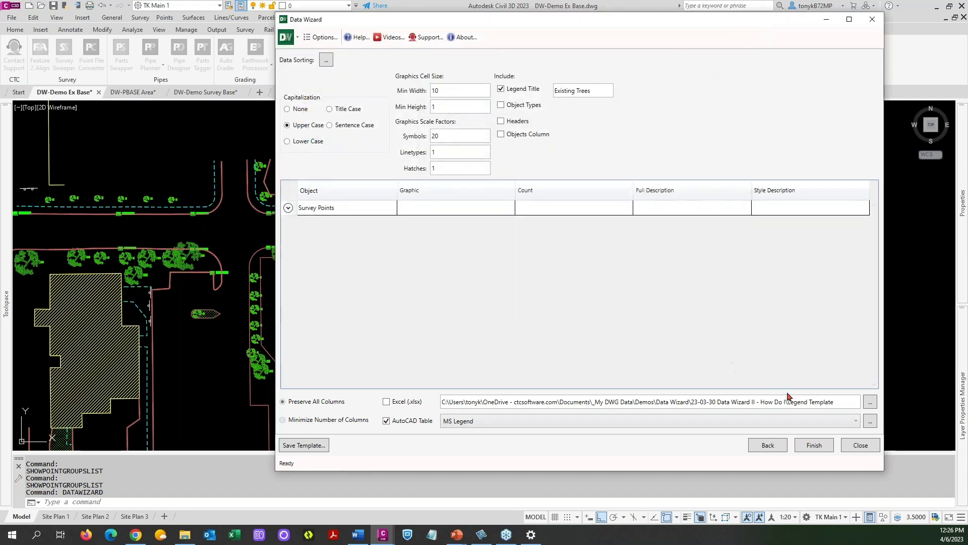
Finish the Data Wizard and place the Existing Trees table in model space beside the MS Site Tree Count Legend
left_click(811, 445)
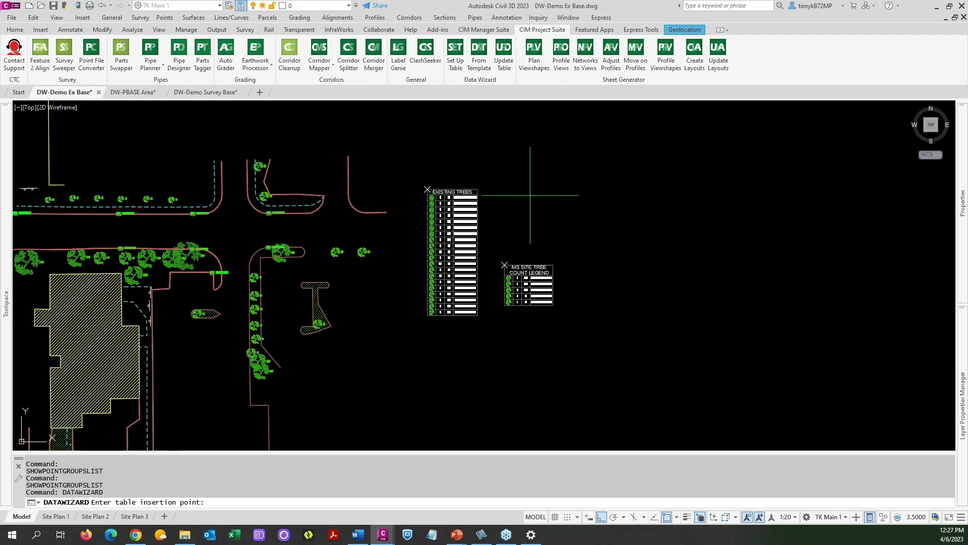
left_click(554, 192)
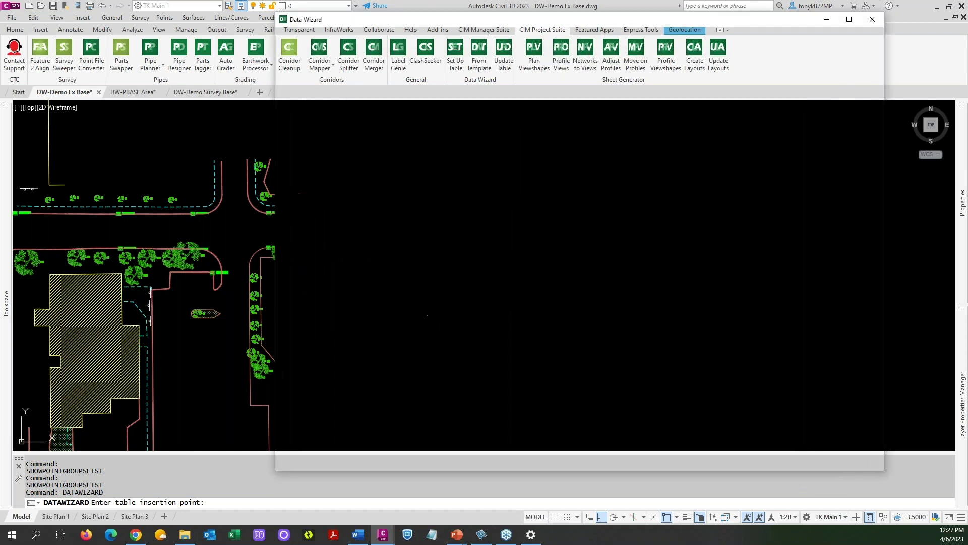
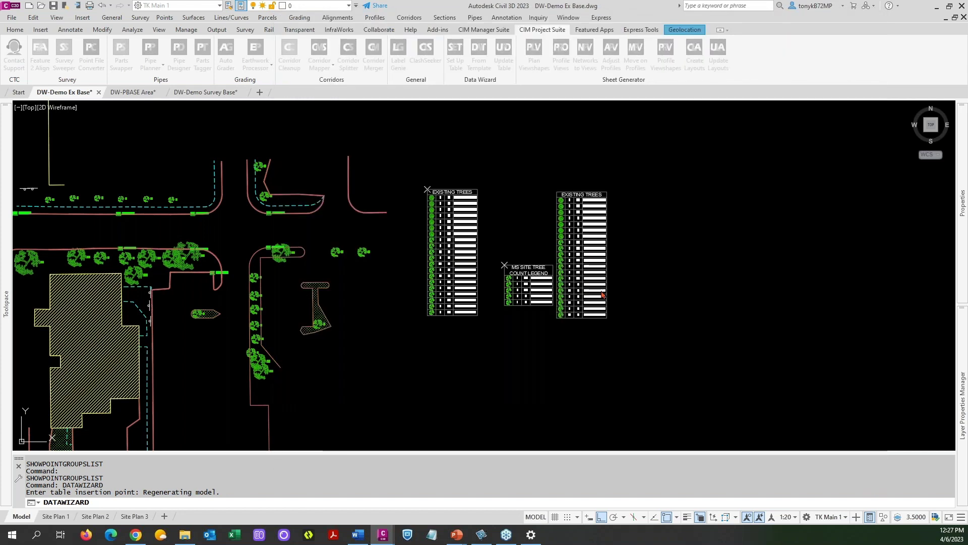
left_click(604, 345)
key("Escape")
key("Escape")
key("Escape")
scroll(565, 242, "up", 4)
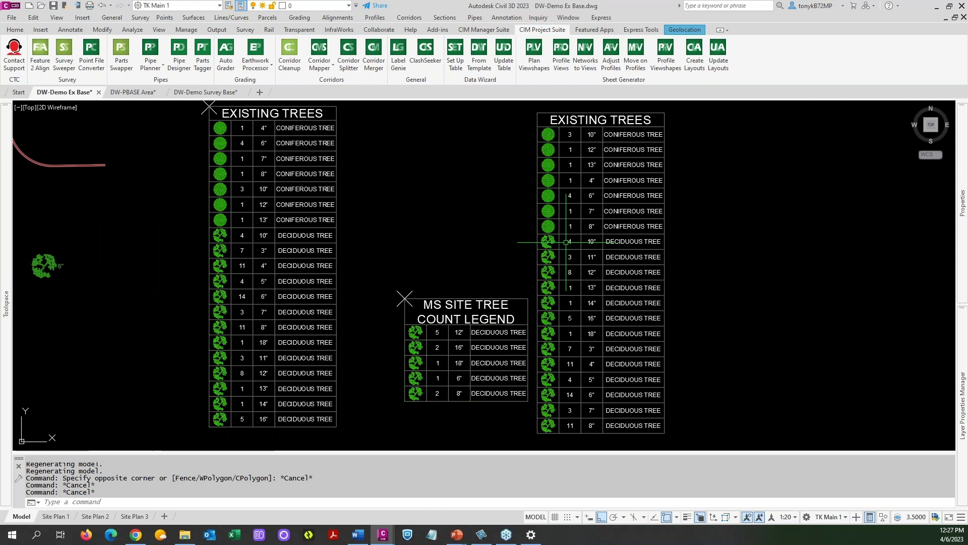
Erase the newly placed duplicate Existing Trees table beside the MS Site Tree Count Legend
scroll(566, 242, "down", 2)
key("Escape")
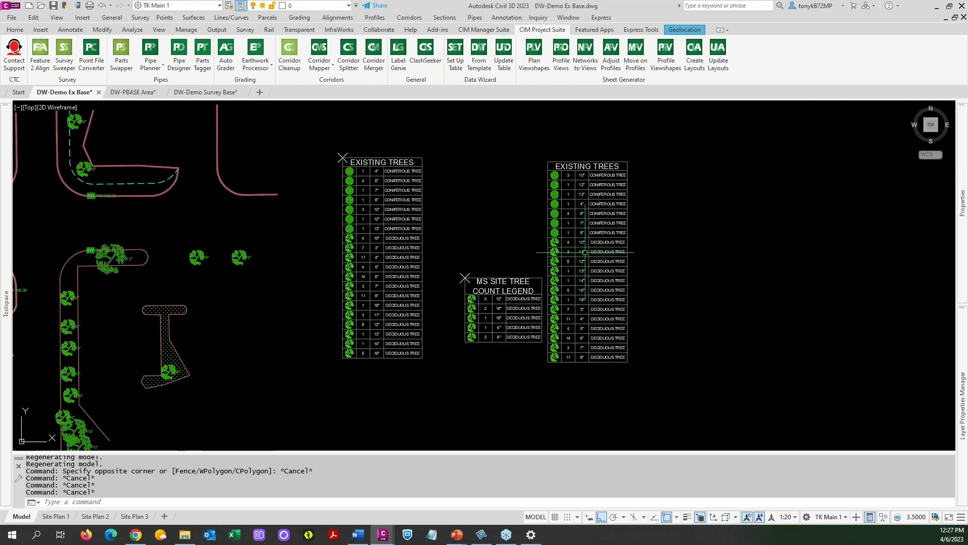
type("e")
key("Return")
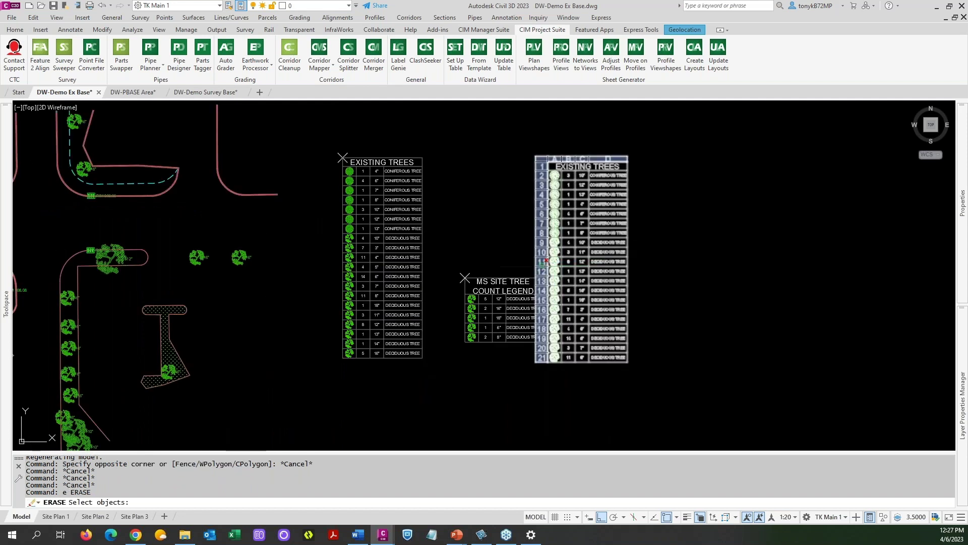
left_click(546, 260)
key("Return")
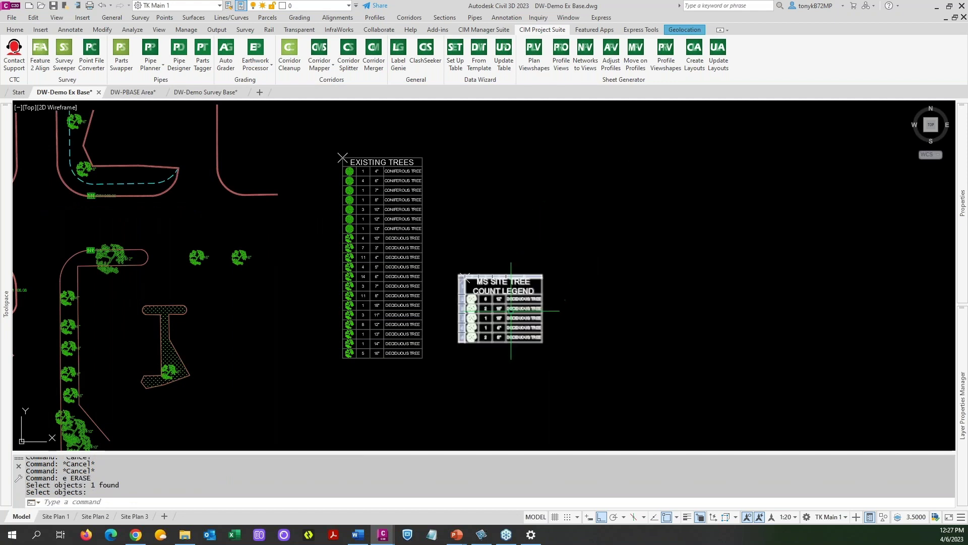
On the Site Plan 1 layout, narrow the table viewport so it frames only the Existing Trees table
scroll(511, 310, "up", 2)
scroll(511, 310, "down", 2)
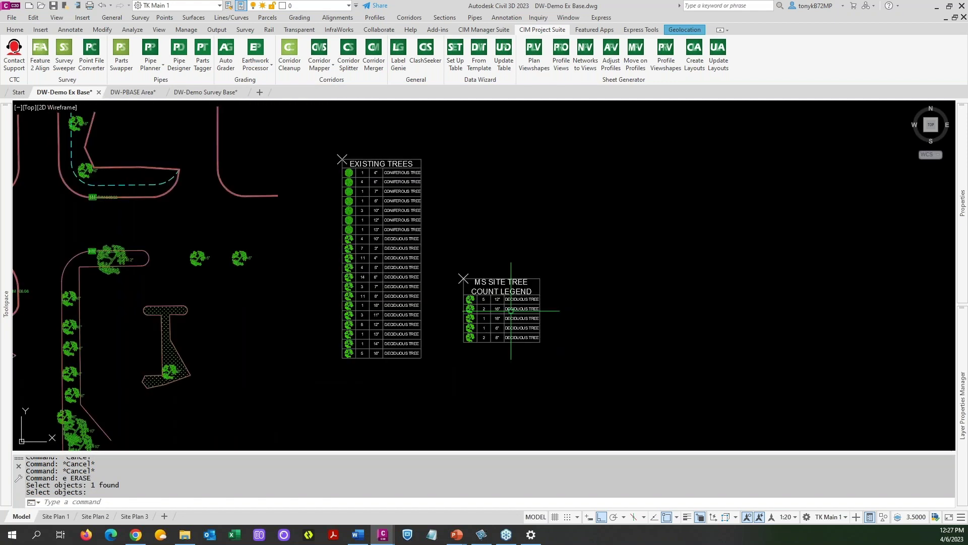
scroll(511, 310, "down", 3)
scroll(253, 401, "up", 1)
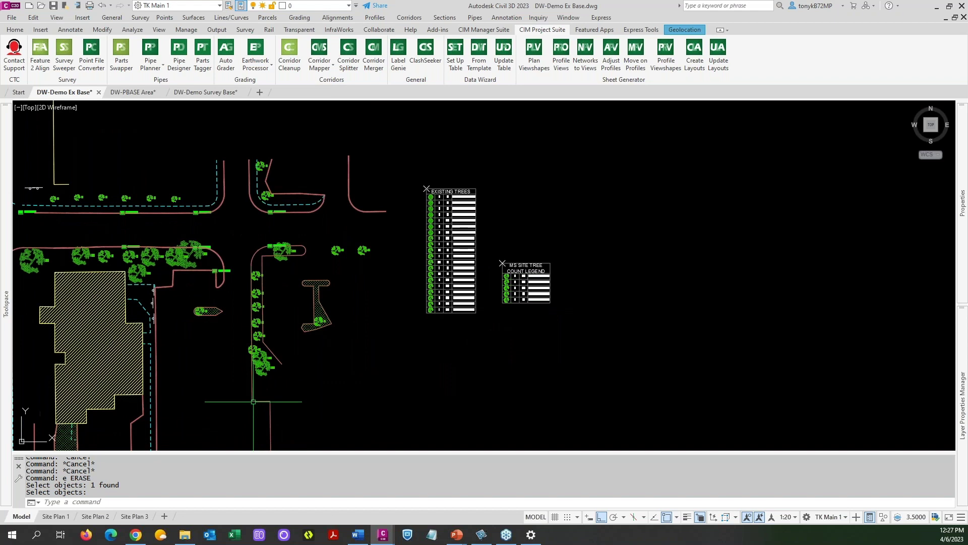
left_click(55, 516)
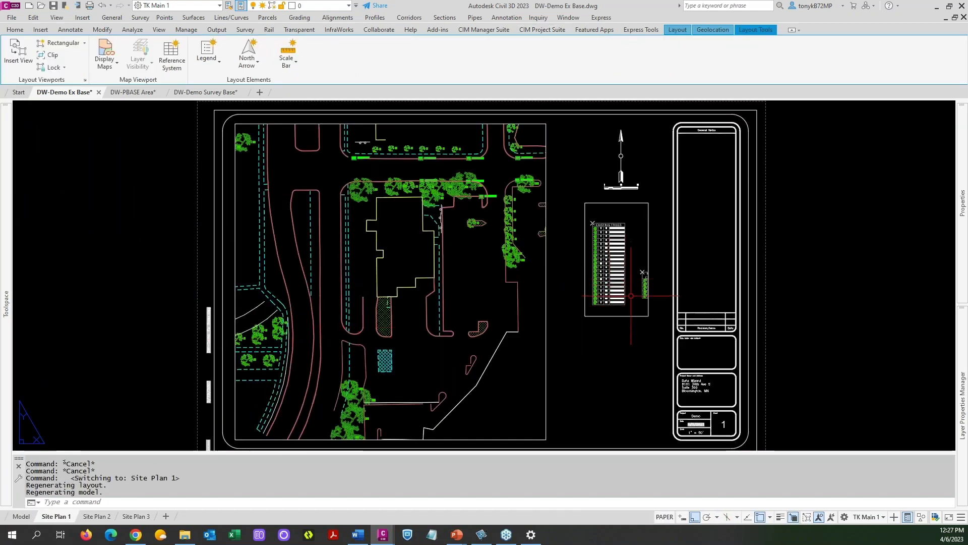
left_click(644, 315)
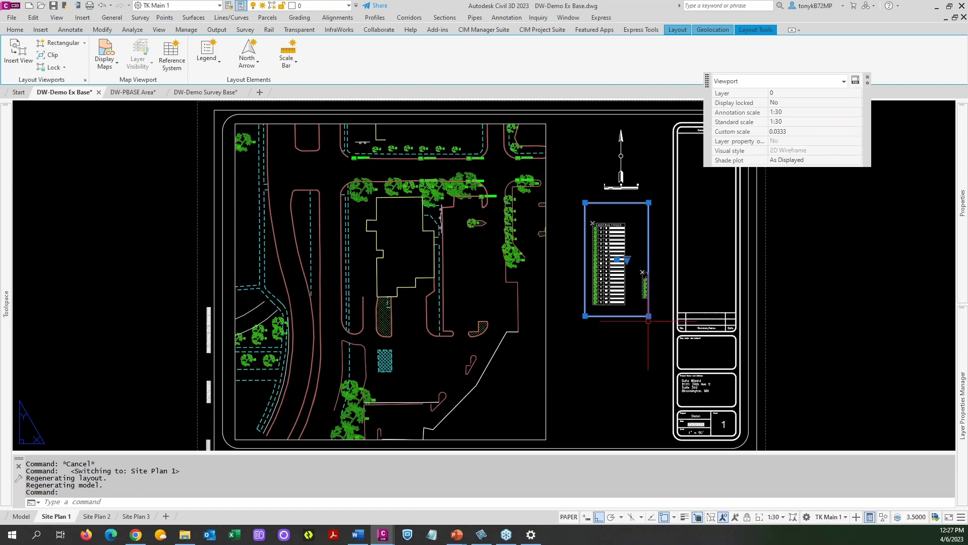
left_click(648, 316)
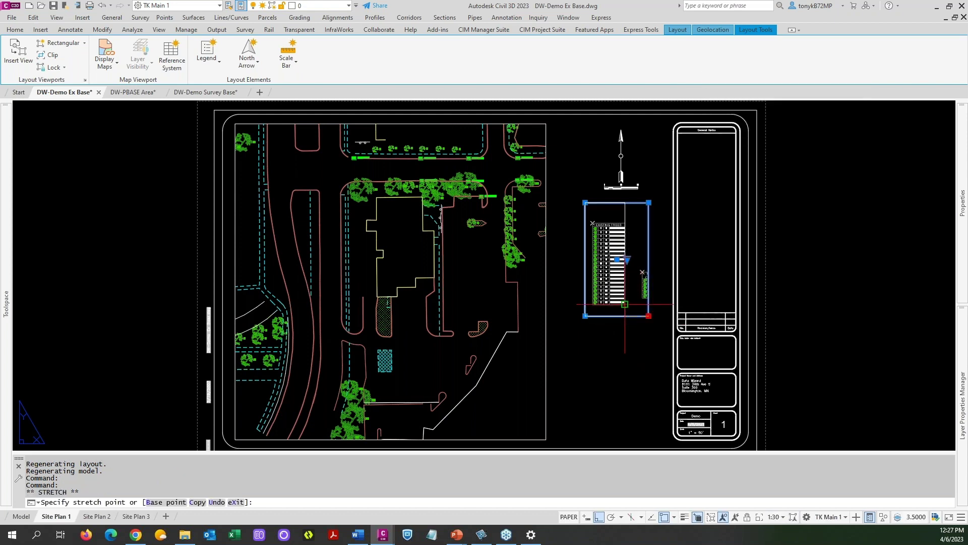
left_click(632, 305)
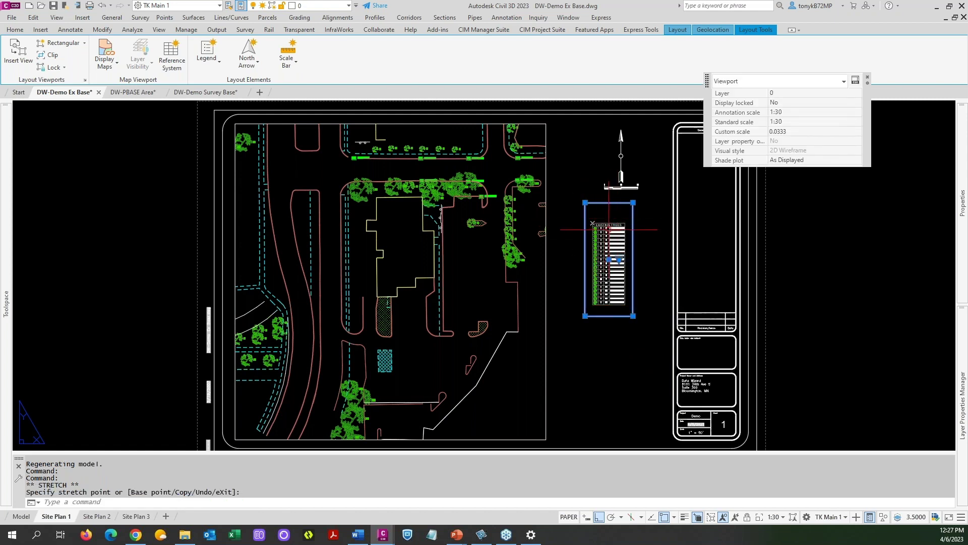
key("Escape")
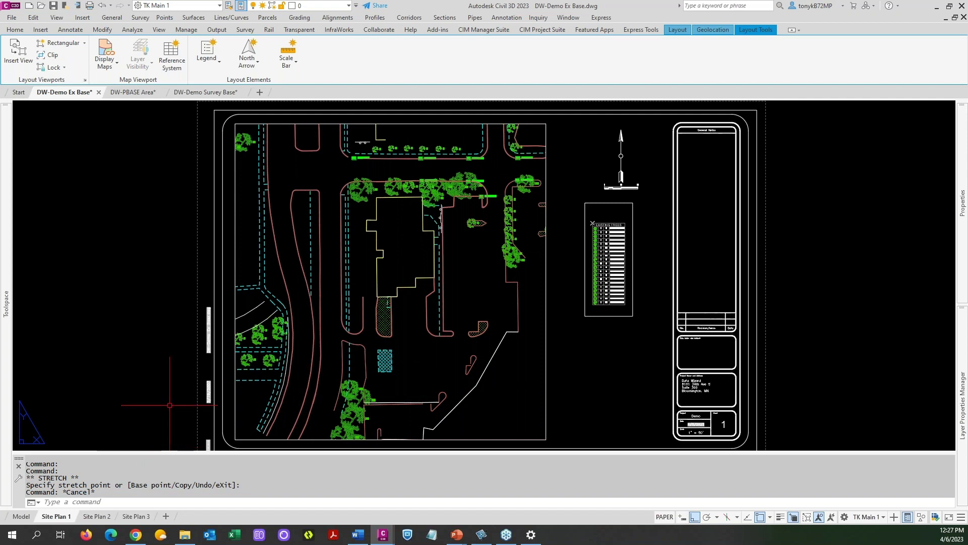
Return to model space and examine the MS Site Tree Count Legend table
left_click(23, 516)
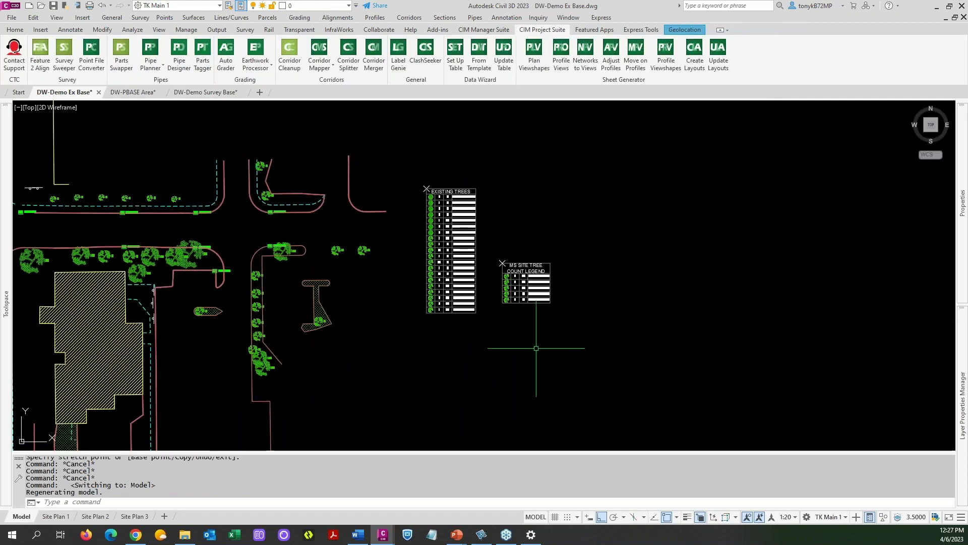
scroll(542, 310, "up", 3)
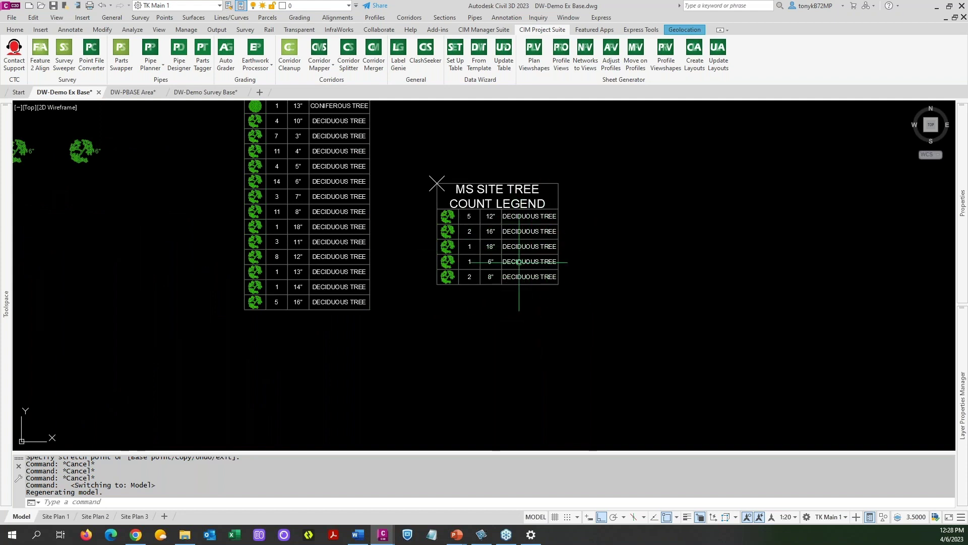
scroll(522, 247, "down", 4)
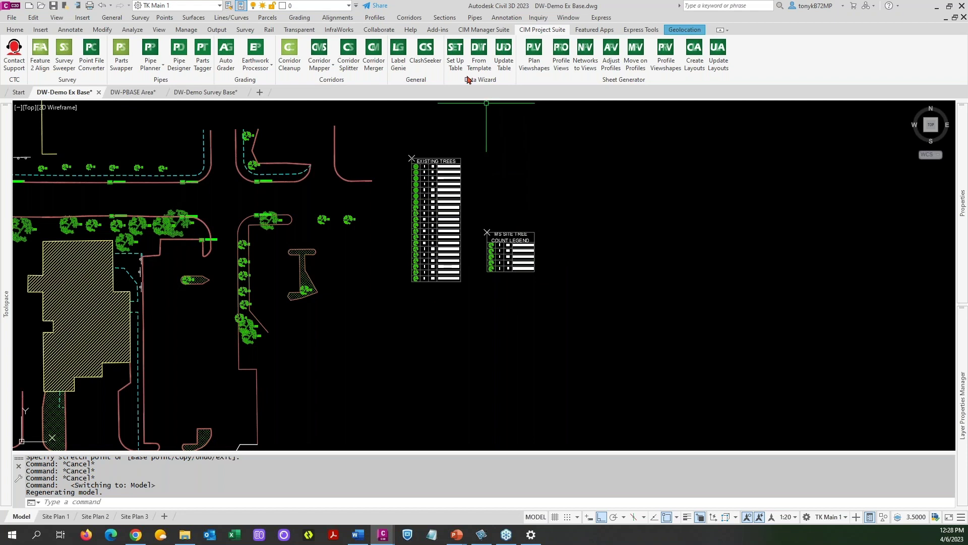
left_click(459, 70)
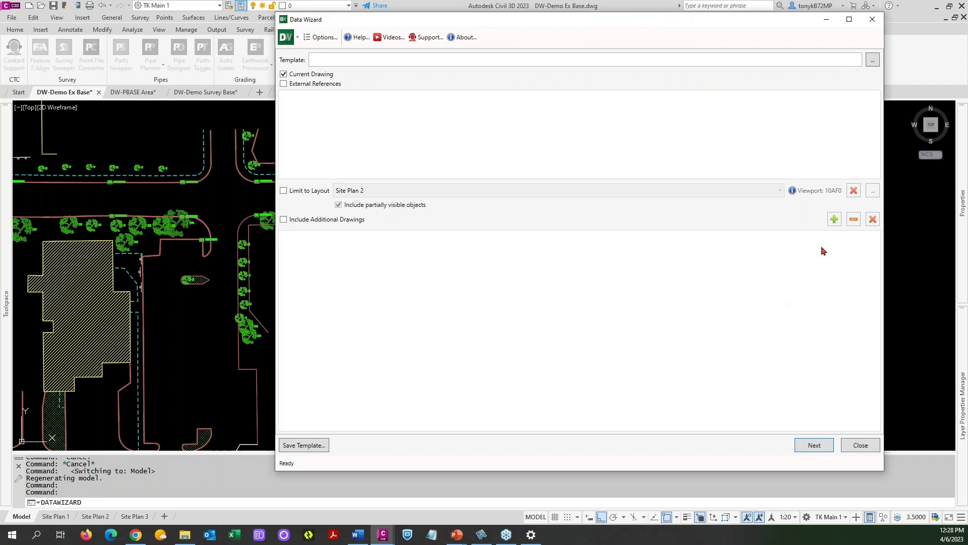
left_click(871, 63)
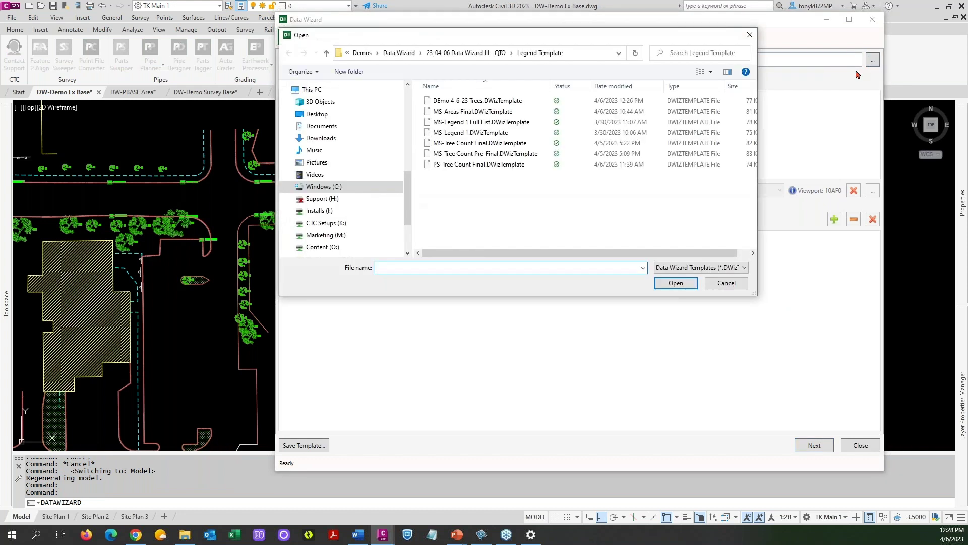
left_click(469, 54)
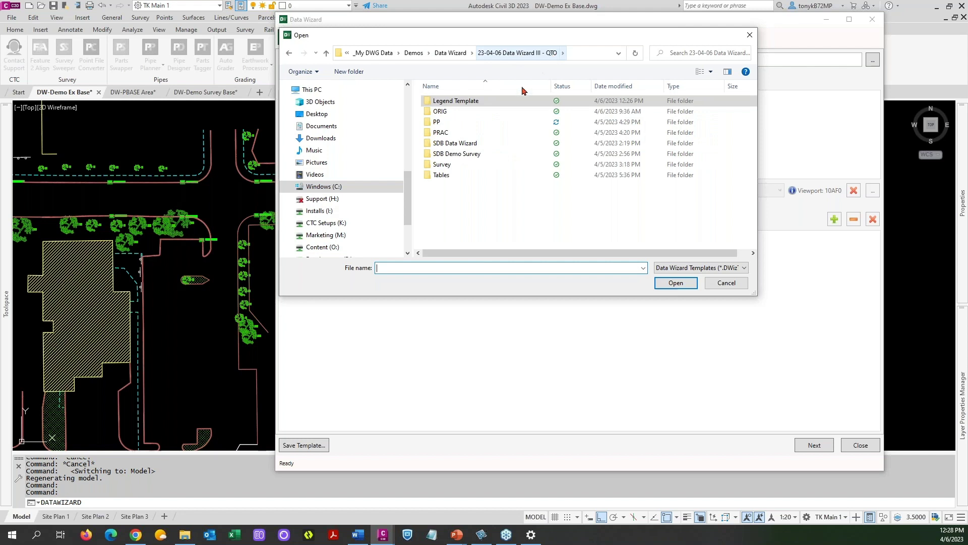
double_click(465, 102)
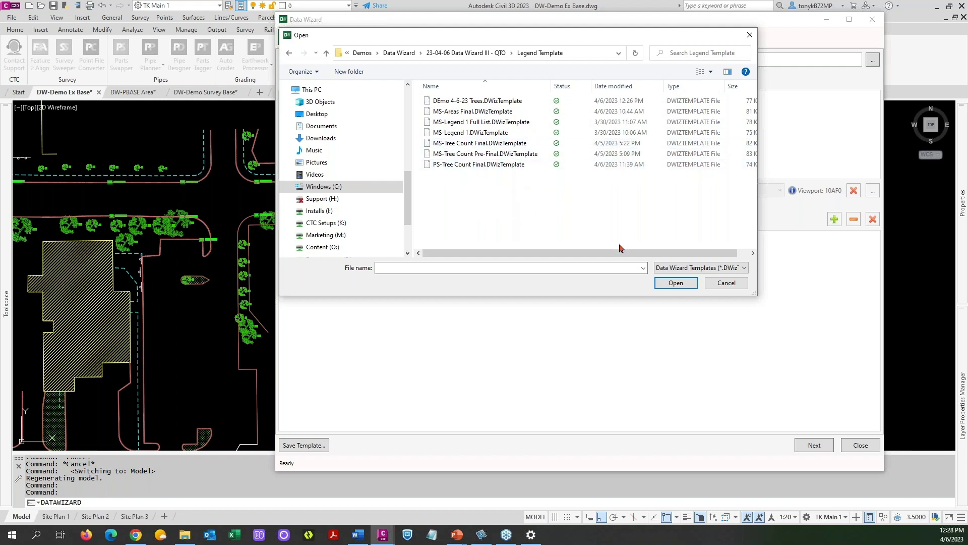
left_click(724, 283)
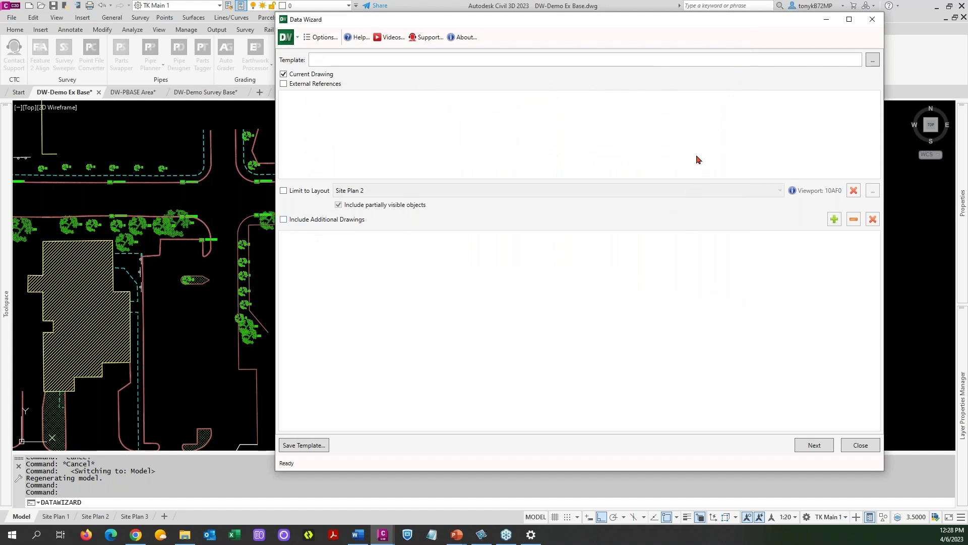
left_click(816, 446)
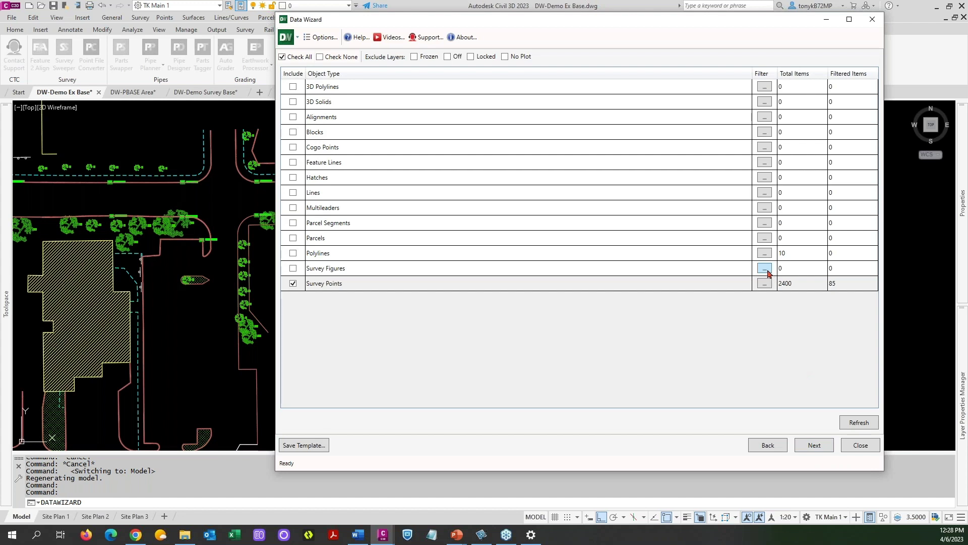
left_click(859, 446)
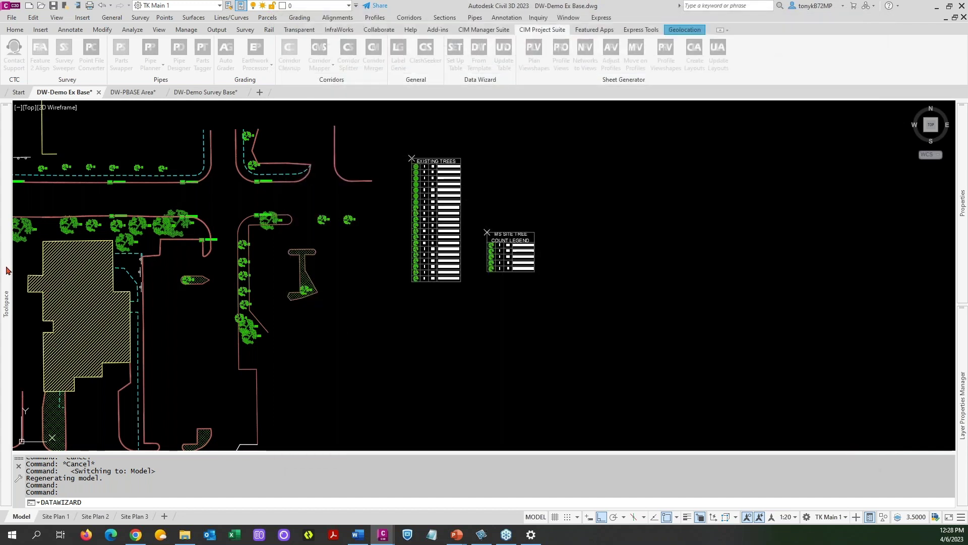
Move the Trees Ex SITE point group to the top of the point group display order
mouse_move(8, 271)
left_click(76, 156)
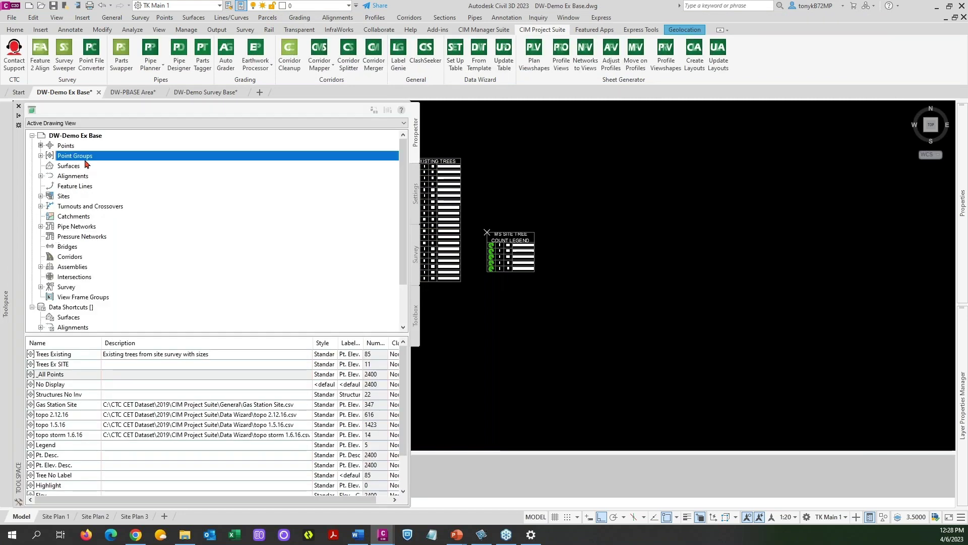
right_click(92, 157)
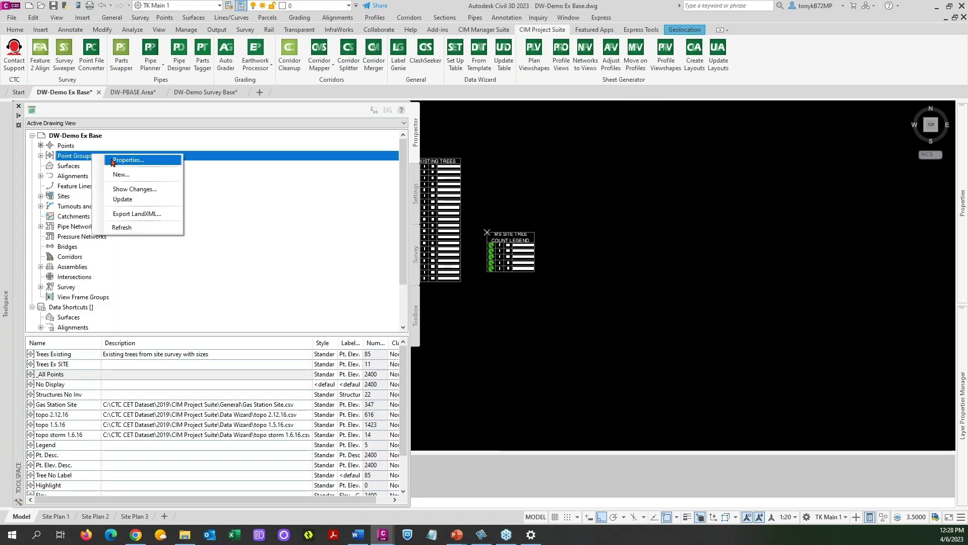
left_click(112, 160)
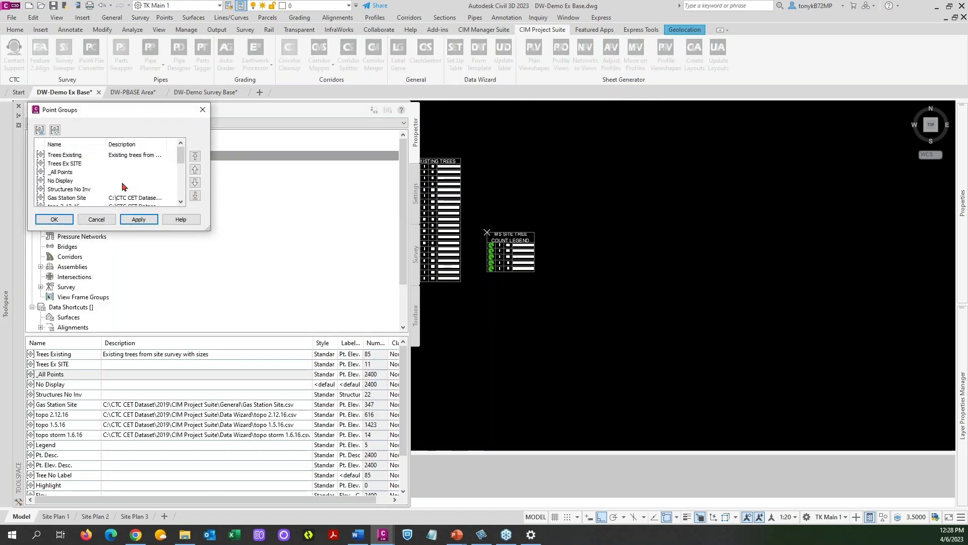
left_click(76, 164)
left_click(195, 156)
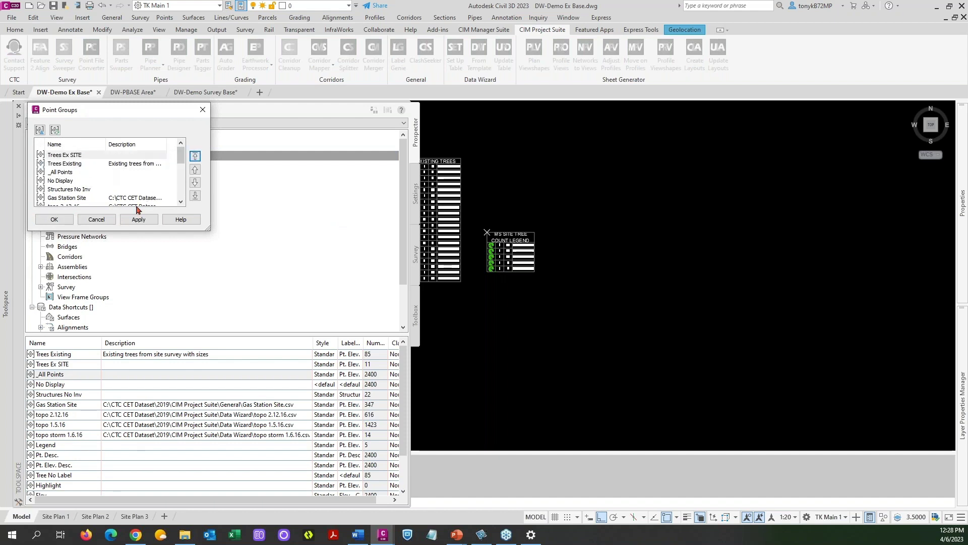
left_click(54, 219)
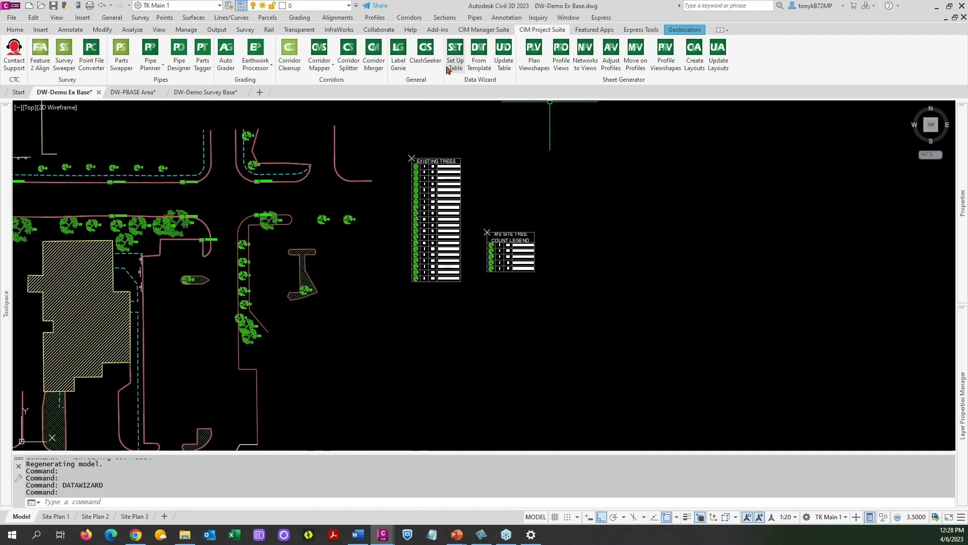
Set up a Data Wizard table with survey points filtered to the Trees Ex SITE point group and refresh the item counts
left_click(455, 67)
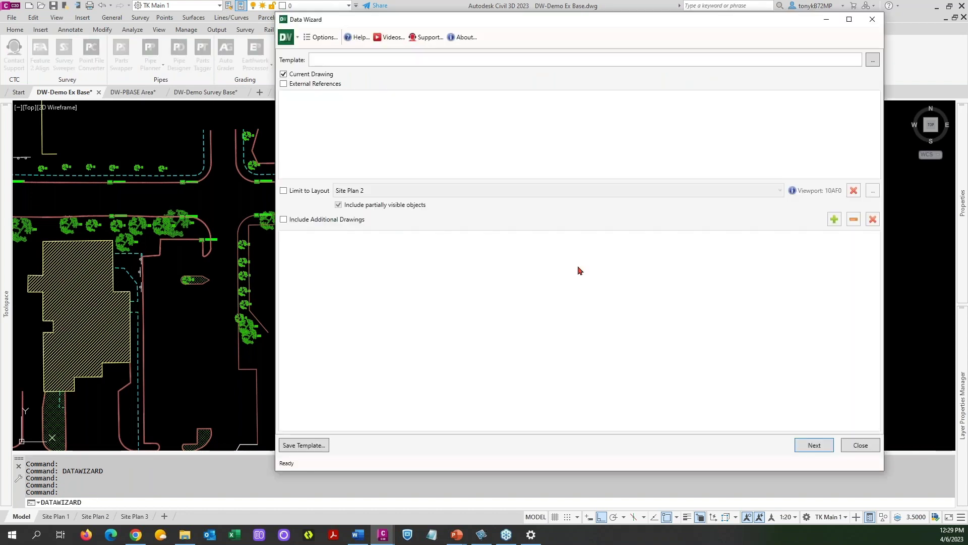
left_click(814, 446)
left_click(767, 286)
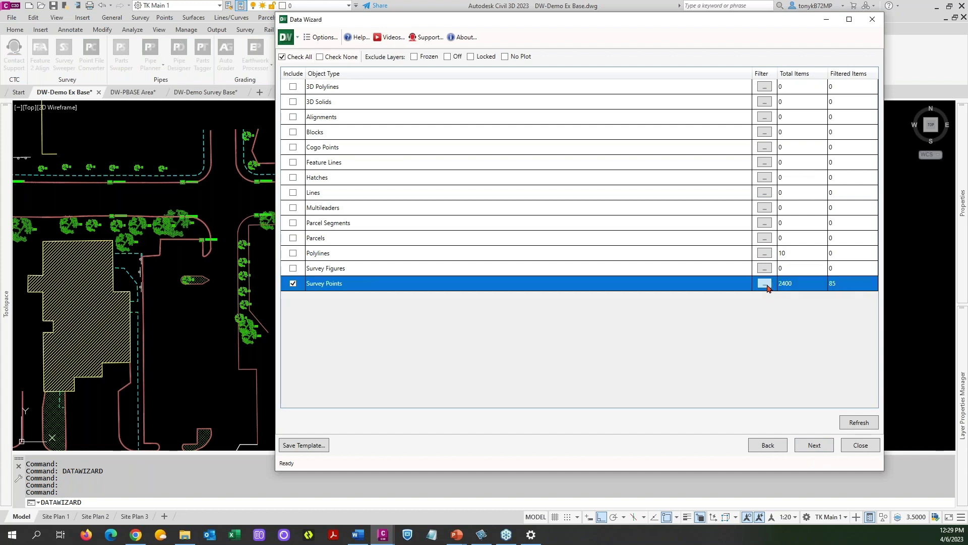
left_click(765, 285)
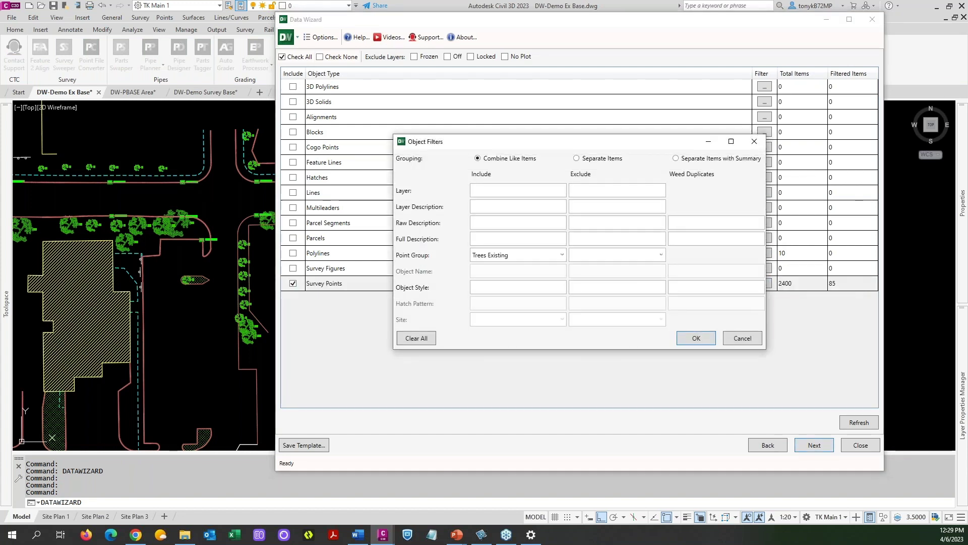
left_click(562, 254)
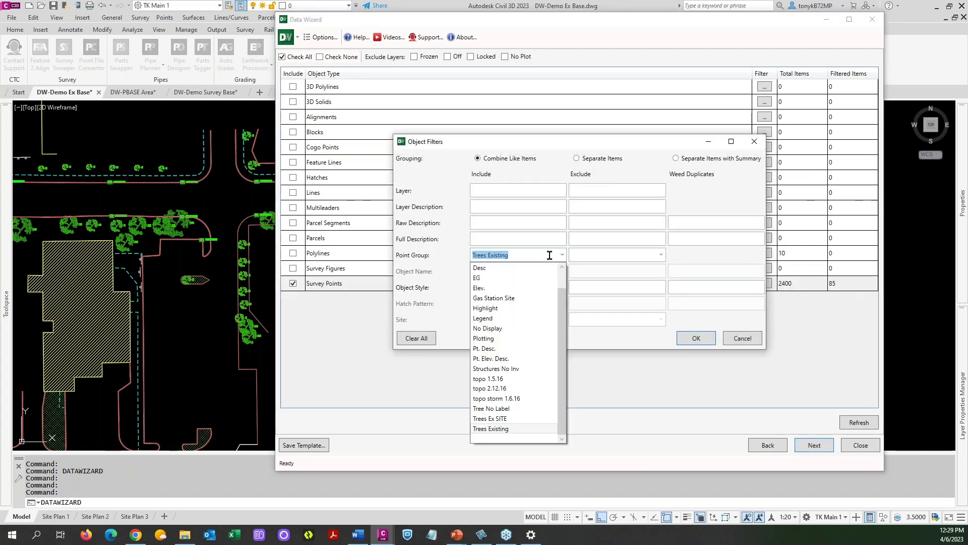
left_click(496, 419)
left_click(703, 340)
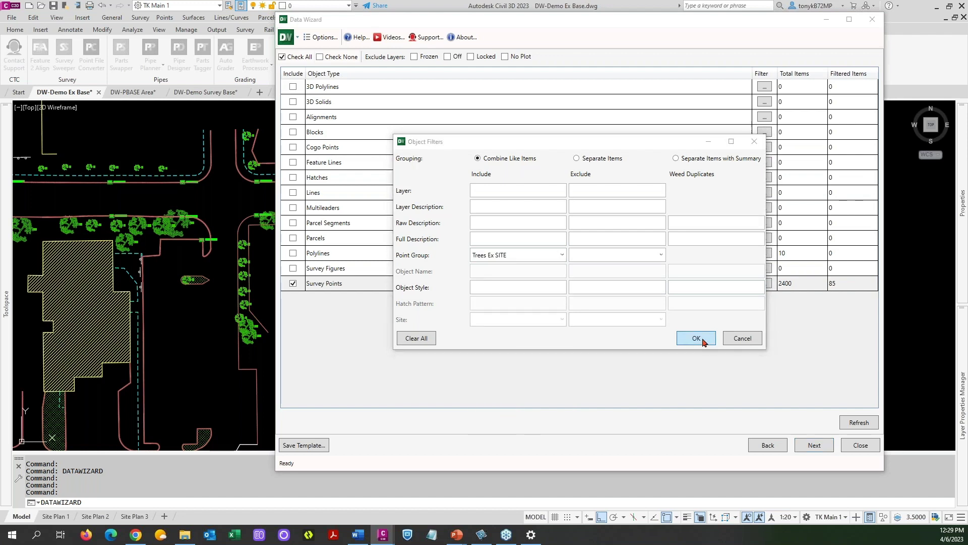
left_click(858, 422)
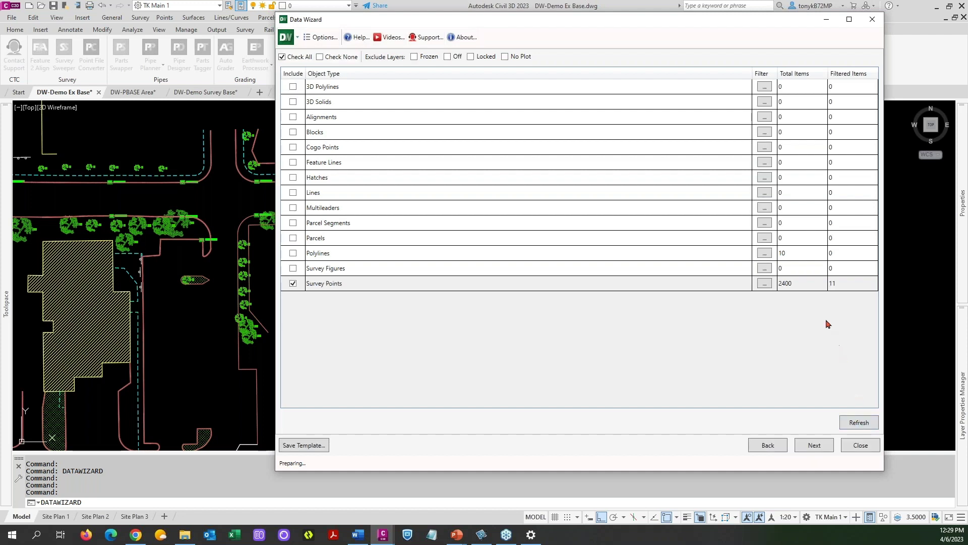
Advance to the table output settings and change the legend title to Existing Site Trees
key("ctrl")
key("ctrl")
left_click(808, 444)
left_click(814, 445)
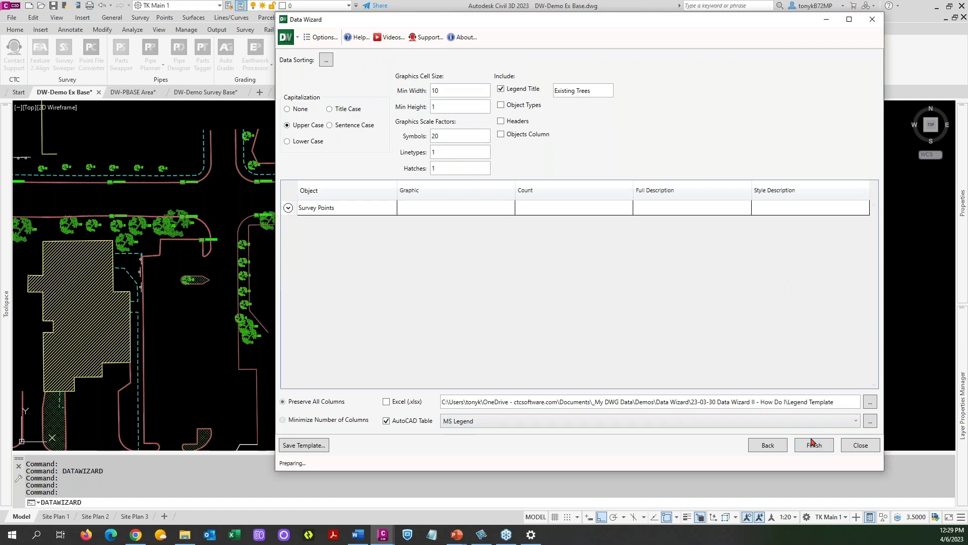
left_click(591, 92)
type("WSit")
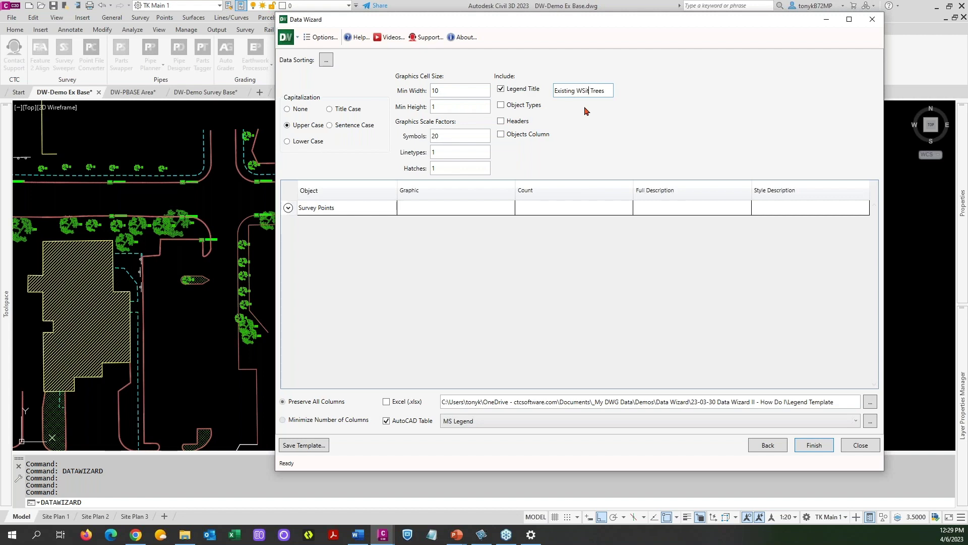
key("BackSpace")
key("BackSpace")
key("BackSpace")
type("e")
Finish the wizard, place the Existing Site Trees table beside the MS Site Tree Count Legend, and compare the two tables
left_click(813, 447)
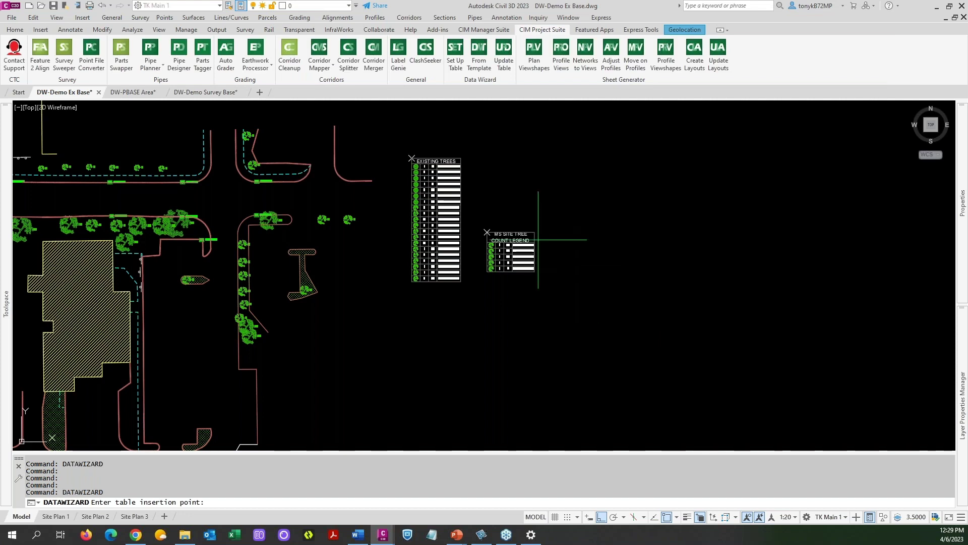
left_click(565, 232)
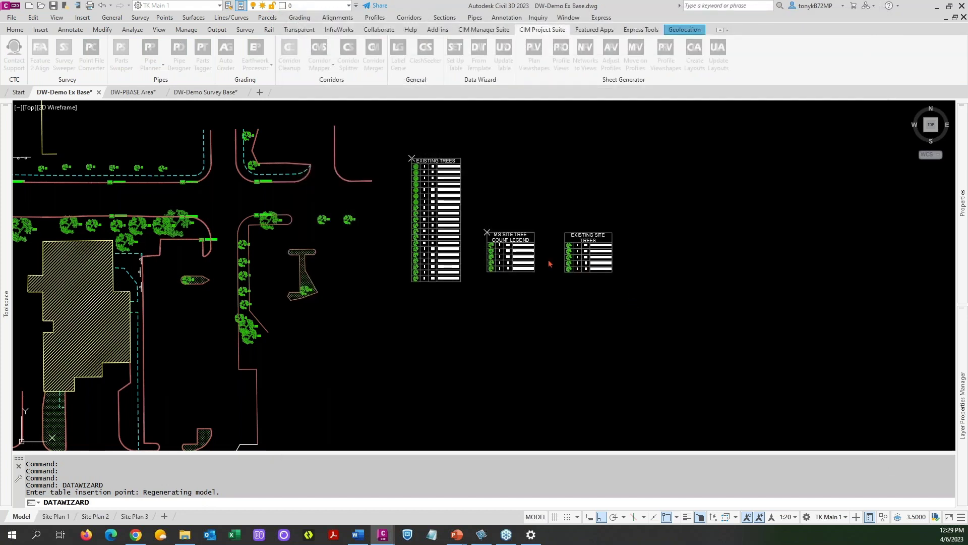
scroll(552, 263, "up", 6)
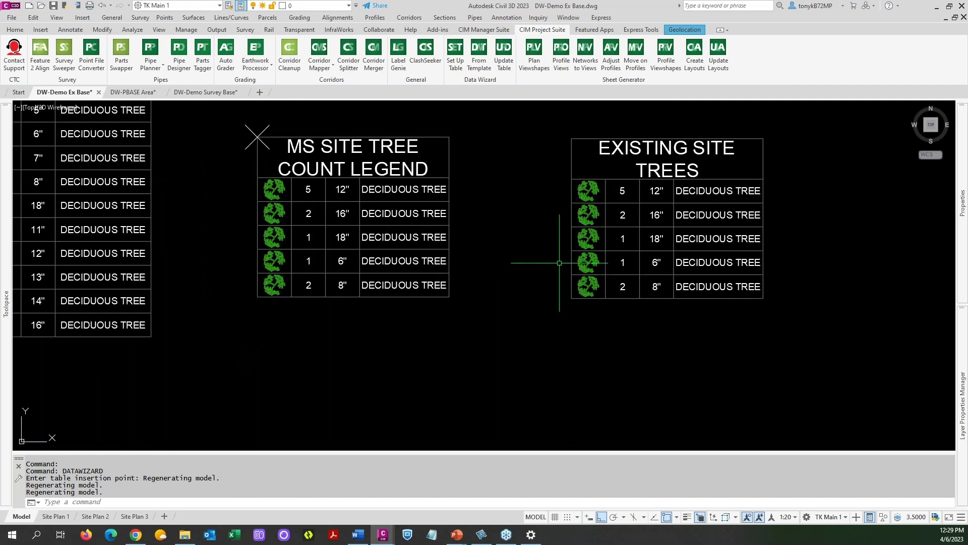
scroll(559, 262, "down", 2)
scroll(563, 263, "down", 2)
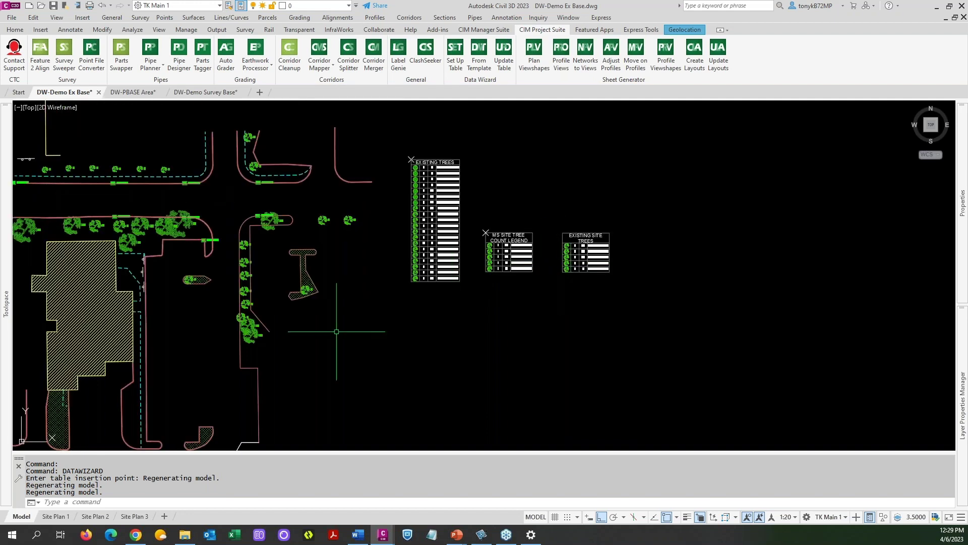
Switch to the Site Plan 2 layout and examine its Existing Trees table
mouse_move(94, 519)
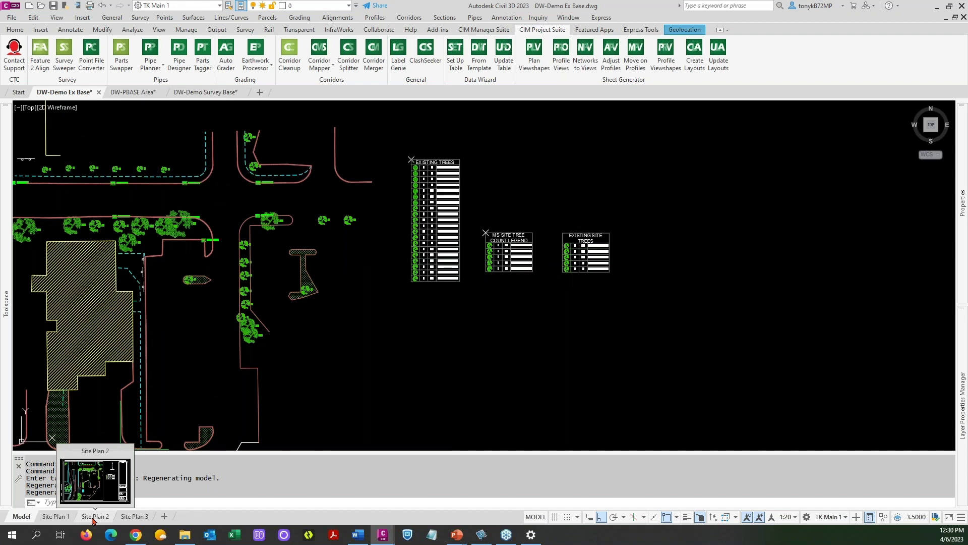
left_click(93, 516)
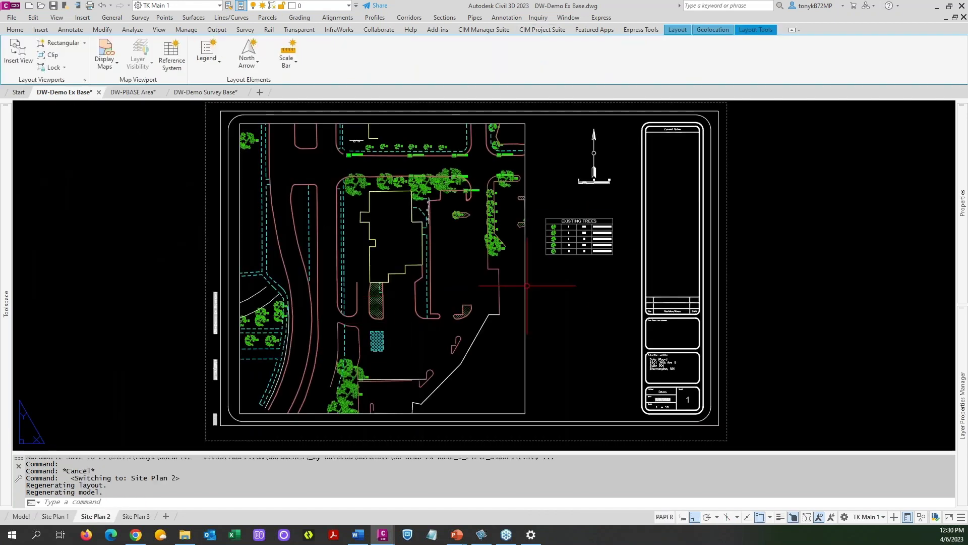
scroll(590, 253, "up", 4)
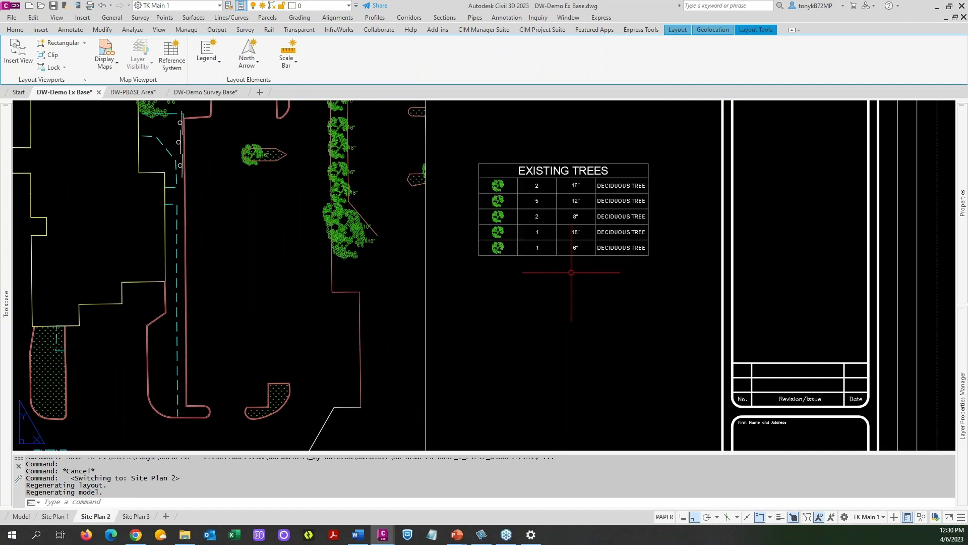
scroll(571, 272, "down", 2)
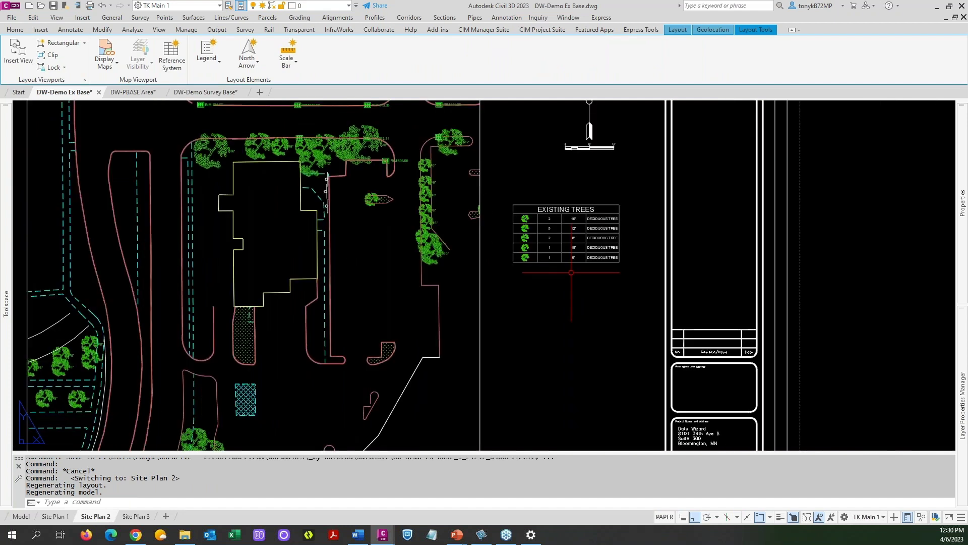
key("Escape")
key("Escape")
key("Escape")
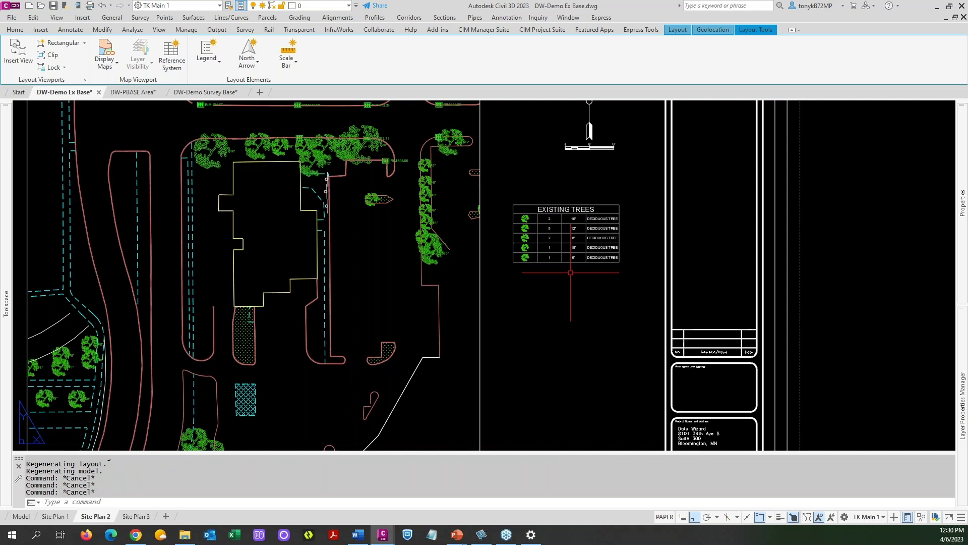
key("Escape")
key("Escape")
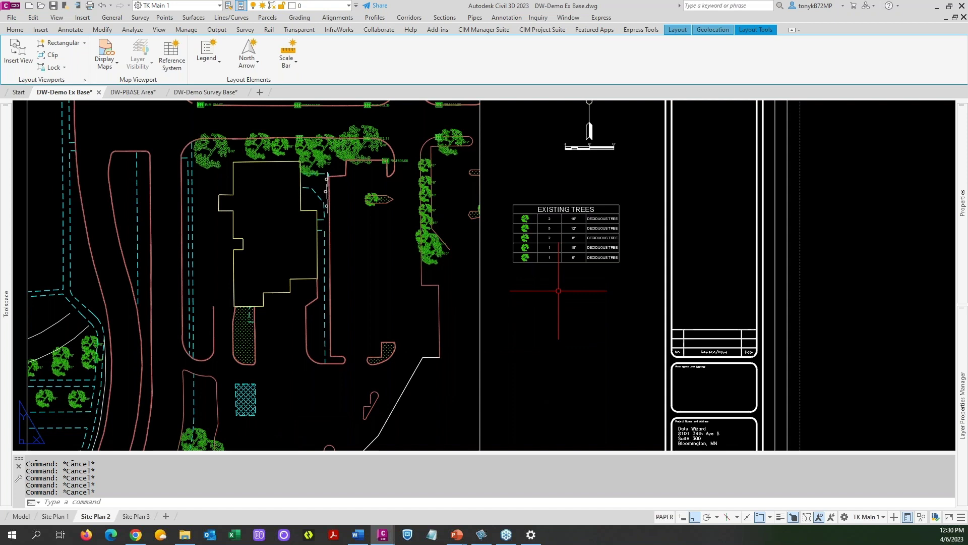
Restart the Data Wizard on the layout and load the PS-Tree Count Final template
right_click(558, 291)
key("Escape")
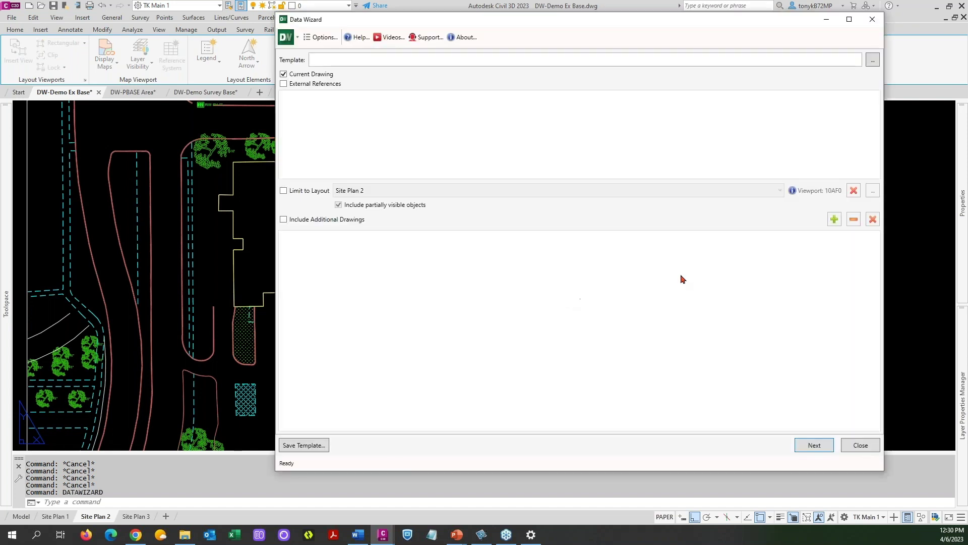
left_click(872, 63)
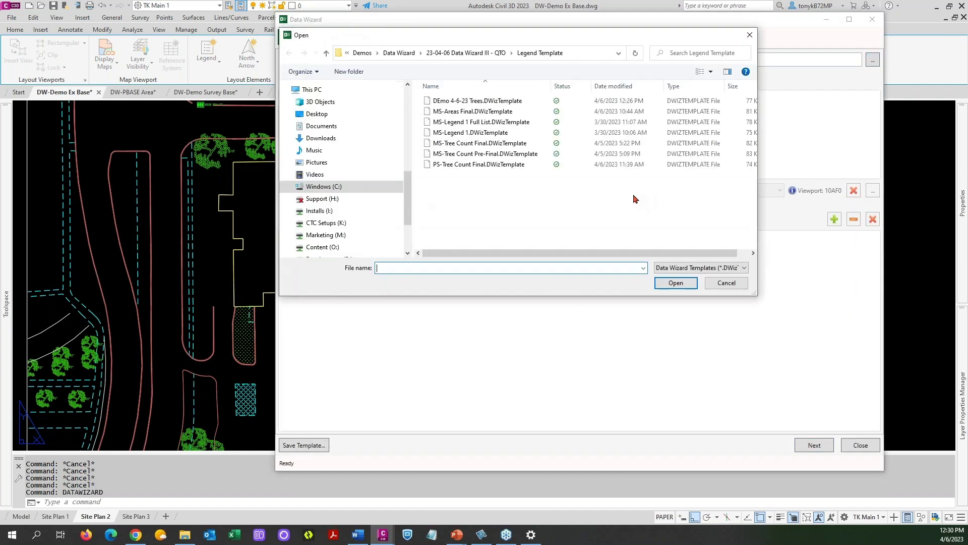
left_click(449, 167)
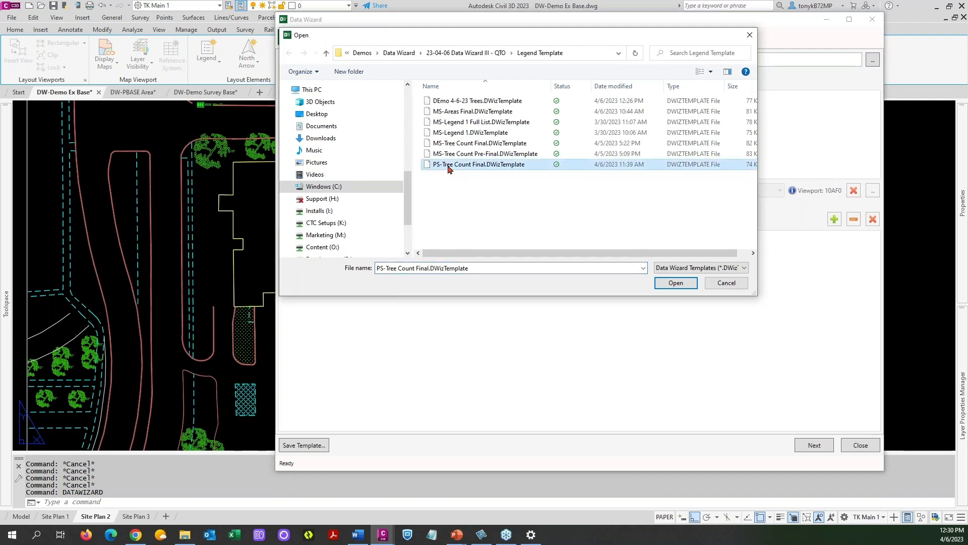
left_click(676, 285)
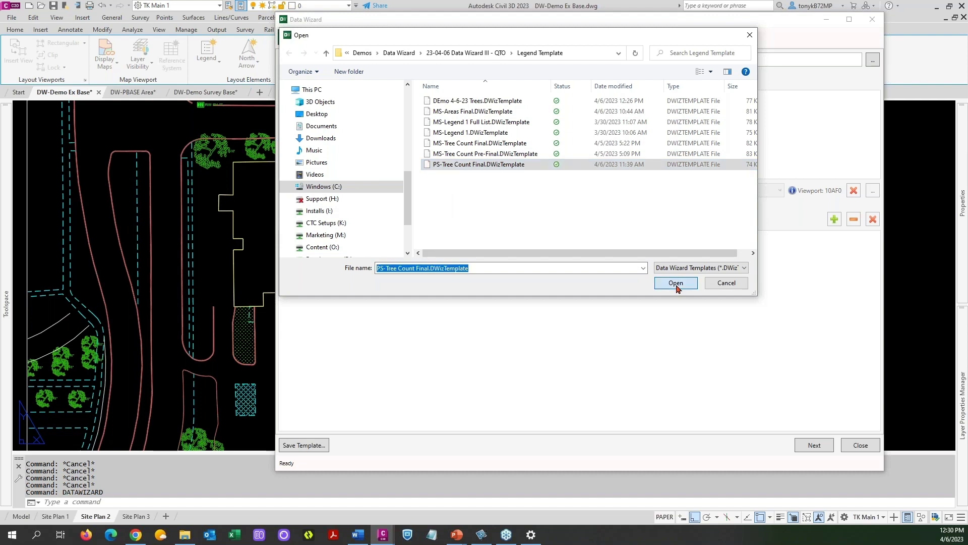
Refresh the template's survey point data, review the individual tree entries to extract, and continue to the output settings
left_click(824, 447)
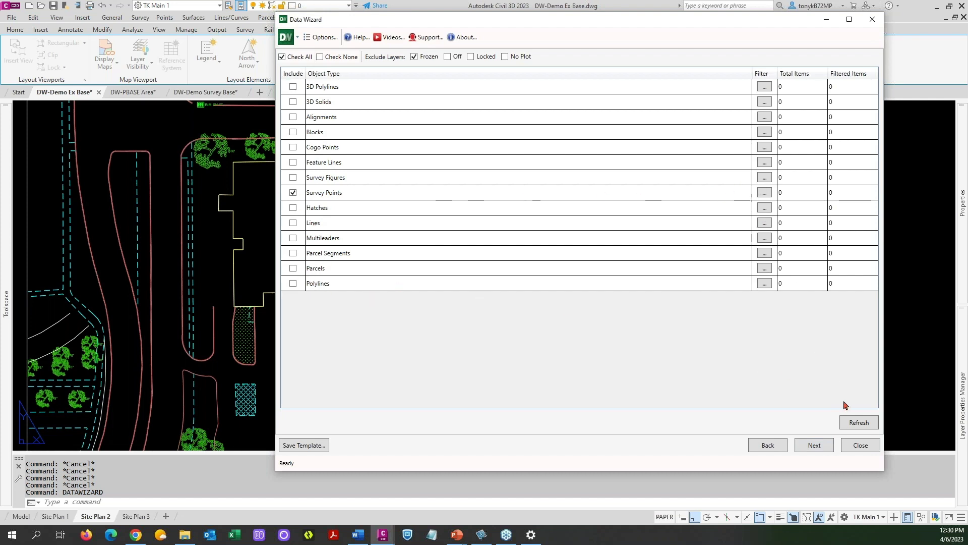
left_click(857, 424)
left_click(814, 445)
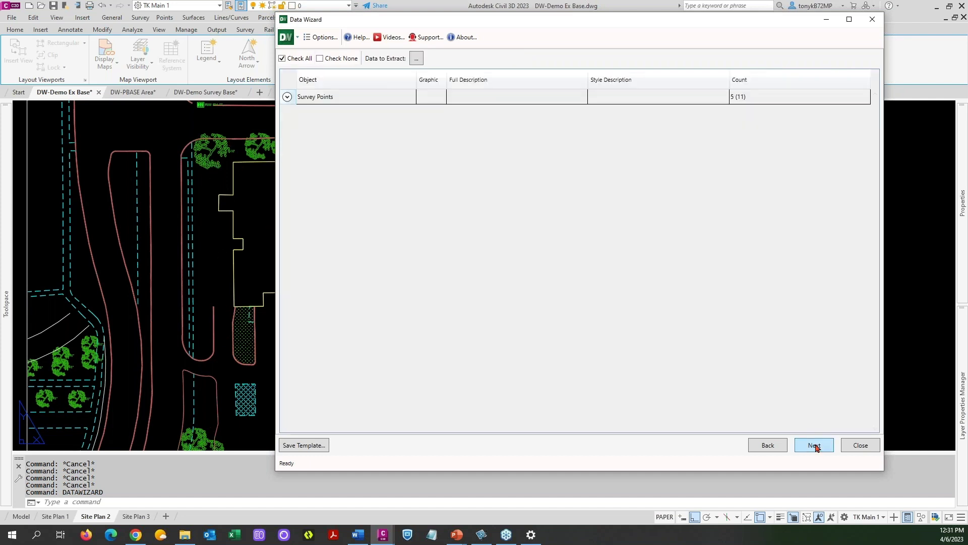
left_click(287, 97)
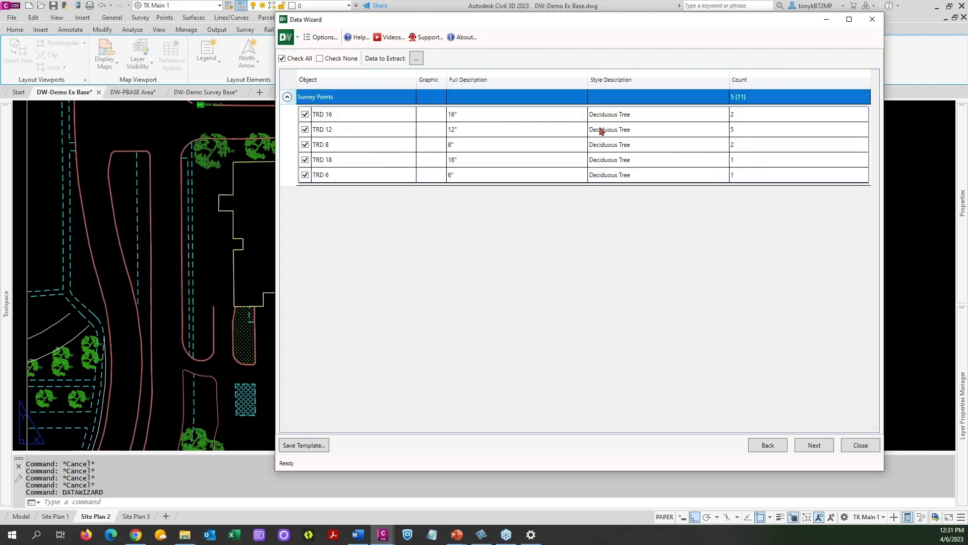
left_click(814, 446)
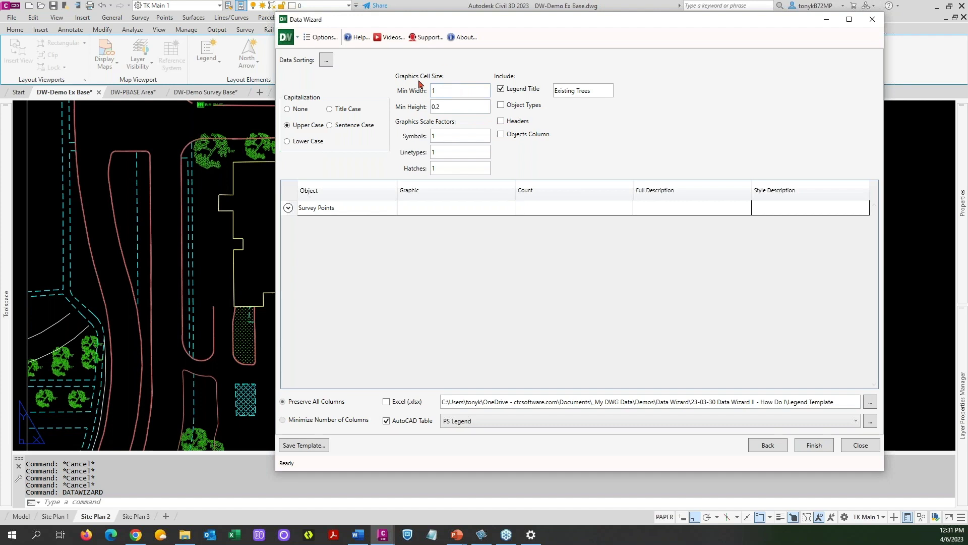
Change the legend title to Existing Site Trees and expand the survey point entries in the output preview
left_click(438, 91)
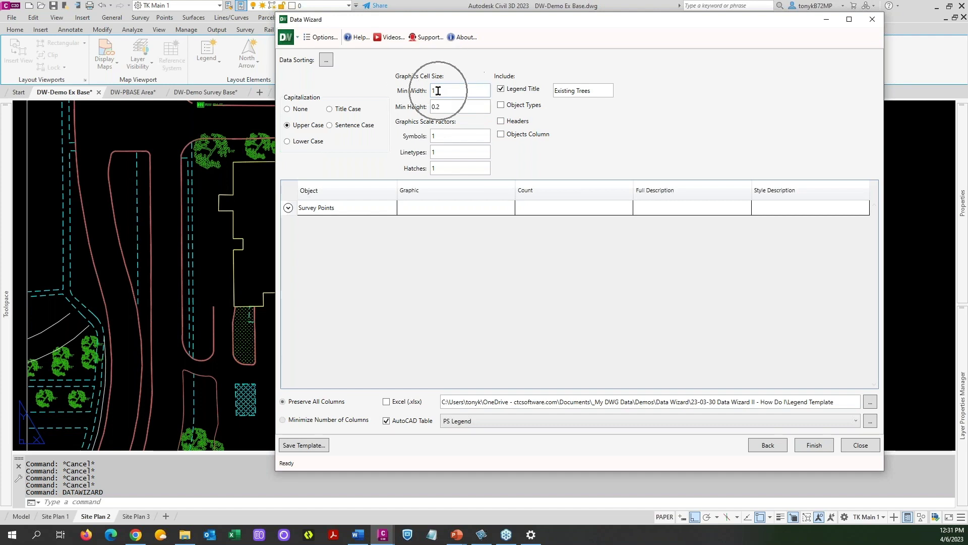
left_click(453, 110)
left_click(575, 90)
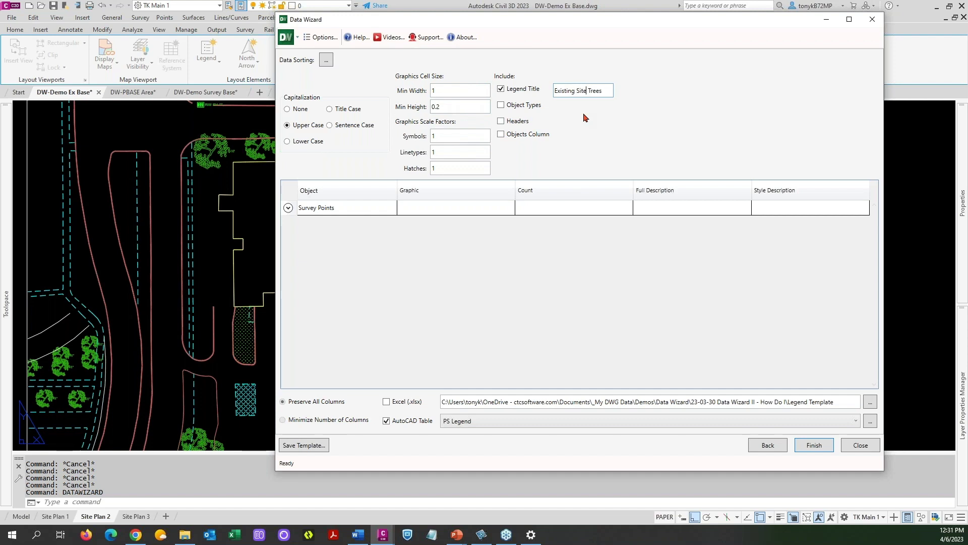
left_click(288, 208)
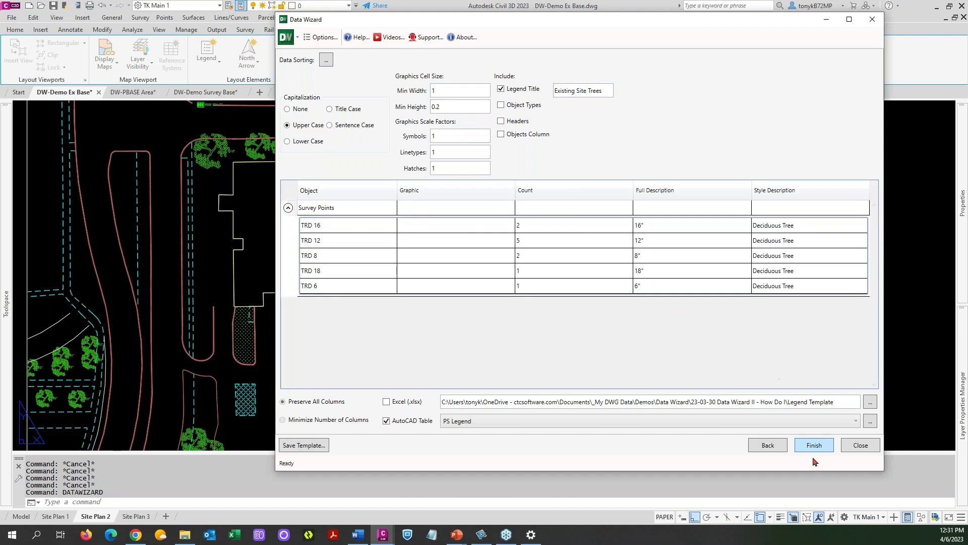
Generate the Existing Site Trees table and place it directly below the Existing Trees table on the layout
left_click(814, 445)
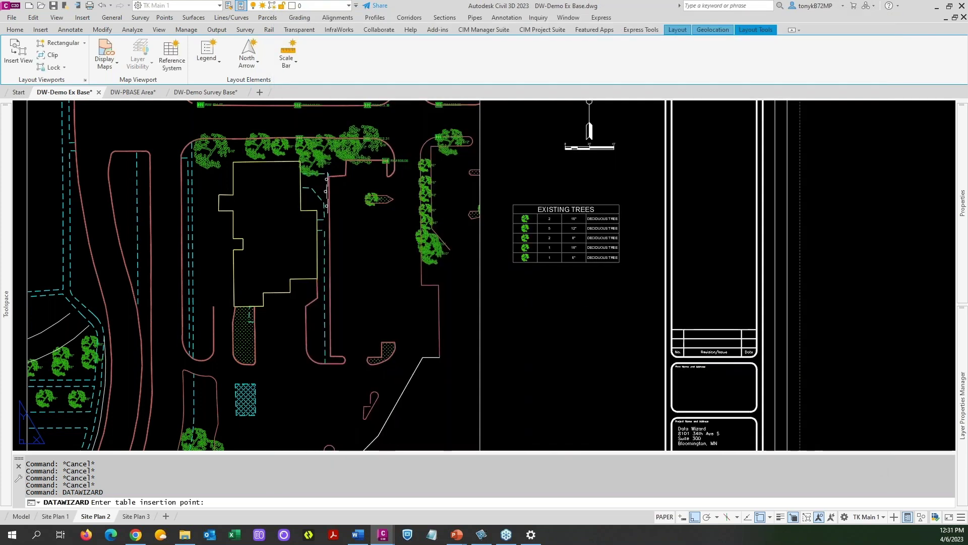
left_click(511, 275)
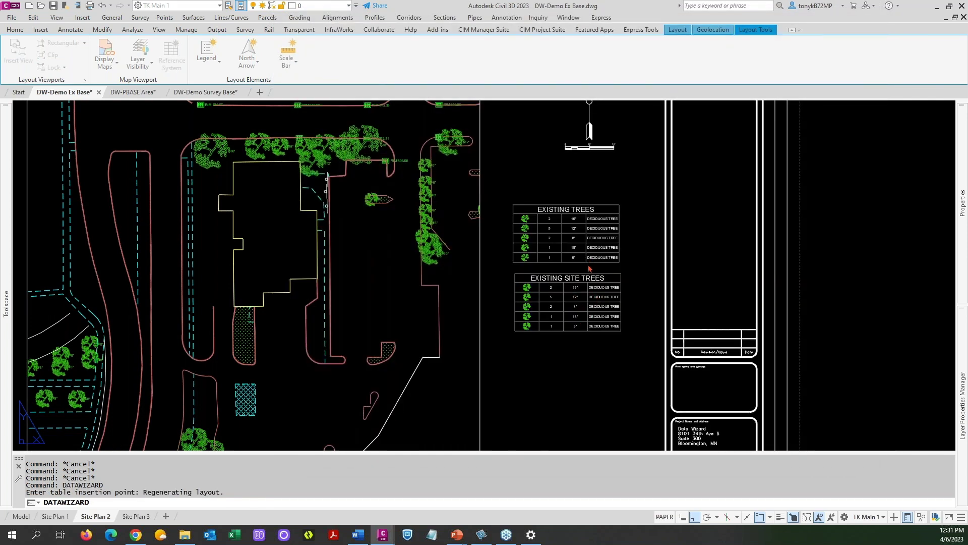
left_click(621, 264)
key("Escape")
key("Escape")
type("e")
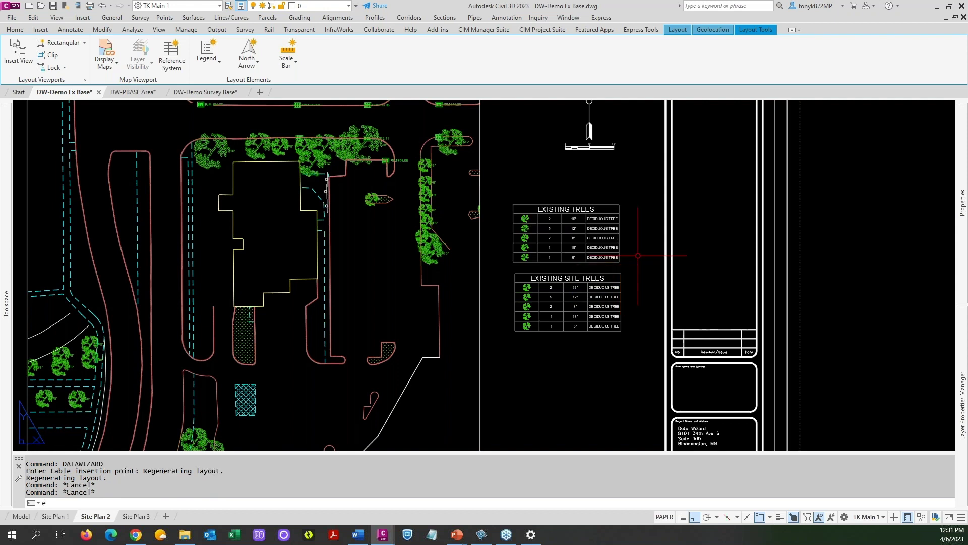
key("Return")
left_click(634, 271)
key("Escape")
key("Escape")
key("Escape")
key("Escape")
type("e")
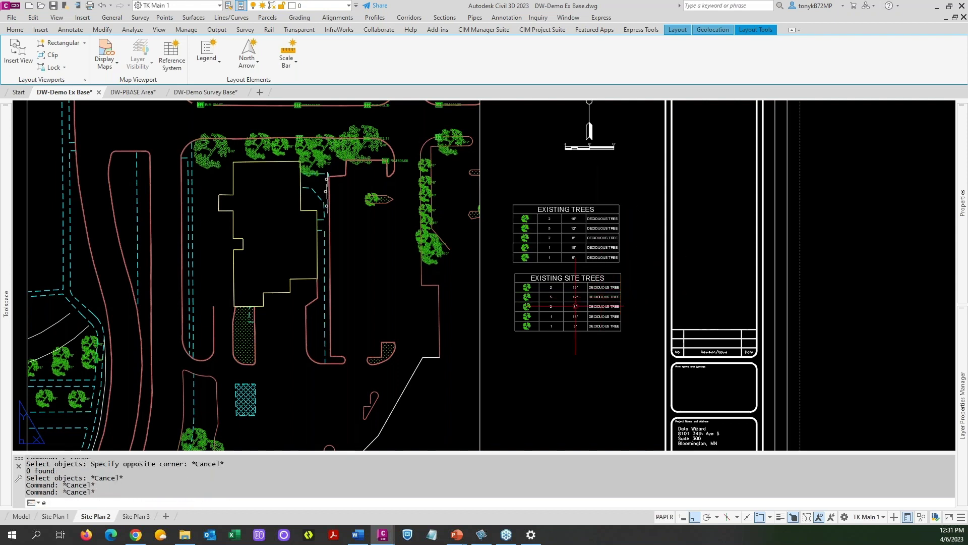
key("Return")
scroll(575, 307, "up", 3)
key("Escape")
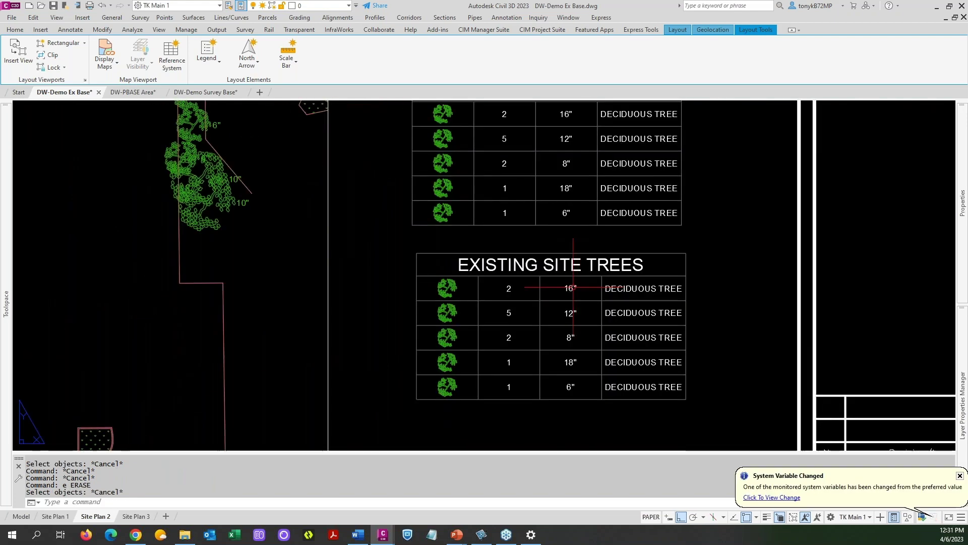
Examine how cells of the Existing Site Trees table can be edited, including the alignment options for the count column
double_click(573, 287)
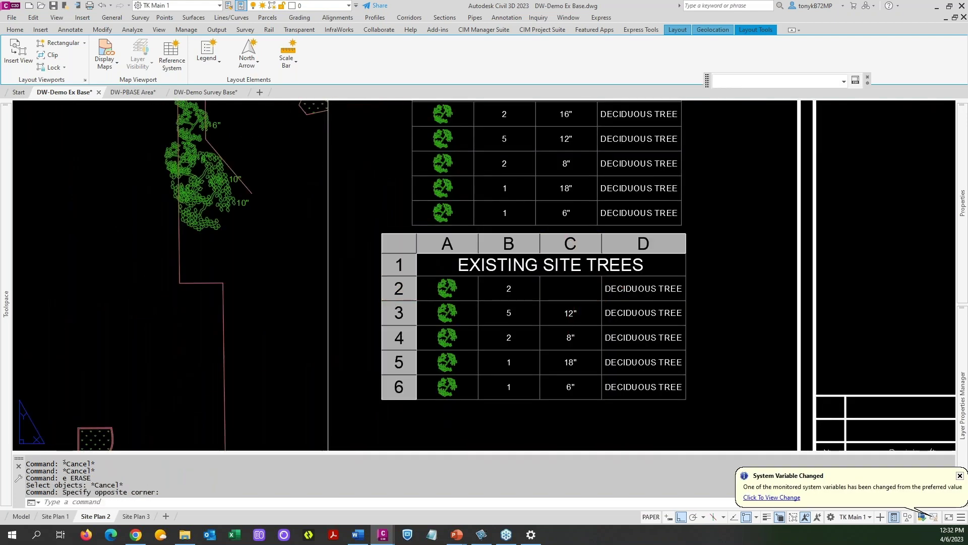
key("Escape")
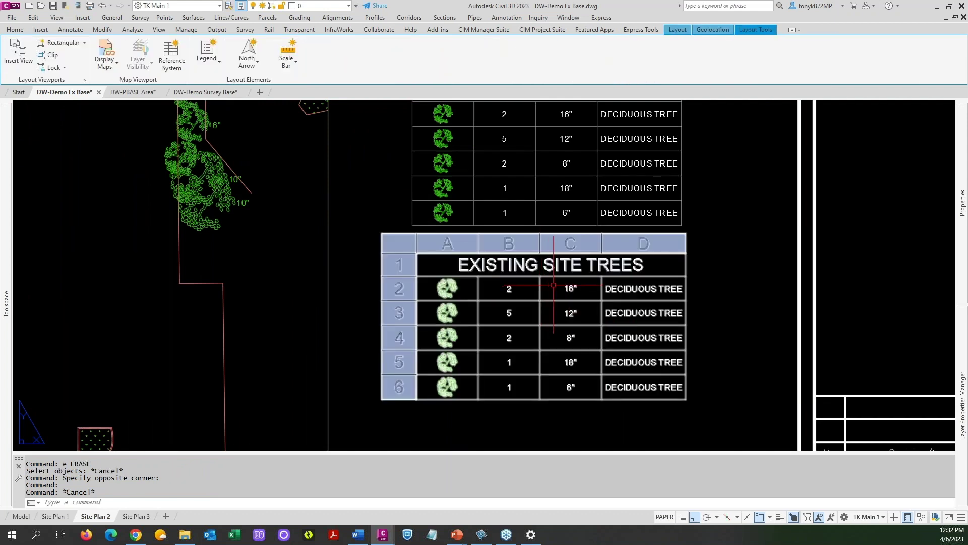
left_click(510, 288)
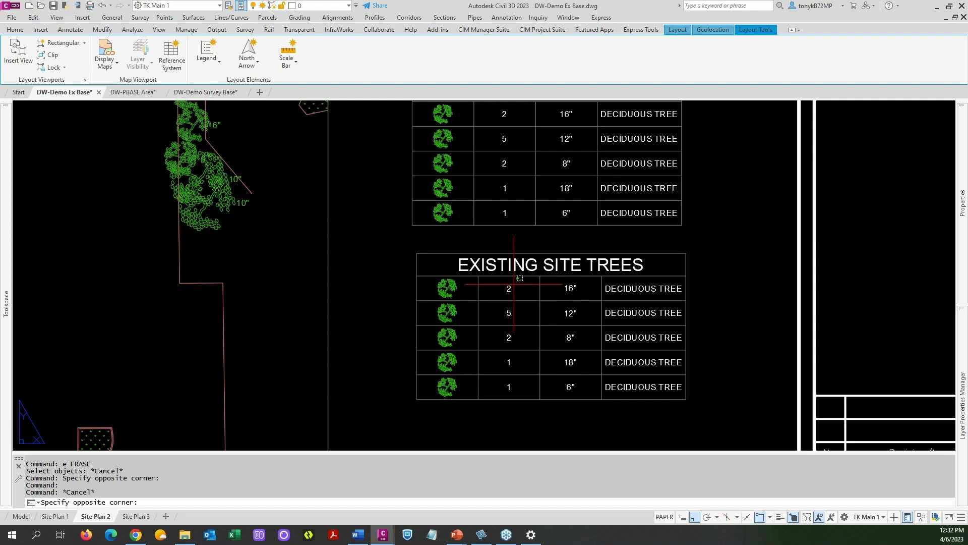
left_click_drag(528, 291, 503, 358)
right_click(515, 343)
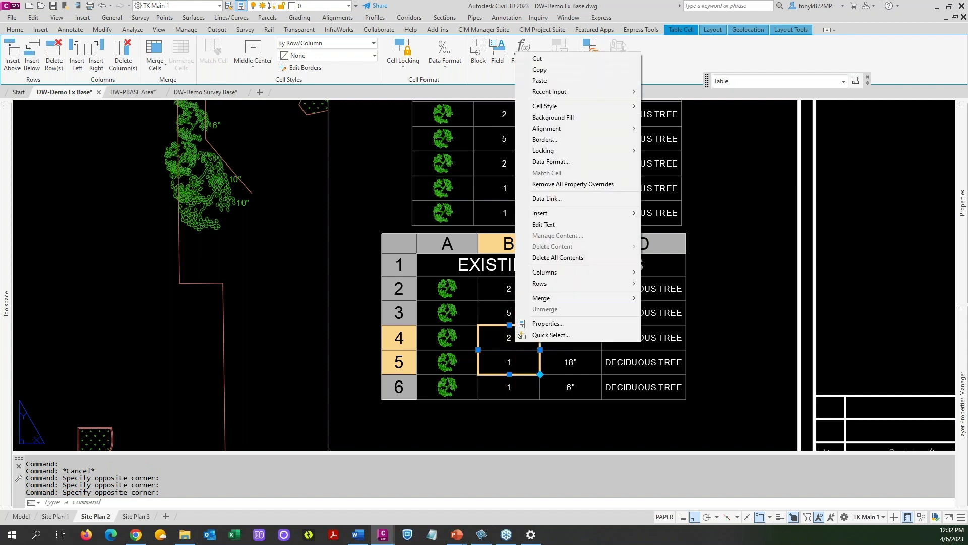
mouse_move(559, 129)
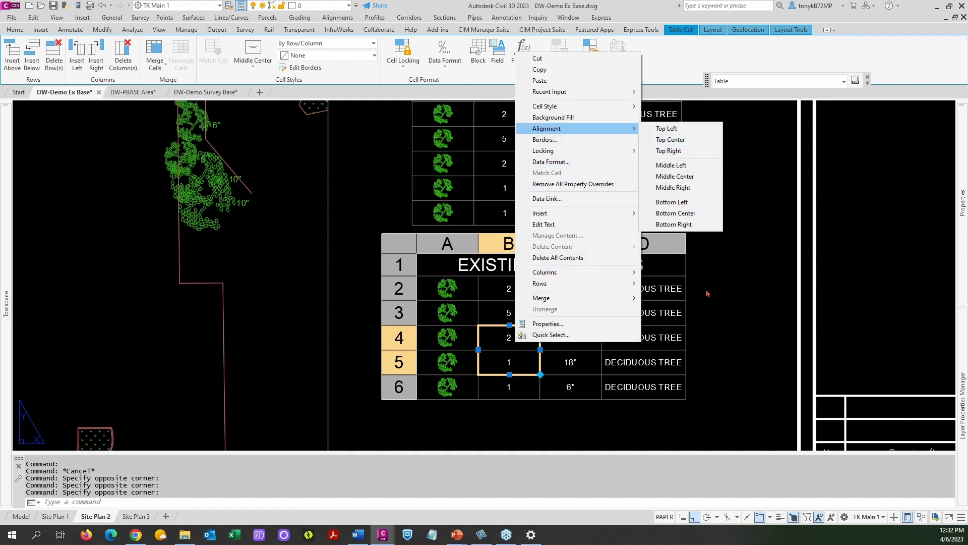
left_click(714, 307)
key("Escape")
Erase the older Existing Trees table above the Existing Site Trees table
type("e")
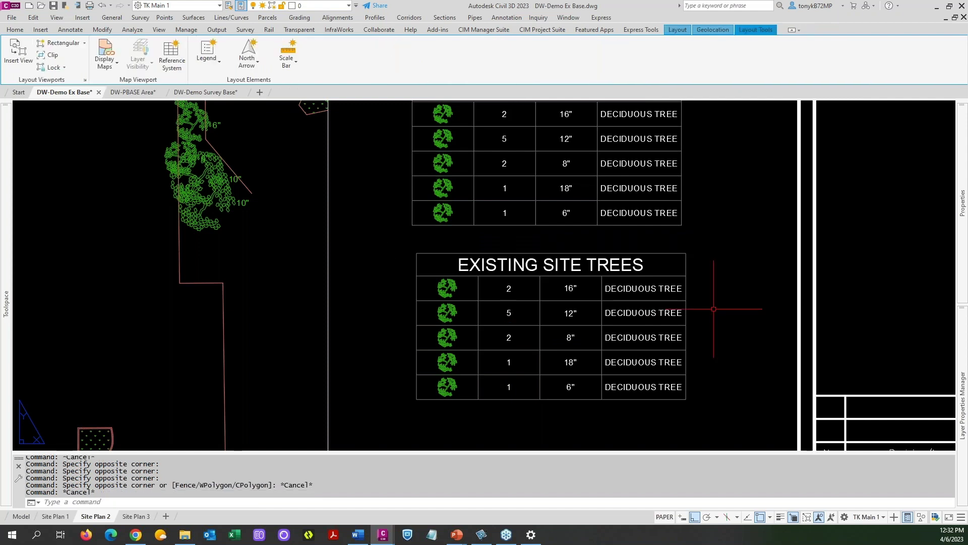
key("Return")
scroll(691, 274, "down", 4)
key("Escape")
key("Escape")
type("e")
key("Return")
left_click(633, 217)
key("Return")
scroll(627, 310, "down", 3)
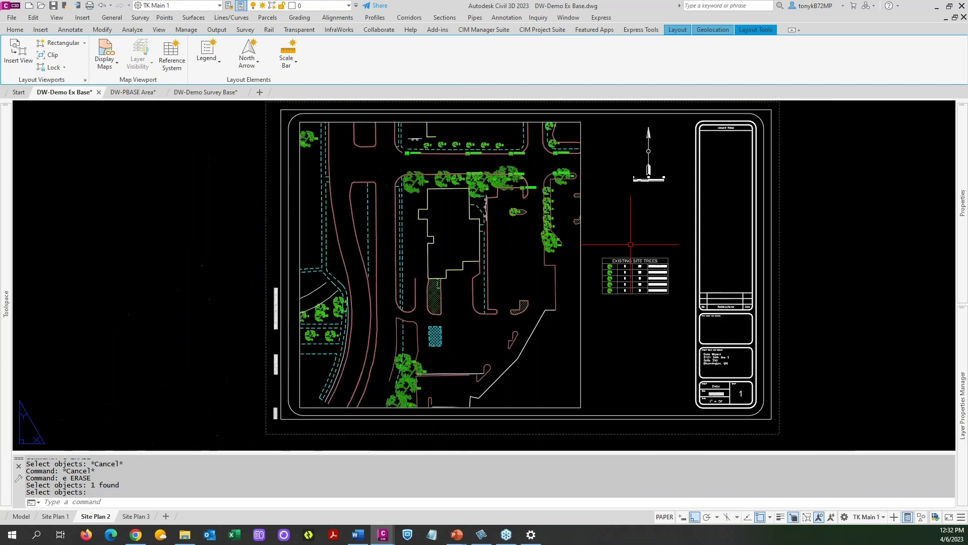
key("Escape")
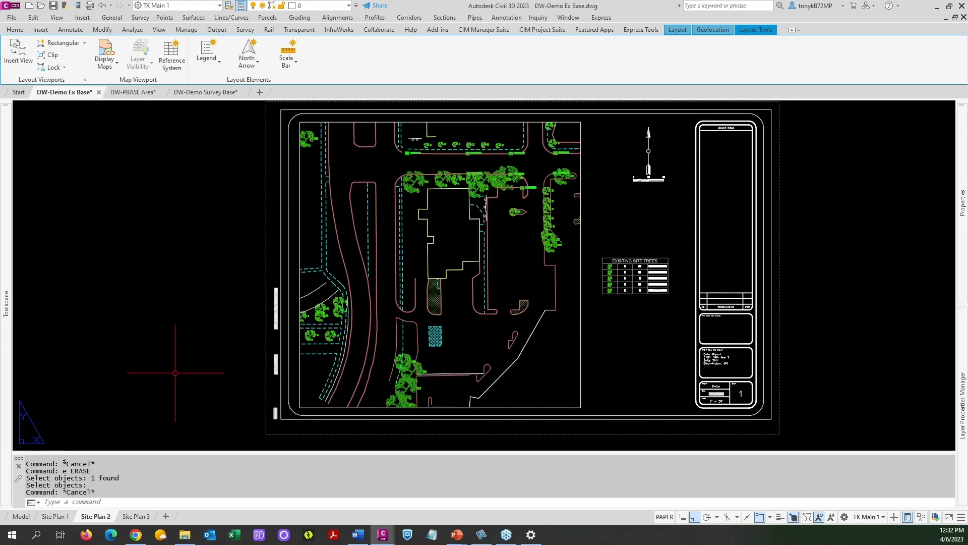
Switch to the DW-PBASE Area drawing and examine the proposed site's parking lot, islands and building
left_click(137, 94)
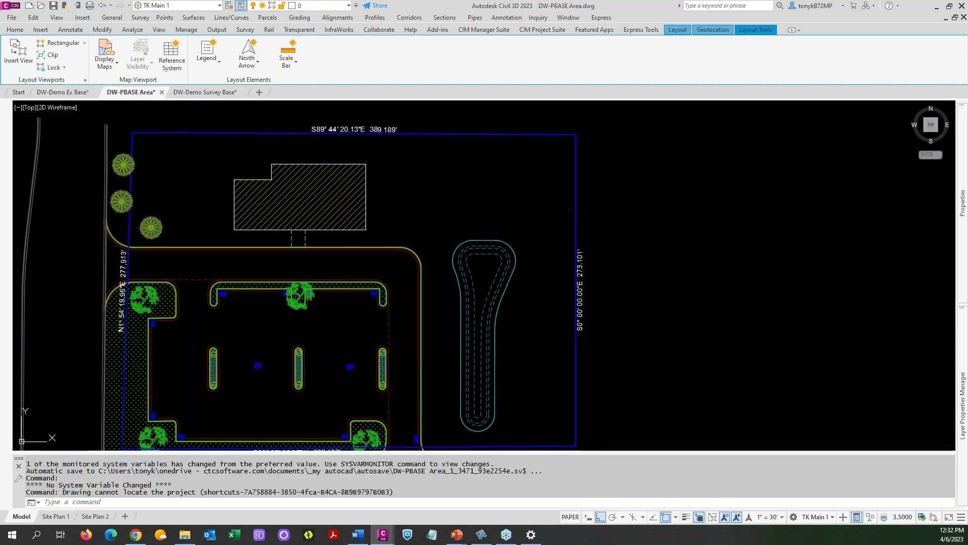
scroll(615, 243, "down", 2)
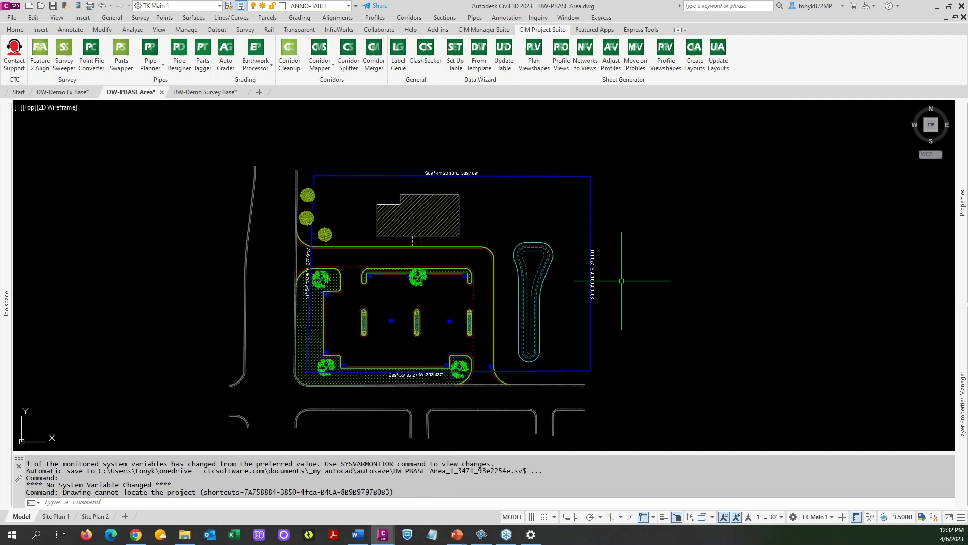
middle_click_drag(620, 283, 585, 260)
scroll(405, 297, "up", 4)
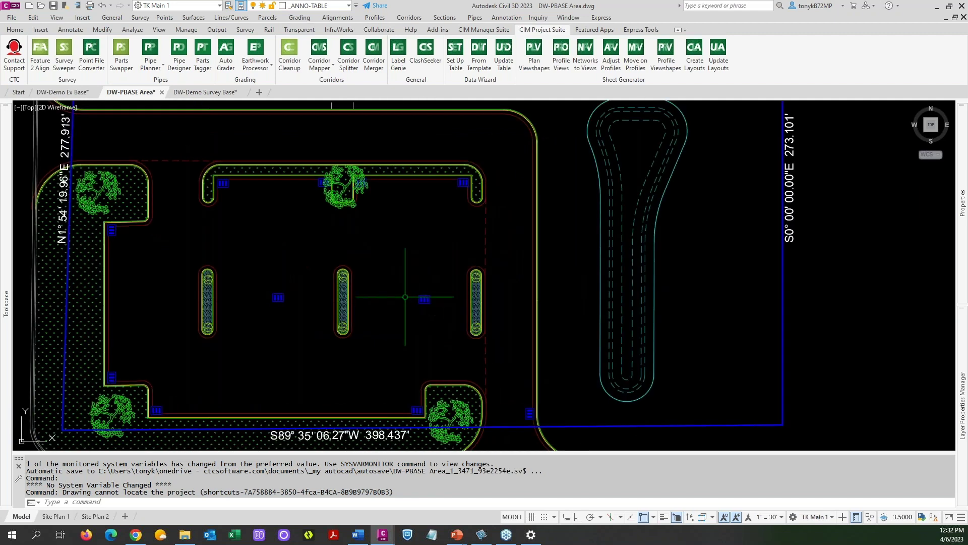
scroll(405, 297, "down", 2)
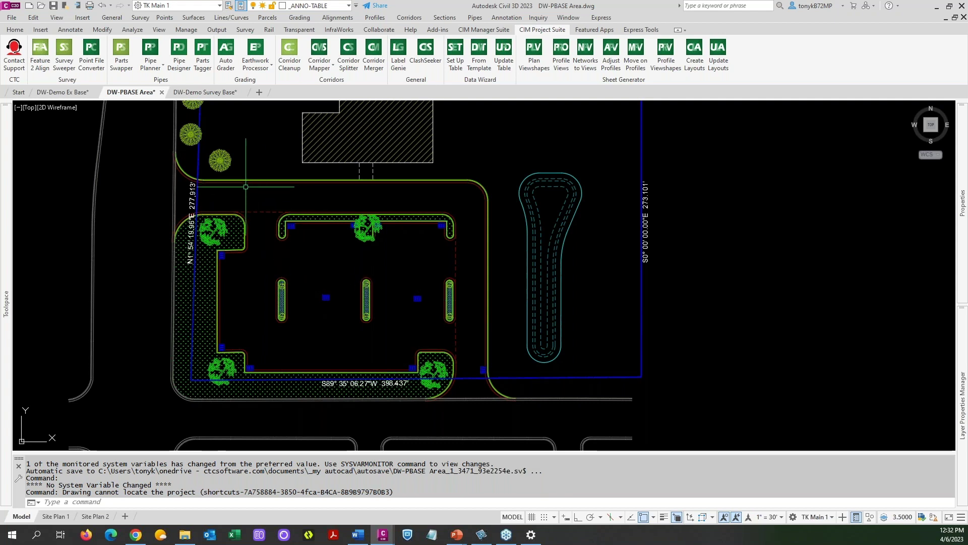
key("ctrl")
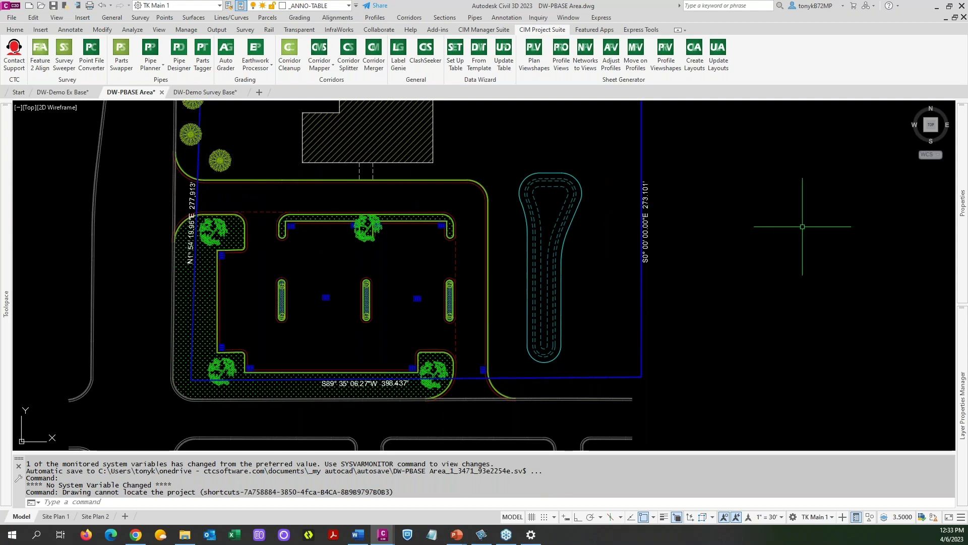
Filter the layers by Hatching and thaw _ANNO-TAGS, _HTCH-BNDY, _HTCH-PVMENT-LITE and _HTCH-PVMT-HEVY
mouse_move(961, 341)
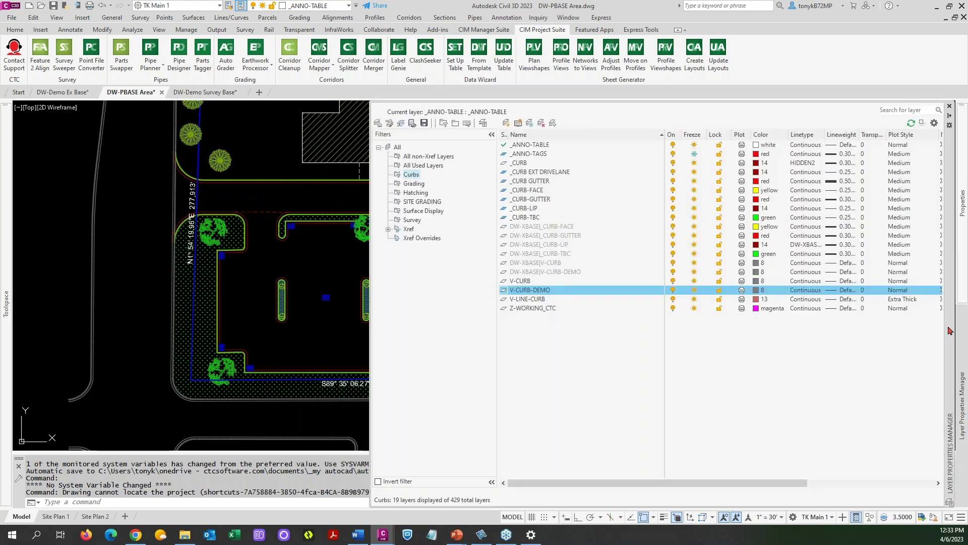
left_click(416, 193)
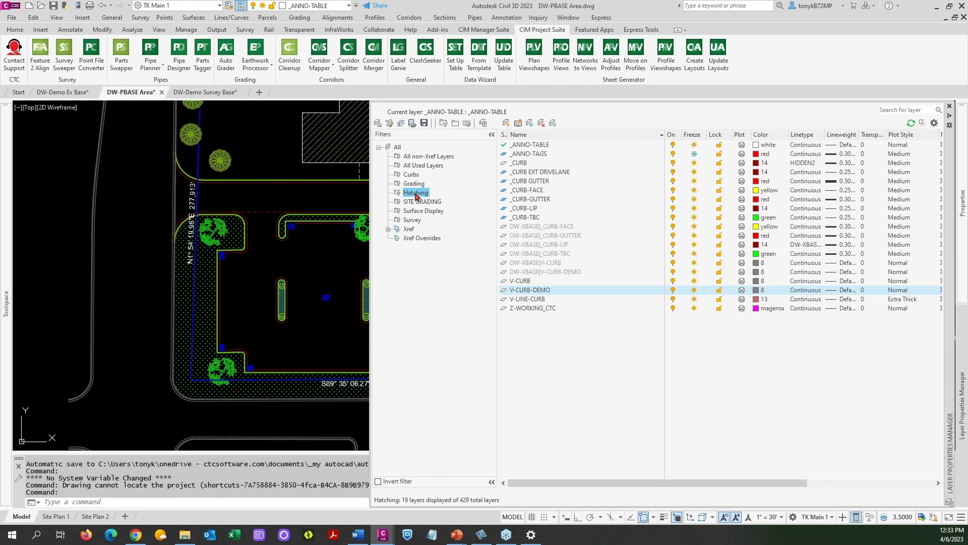
left_click(416, 192)
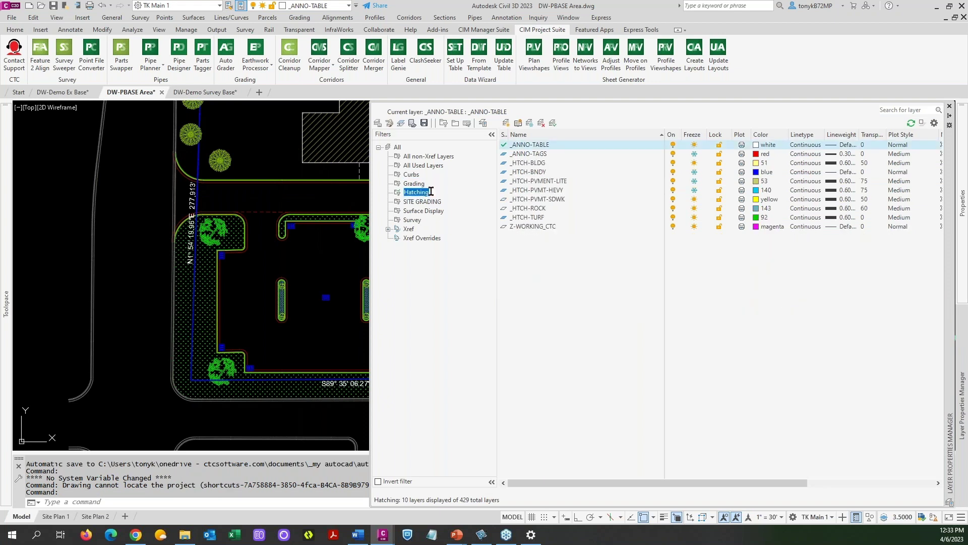
left_click(695, 154)
left_click(693, 153)
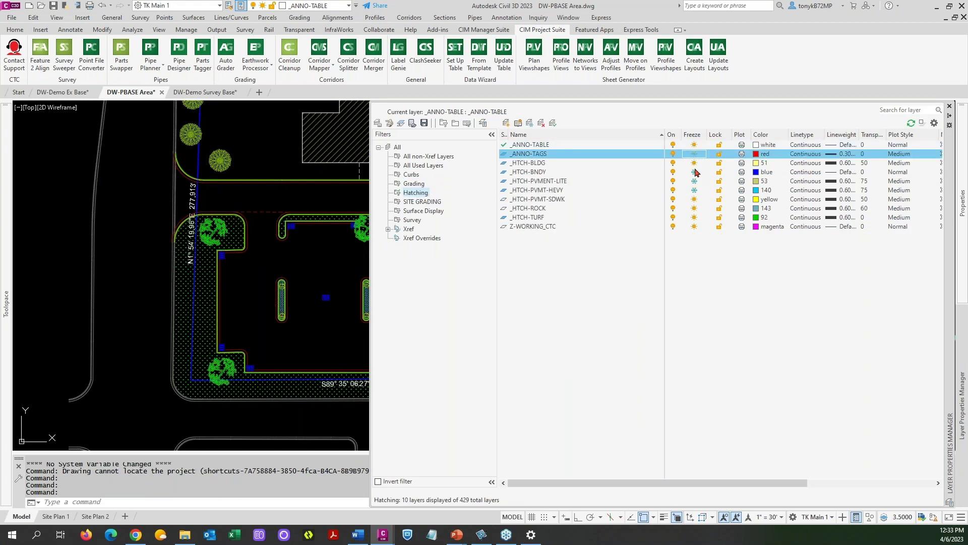
left_click(694, 172)
left_click(694, 181)
left_click(694, 191)
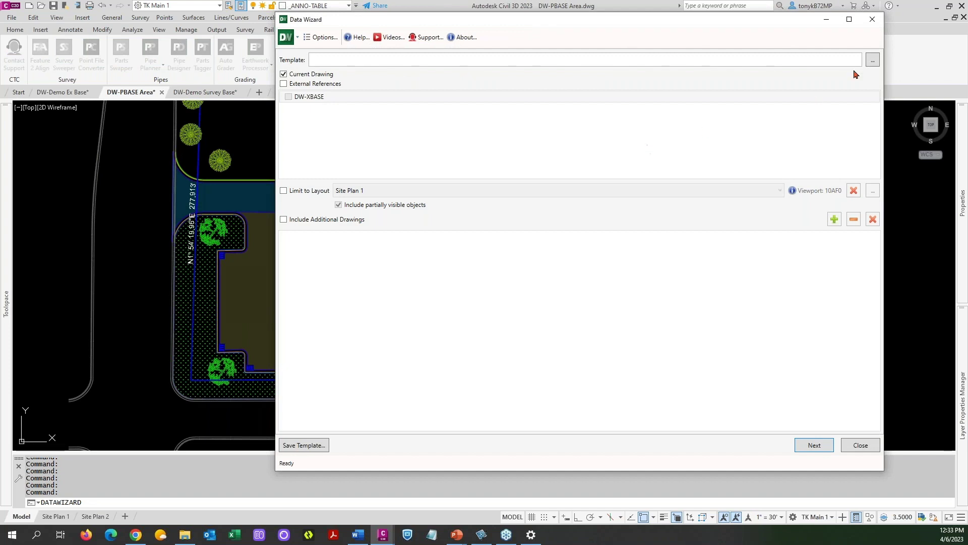
Load the MS-Areas Final template into the Data Wizard
left_click(873, 60)
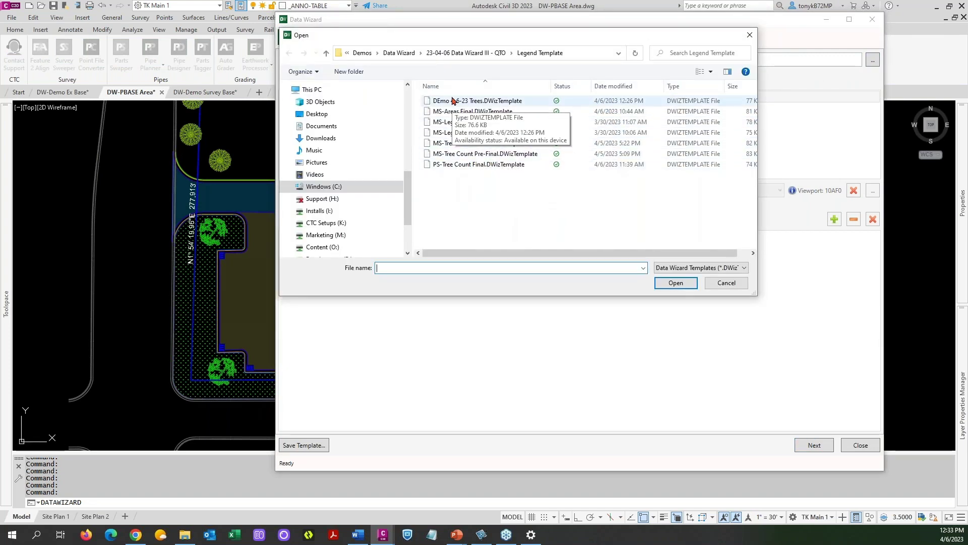
left_click(452, 112)
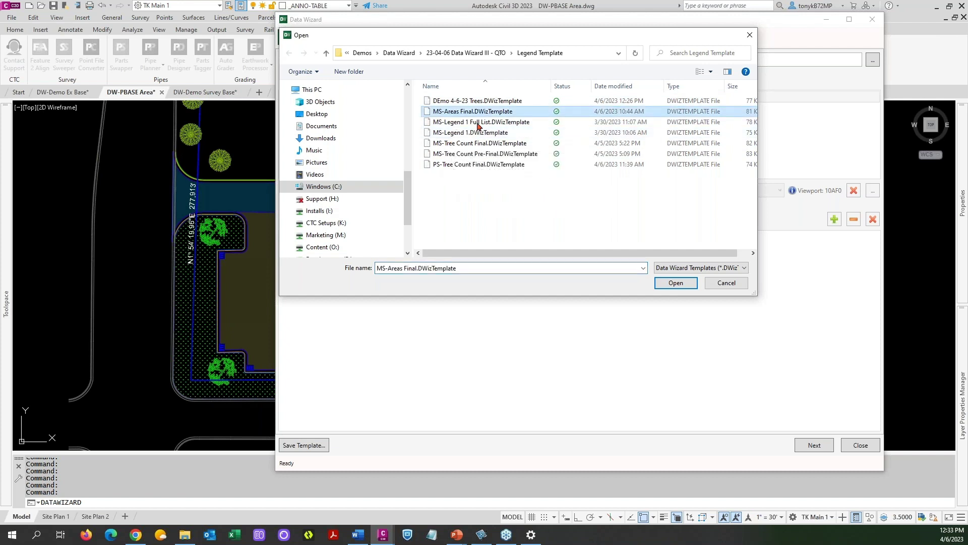
left_click(676, 284)
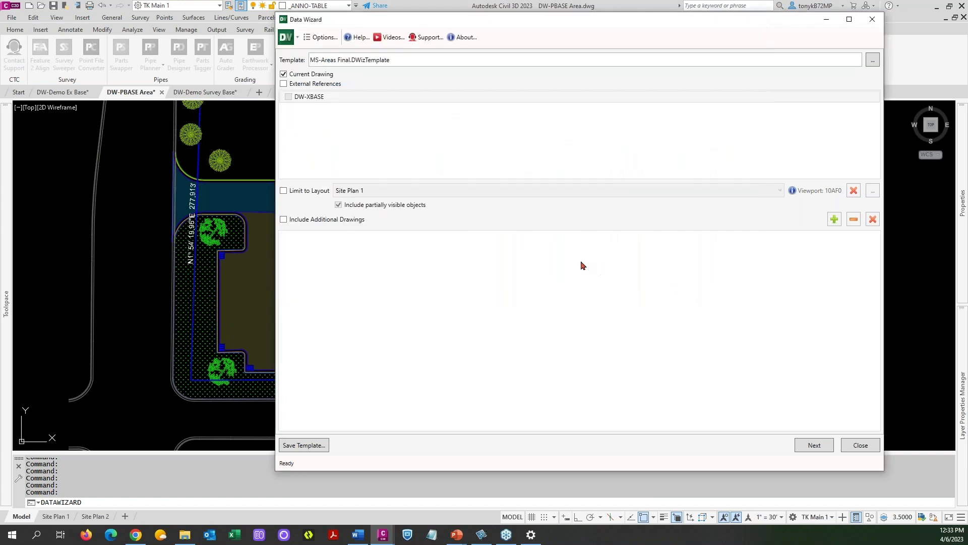
Refresh the template's hatch data for the current drawing and list the individual hatch entries to extract
left_click(810, 445)
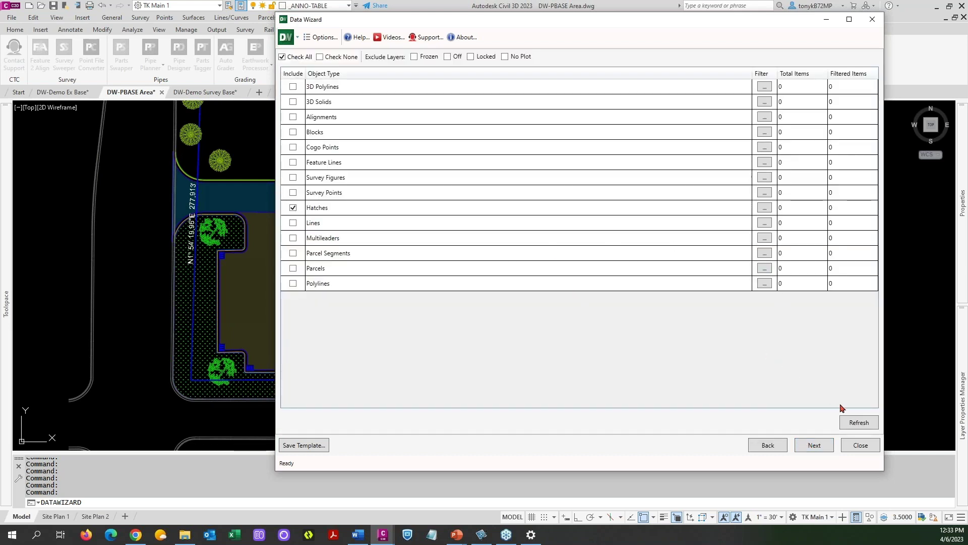
left_click(859, 423)
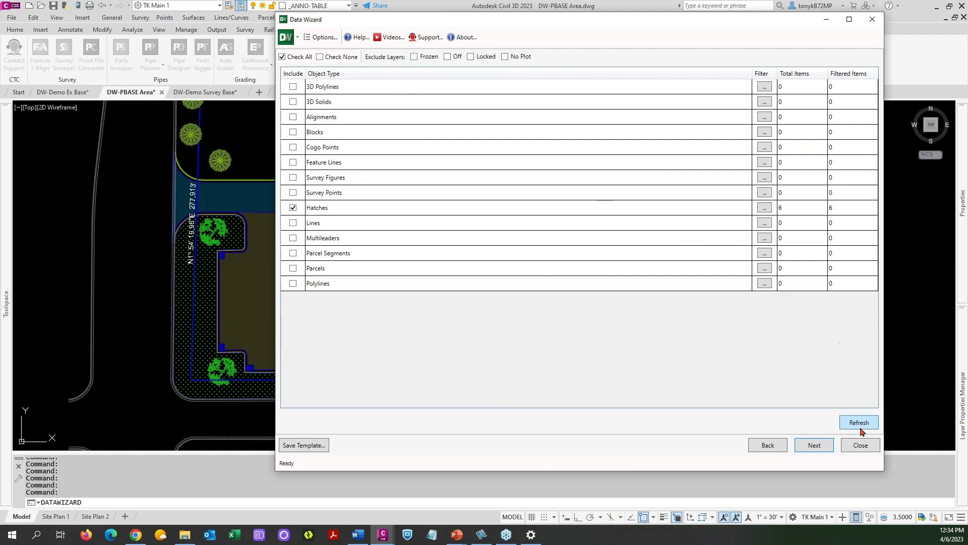
left_click(810, 445)
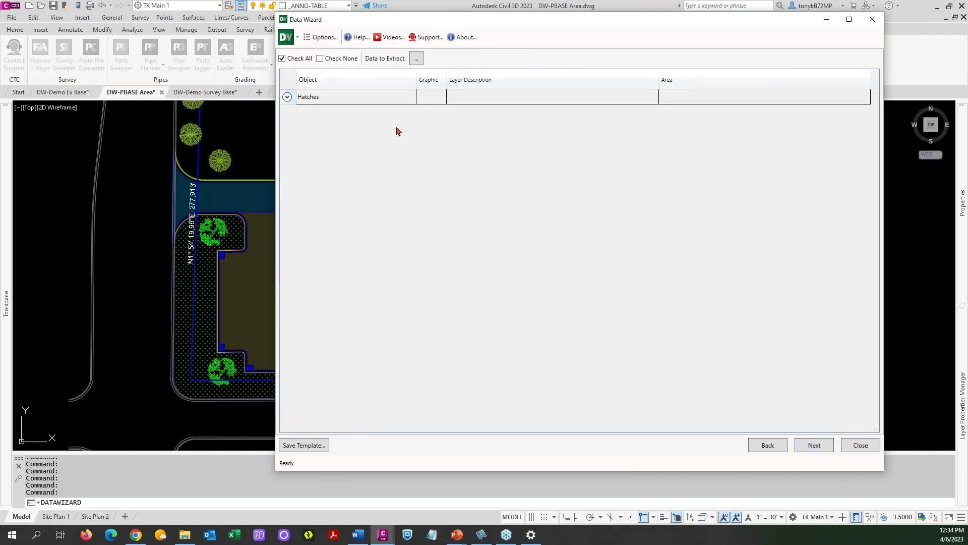
left_click(289, 98)
left_click(287, 97)
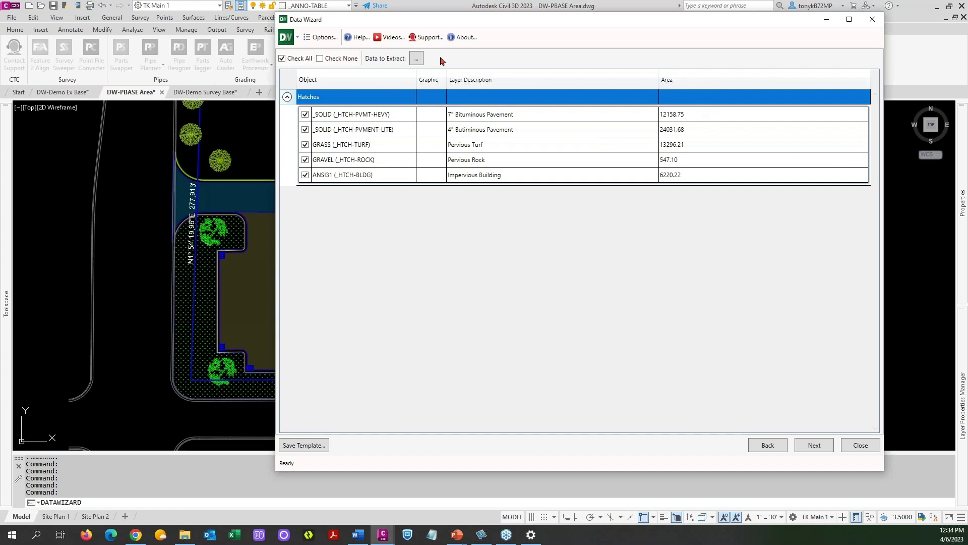
Review the available data fields, keep Graphic, Layer Description and Area for extraction, and advance to the table output settings
left_click(415, 59)
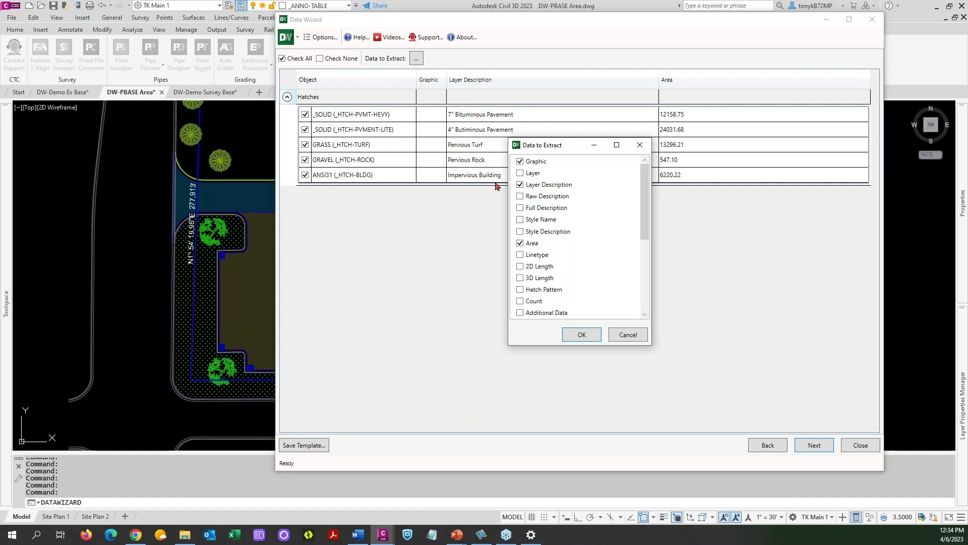
scroll(645, 262, "down", 3)
scroll(656, 295, "down", 1)
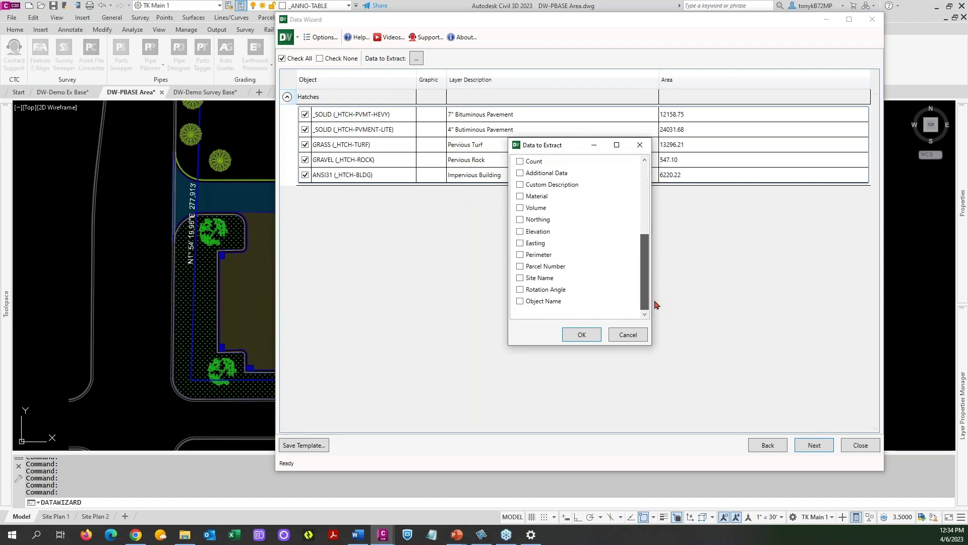
scroll(654, 292, "up", 2)
left_click_drag(651, 271, 646, 248)
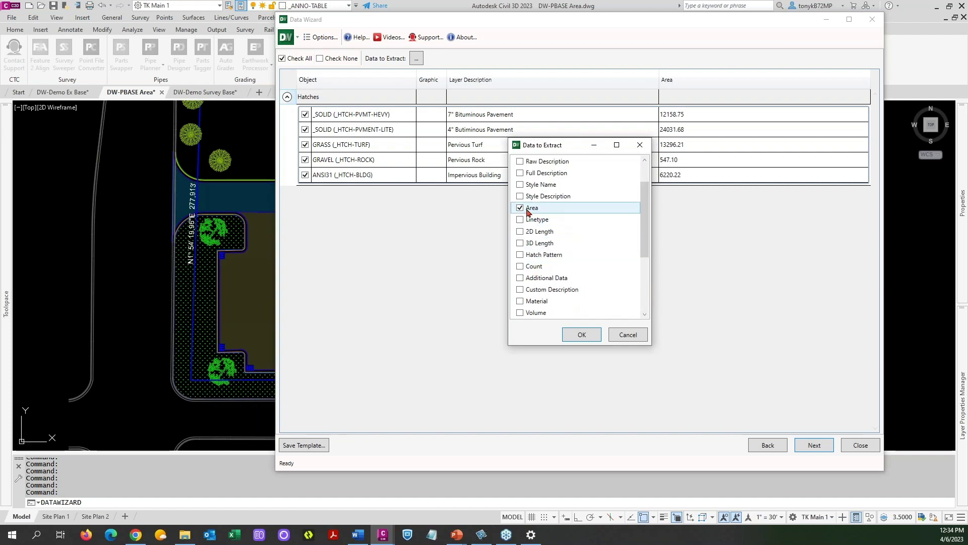
left_click_drag(643, 208, 641, 162)
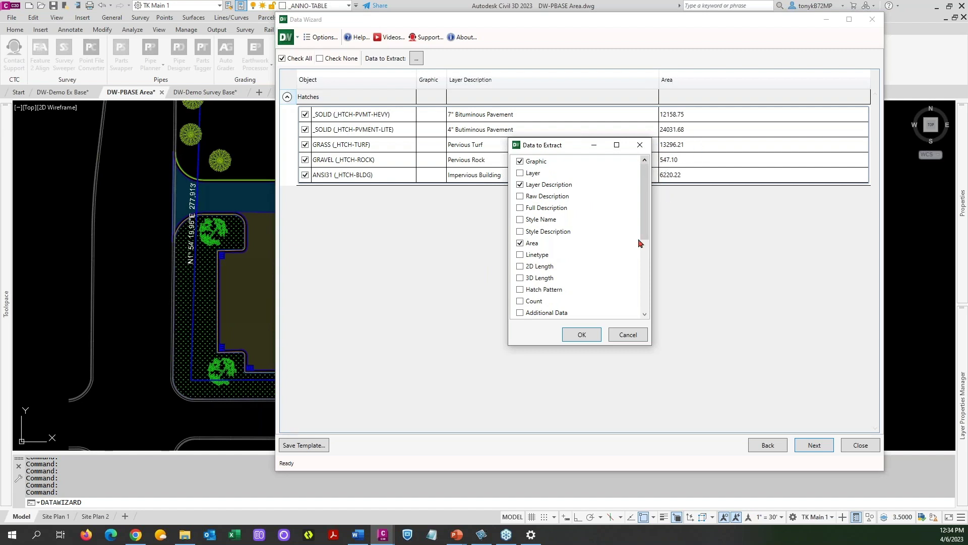
left_click(583, 335)
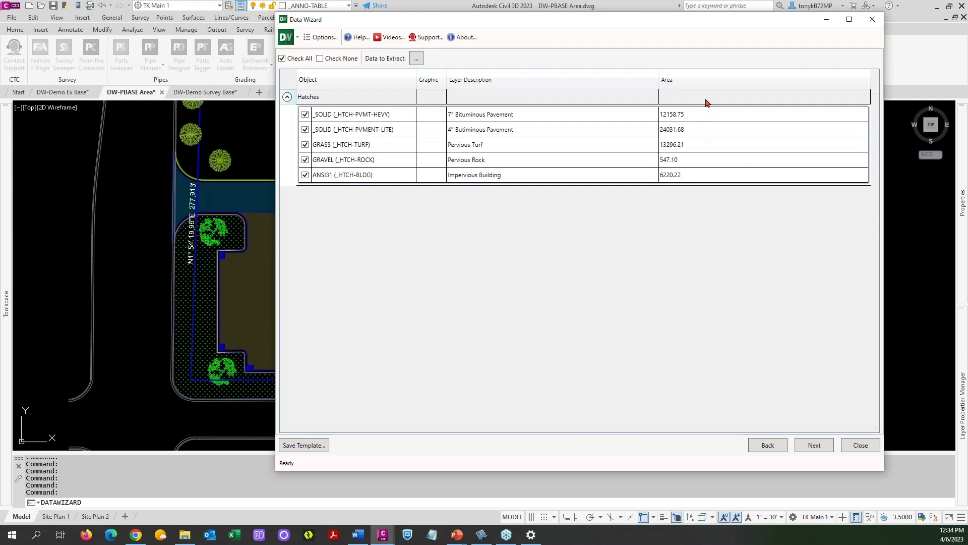
left_click(813, 447)
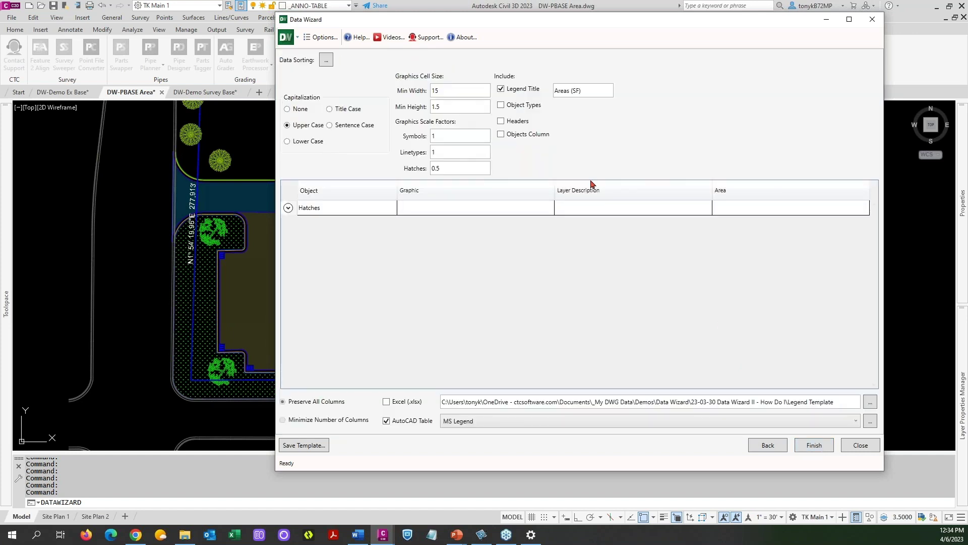
Review the graphics cell size, legend title, expanded hatch rows and available AutoCAD table styles for the areas table
left_click(458, 93)
left_click(448, 107)
left_click(448, 106)
left_click(580, 90)
left_click(288, 207)
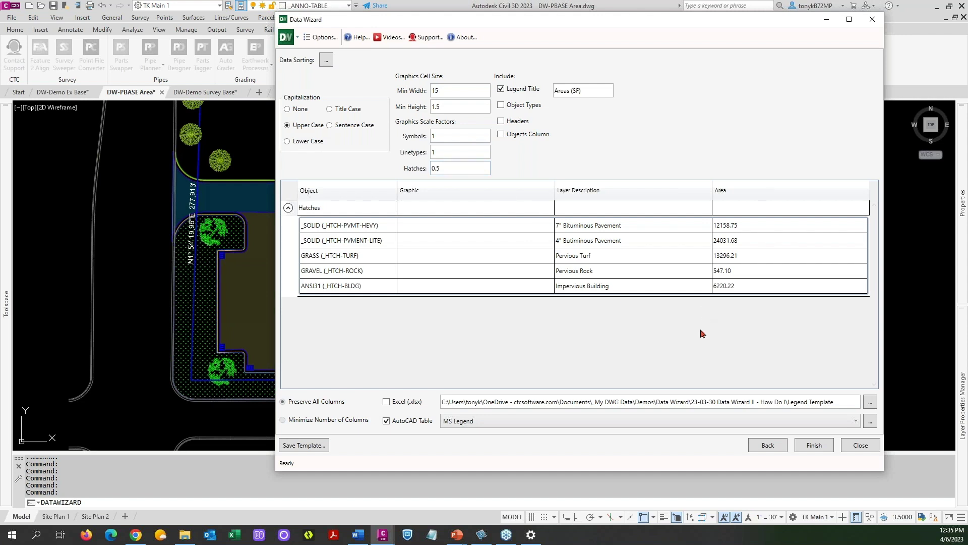
left_click(856, 420)
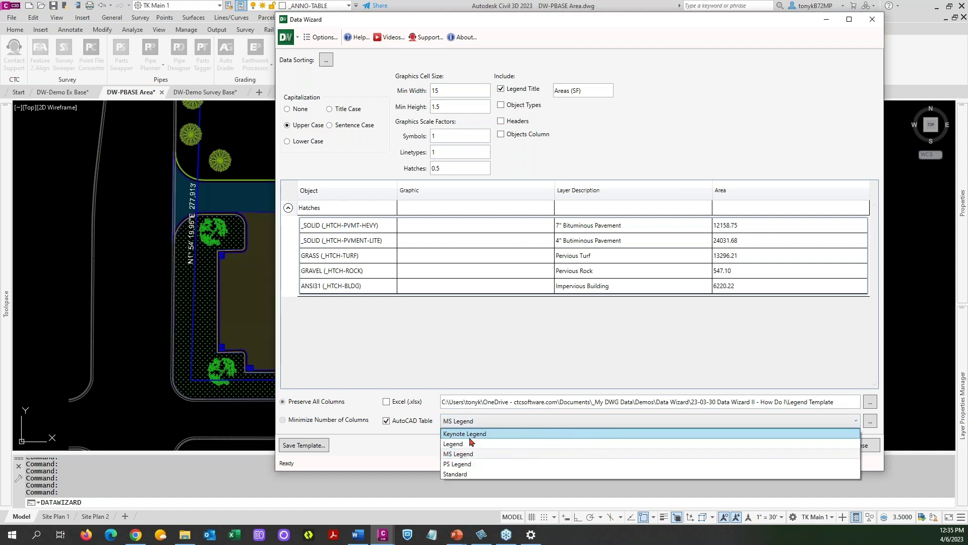
left_click(572, 352)
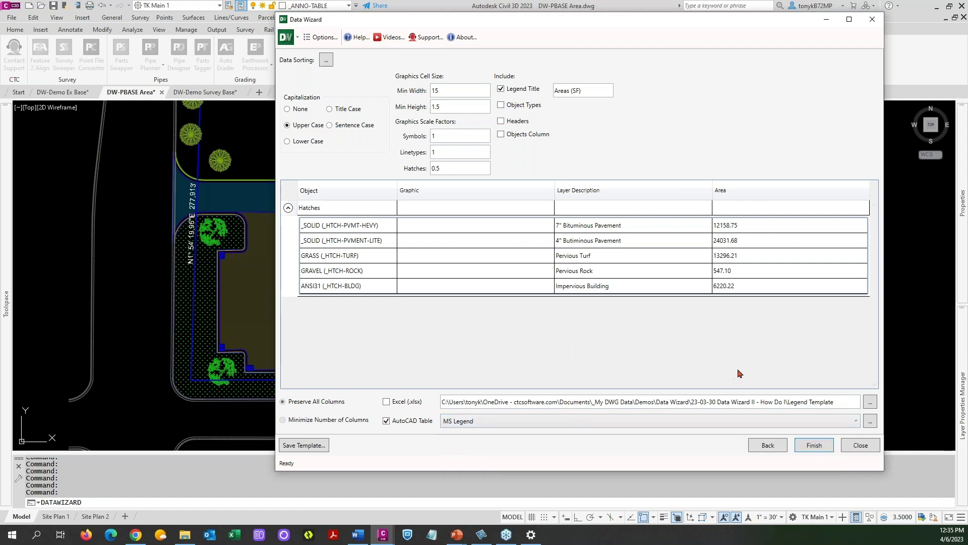
Generate the Areas (SF) AutoCAD table in the MS Legend style and place it in the empty area east of the site boundary
left_click_drag(560, 25, 535, 91)
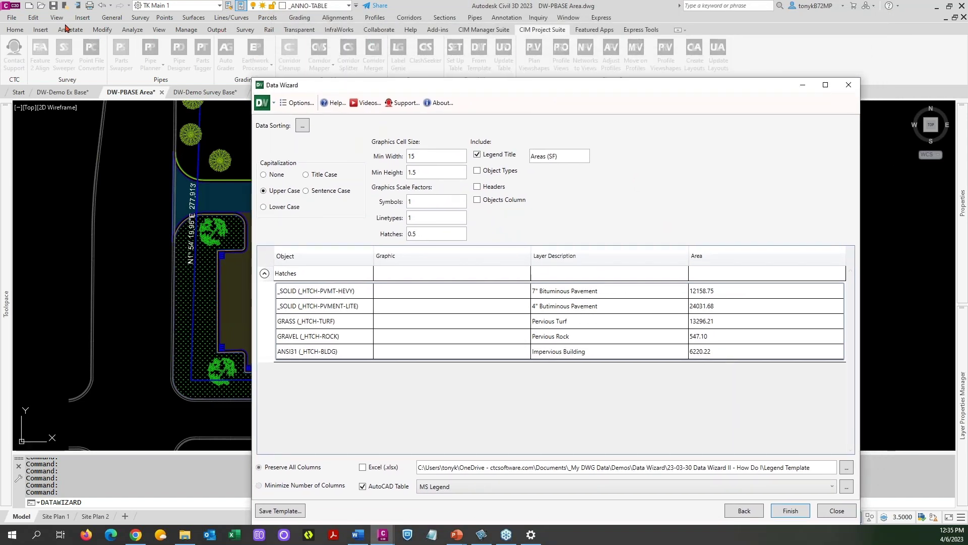
left_click_drag(505, 93, 490, 30)
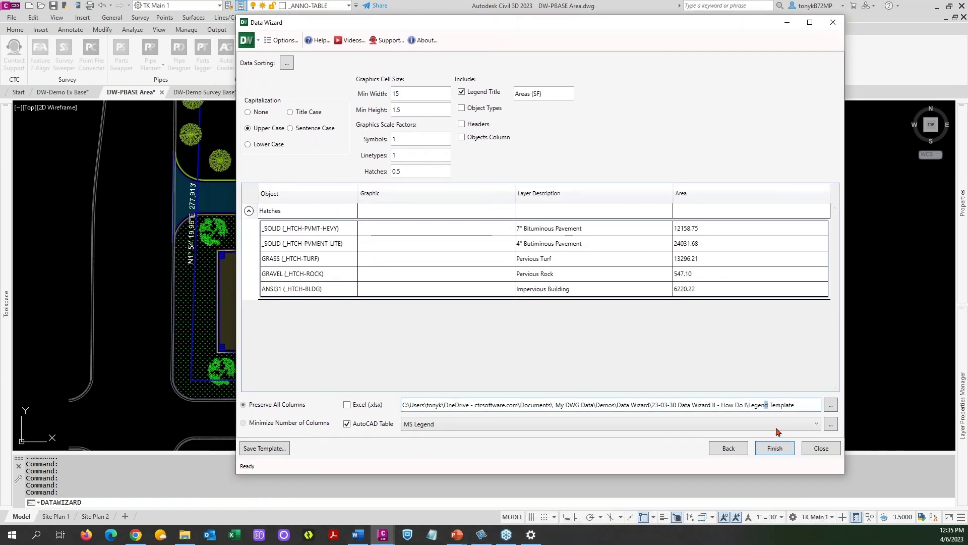
left_click(775, 448)
left_click(713, 185)
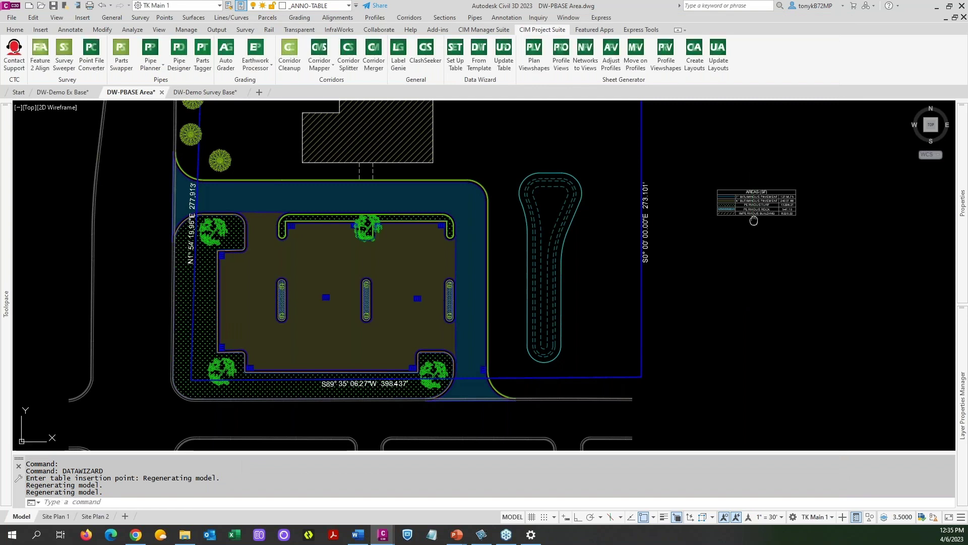
Examine the placed areas table's hatch swatches, descriptions and area values, and compare its location with the site
middle_click_drag(756, 220, 480, 307)
scroll(480, 307, "up", 4)
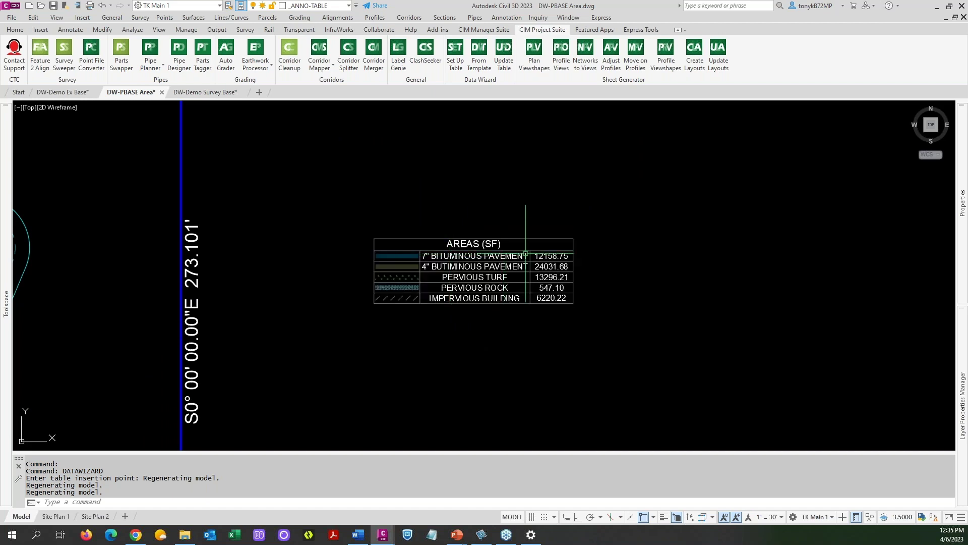
left_click(552, 259)
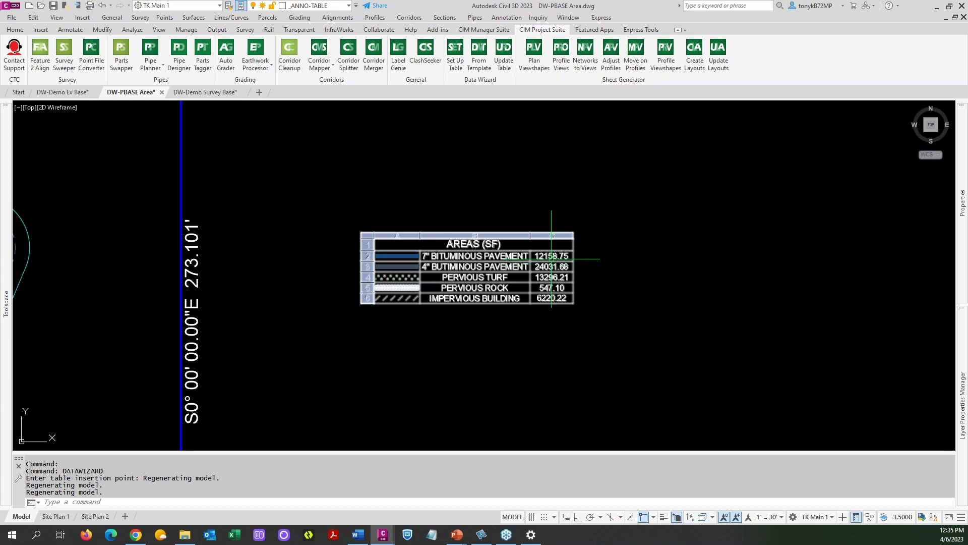
key("Escape")
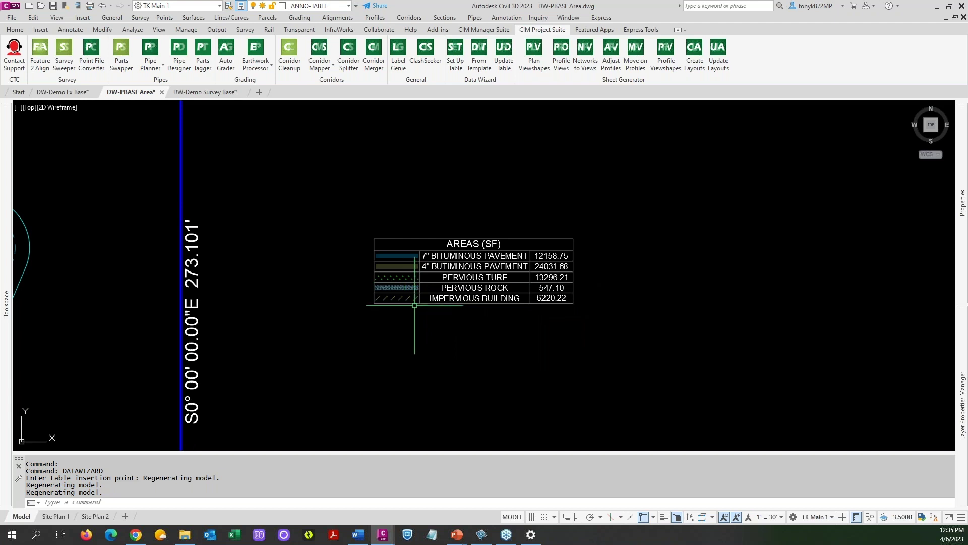
scroll(414, 304, "up", 2)
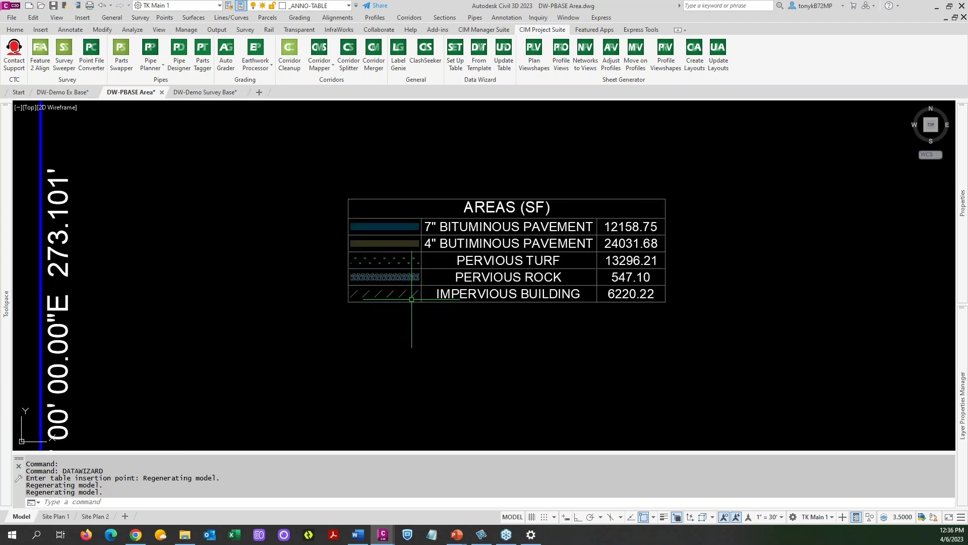
scroll(411, 299, "down", 8)
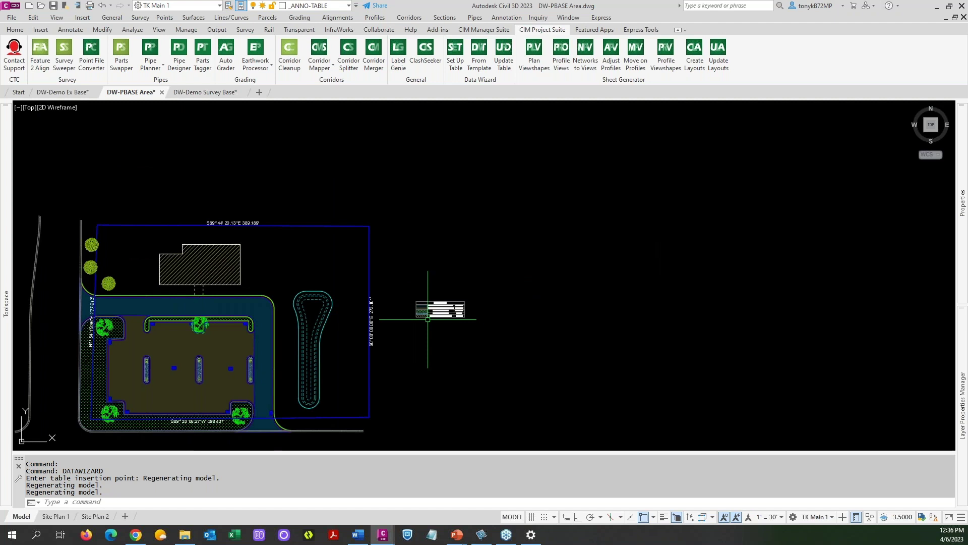
middle_click_drag(427, 319, 469, 316)
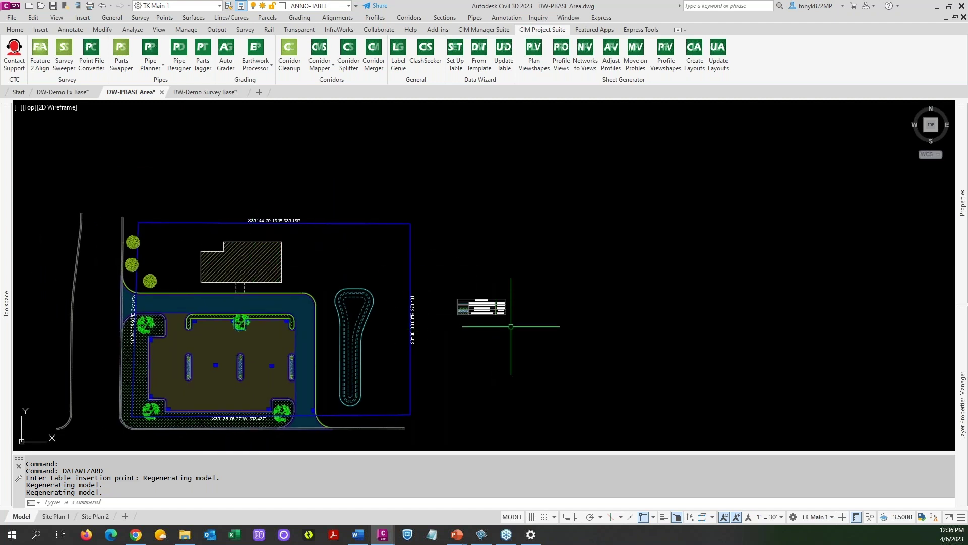
left_click(454, 67)
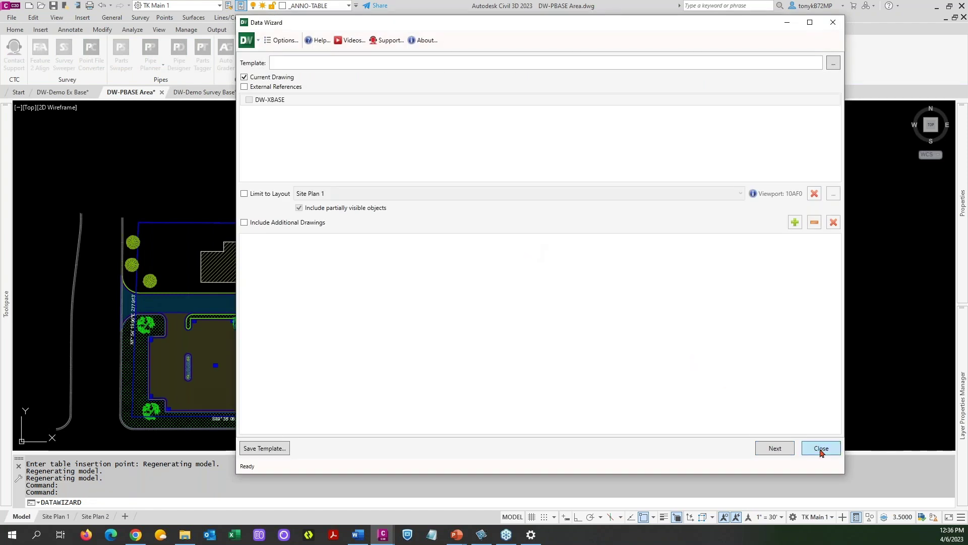
left_click(821, 449)
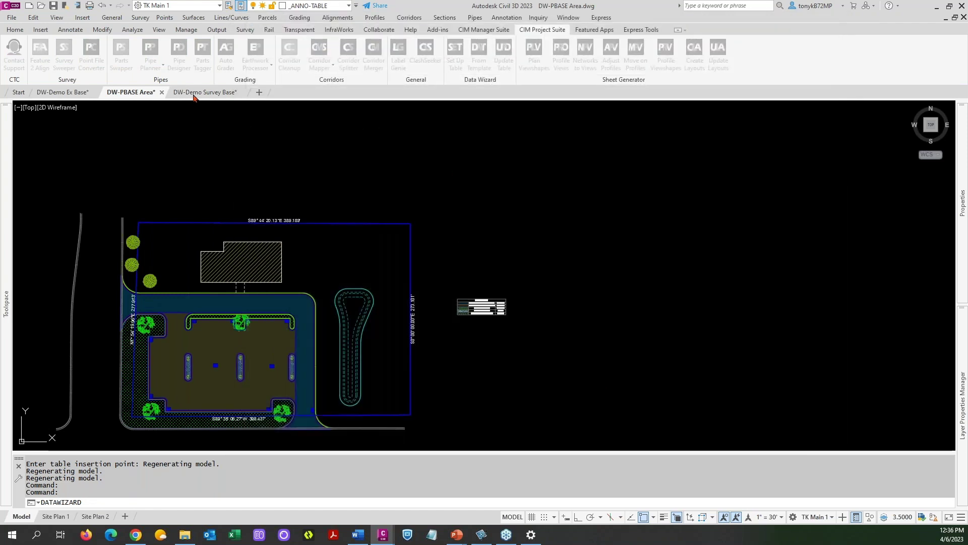
mouse_move(191, 93)
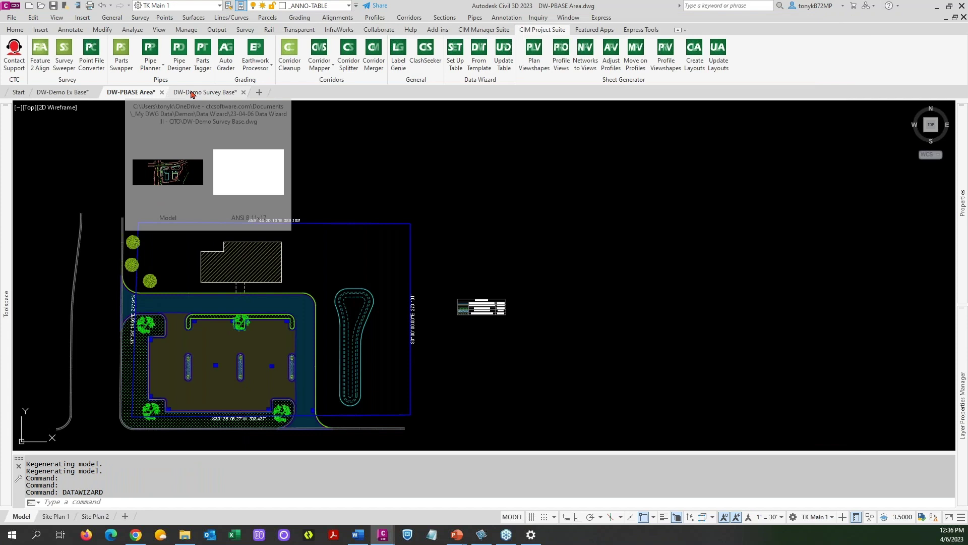
Switch to model space of the DW-Demo Ex Base drawing and load the DEmo 4-6-23 Trees template into the Data Wizard
left_click(64, 92)
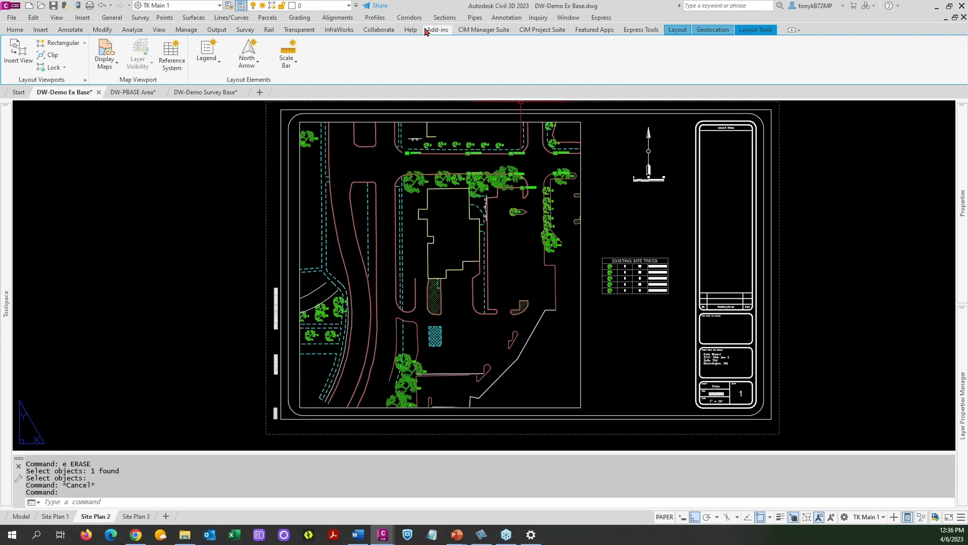
left_click(21, 515)
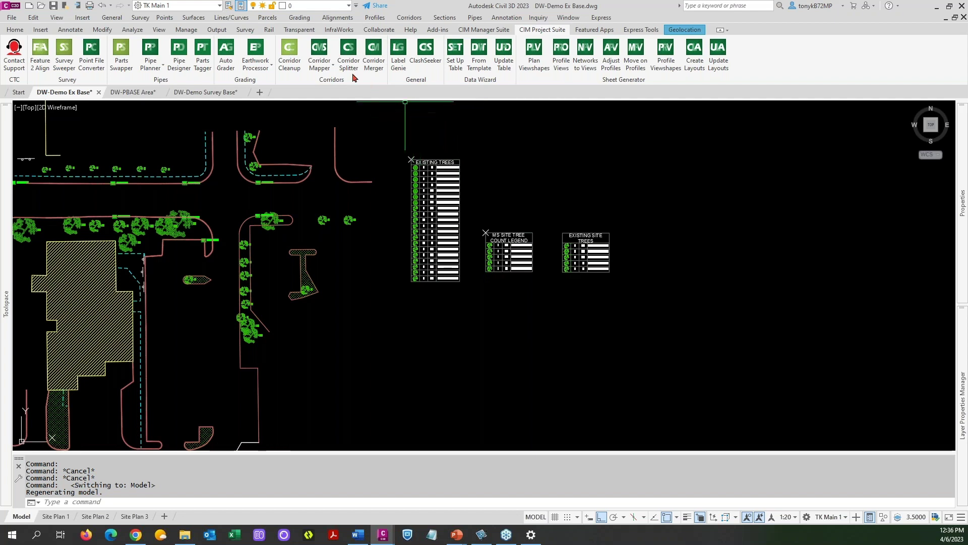
left_click(454, 64)
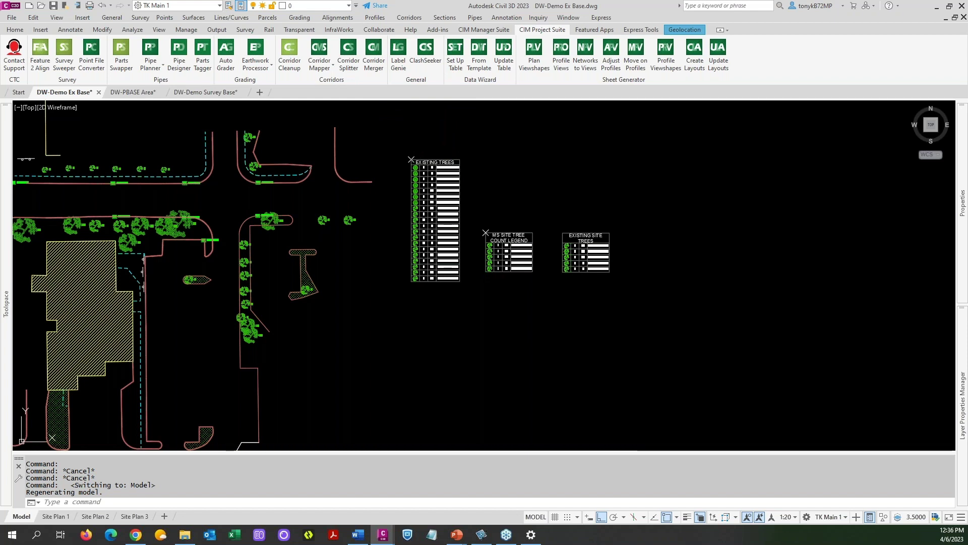
left_click(455, 55)
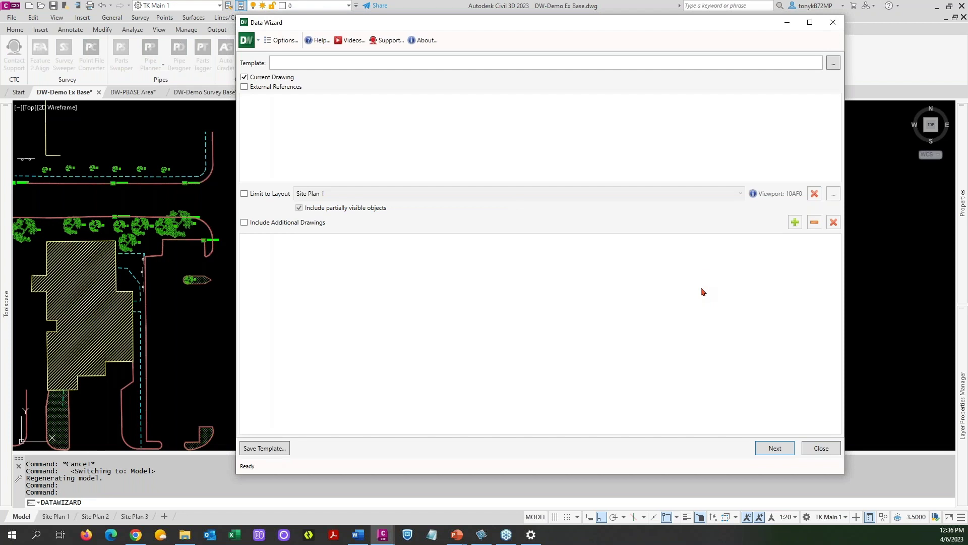
left_click(832, 64)
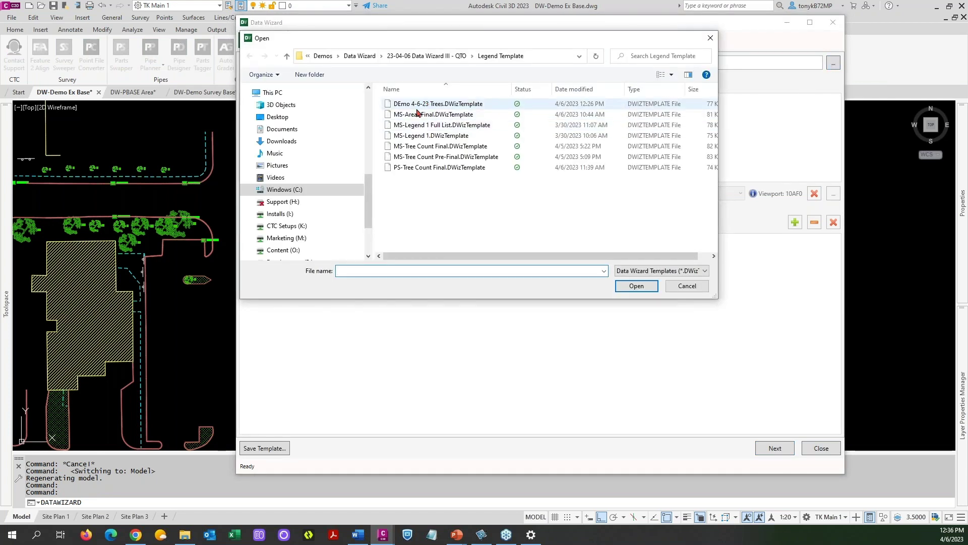
left_click(423, 103)
left_click(635, 285)
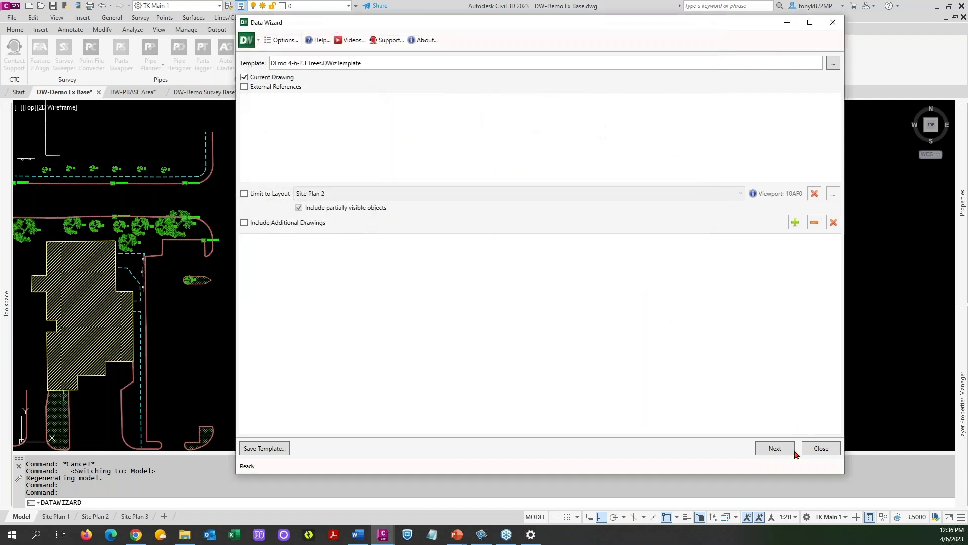
Refresh the template's survey point data for the current drawing and advance to the Existing Trees table output settings
left_click(772, 448)
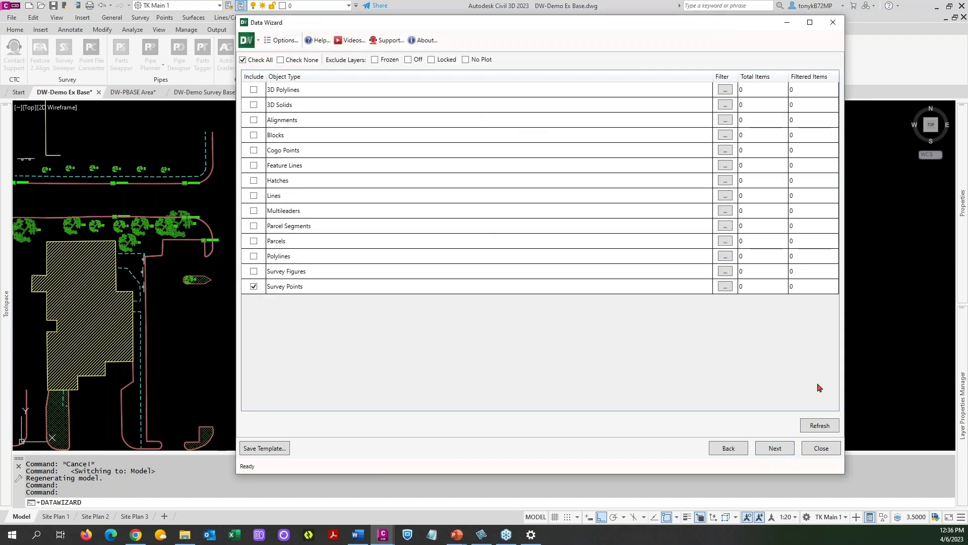
left_click(808, 428)
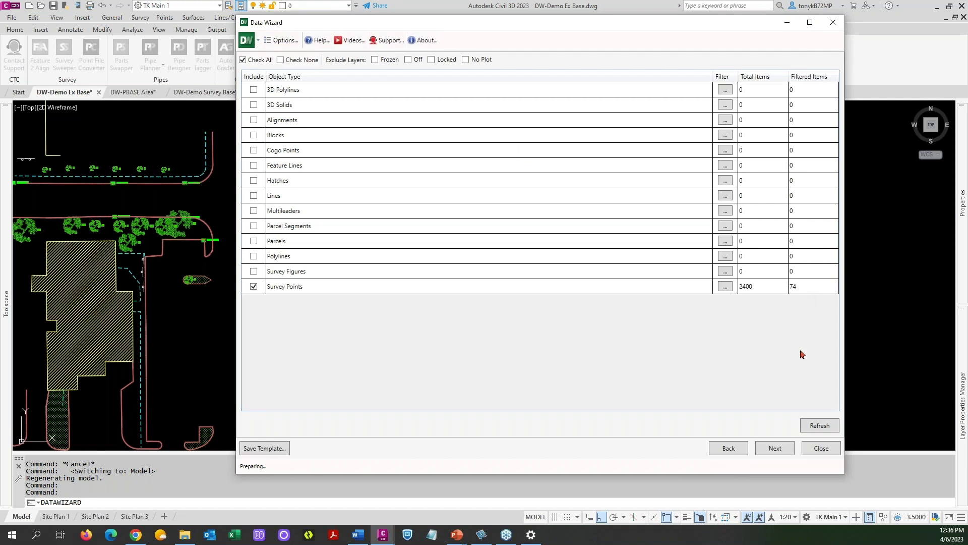
left_click(780, 448)
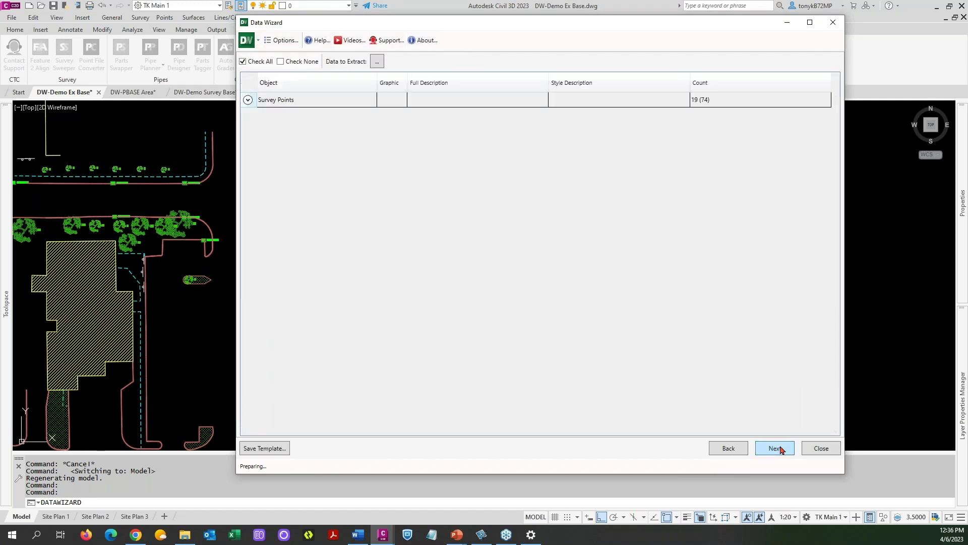
left_click(780, 448)
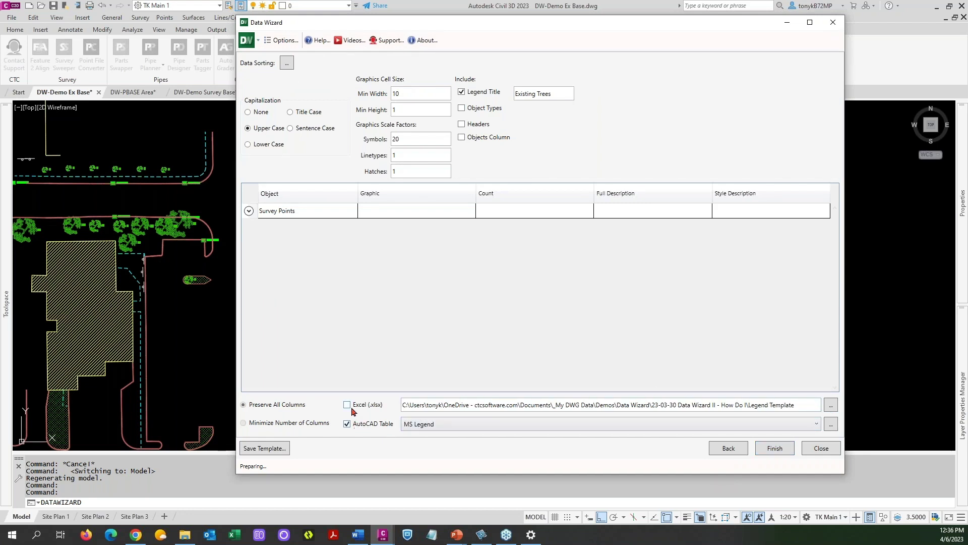
Output the Existing Trees data to Excel only, as Demo Tree Count 4-6-23 in the Legend Template folder, and generate the spreadsheet
left_click(347, 424)
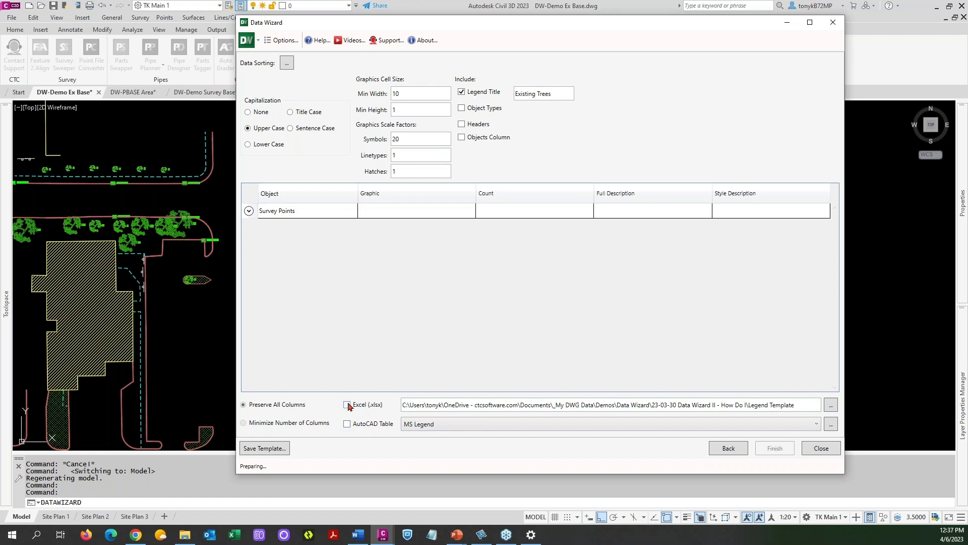
left_click(346, 405)
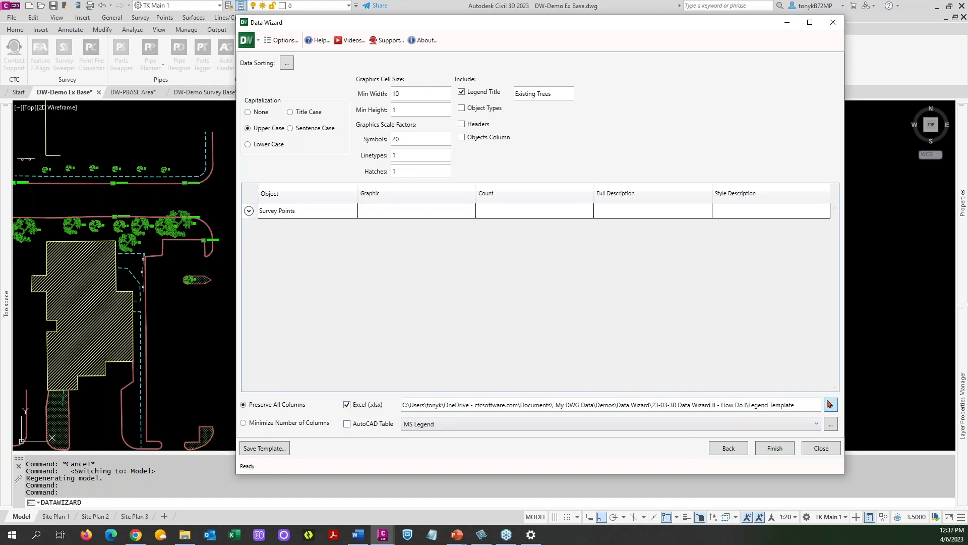
left_click(830, 404)
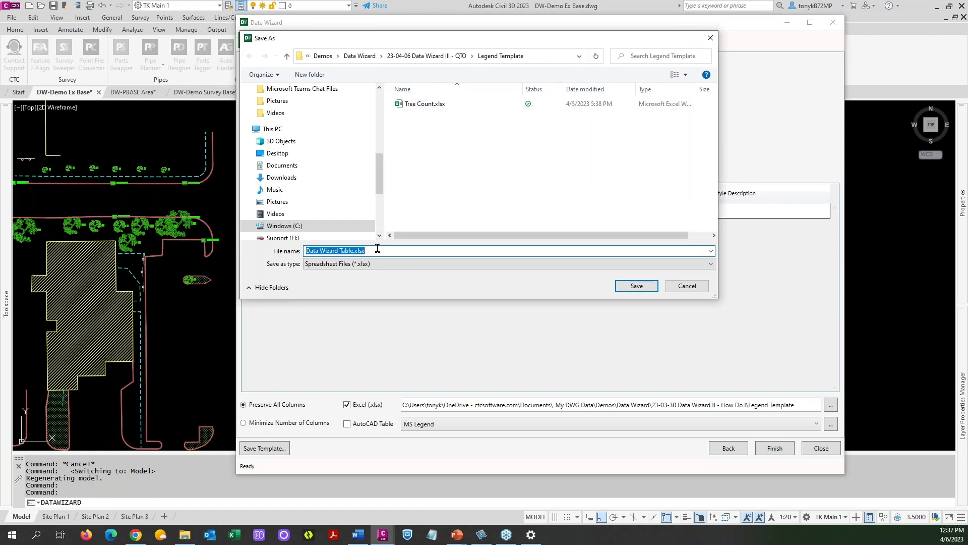
type("DEm")
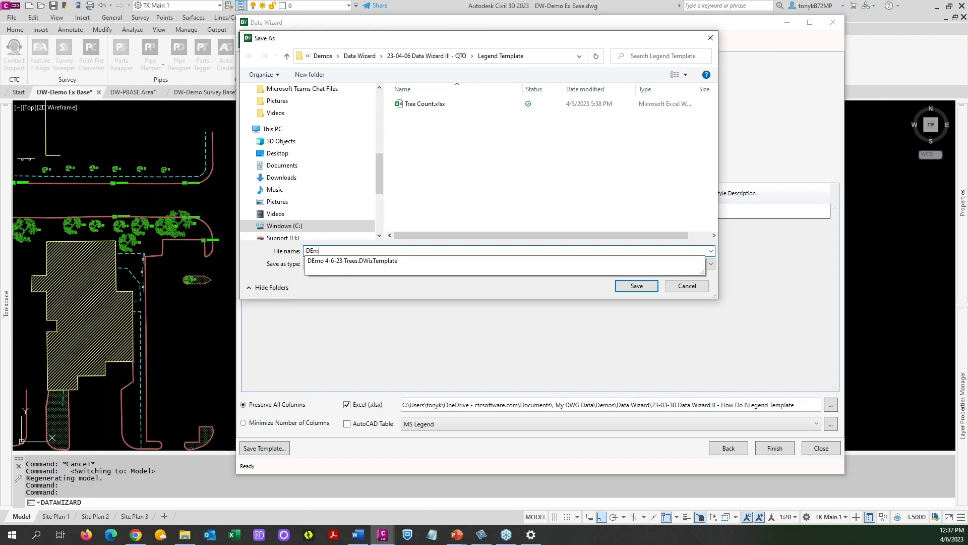
type("e")
type("TRee")
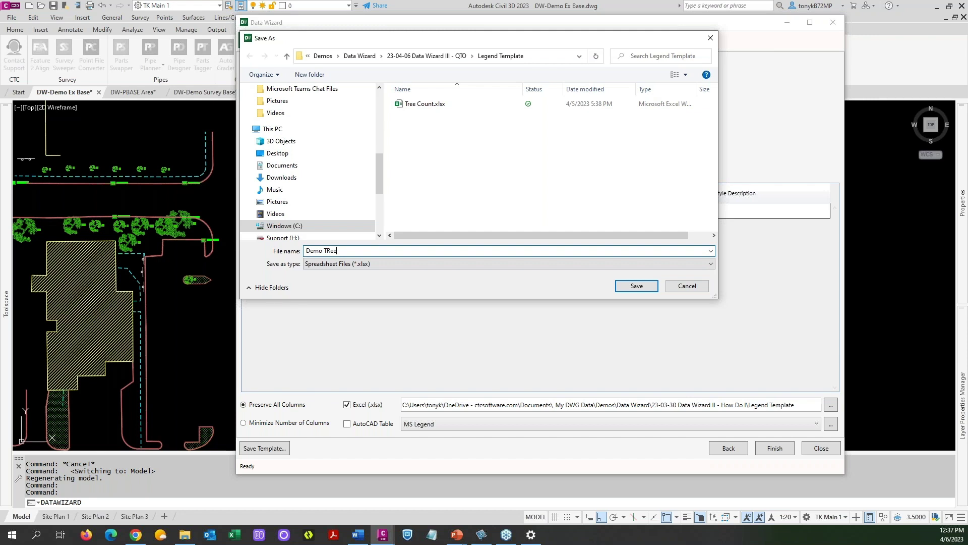
key("BackSpace")
key("BackSpace")
key("BackSpace")
key("BackSpace")
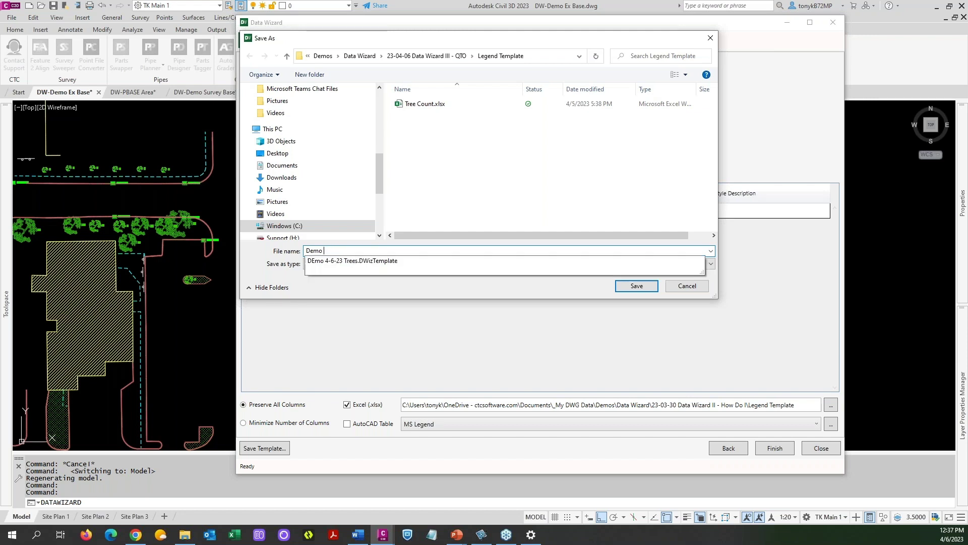
type("Tree Count 4-6-23")
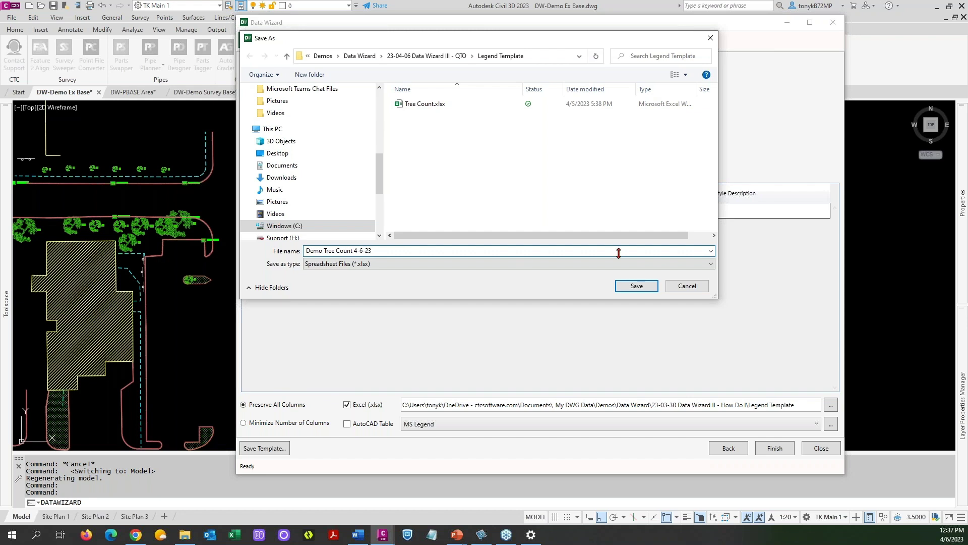
left_click(631, 286)
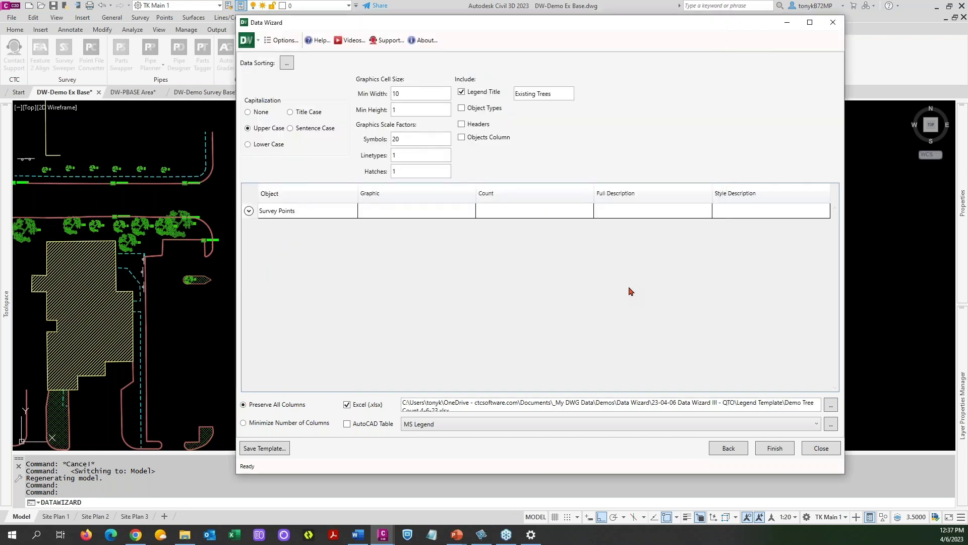
left_click(786, 447)
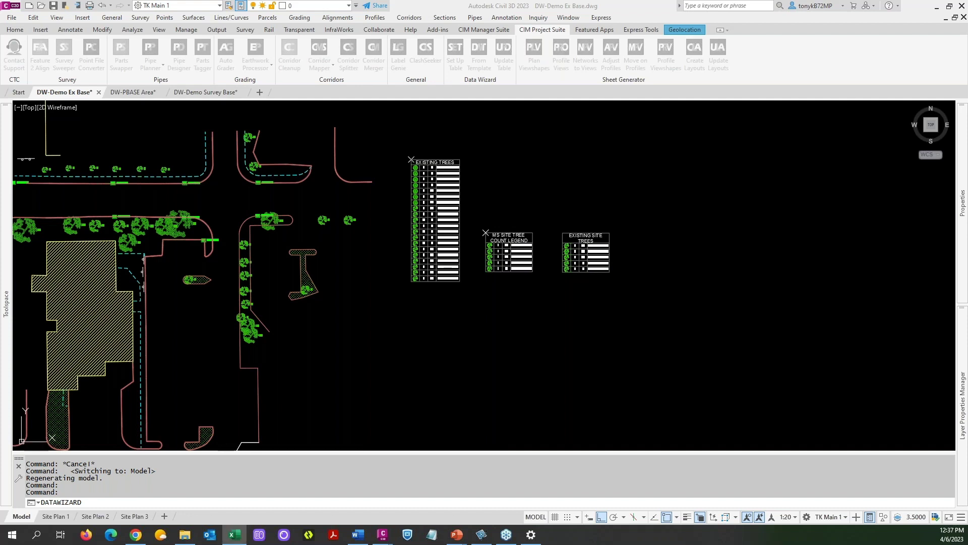
Widen the tree type column in the exported spreadsheet to fit its text and close the workbook
left_click_drag(0, 132, 581, 80)
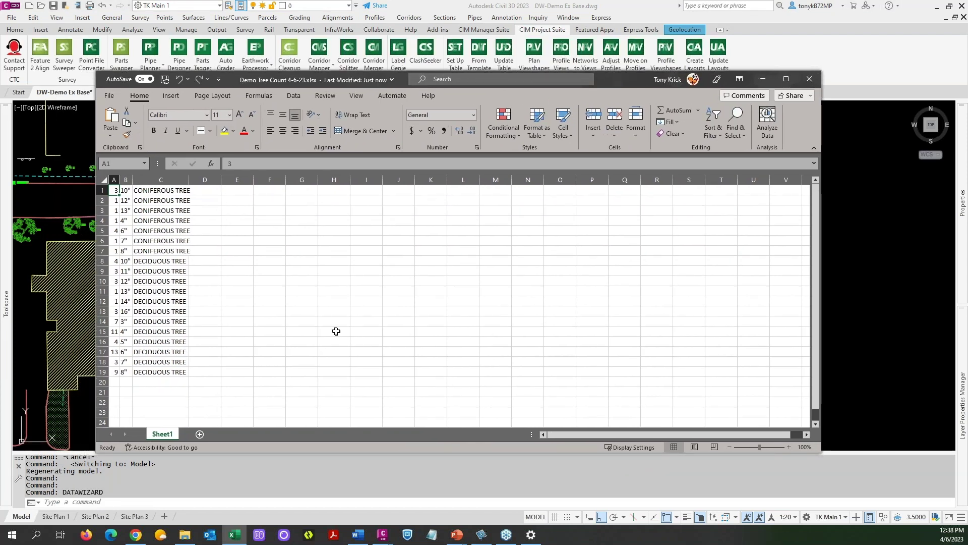
left_click(185, 180)
double_click(189, 180)
left_click_drag(193, 179, 196, 180)
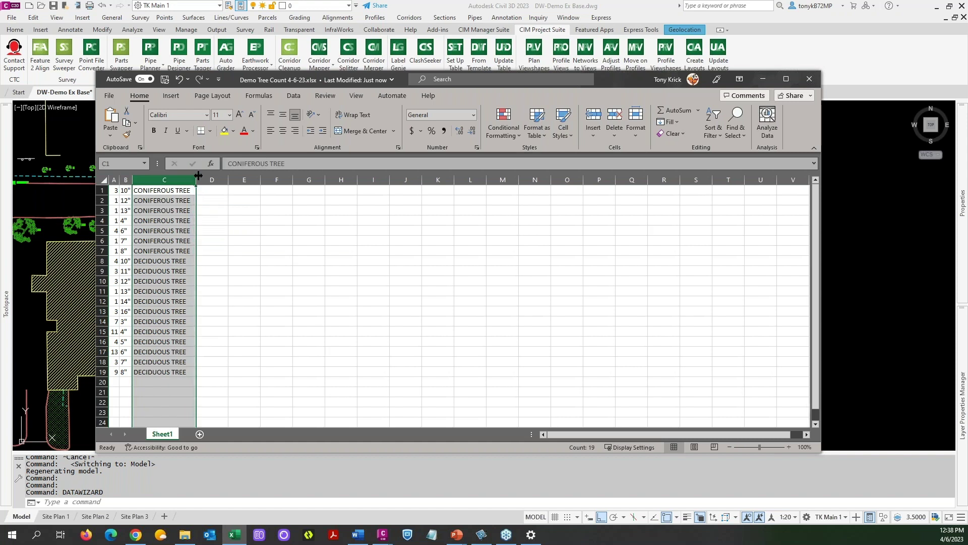
left_click(808, 79)
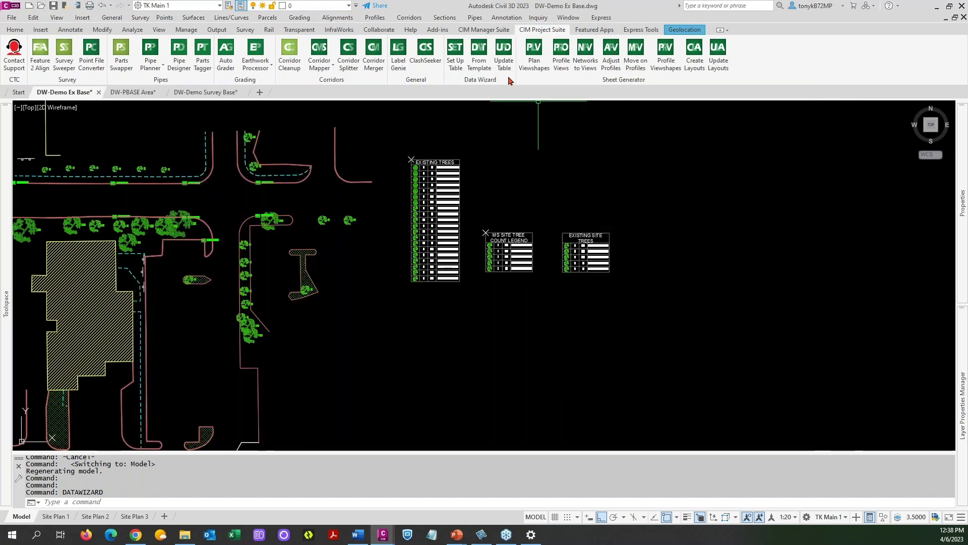
Rerun the Data Wizard for the current drawing with Headers included and update the existing Demo Tree Count 4-6-23 spreadsheet
left_click(454, 60)
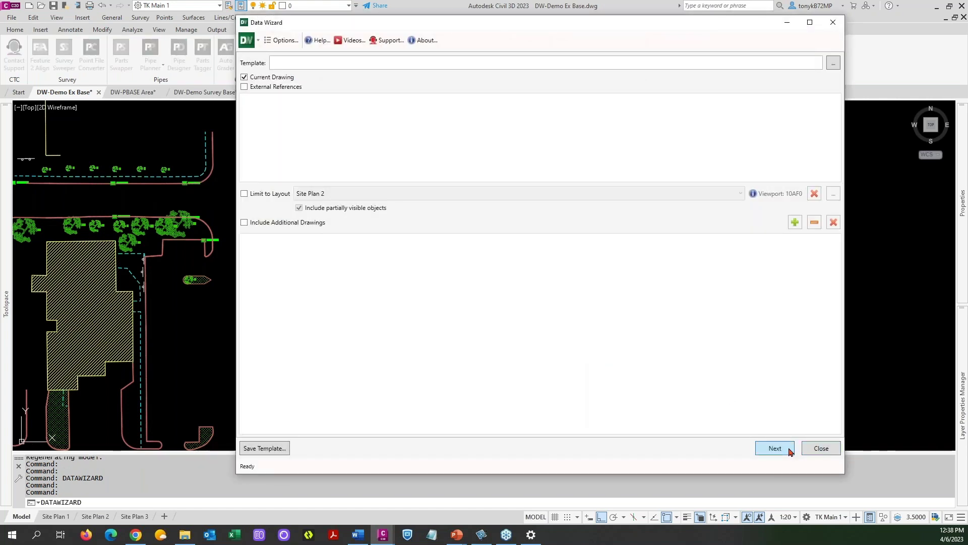
left_click(789, 451)
left_click(784, 450)
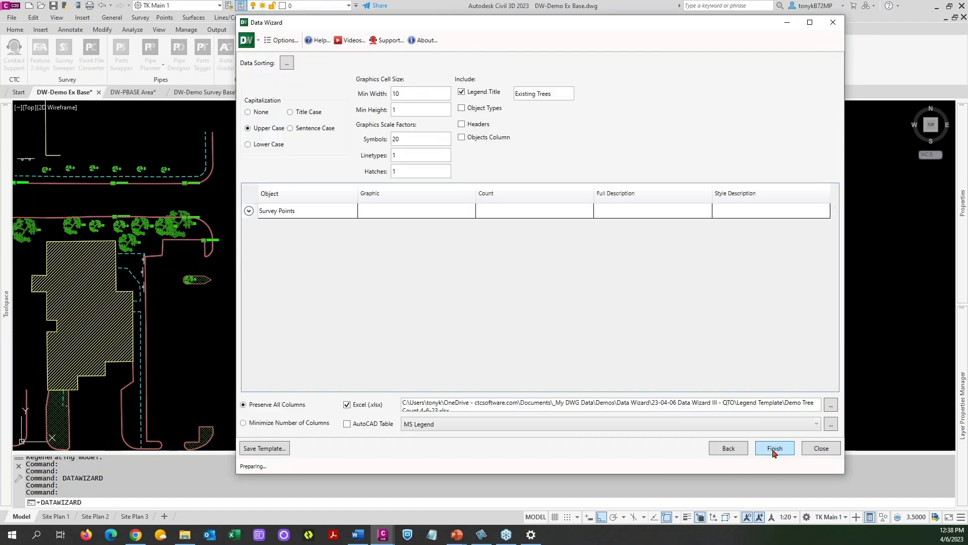
left_click(462, 124)
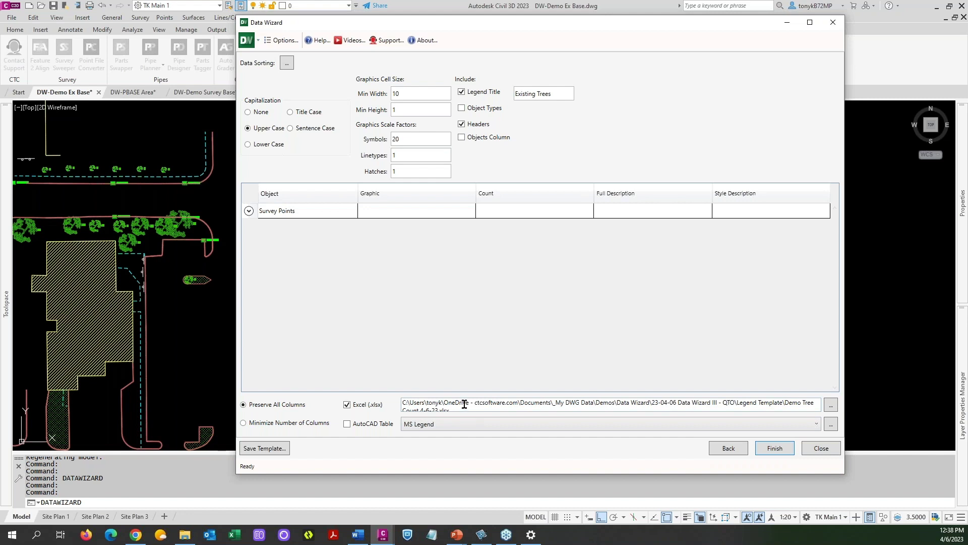
left_click(769, 448)
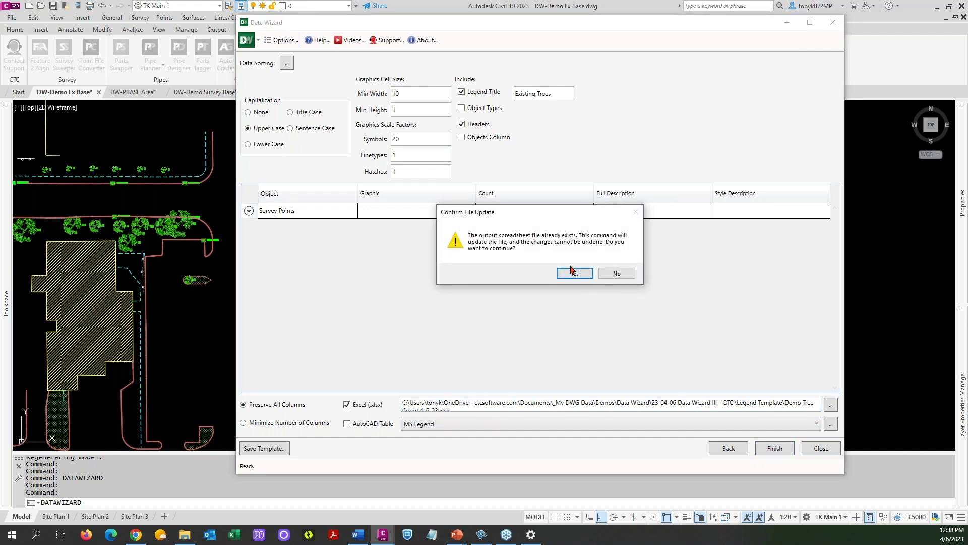
left_click(573, 275)
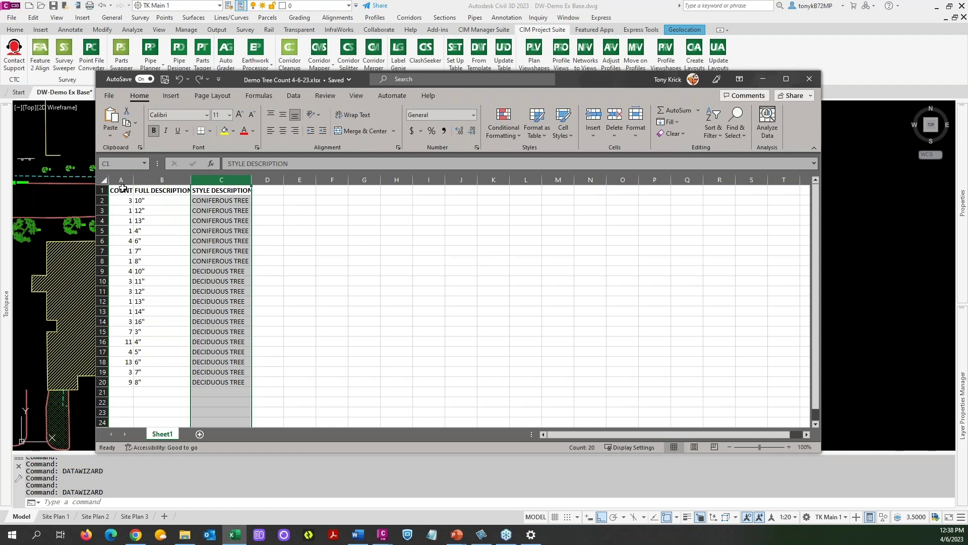
Center the Count column's contents horizontally and vertically in the exported spreadsheet
left_click(121, 180)
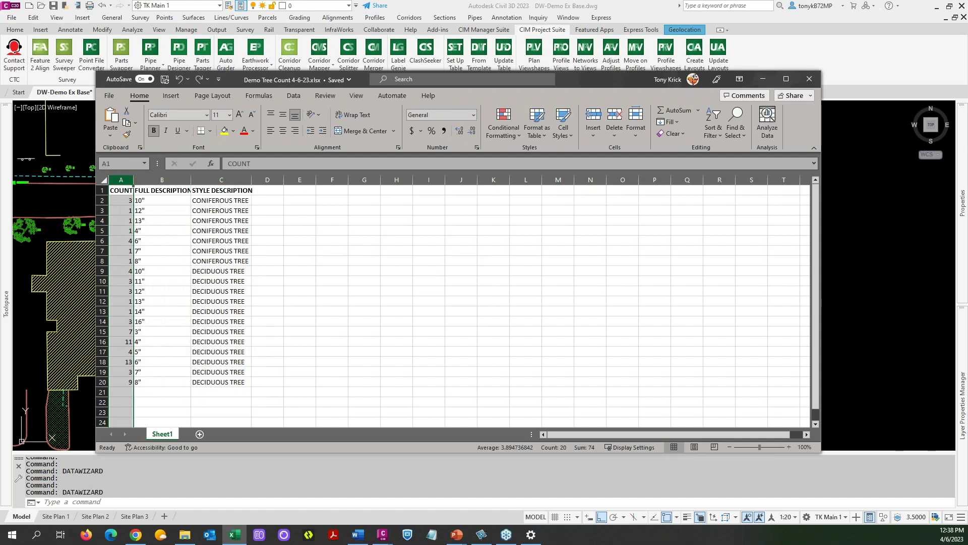
left_click(283, 115)
left_click(283, 131)
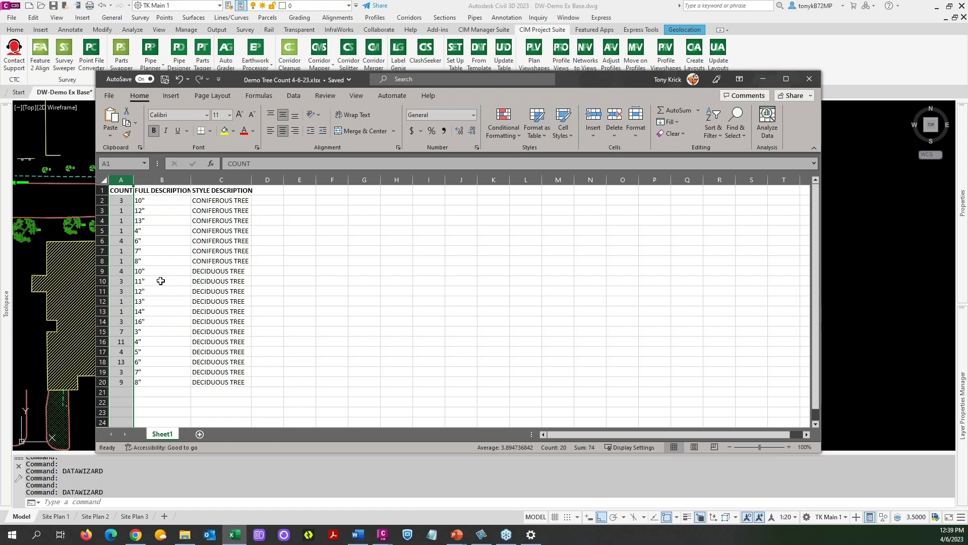
Insert a blank row between the coniferous and deciduous trees and a blank column before the Count column
left_click(103, 271)
right_click(104, 272)
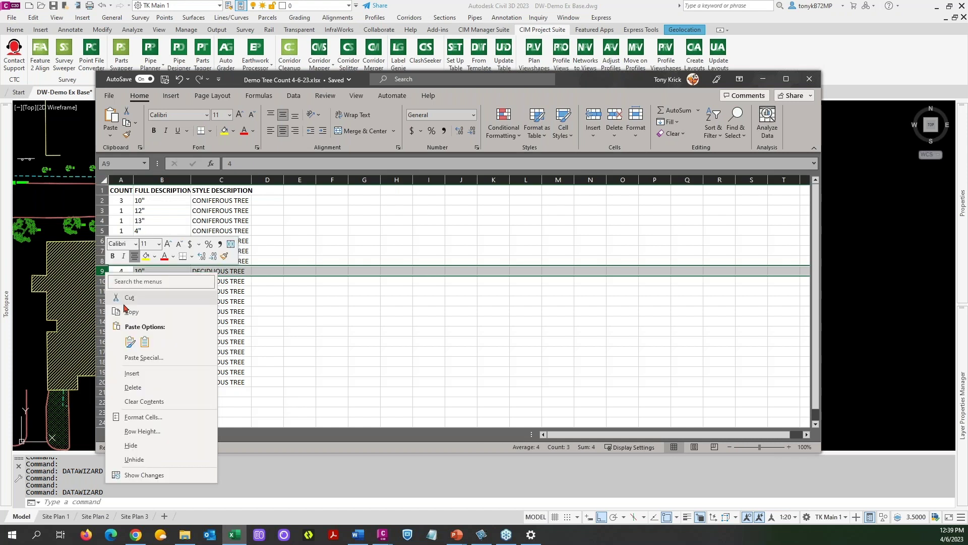
left_click(141, 374)
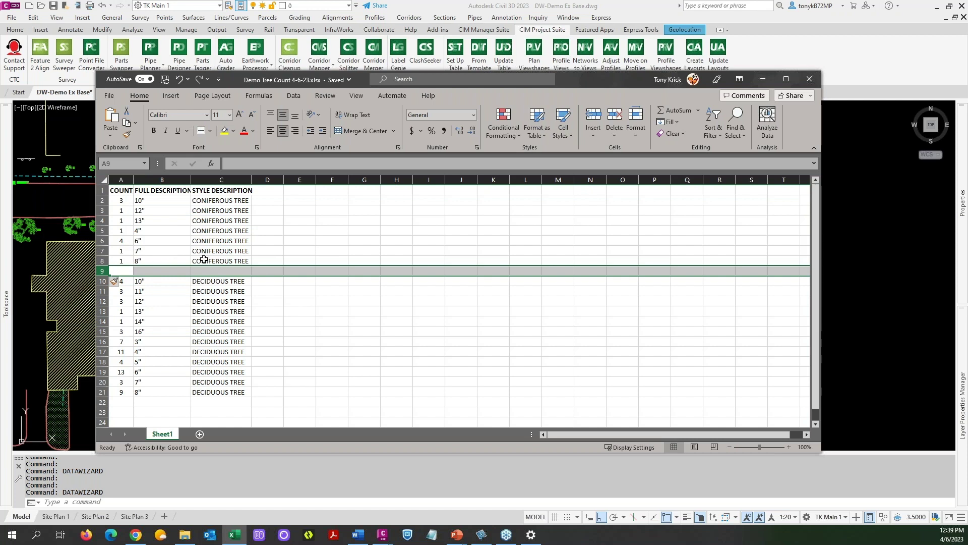
right_click(121, 178)
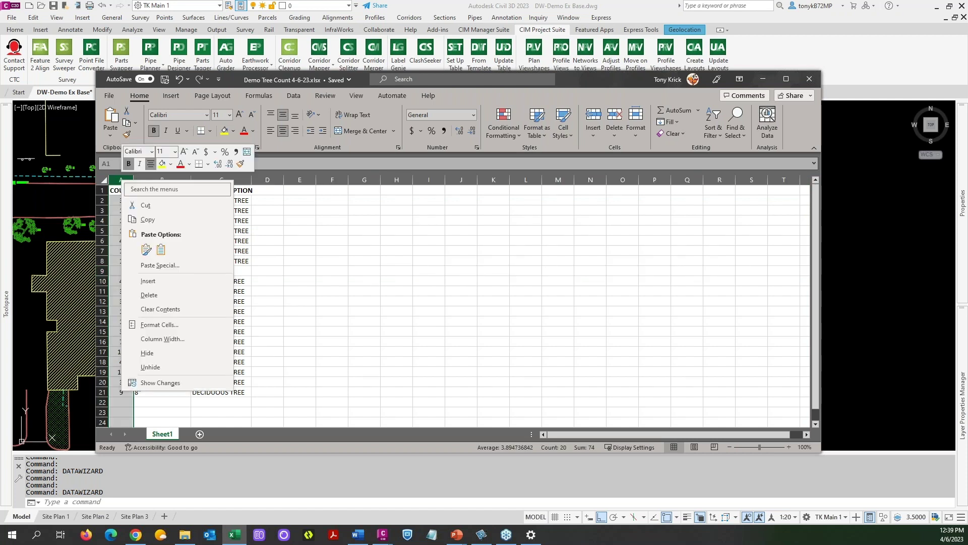
left_click(151, 280)
left_click(124, 190)
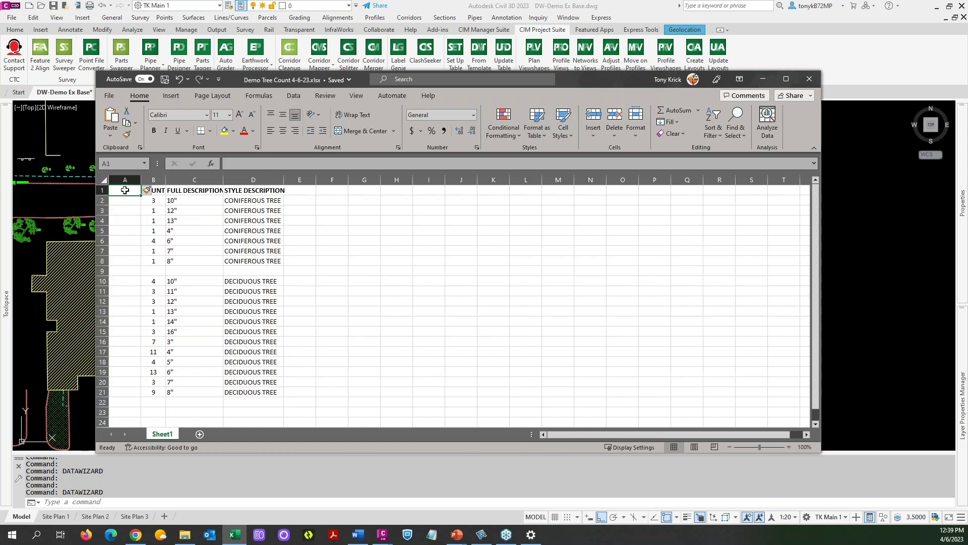
Label cell A9 Total and sum the coniferous tree counts B2:B8 in cell B9
left_click(124, 270)
type("To")
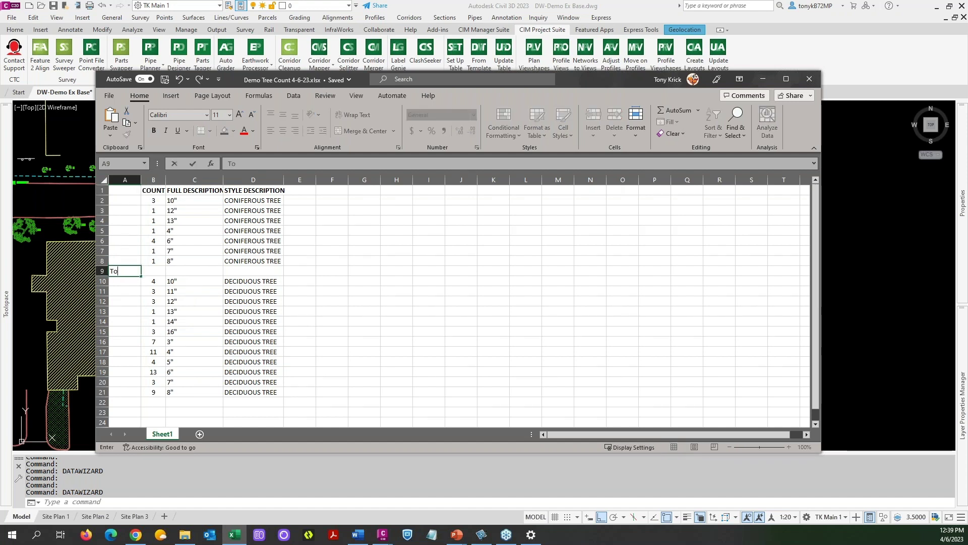
type("tal")
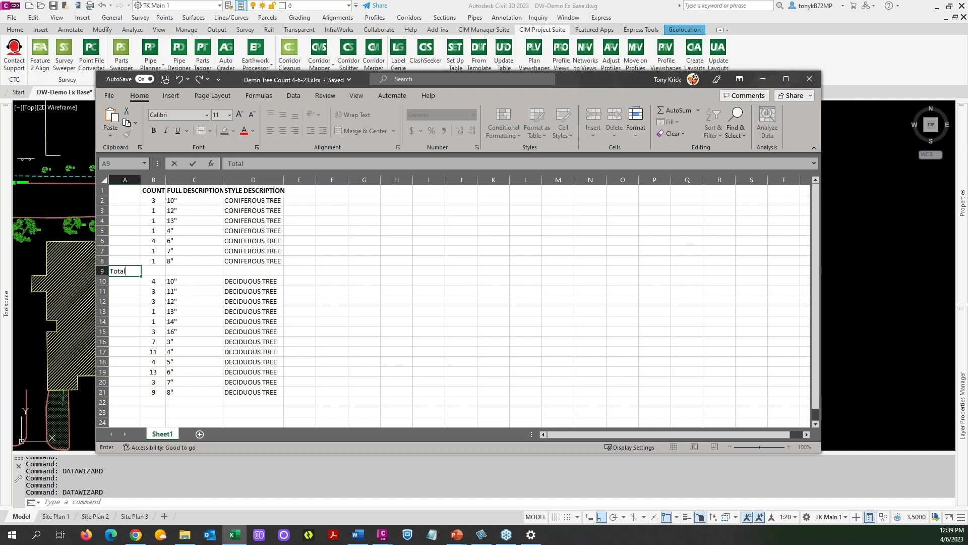
left_click(156, 273)
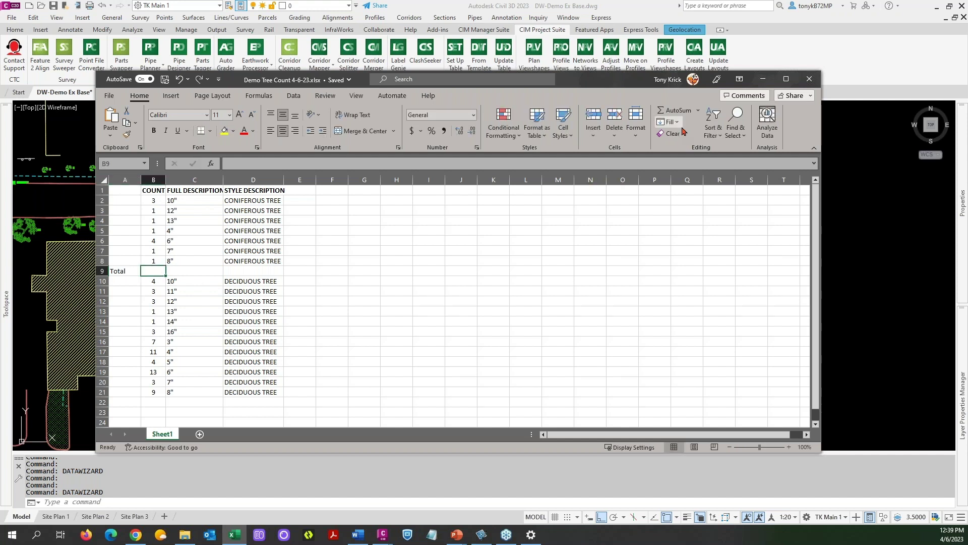
left_click(678, 112)
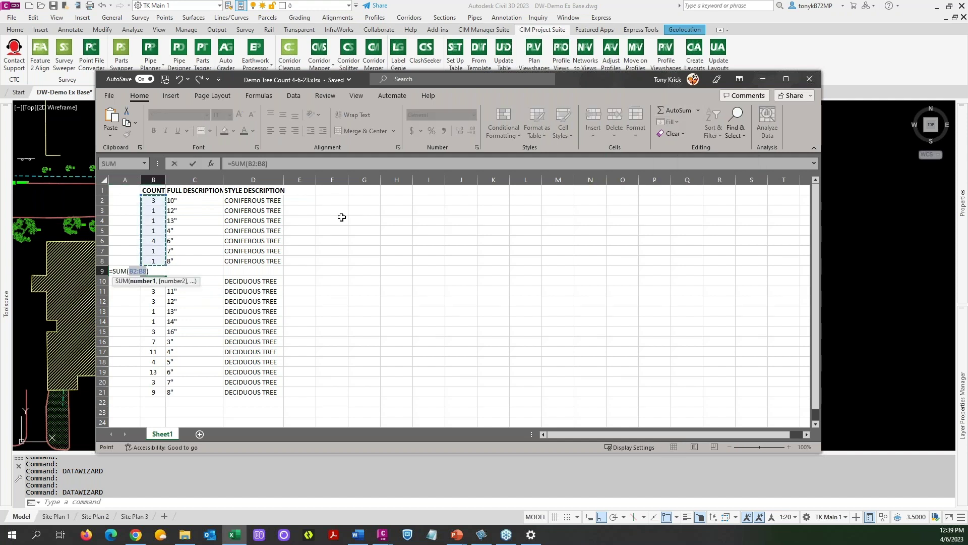
key("Return")
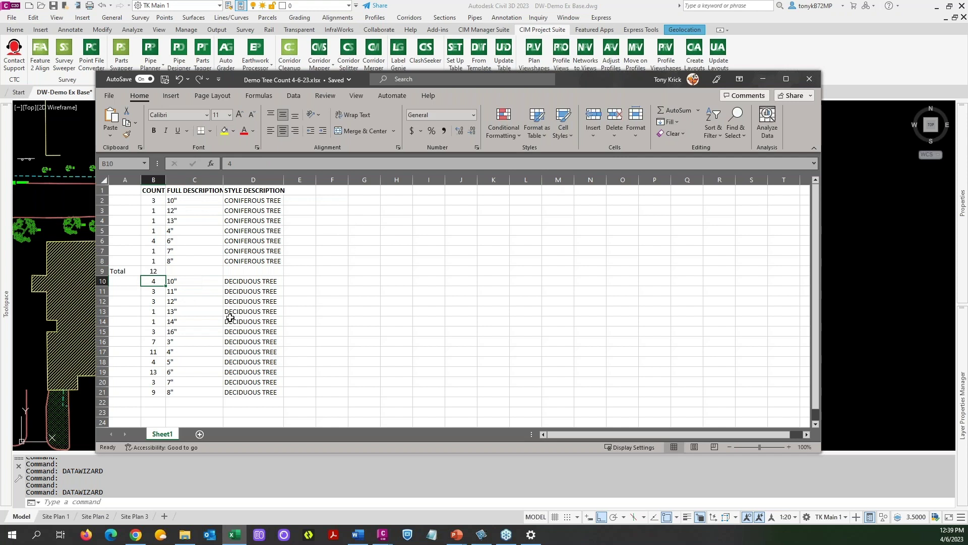
Sum the deciduous tree counts B10:B21 in cell B22 and label cell A22 Total
left_click(152, 401)
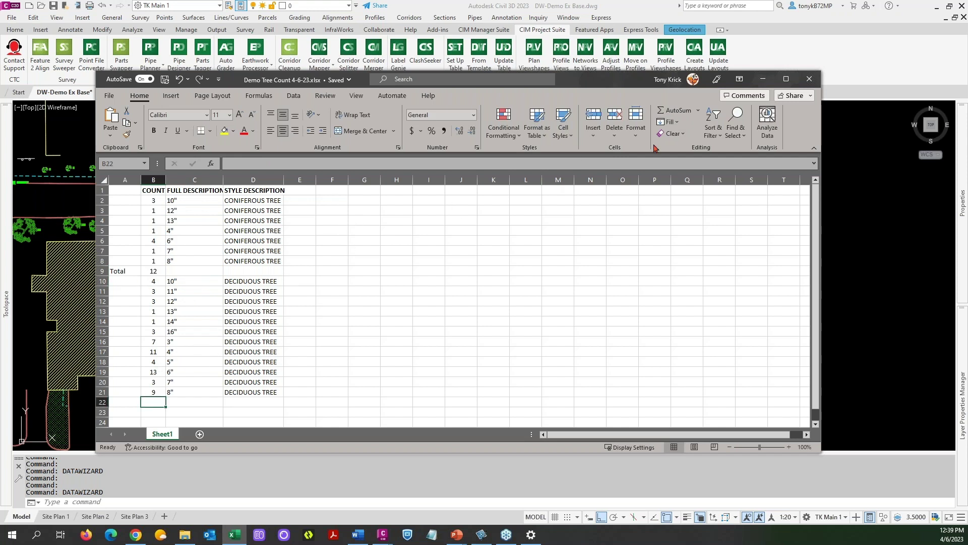
left_click(676, 111)
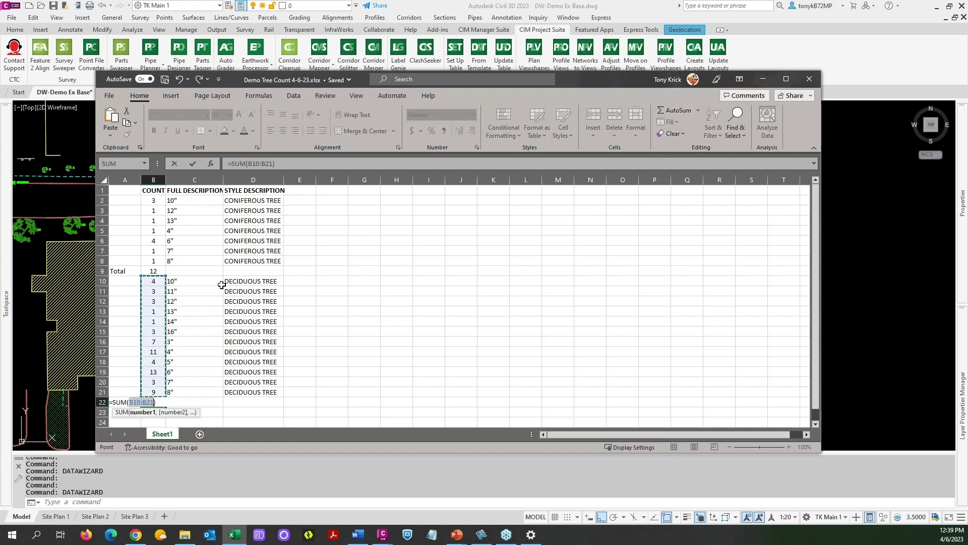
key("Return")
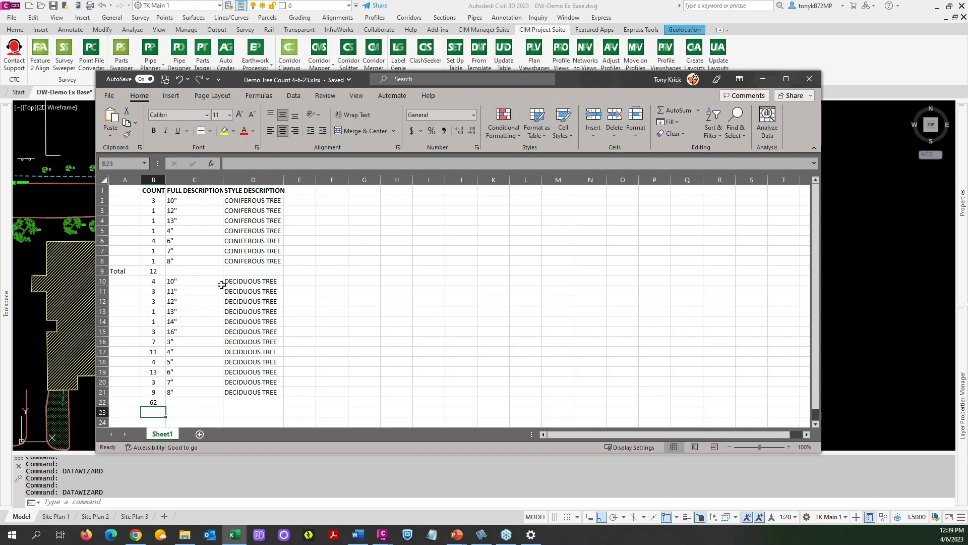
left_click(134, 400)
type("Total")
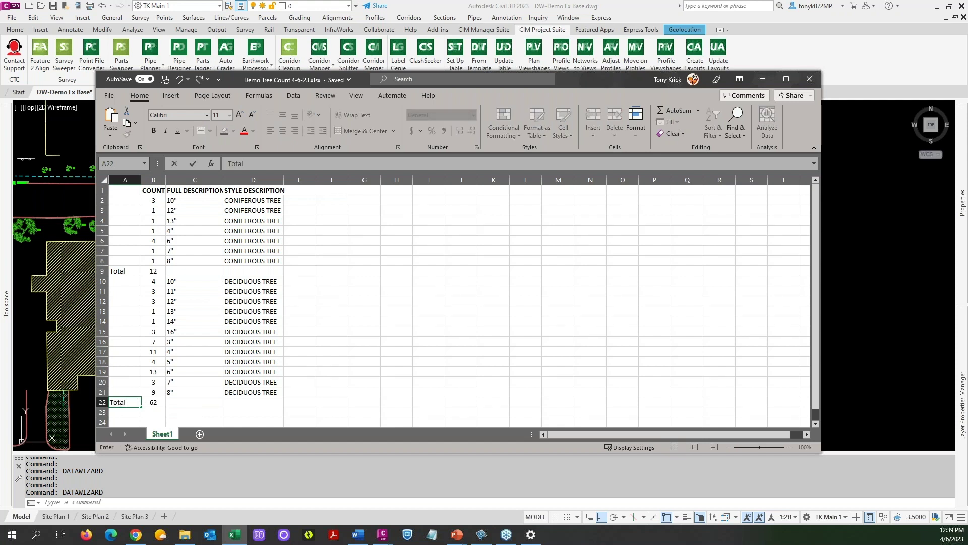
key("Return")
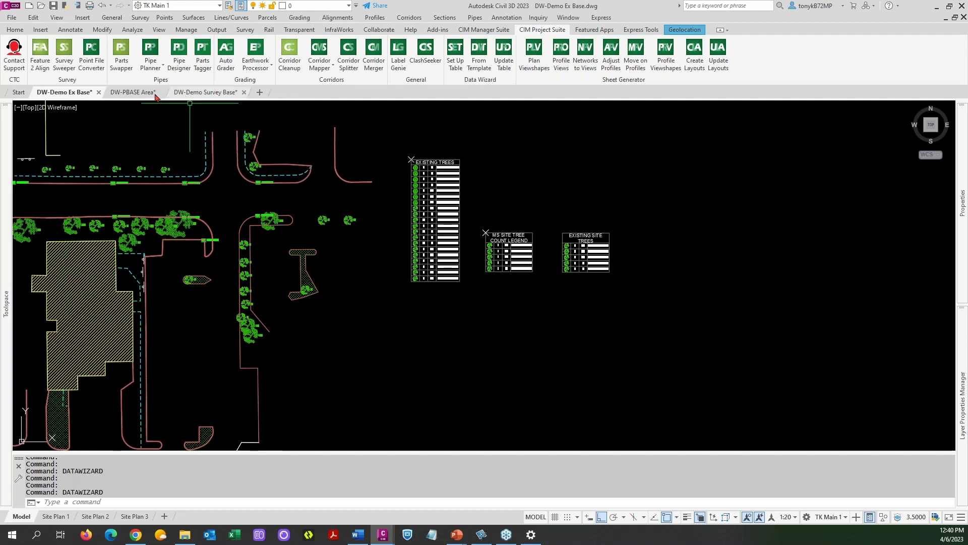
Return to Civil 3D and switch to the DW-Demo Survey Base drawing
left_click(129, 95)
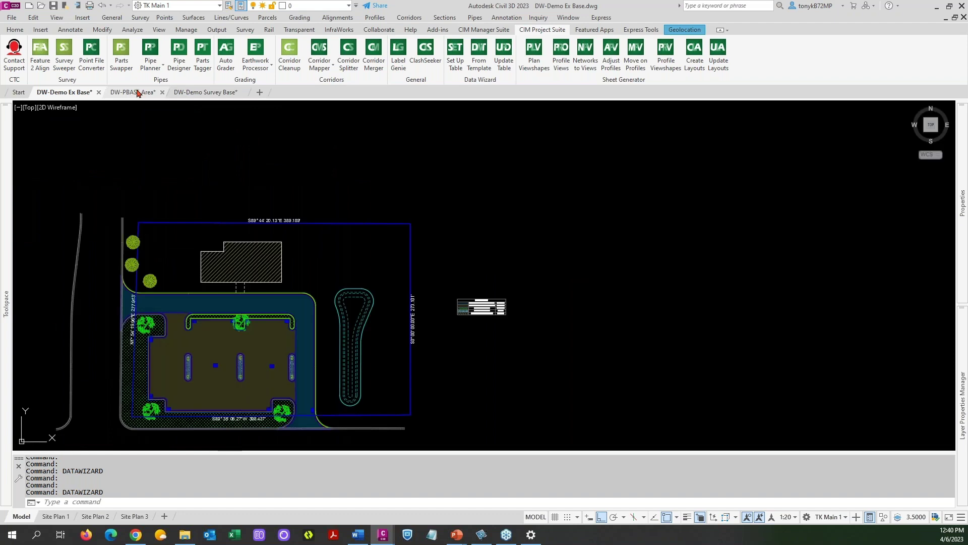
left_click(143, 95)
left_click(193, 95)
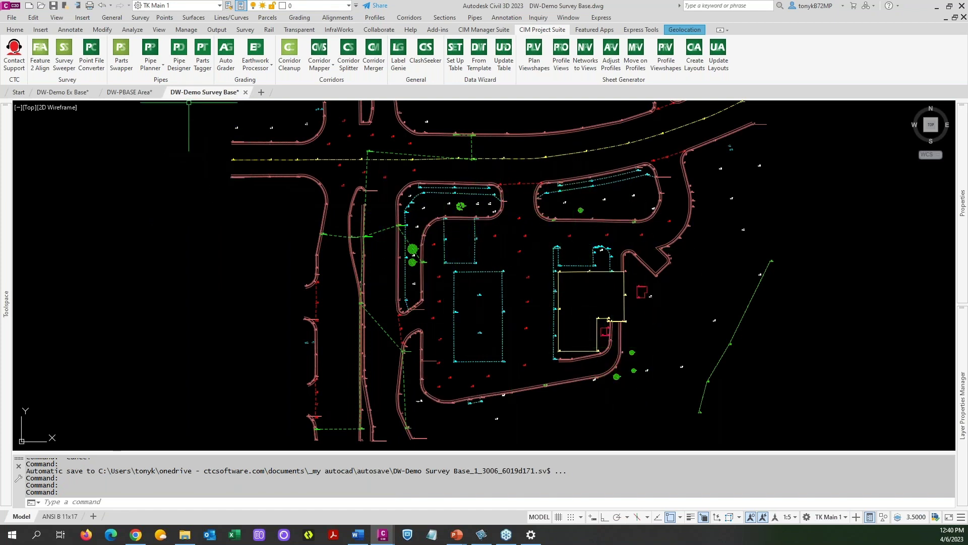
Switch to the DW-Demo Ex Base drawing, start a Data Wizard table setup and load the DEmo 4-6-23 Trees template
left_click(65, 93)
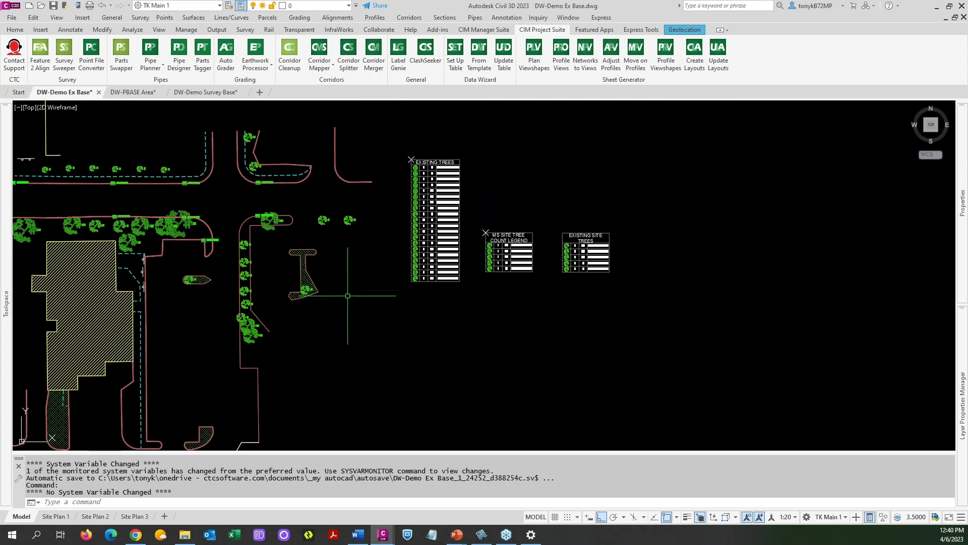
left_click(455, 55)
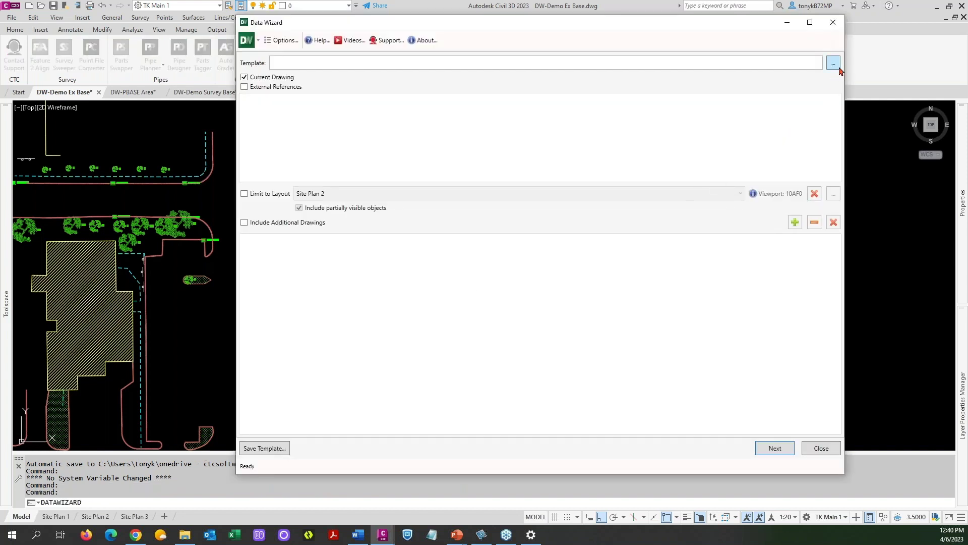
left_click(827, 68)
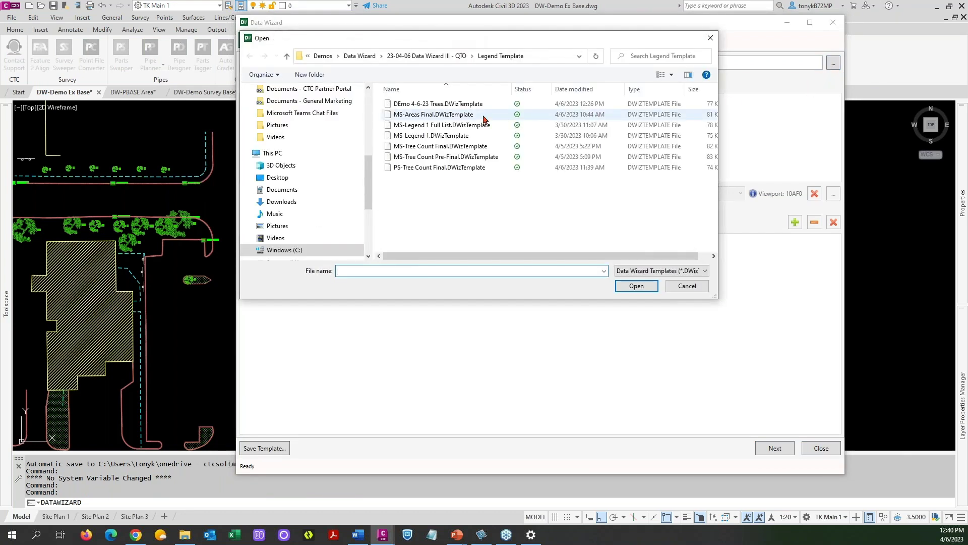
left_click(401, 105)
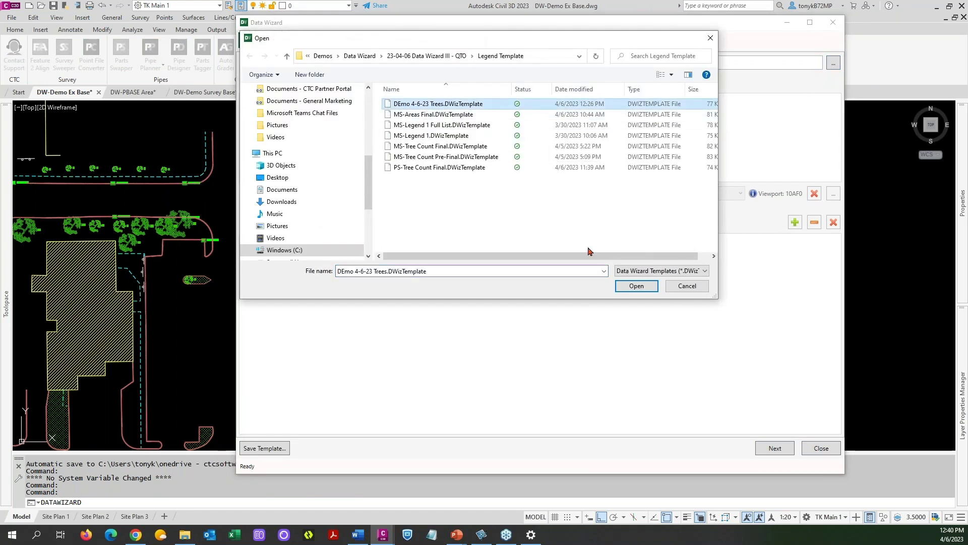
left_click(637, 286)
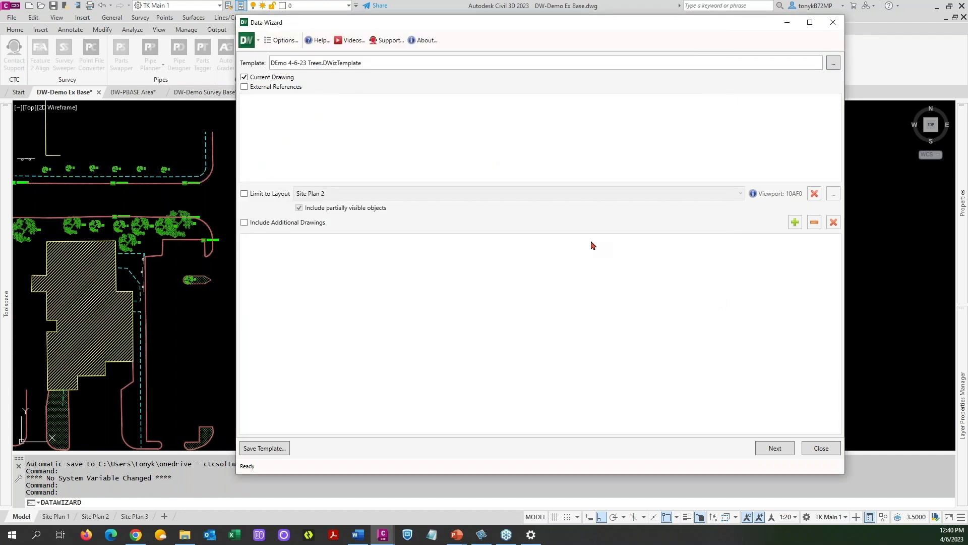
Include additional drawings in the data extraction and add DW-Demo Survey Base.dwg from the 23-04-06 Data Wizard III - QTO folder
left_click(243, 223)
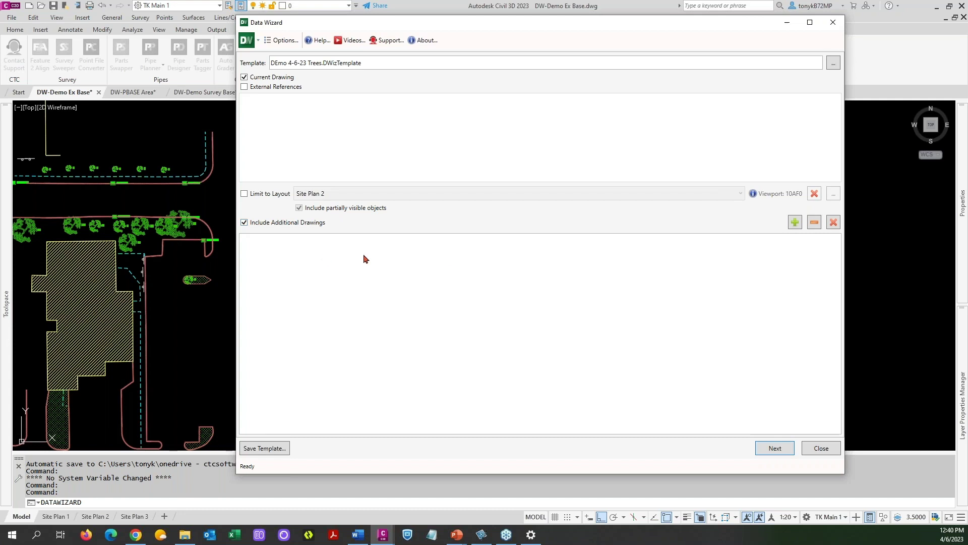
left_click(796, 222)
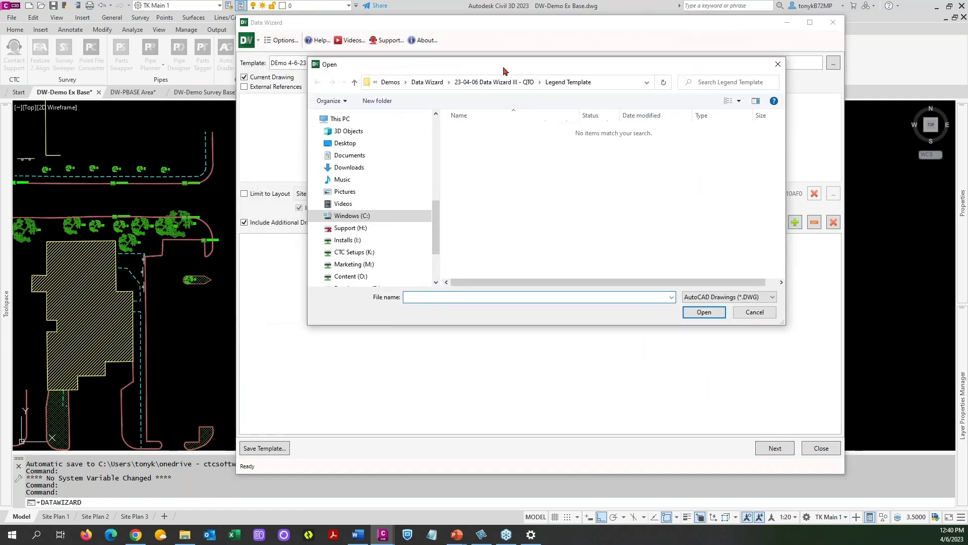
left_click(530, 102)
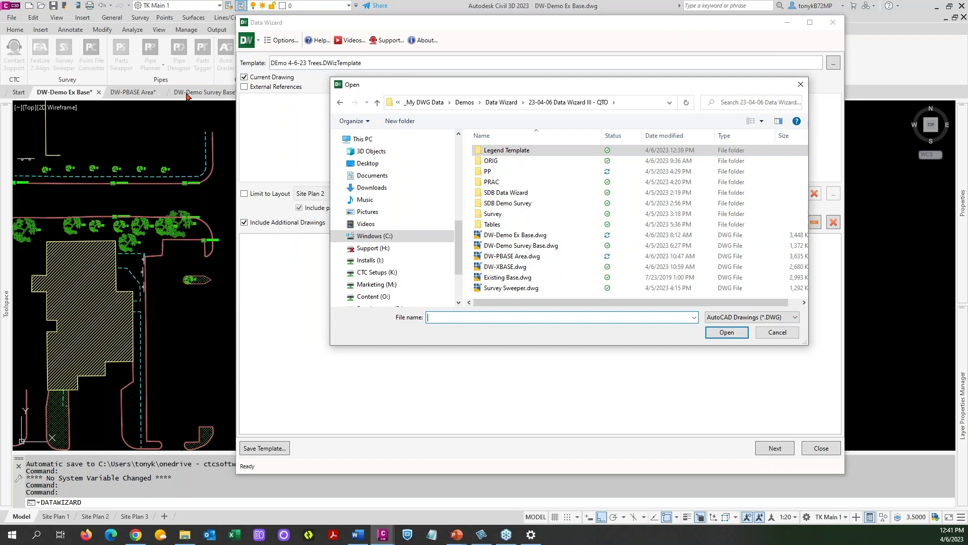
left_click(517, 246)
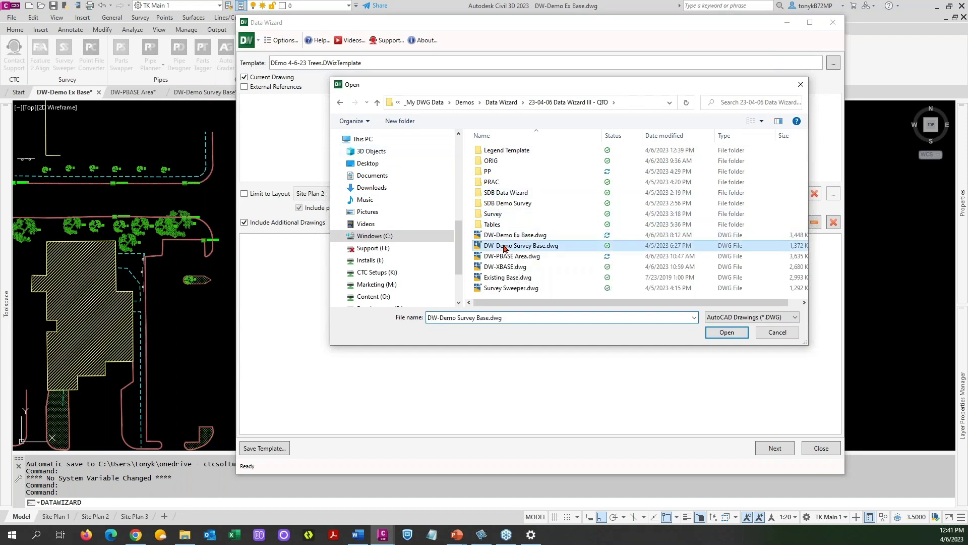
left_click(726, 332)
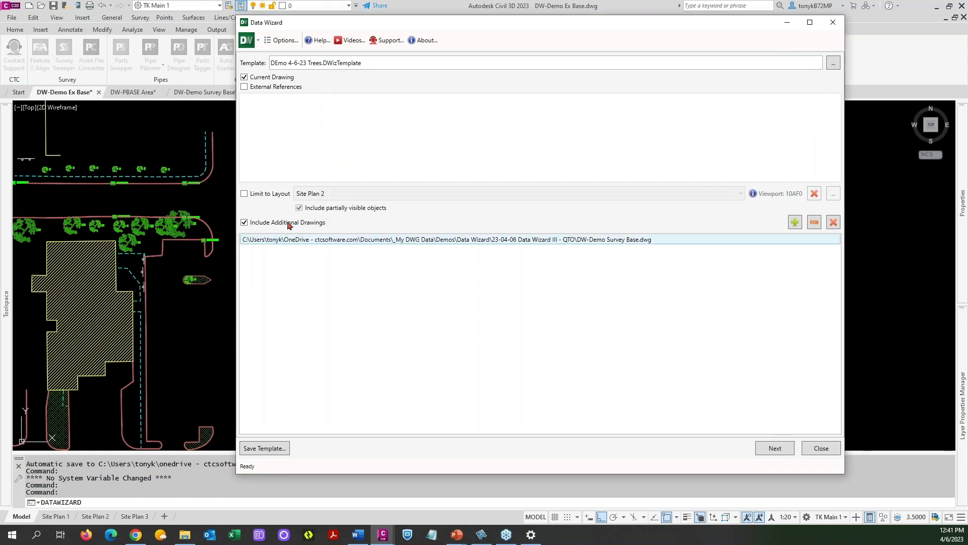
Exclude the additional drawings and refresh the object counts to check the survey points of the current drawing alone
left_click(244, 222)
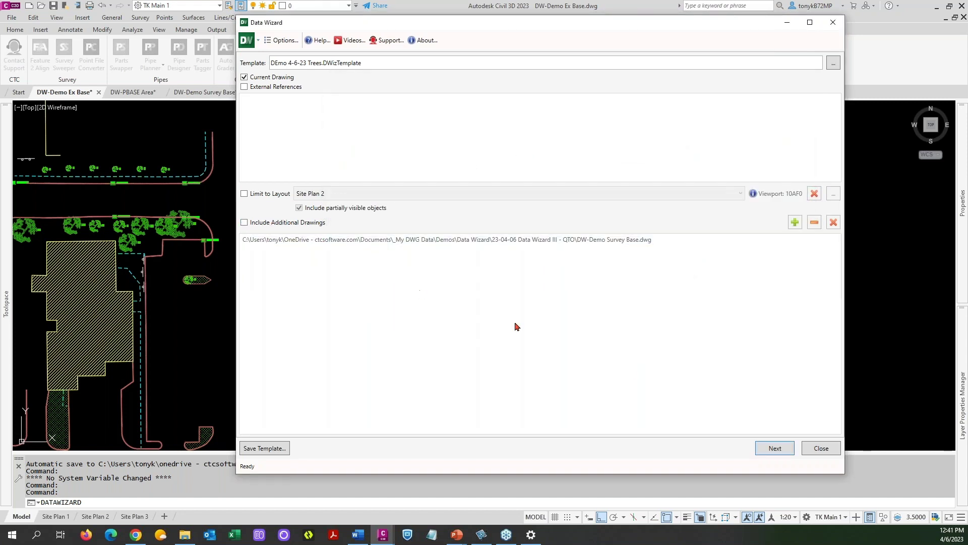
left_click(770, 448)
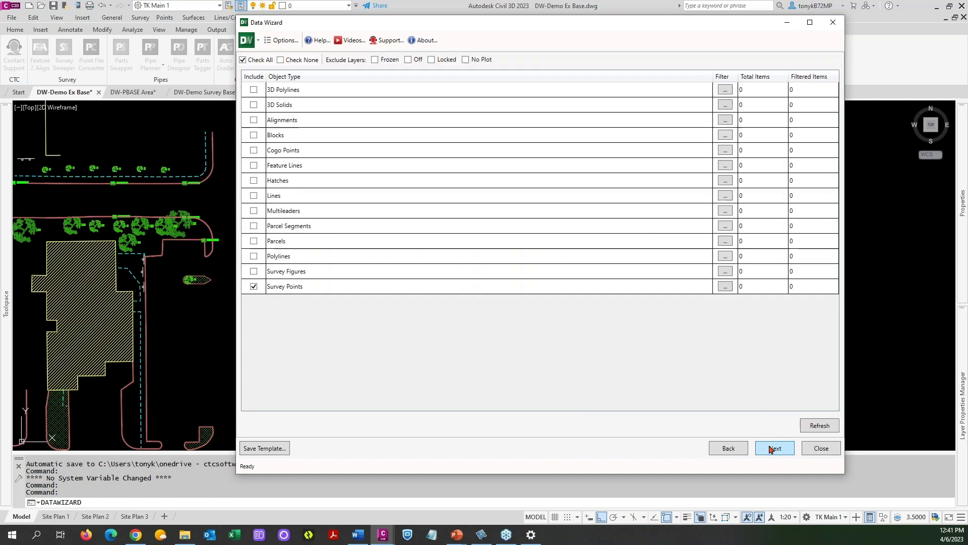
left_click(820, 427)
left_click(796, 292)
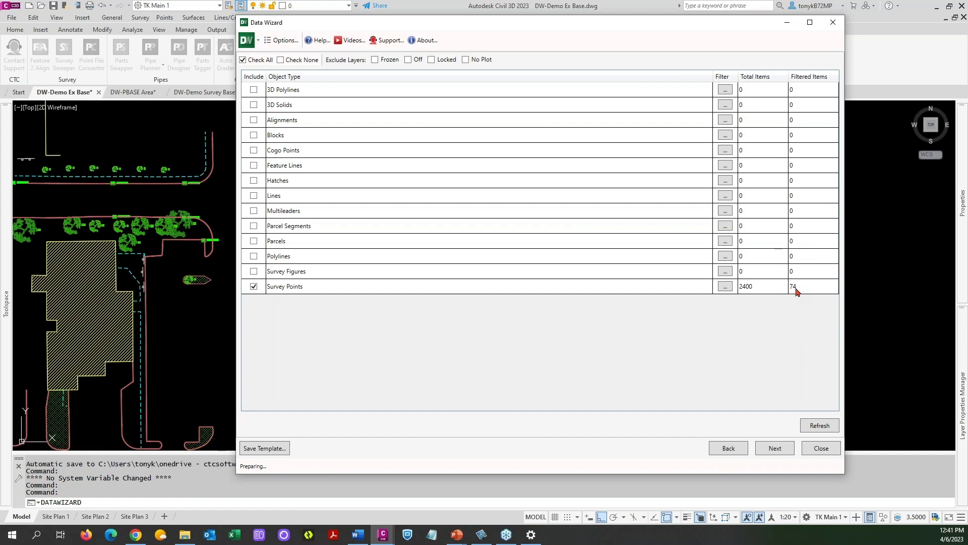
Include the additional DW-Demo Survey Base drawing again and refresh the survey point counts for both drawings
left_click(731, 446)
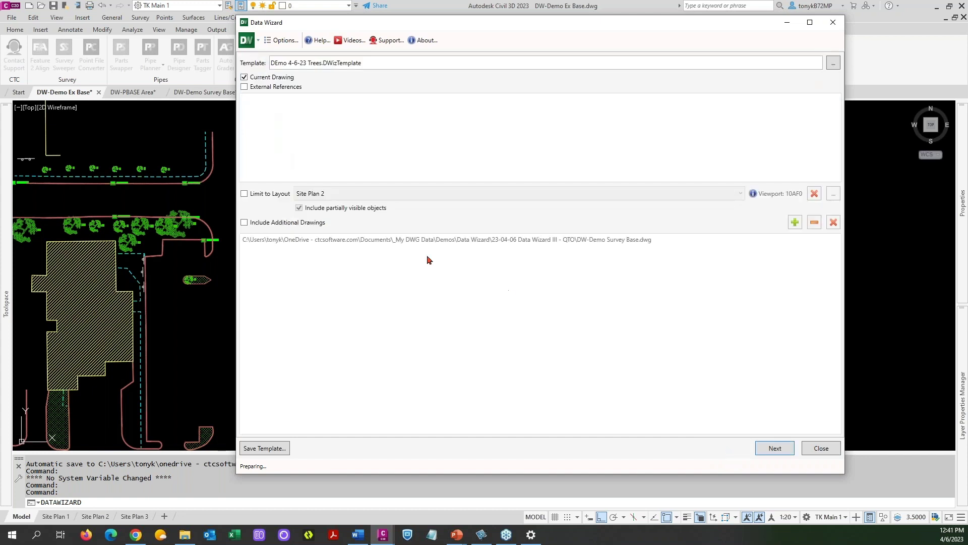
left_click(245, 223)
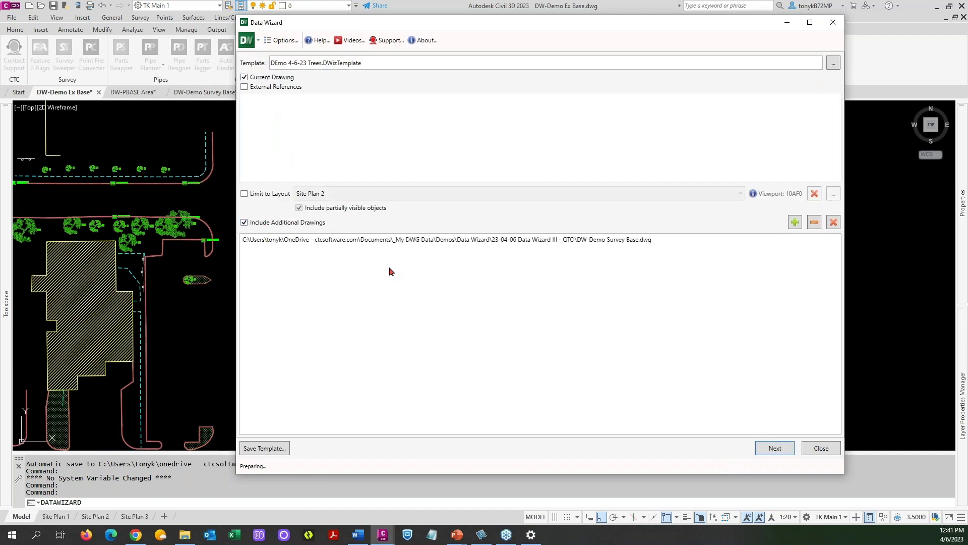
left_click(514, 241)
left_click(775, 449)
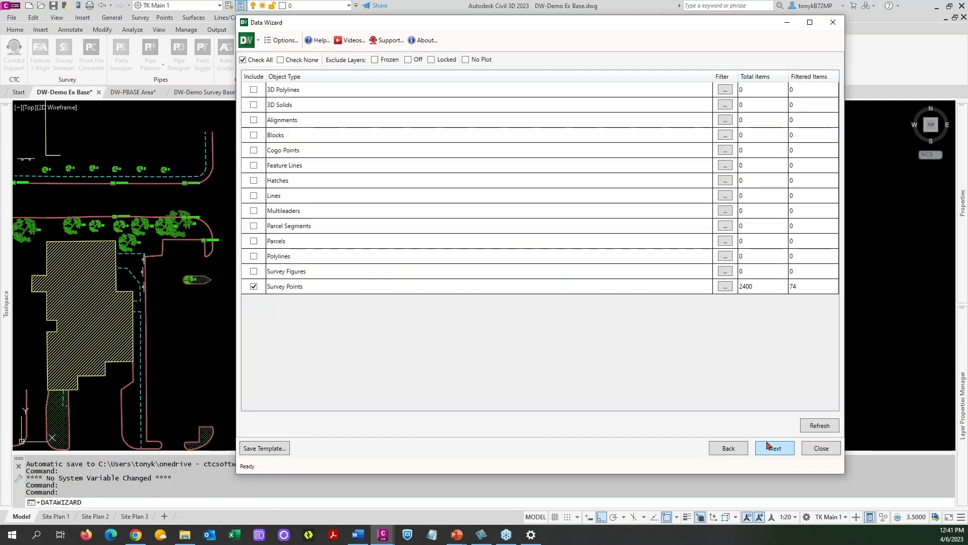
left_click(816, 429)
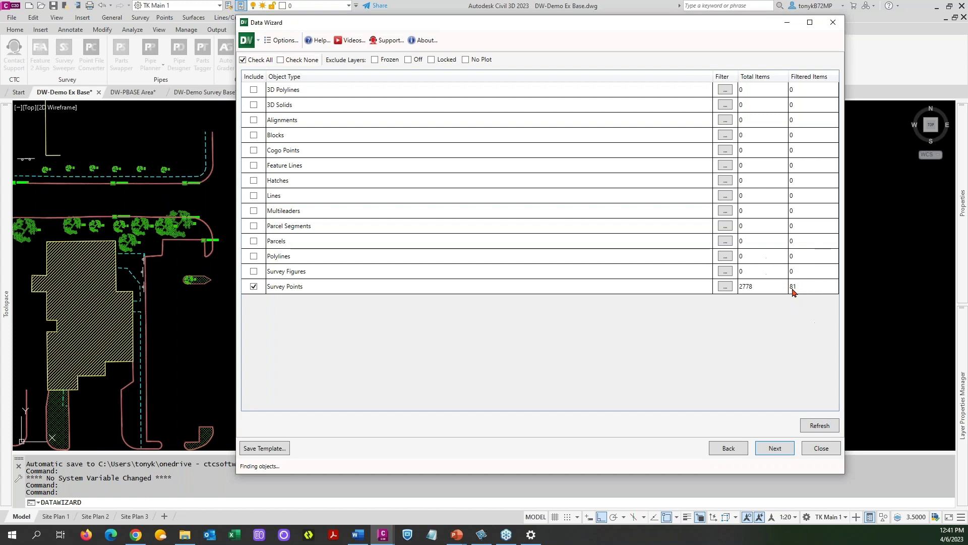
Generate the combined Existing Trees table with snap on, place it just west of the existing tree table and compare the two
left_click(775, 448)
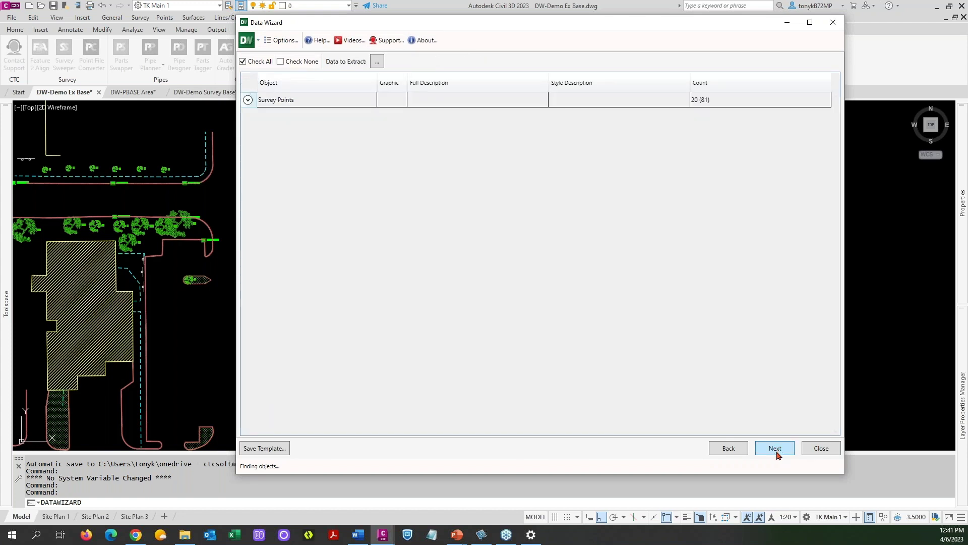
left_click(776, 452)
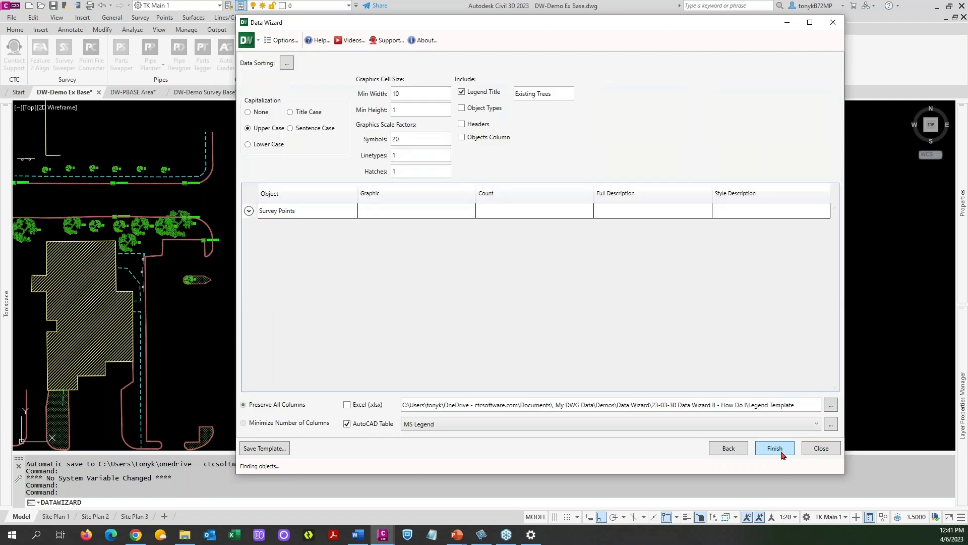
left_click(775, 447)
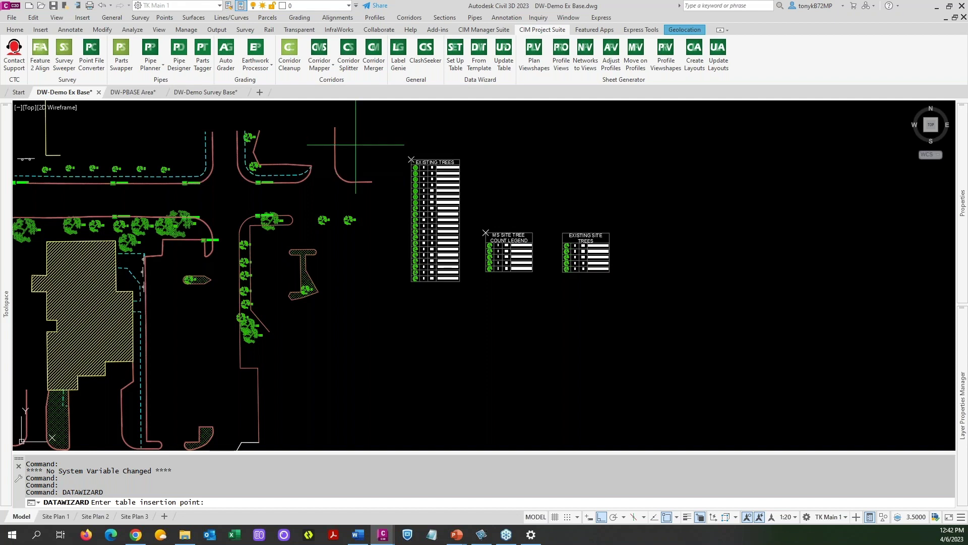
key("F9")
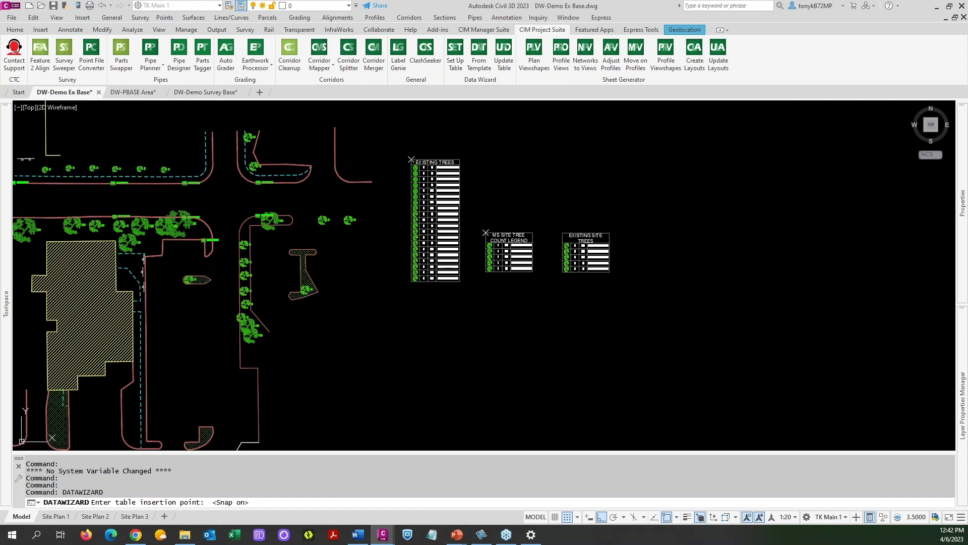
left_click(406, 291)
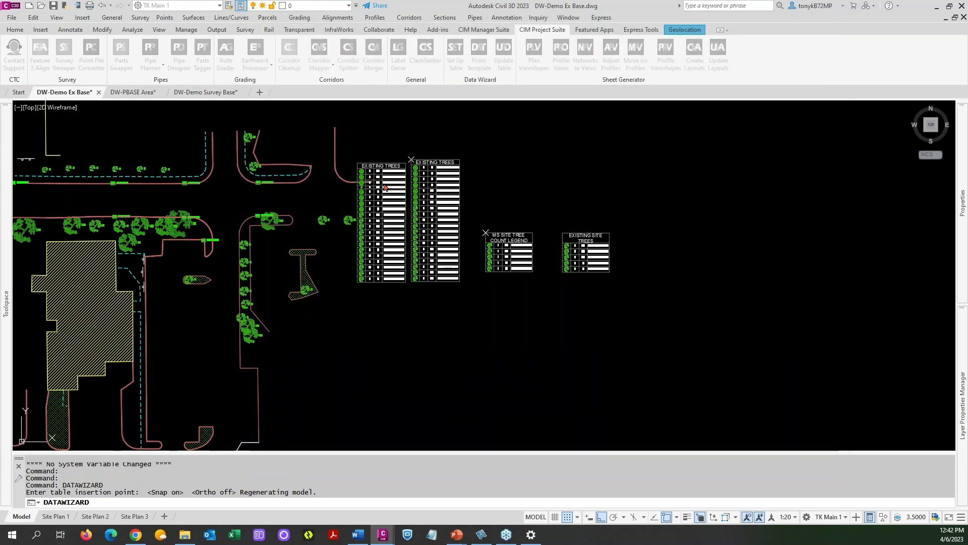
left_click(386, 188)
scroll(385, 187, "up", 3)
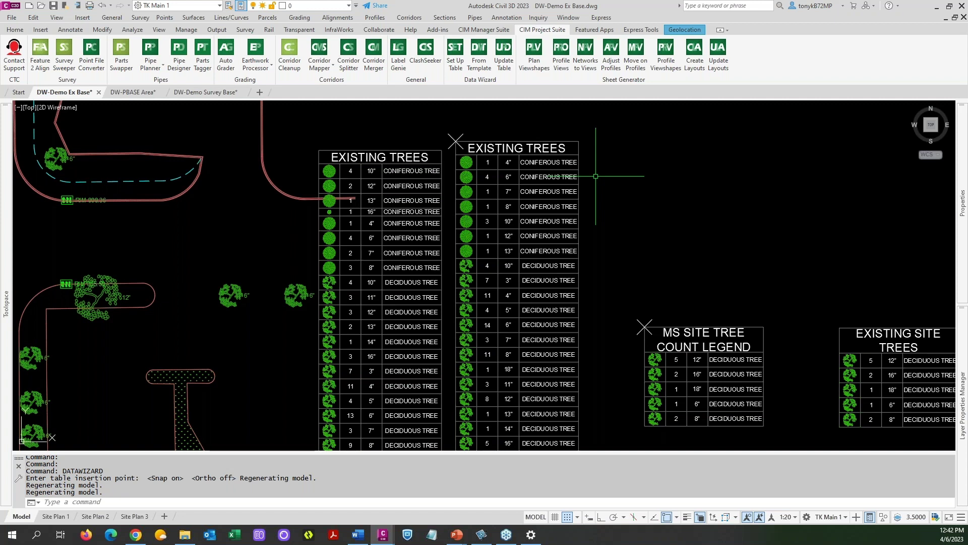
scroll(595, 176, "down", 2)
scroll(550, 237, "up", 2)
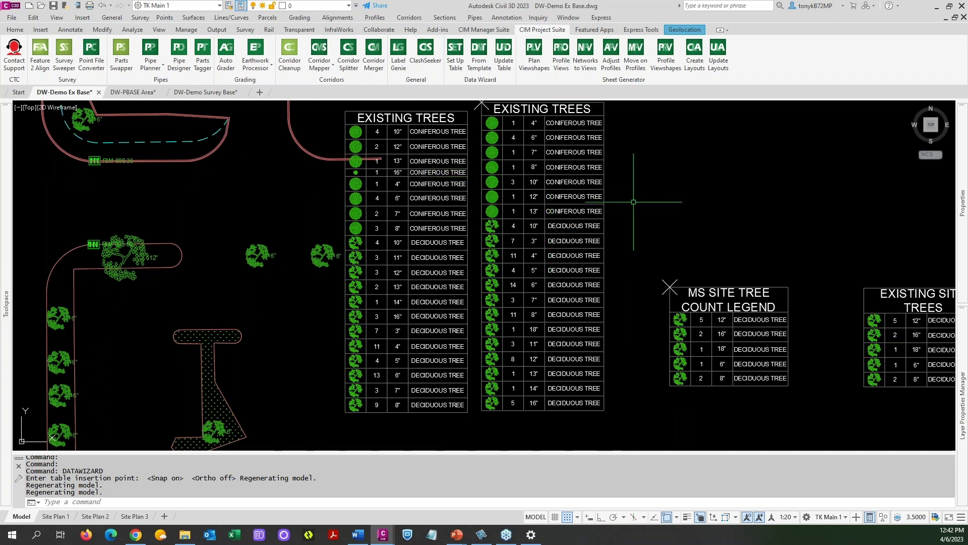
scroll(634, 201, "down", 2)
Erase the combined Existing Trees table just placed west of the original tree table
key("Escape")
key("Escape")
type("e")
key("Return")
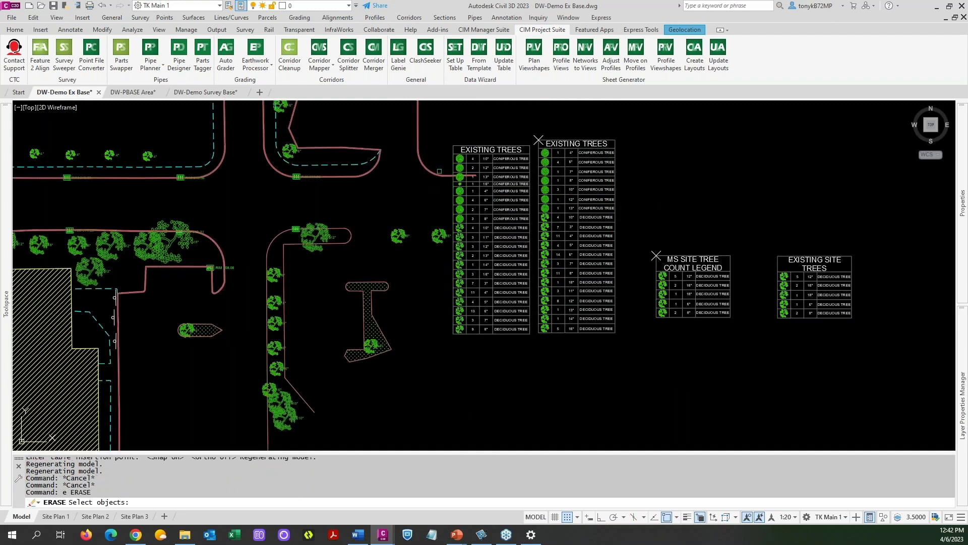
left_click(466, 146)
key("Return")
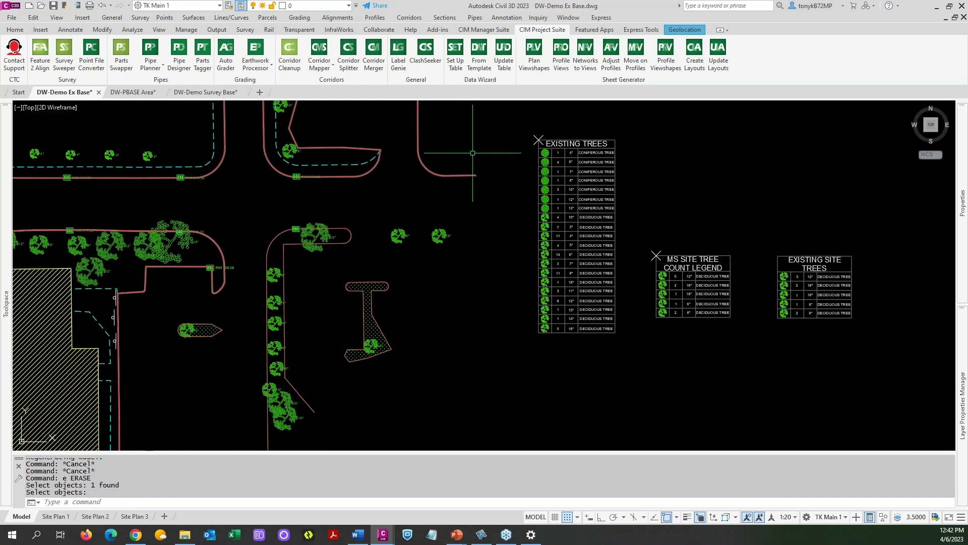
scroll(478, 197, "down", 2)
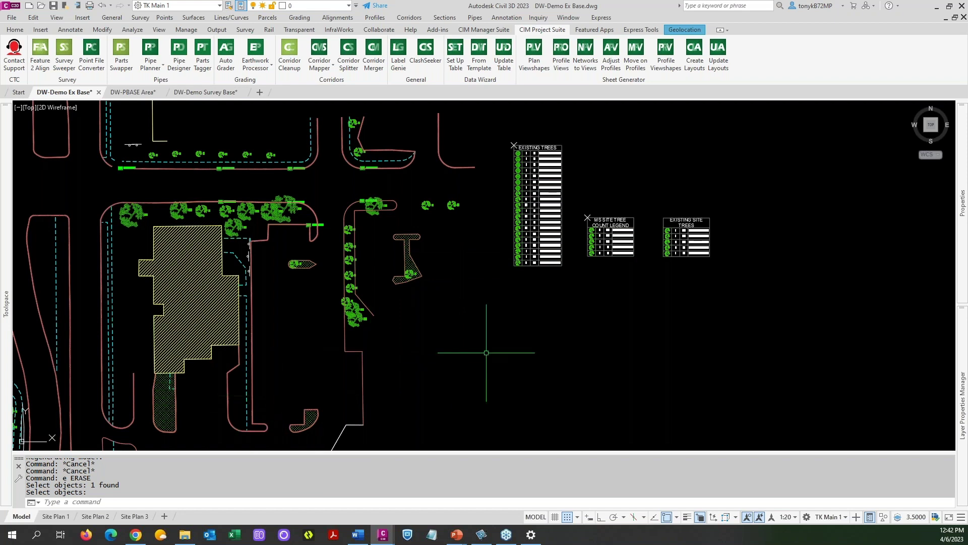
middle_click_drag(489, 344, 583, 324)
scroll(583, 324, "down", 2)
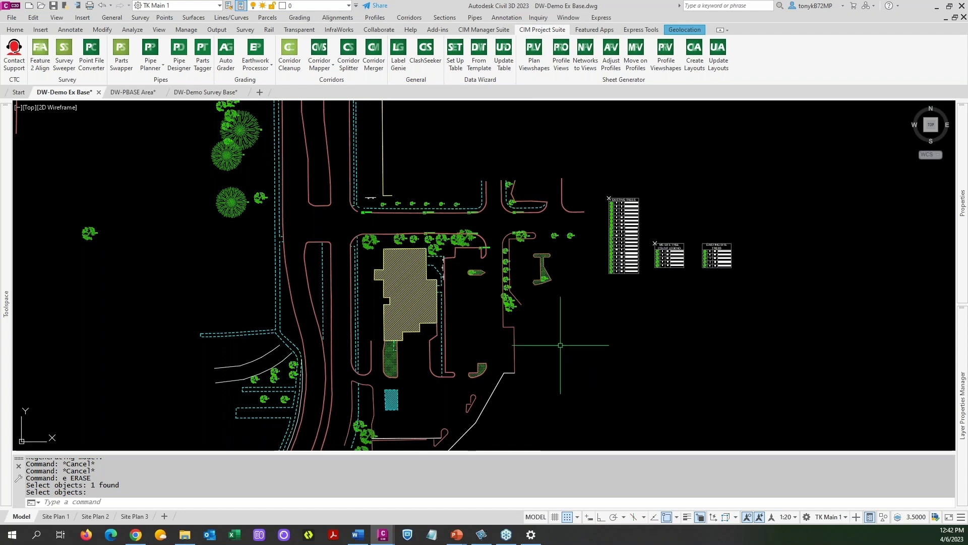
key("alt")
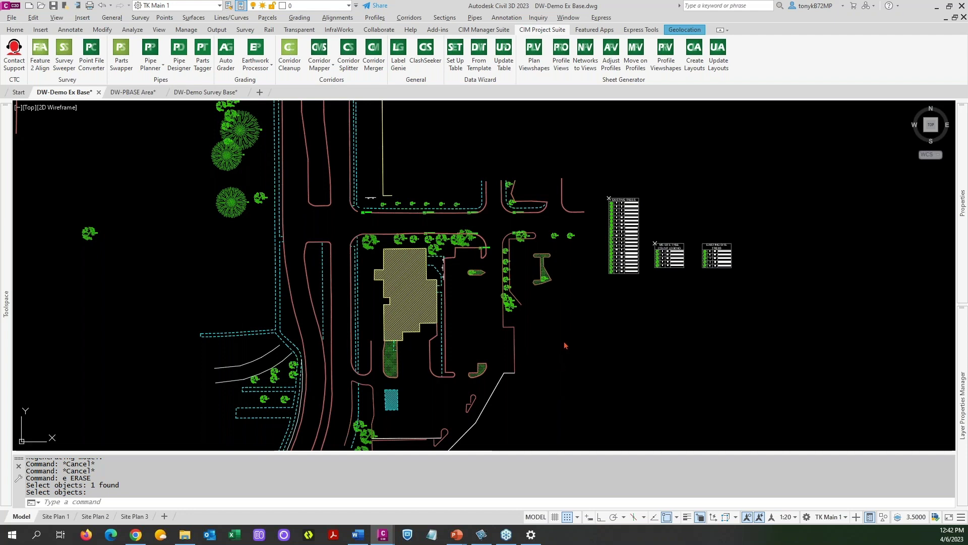